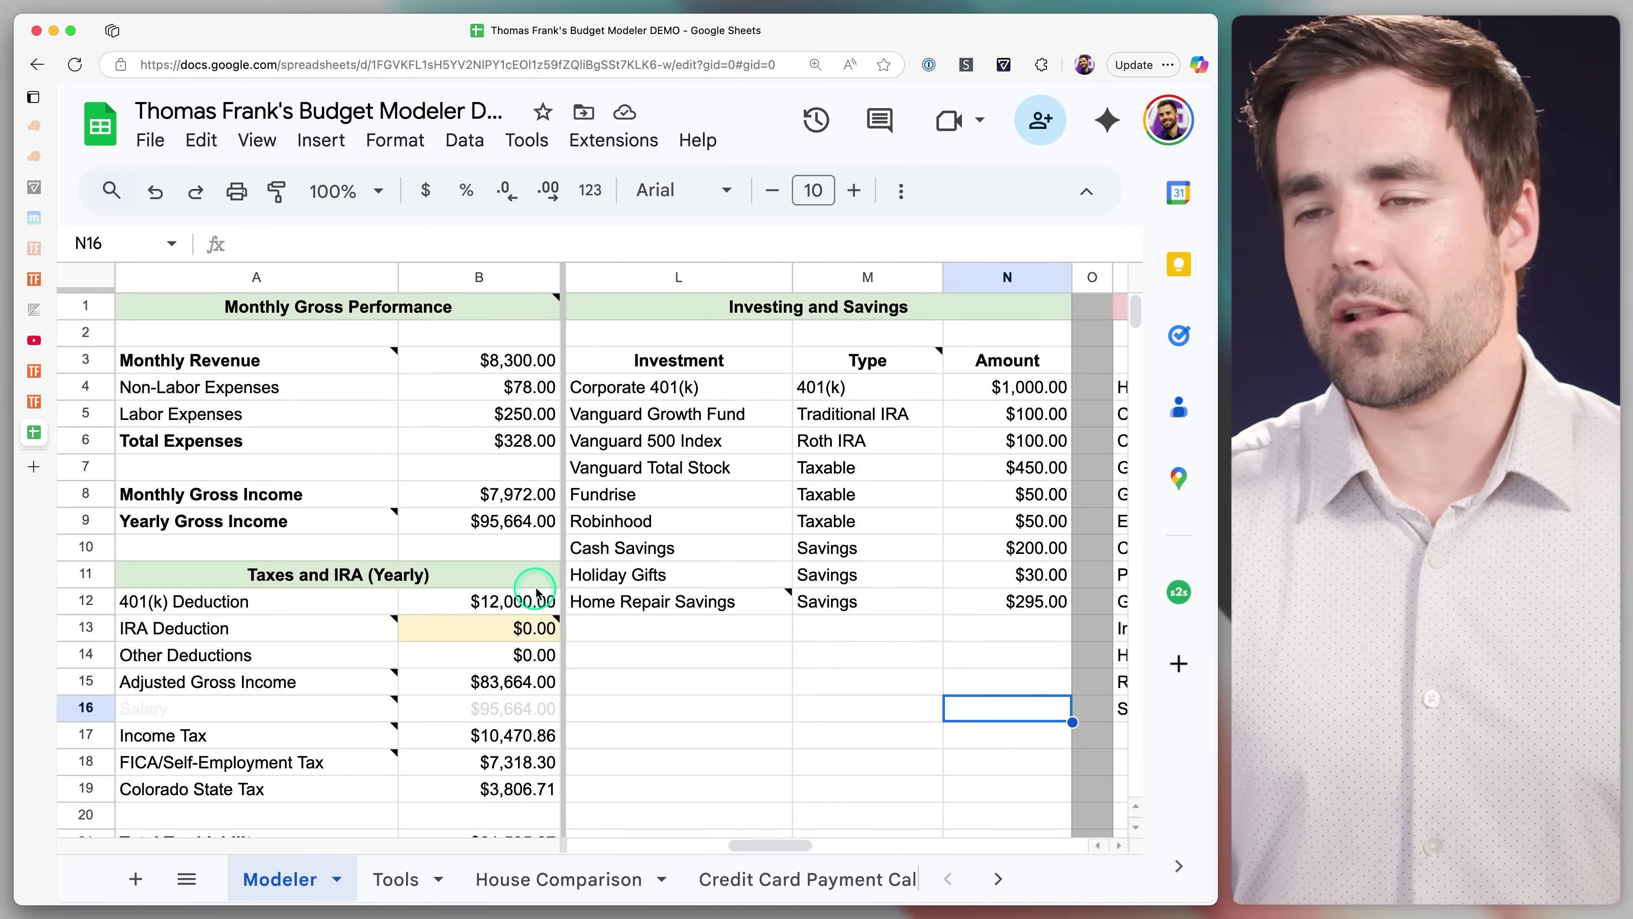
Scroll down the budget modeler's Modeler sheet to see the tax, take-home and investment calculations
{"action": "scroll", "coordinate": [540, 592], "scroll_direction": "down", "scroll_amount": 5}
Inspect the % of Income Invested value in cell B30
{"action": "scroll", "coordinate": [540, 585], "scroll_direction": "down", "scroll_amount": 4}
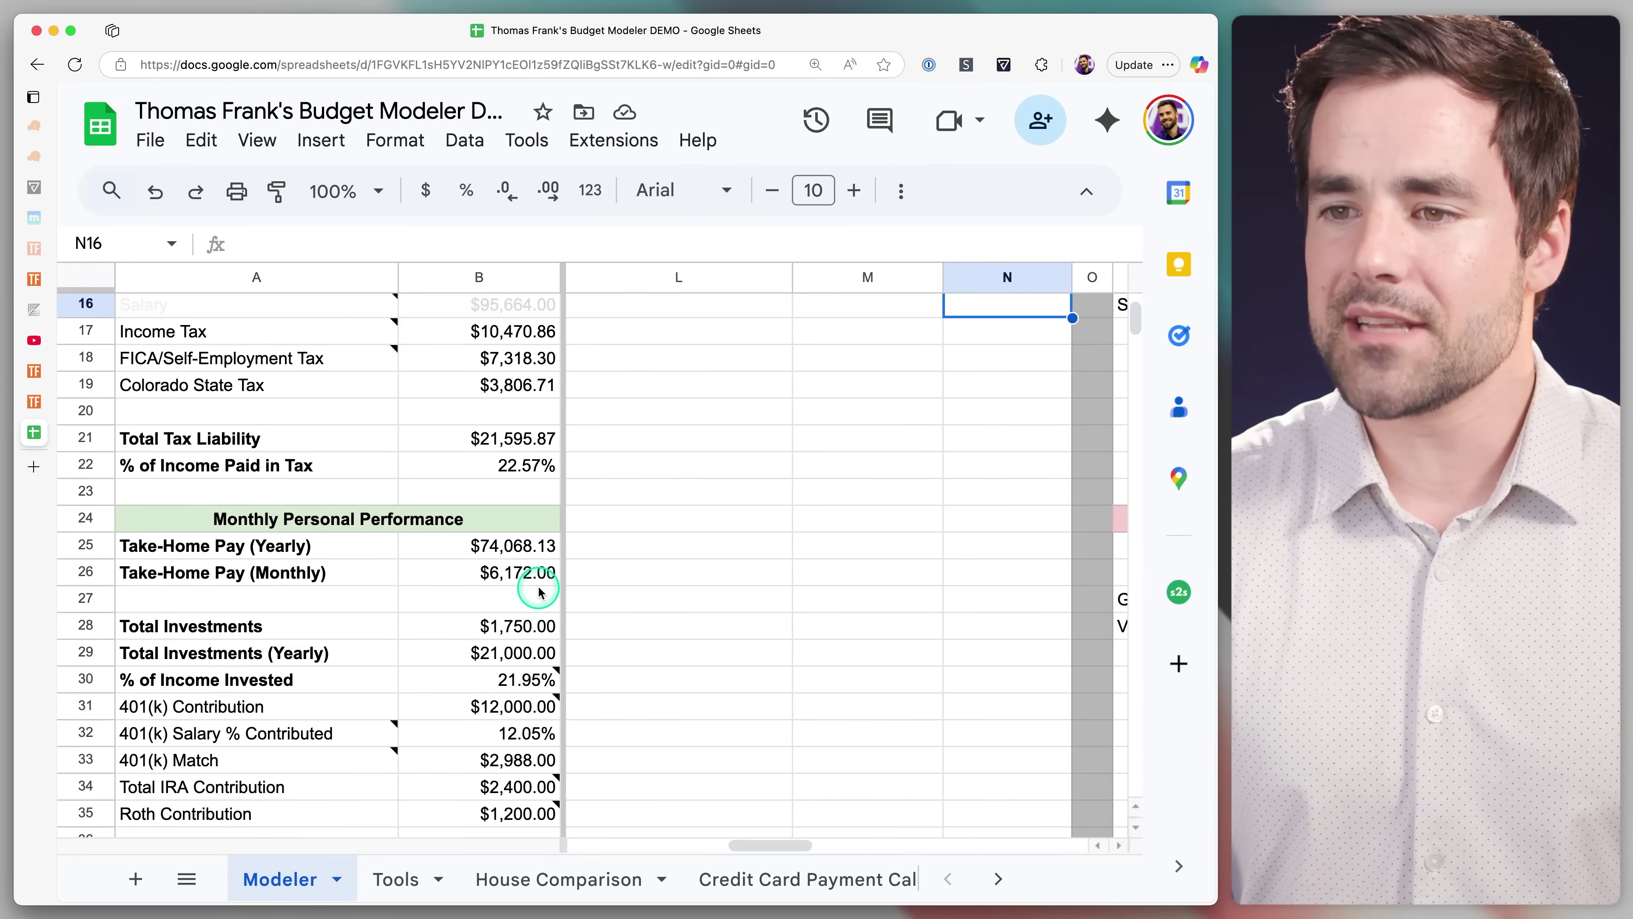
{"action": "left_click", "coordinate": [540, 680]}
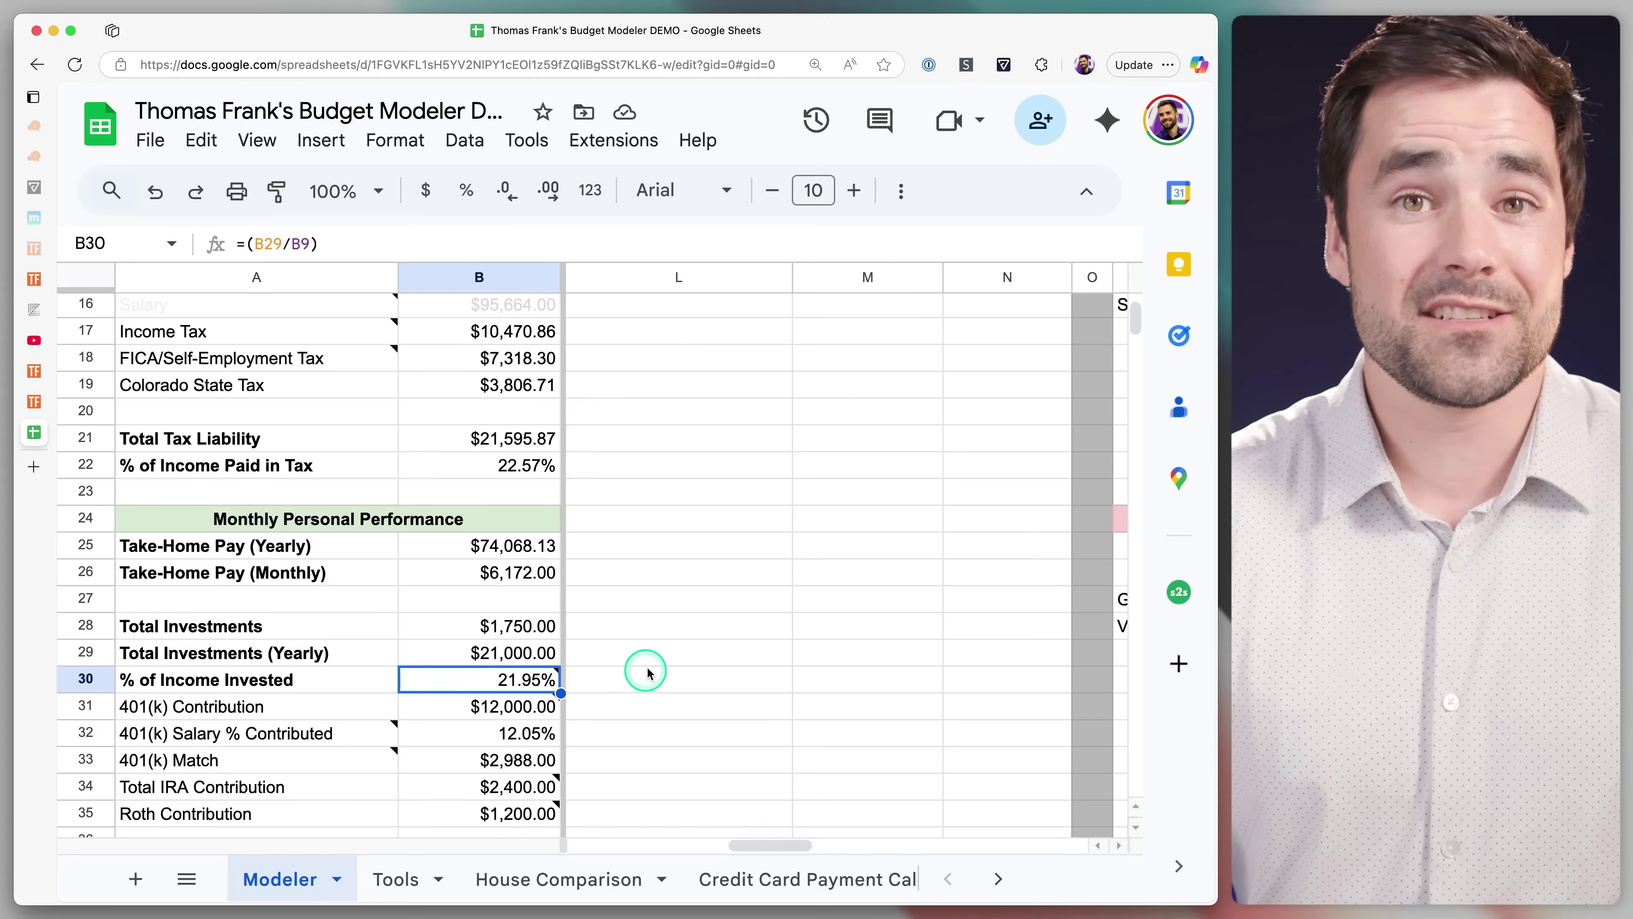
{"action": "scroll", "coordinate": [954, 666], "scroll_direction": "up", "scroll_amount": 2}
{"action": "scroll", "coordinate": [954, 667], "scroll_direction": "up", "scroll_amount": 5}
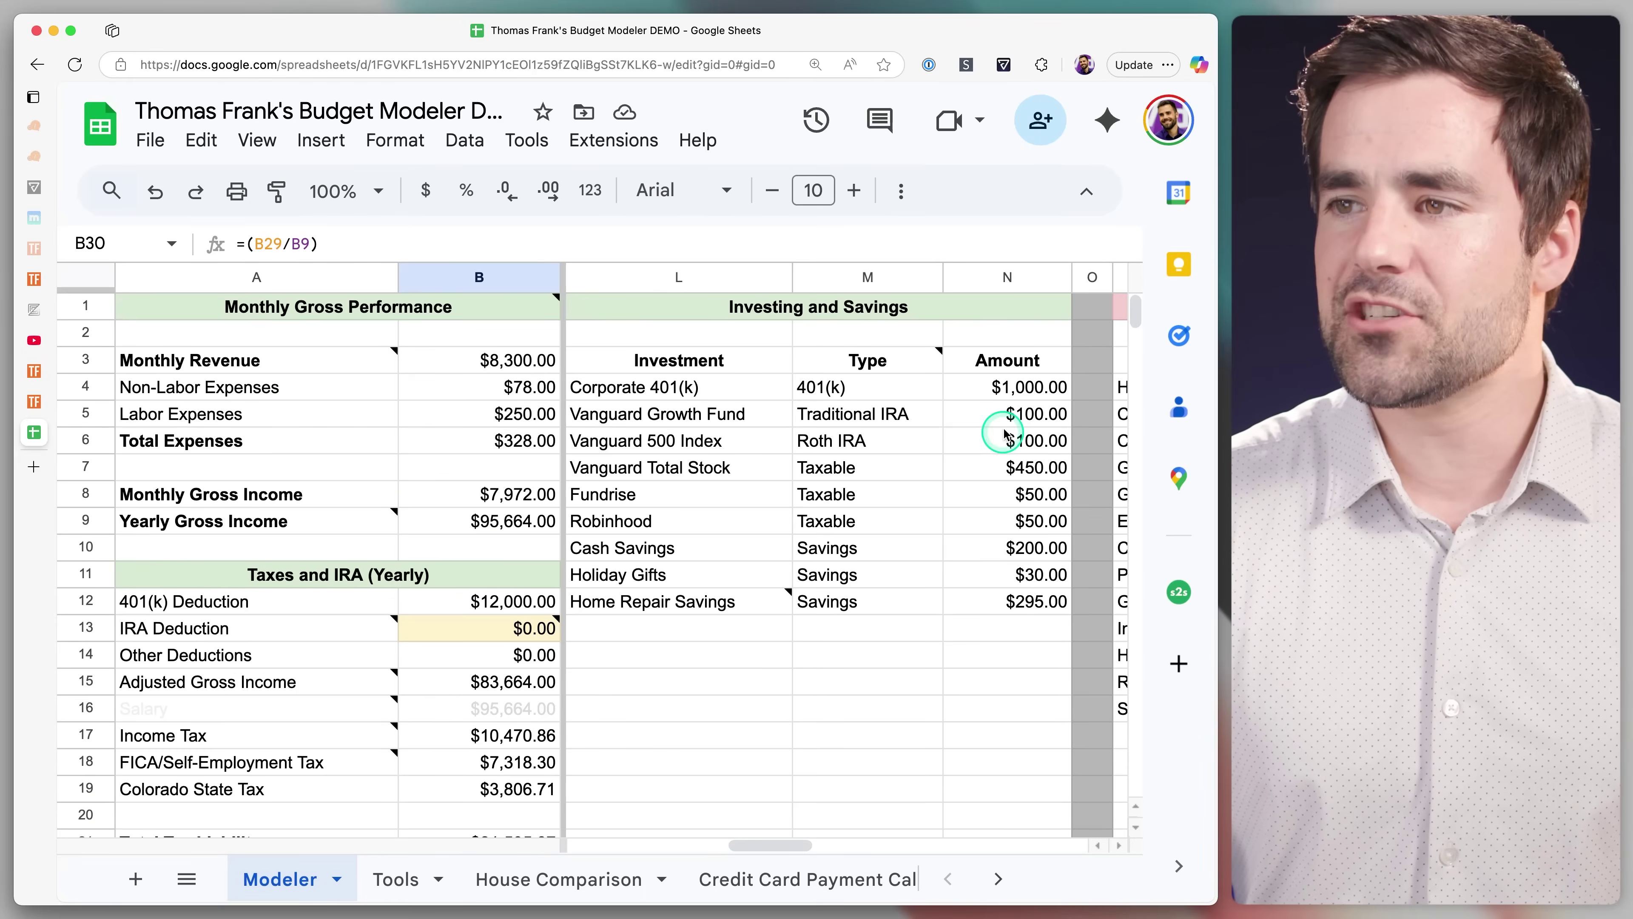
Delete the $1,000.00 Corporate 401(k) amount in N4, dropping investment to a red 9.41%
{"action": "left_click", "coordinate": [1008, 388]}
{"action": "key", "text": "BackSpace"}
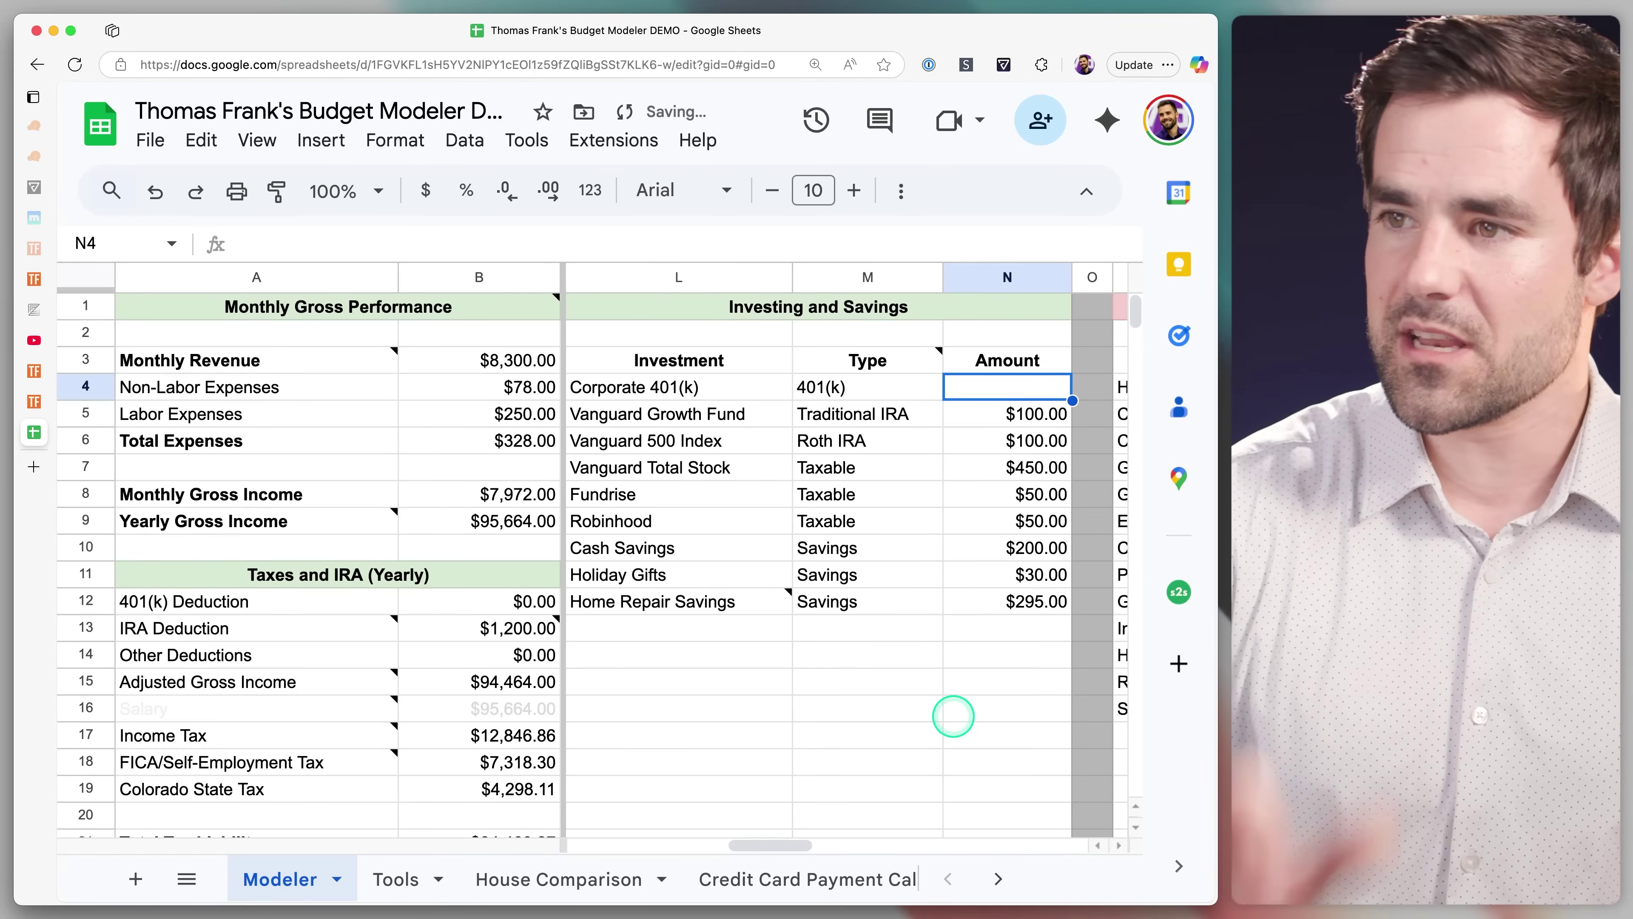
{"action": "scroll", "coordinate": [456, 645], "scroll_direction": "down", "scroll_amount": 10}
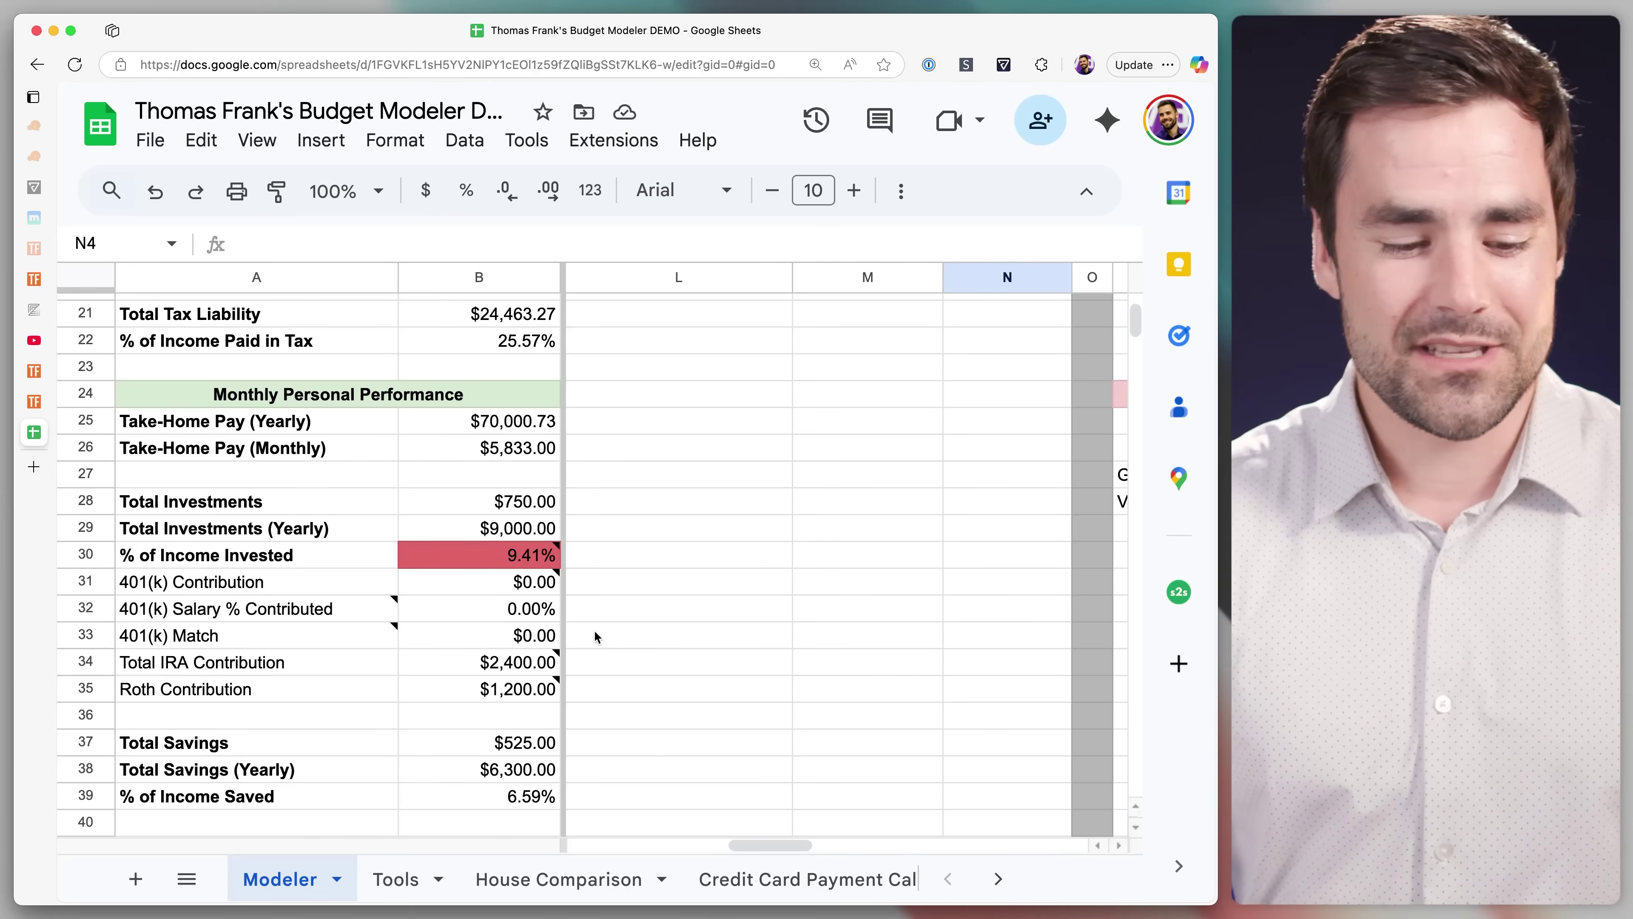
{"action": "key", "text": "alt+Tab"}
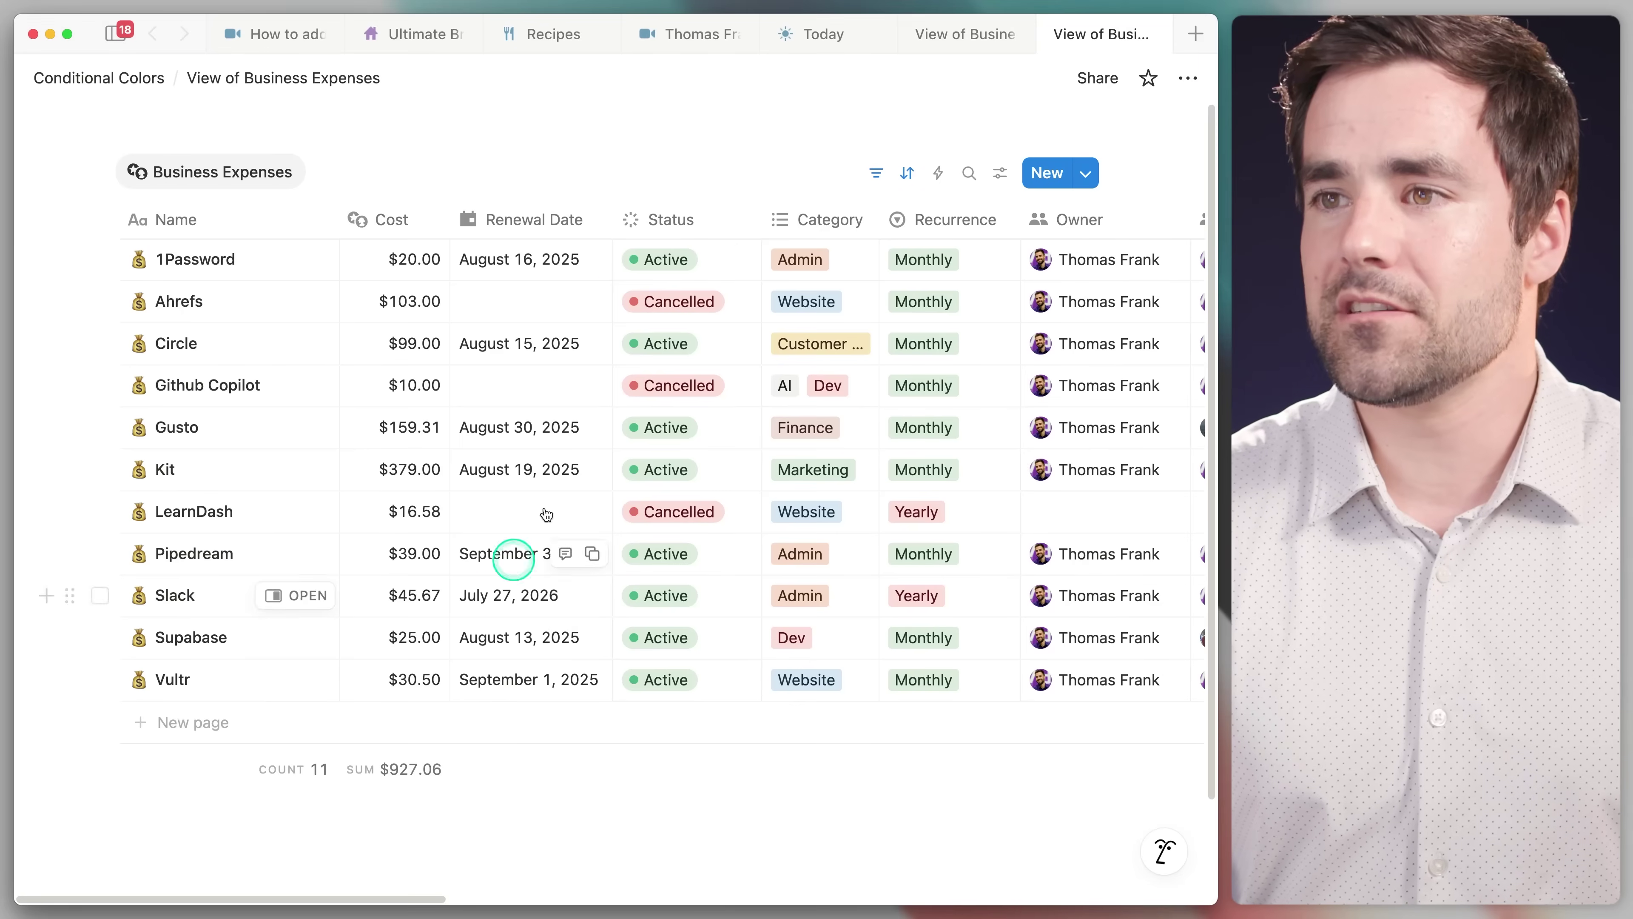
View the green-row Business Expenses view, then go to Ultimate Brain and scroll to its Tasks list
{"action": "left_click", "coordinate": [687, 110]}
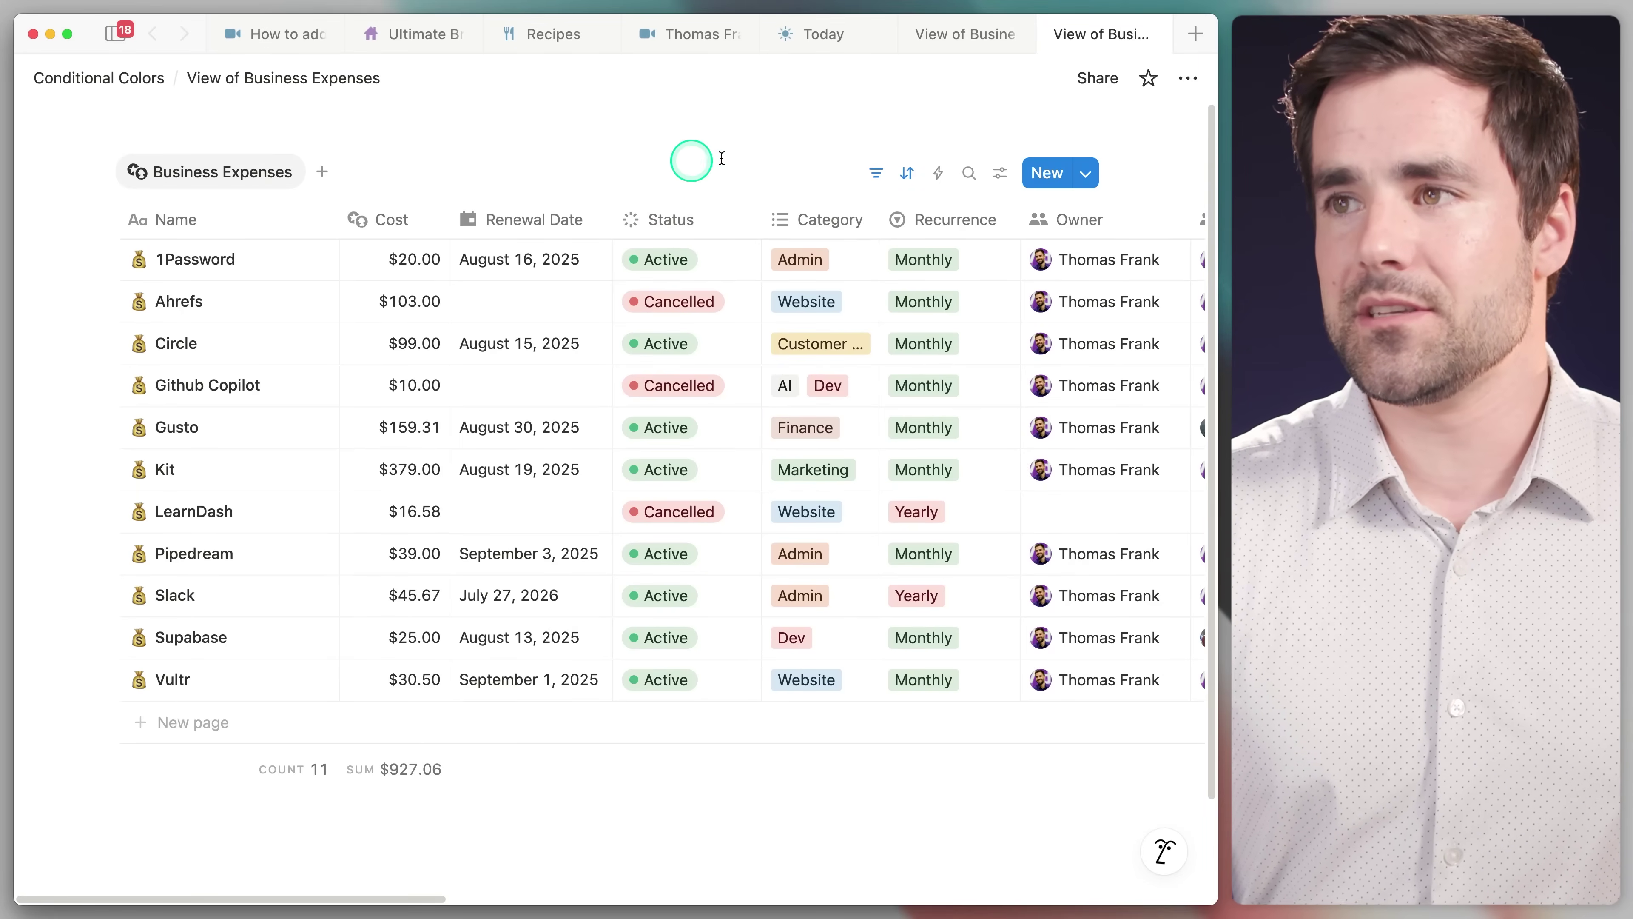
{"action": "left_click", "coordinate": [956, 35]}
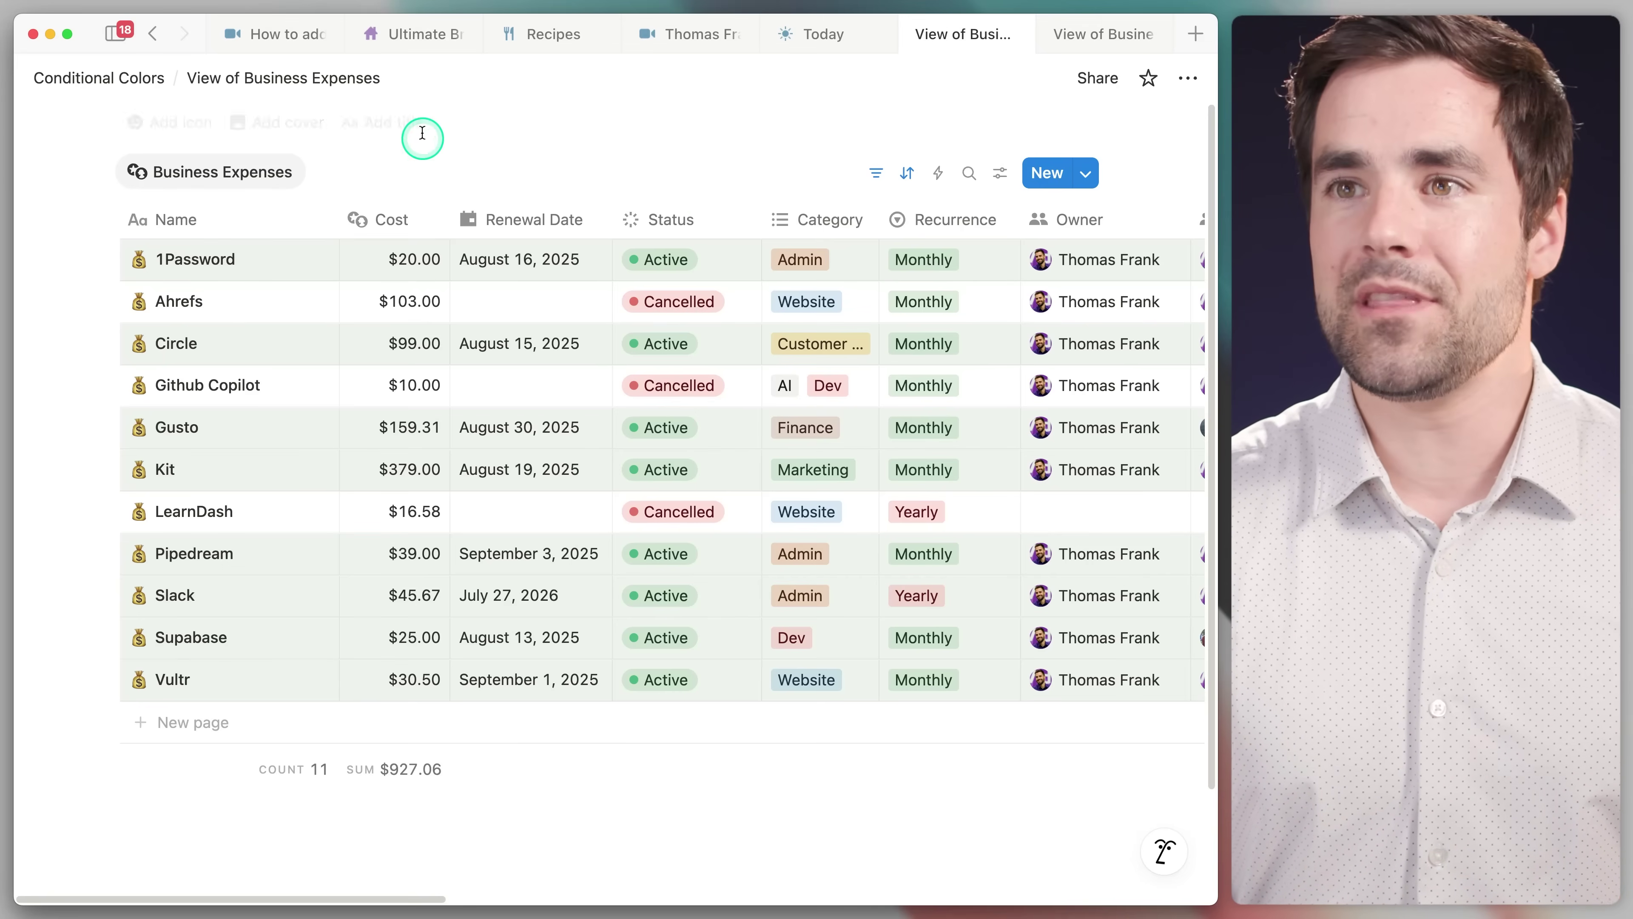
{"action": "left_click", "coordinate": [411, 36]}
{"action": "scroll", "coordinate": [804, 343], "scroll_direction": "down", "scroll_amount": 3}
{"action": "scroll", "coordinate": [804, 343], "scroll_direction": "down", "scroll_amount": 3}
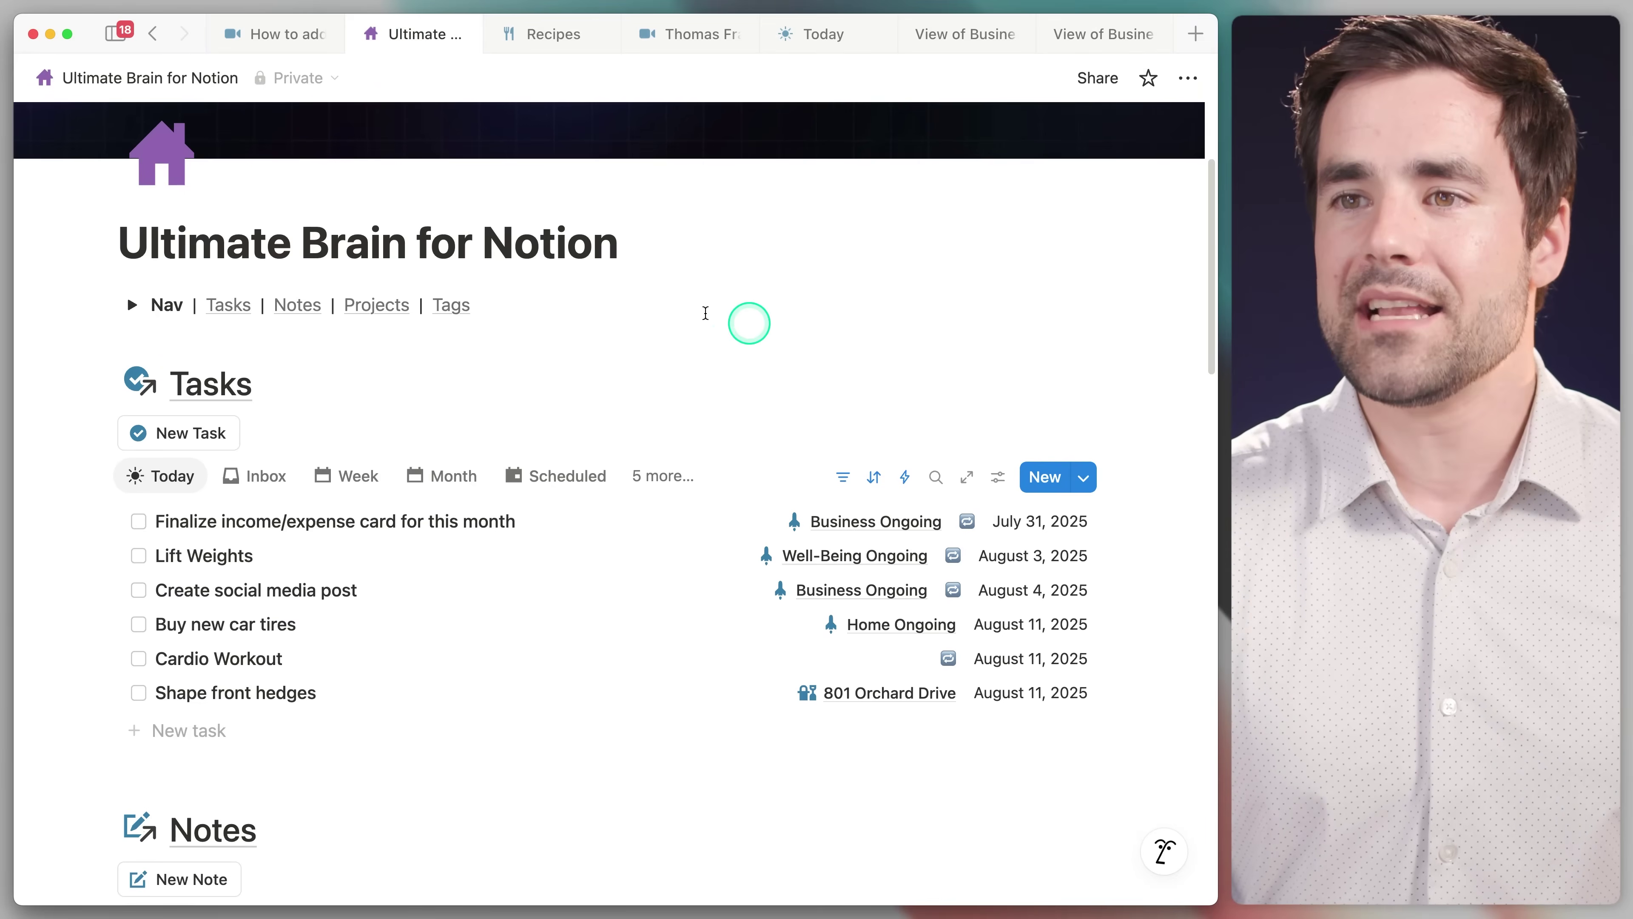
{"action": "scroll", "coordinate": [576, 281], "scroll_direction": "down", "scroll_amount": 1}
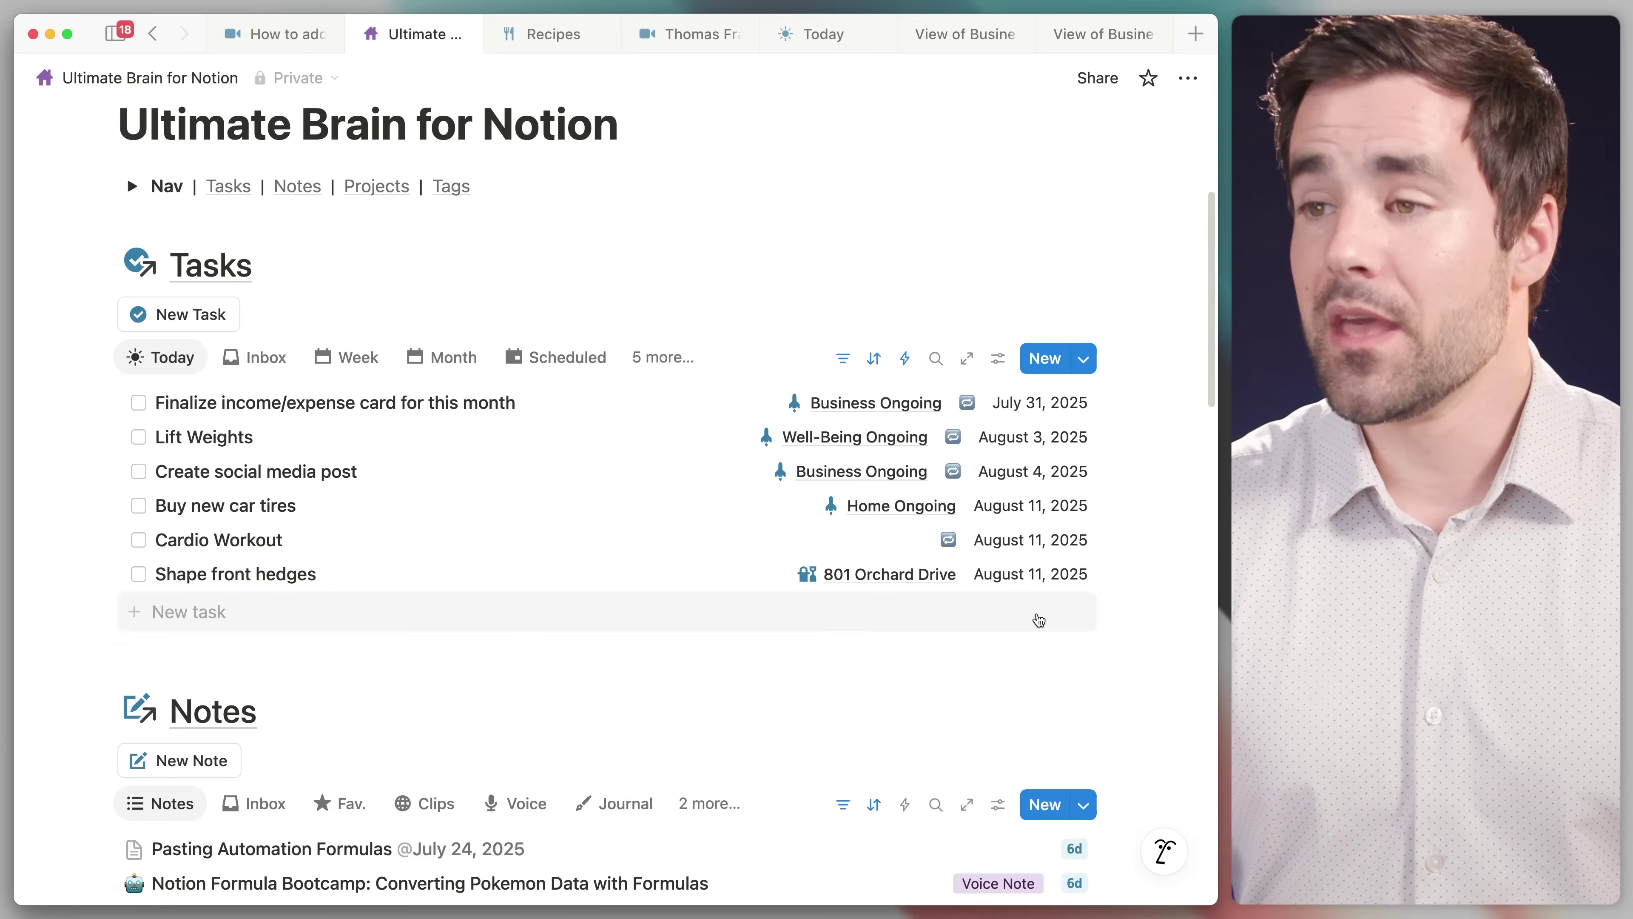
Start a conditional color rule for the Today view on Due, matching End date is before
{"action": "left_click", "coordinate": [999, 361]}
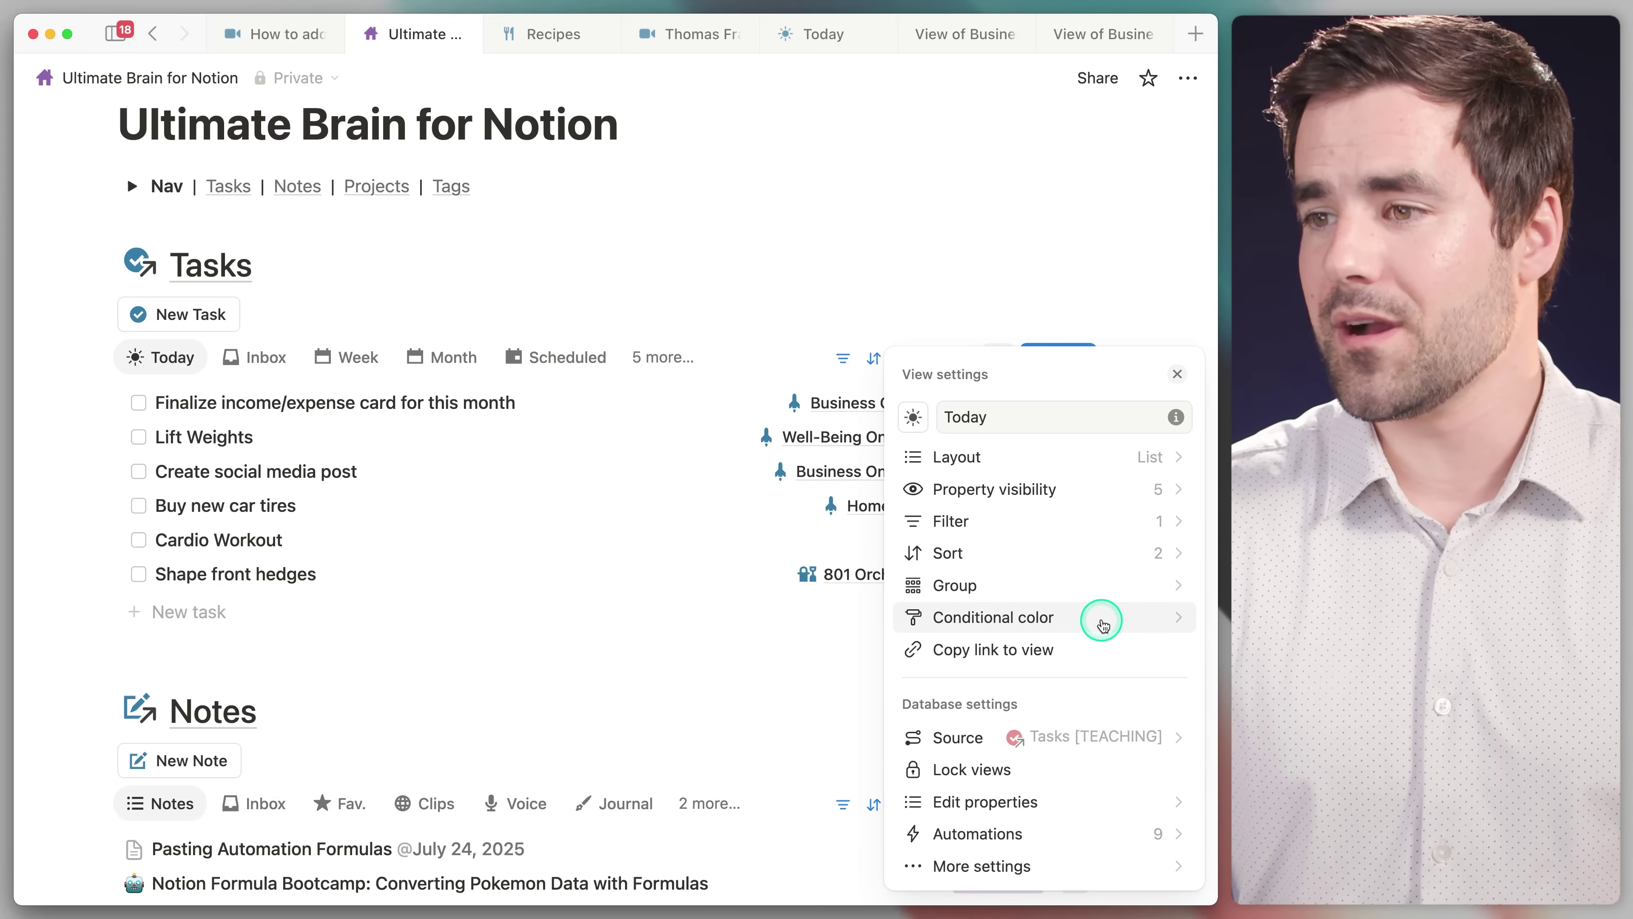
{"action": "left_click", "coordinate": [1101, 619]}
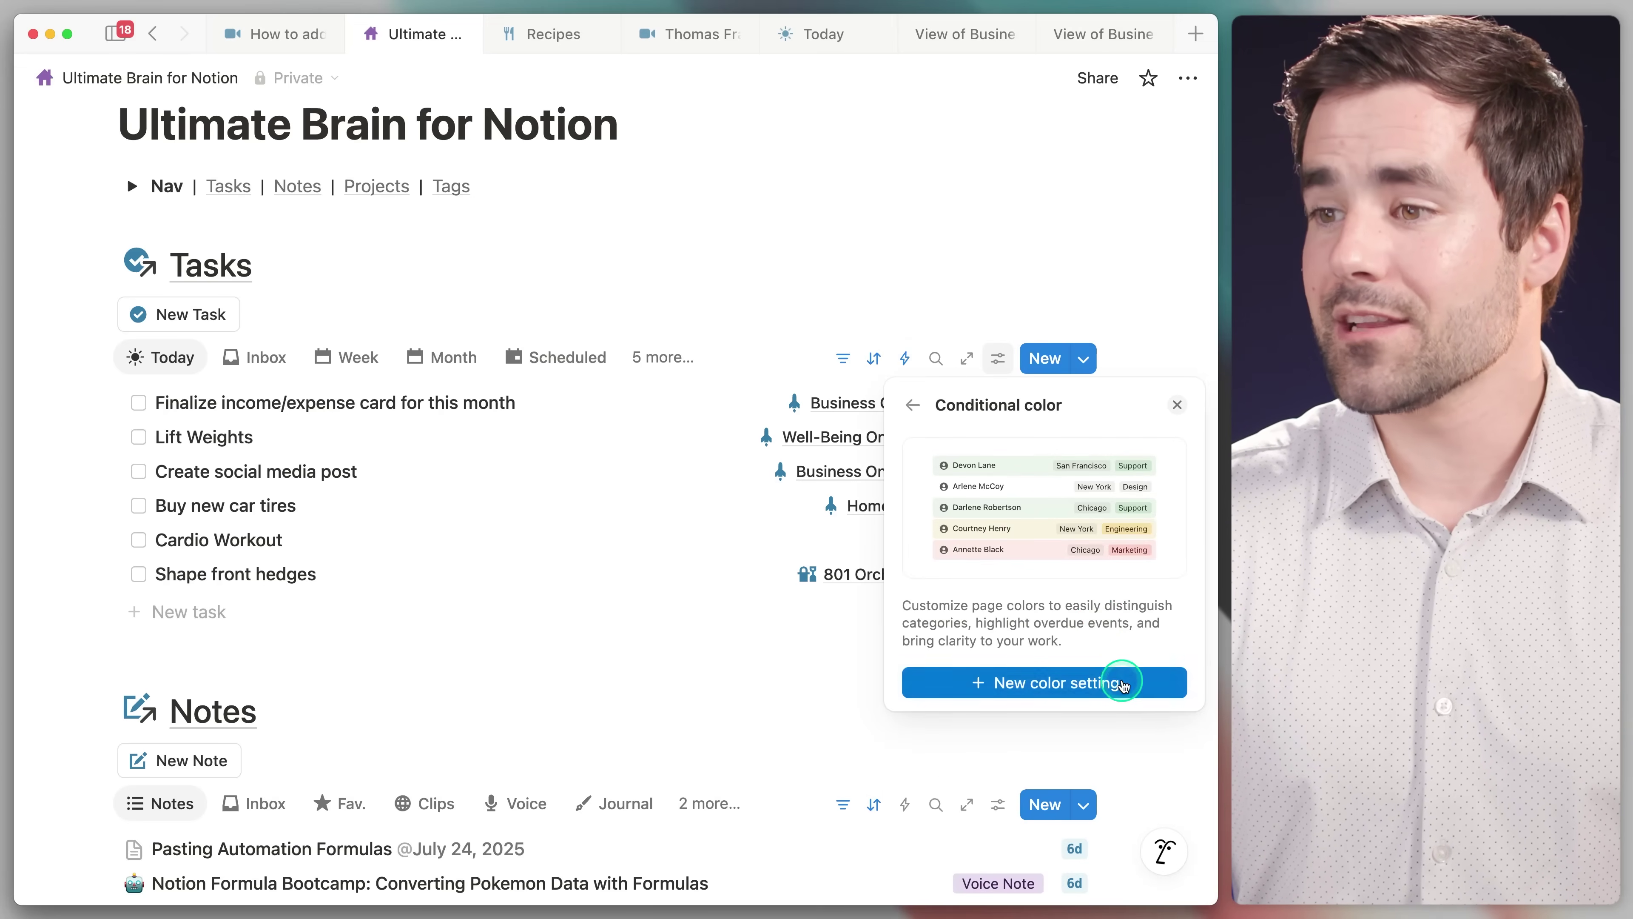
{"action": "left_click", "coordinate": [1124, 687]}
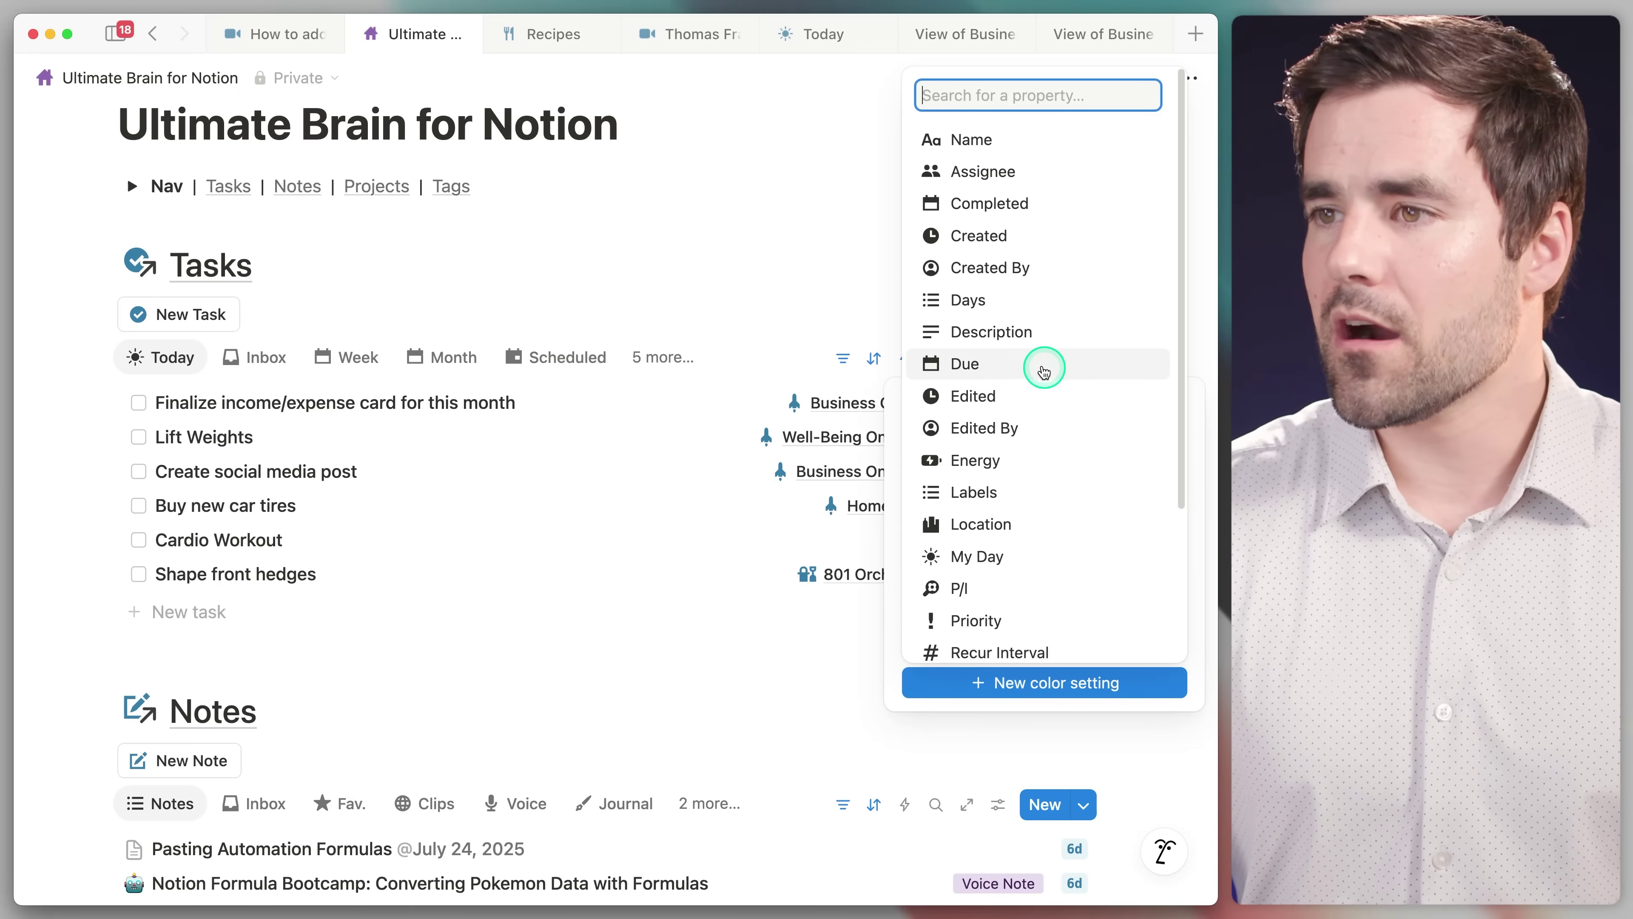
{"action": "left_click", "coordinate": [1018, 364]}
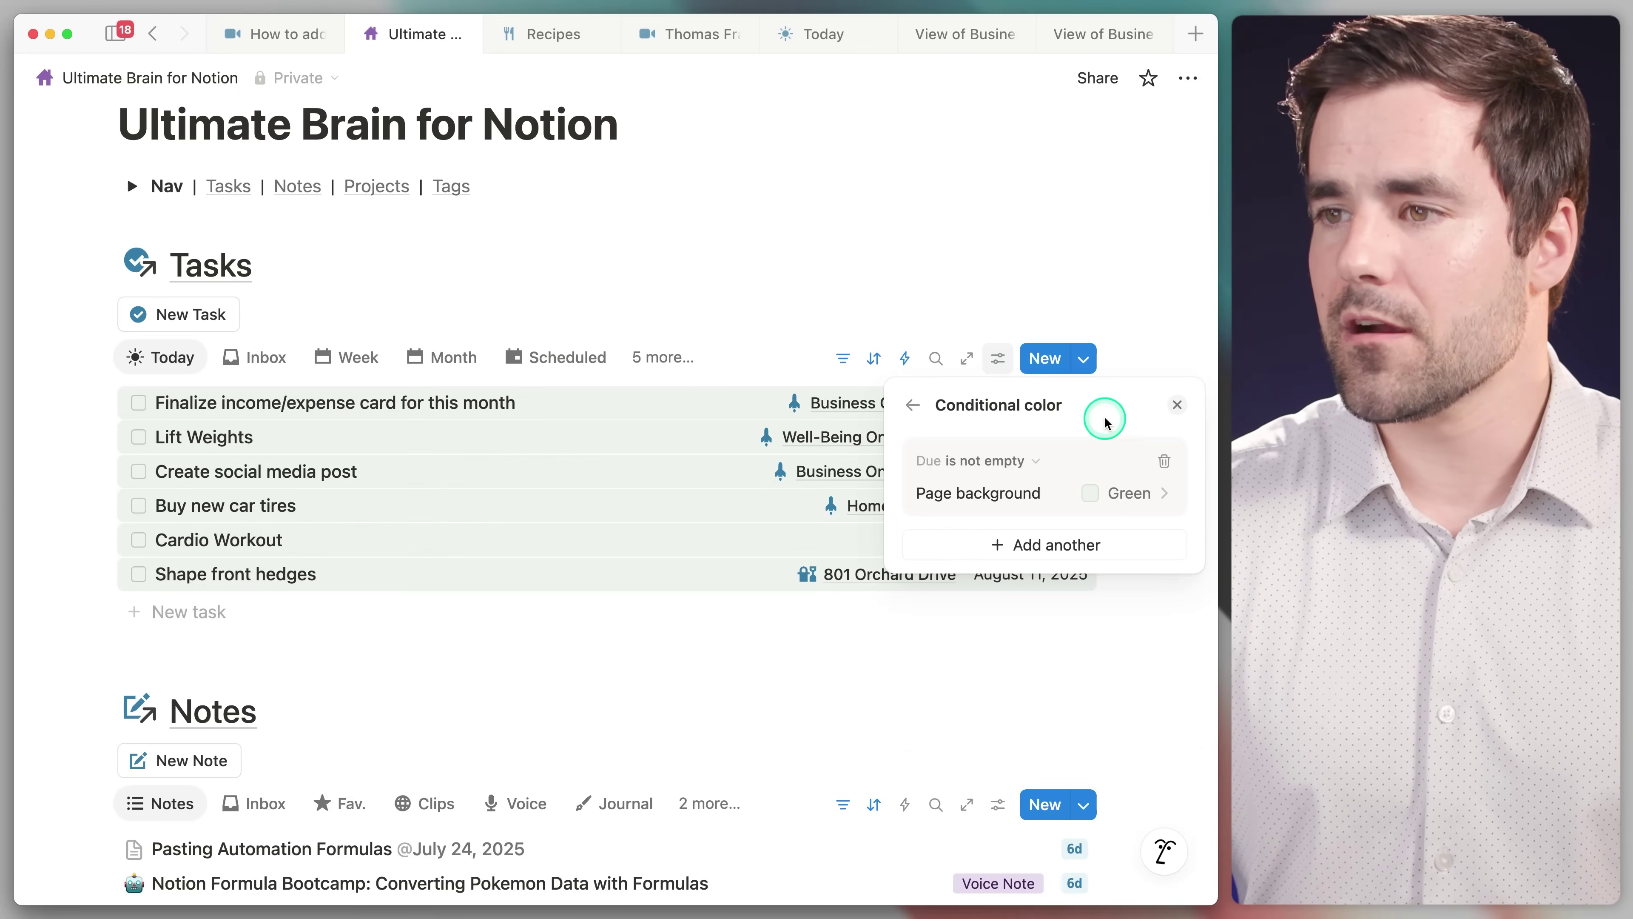
{"action": "left_click", "coordinate": [996, 461]}
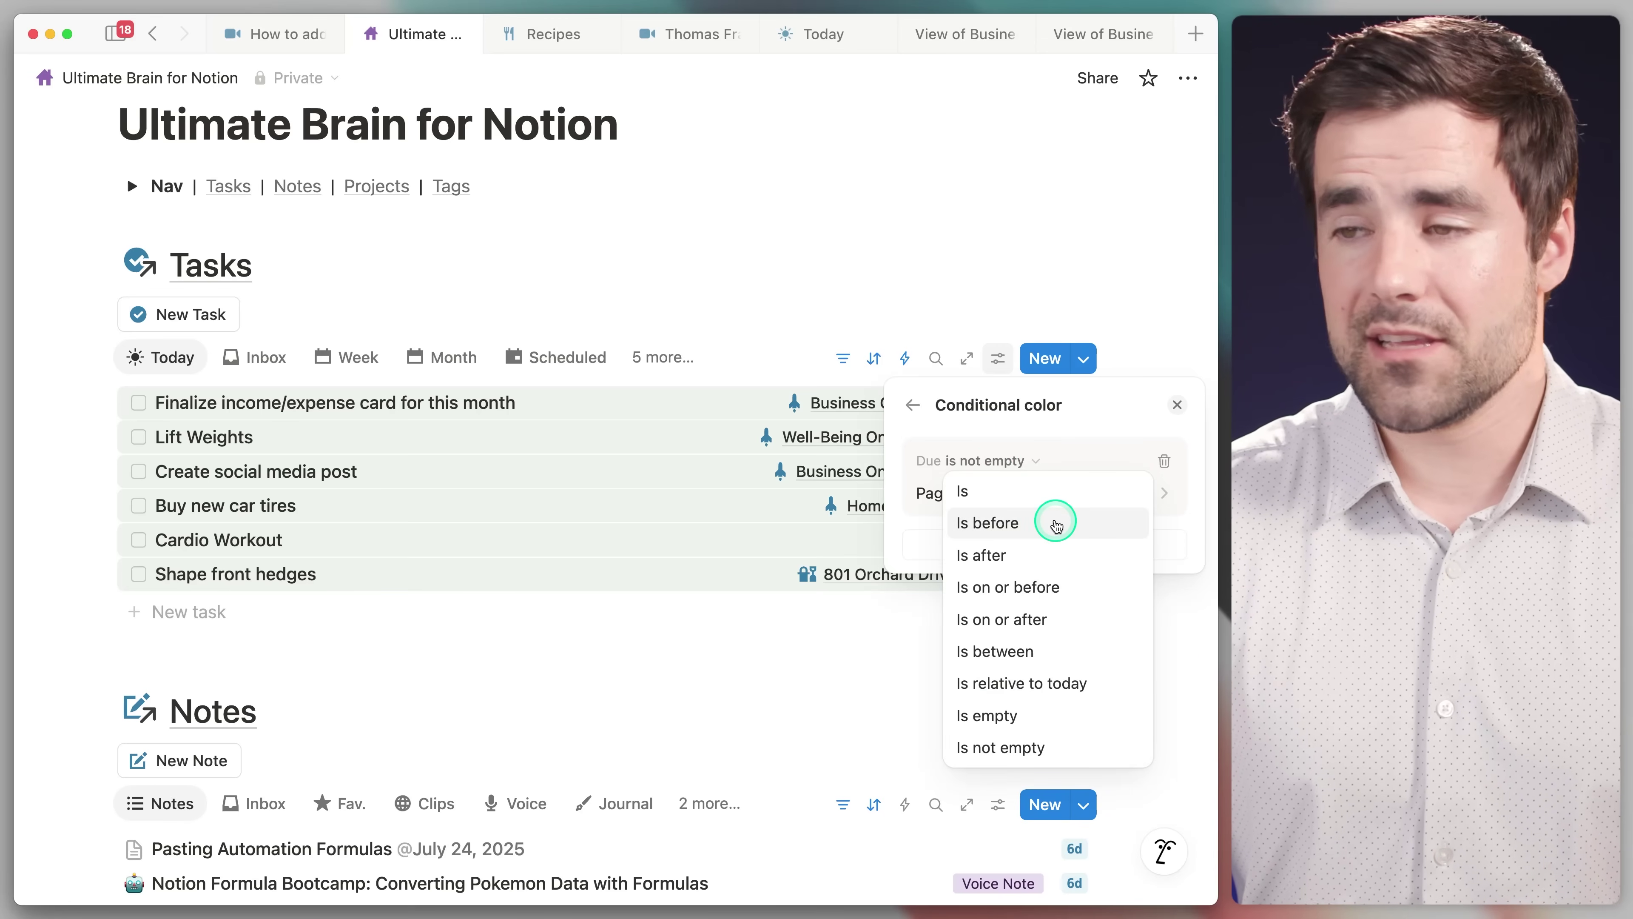
{"action": "left_click", "coordinate": [1056, 523]}
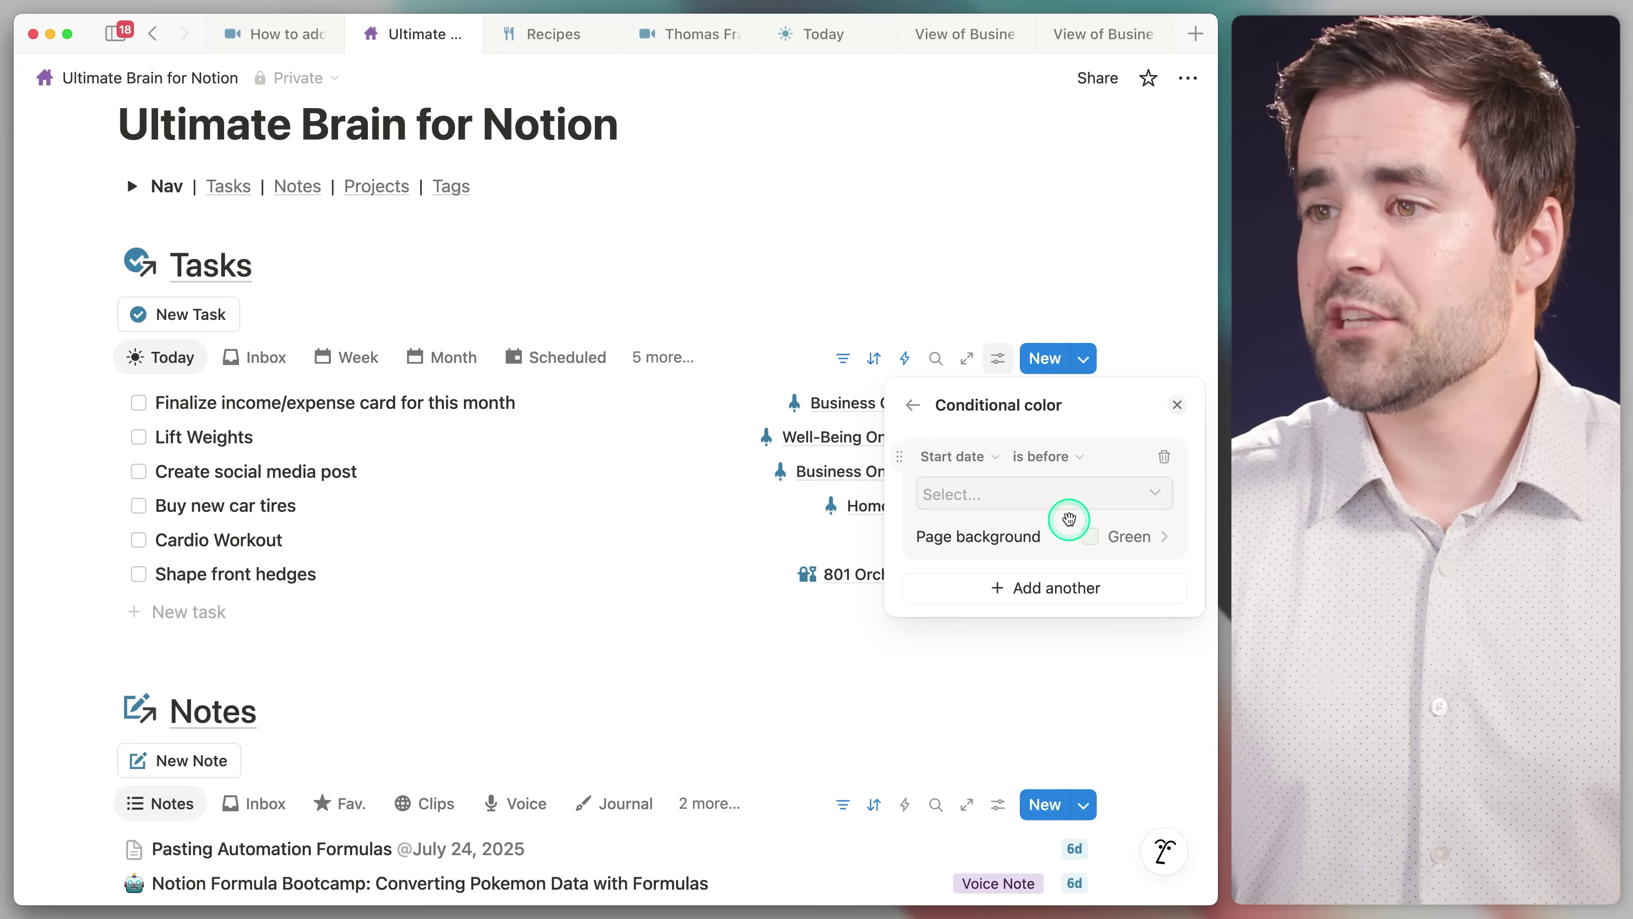
{"action": "left_click", "coordinate": [965, 457]}
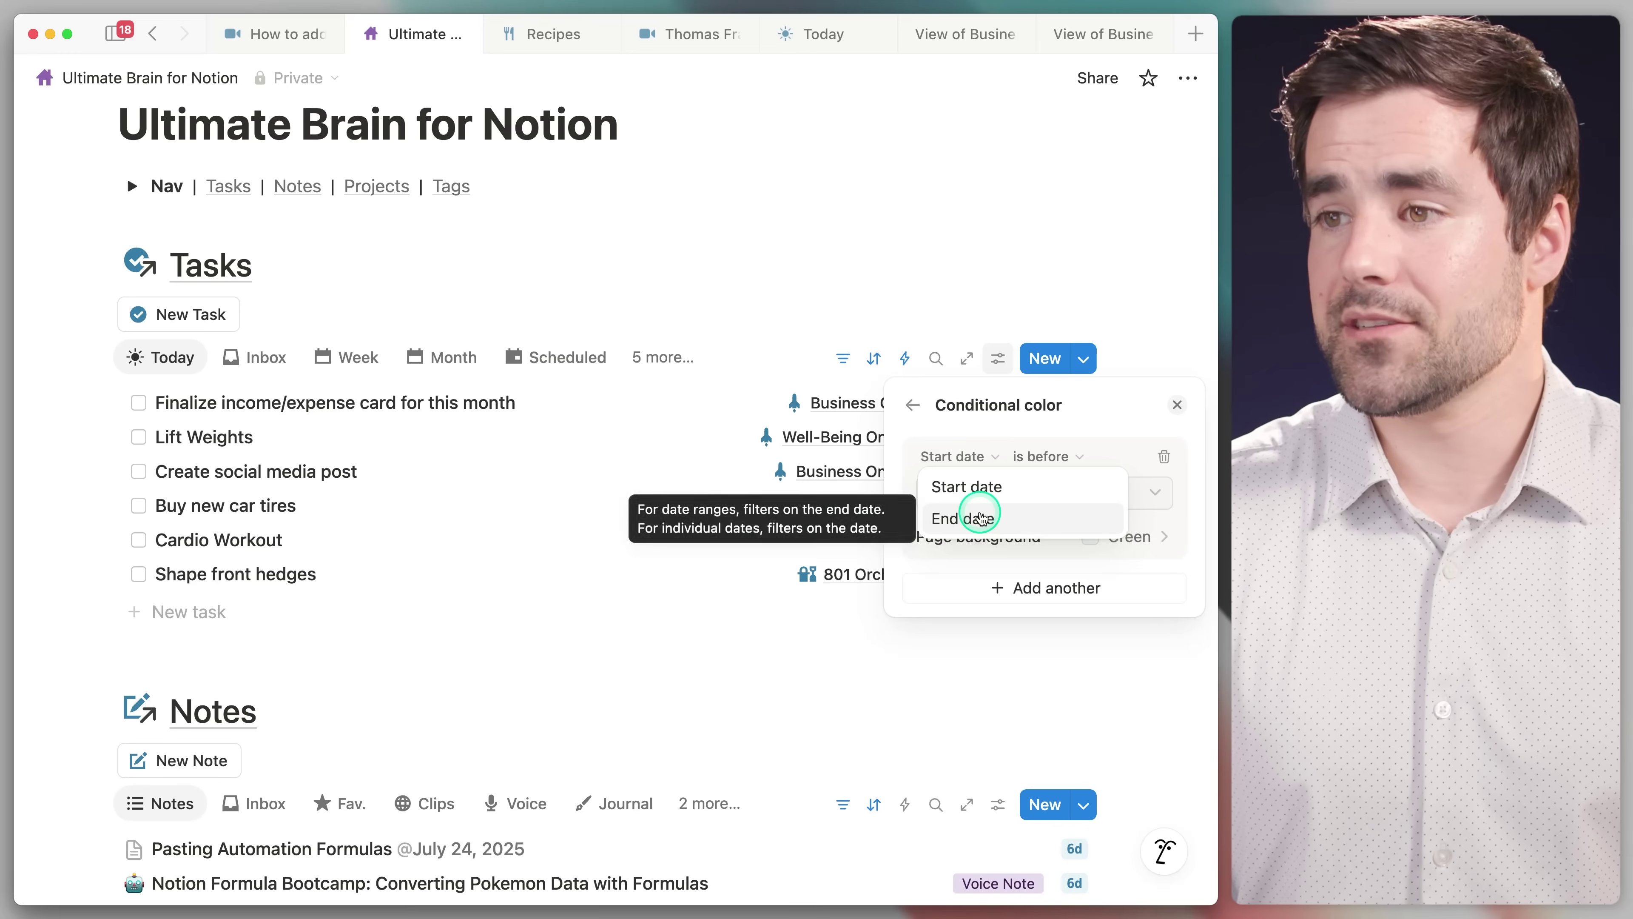
{"action": "left_click", "coordinate": [980, 516]}
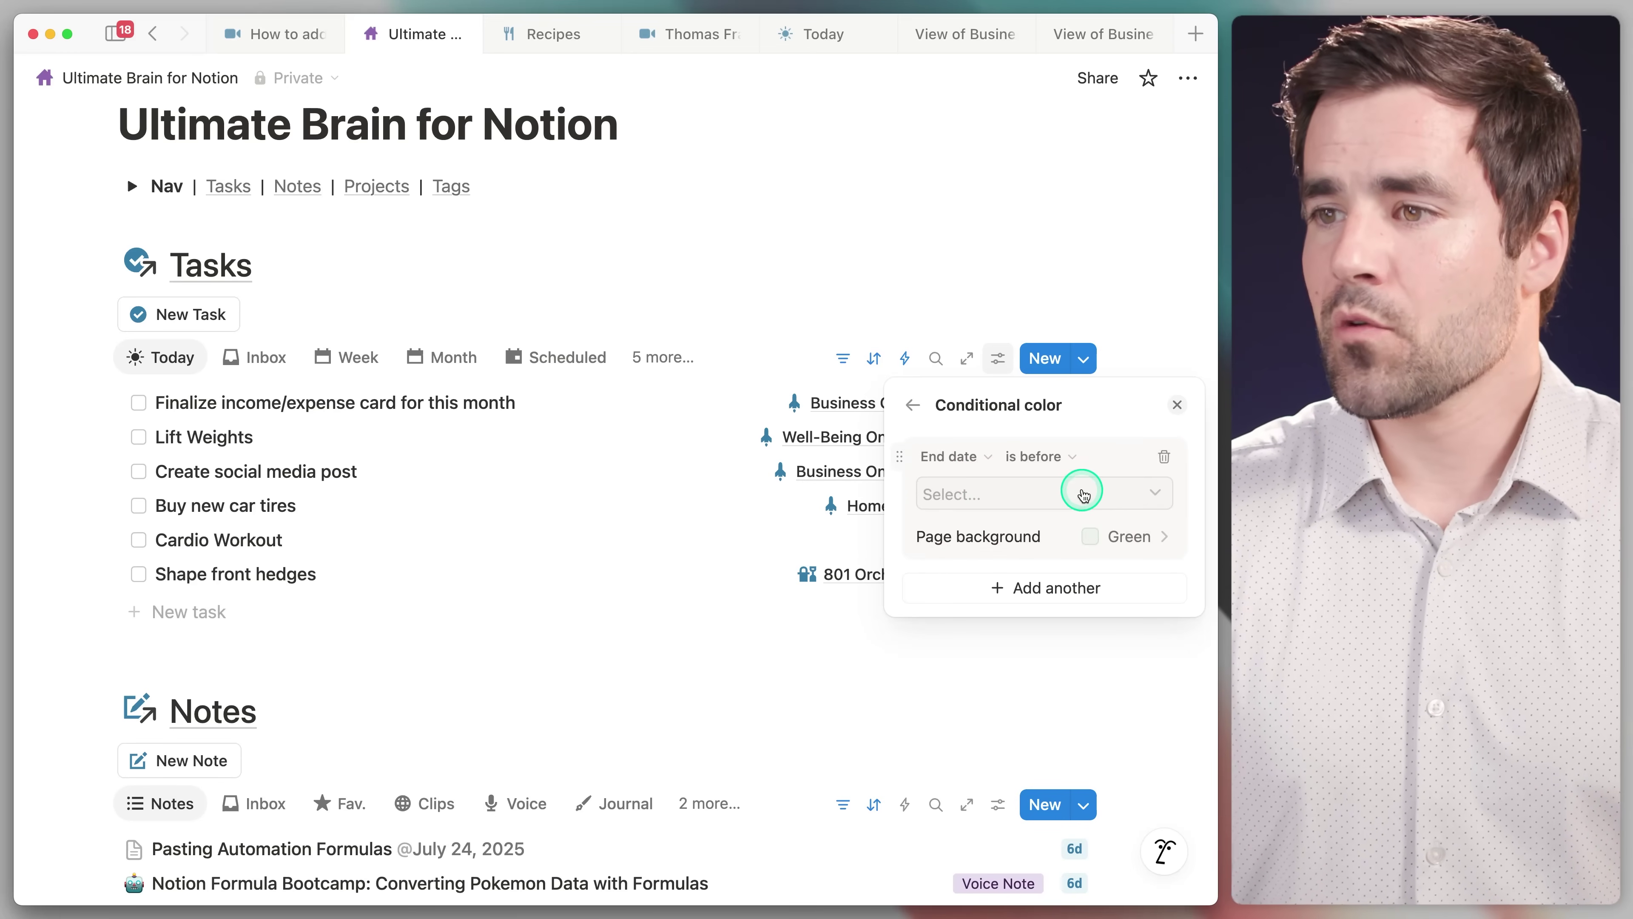
Compare against Today and change the page background from Green to Red
{"action": "left_click", "coordinate": [1080, 494]}
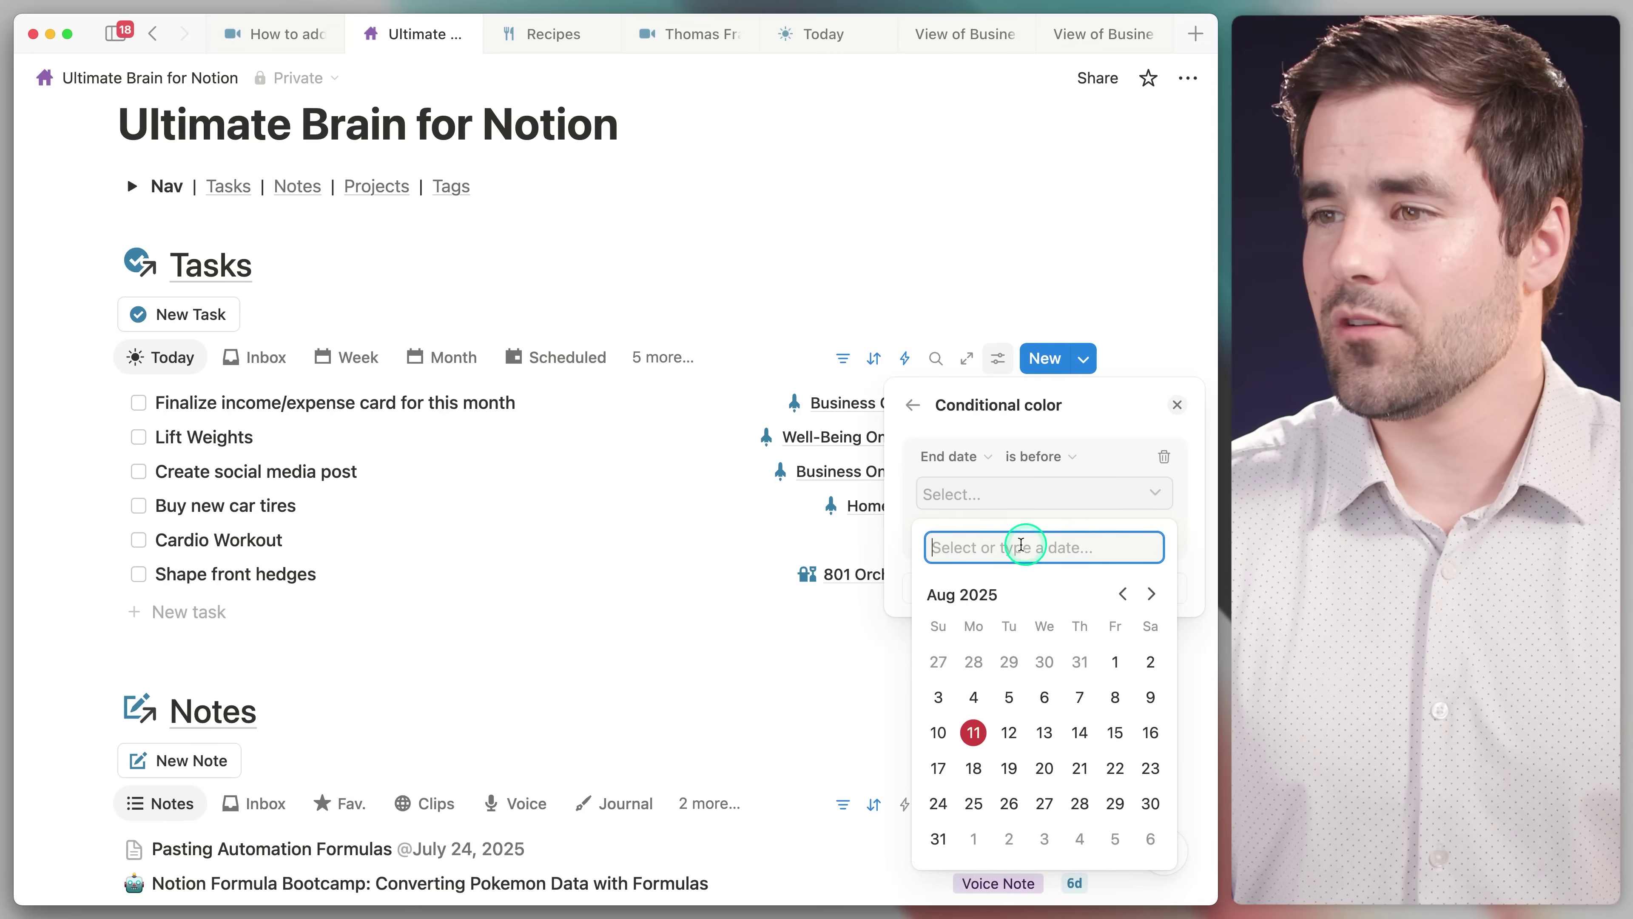
{"action": "left_click", "coordinate": [1070, 546]}
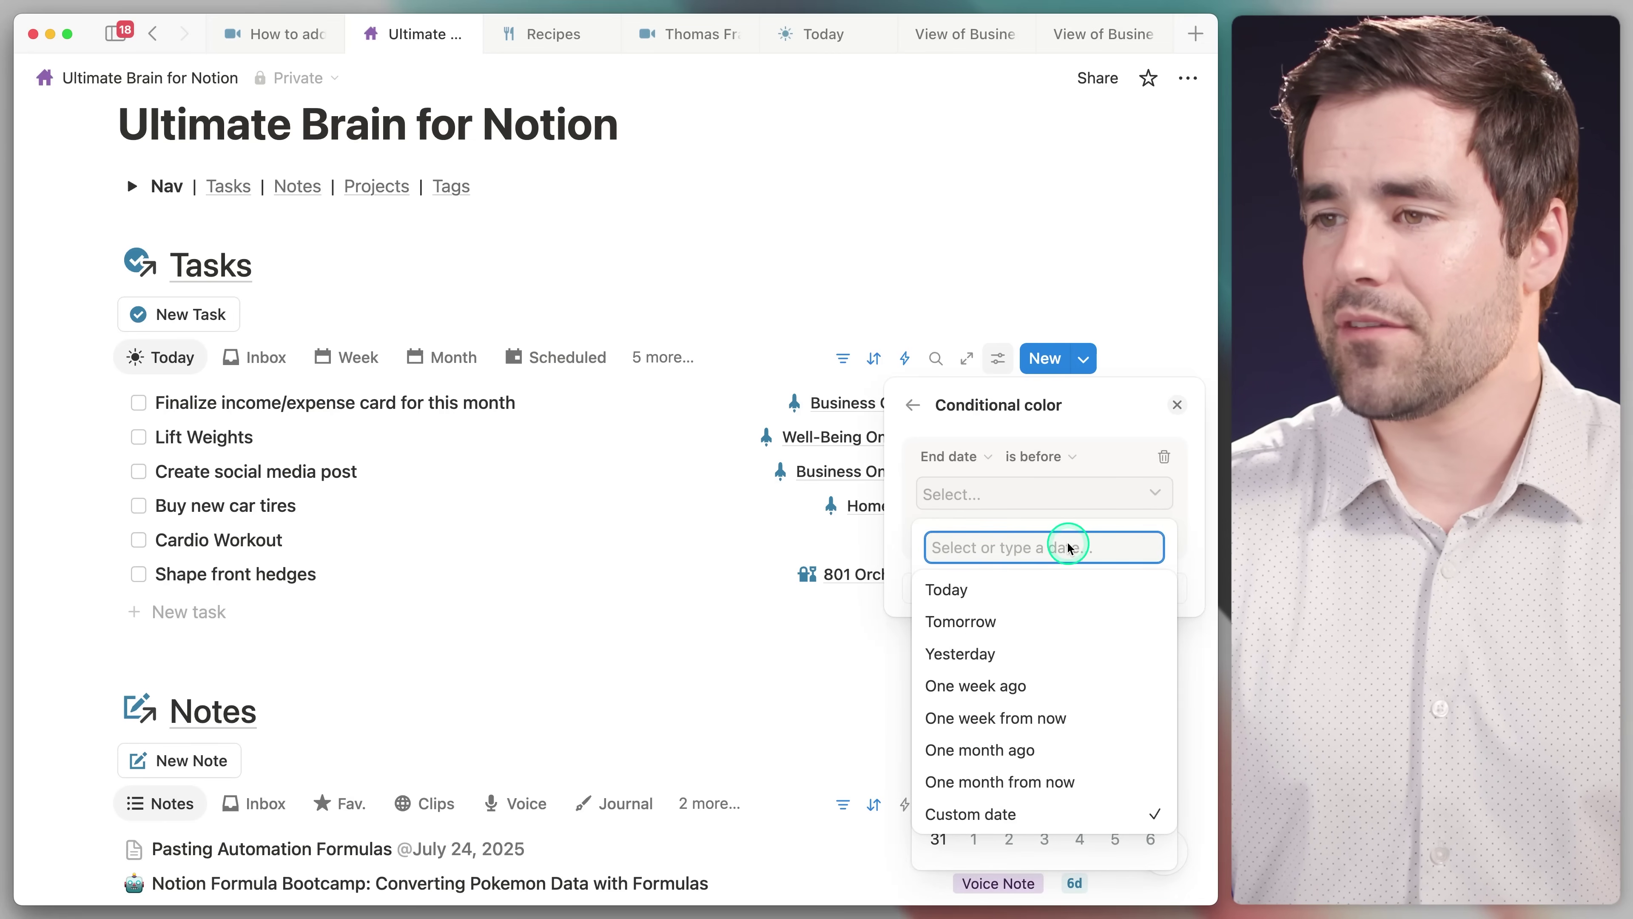
{"action": "left_click", "coordinate": [1019, 588]}
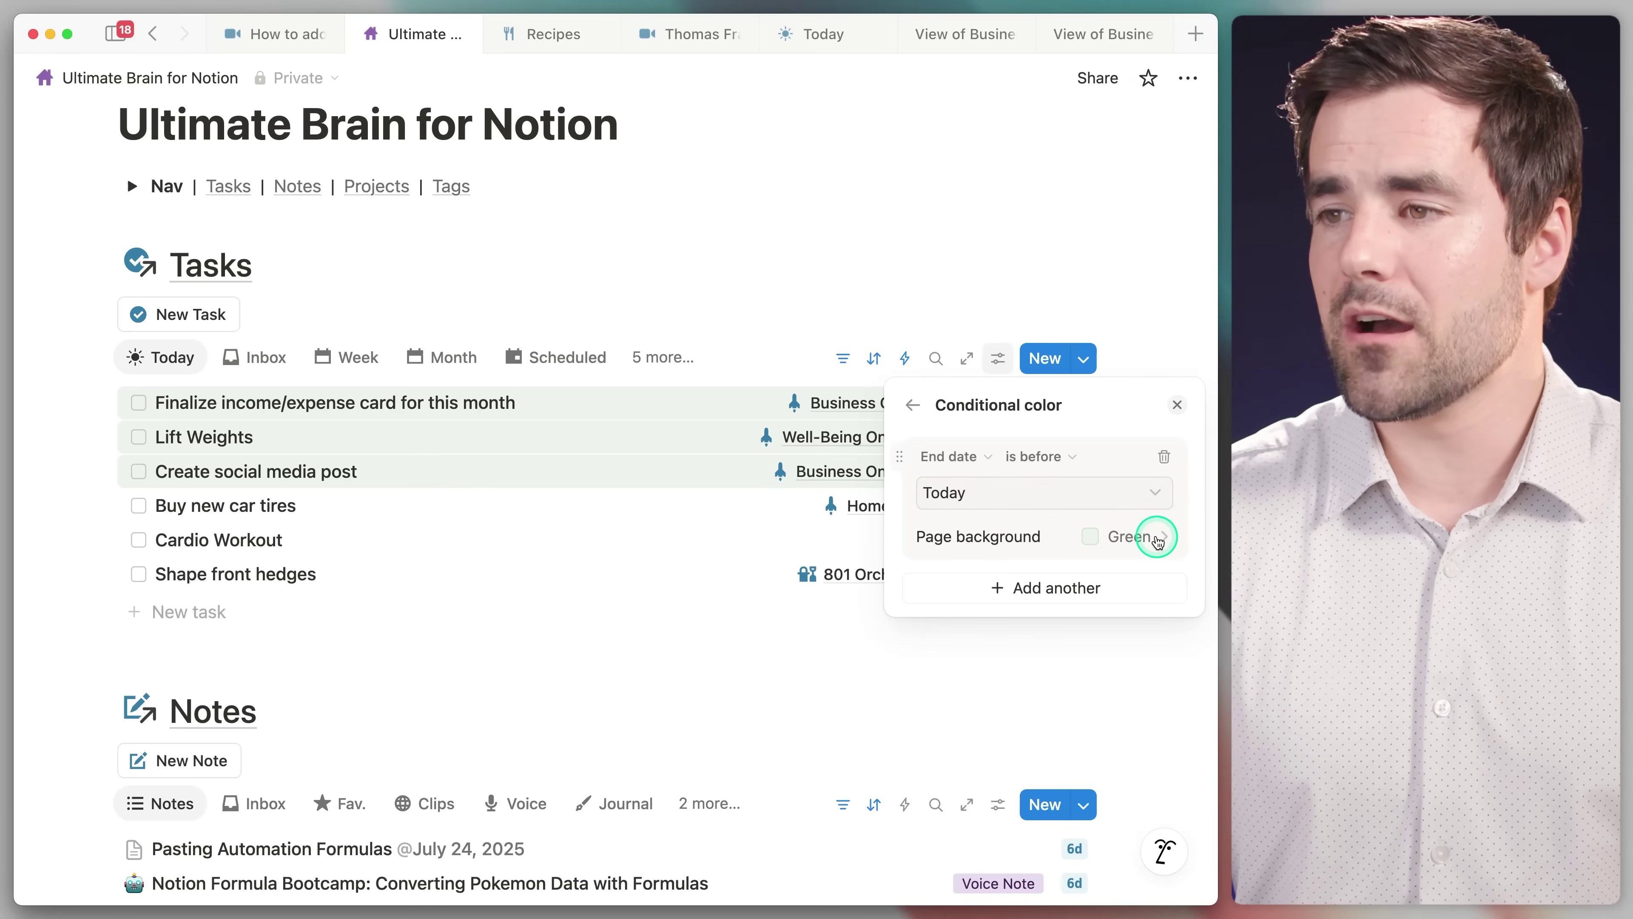
{"action": "left_click", "coordinate": [1161, 542]}
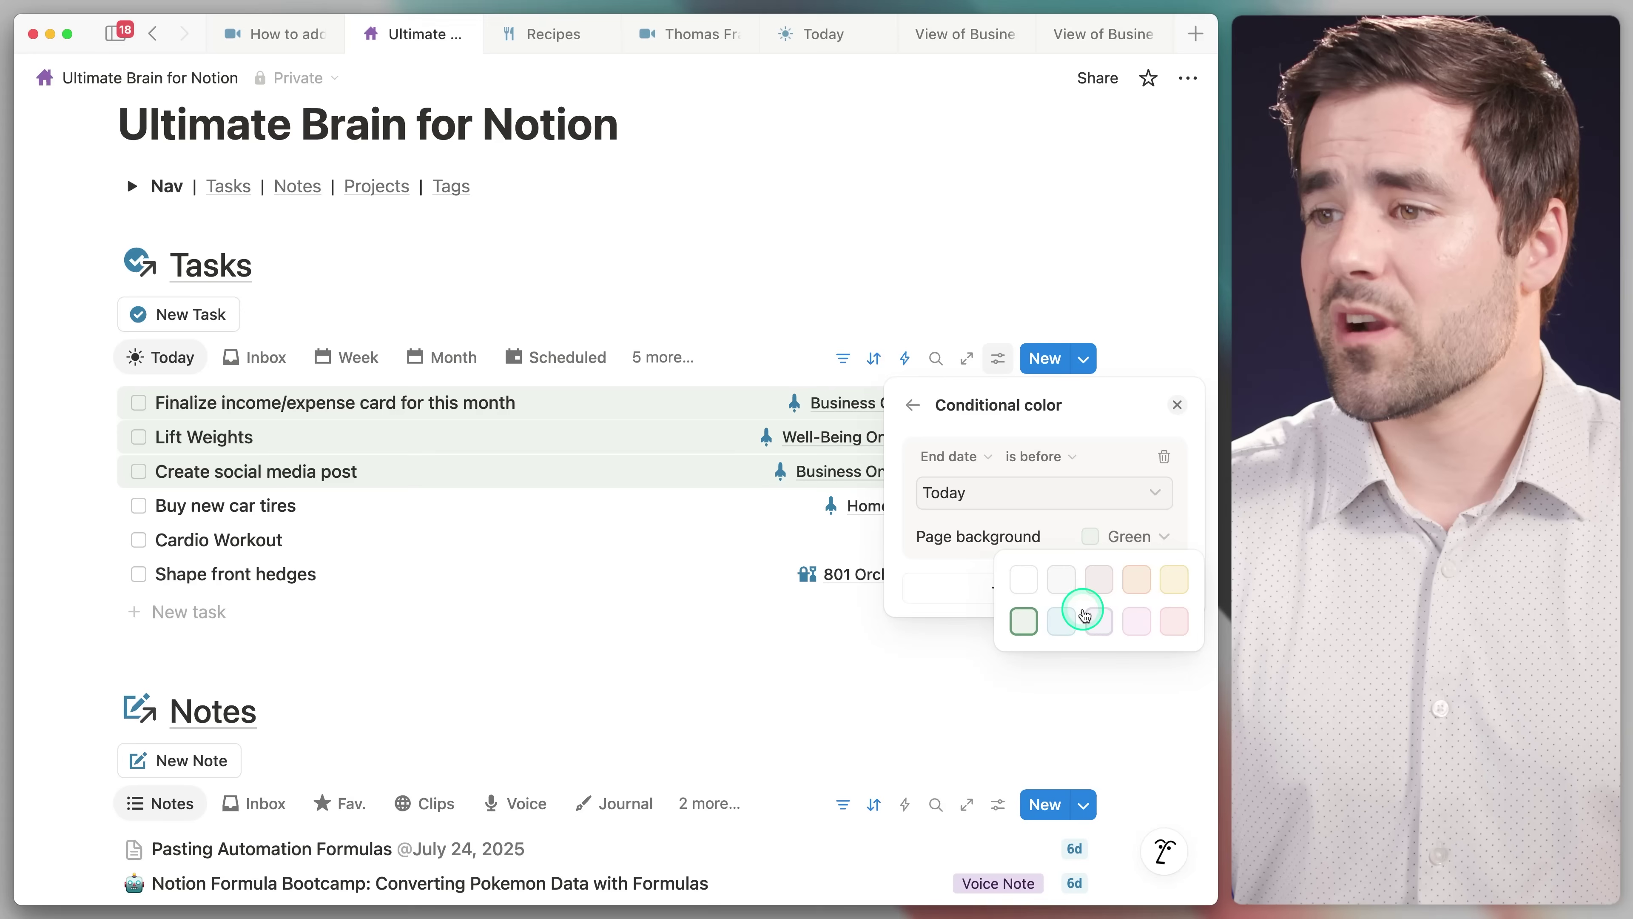
{"action": "left_click", "coordinate": [1173, 624]}
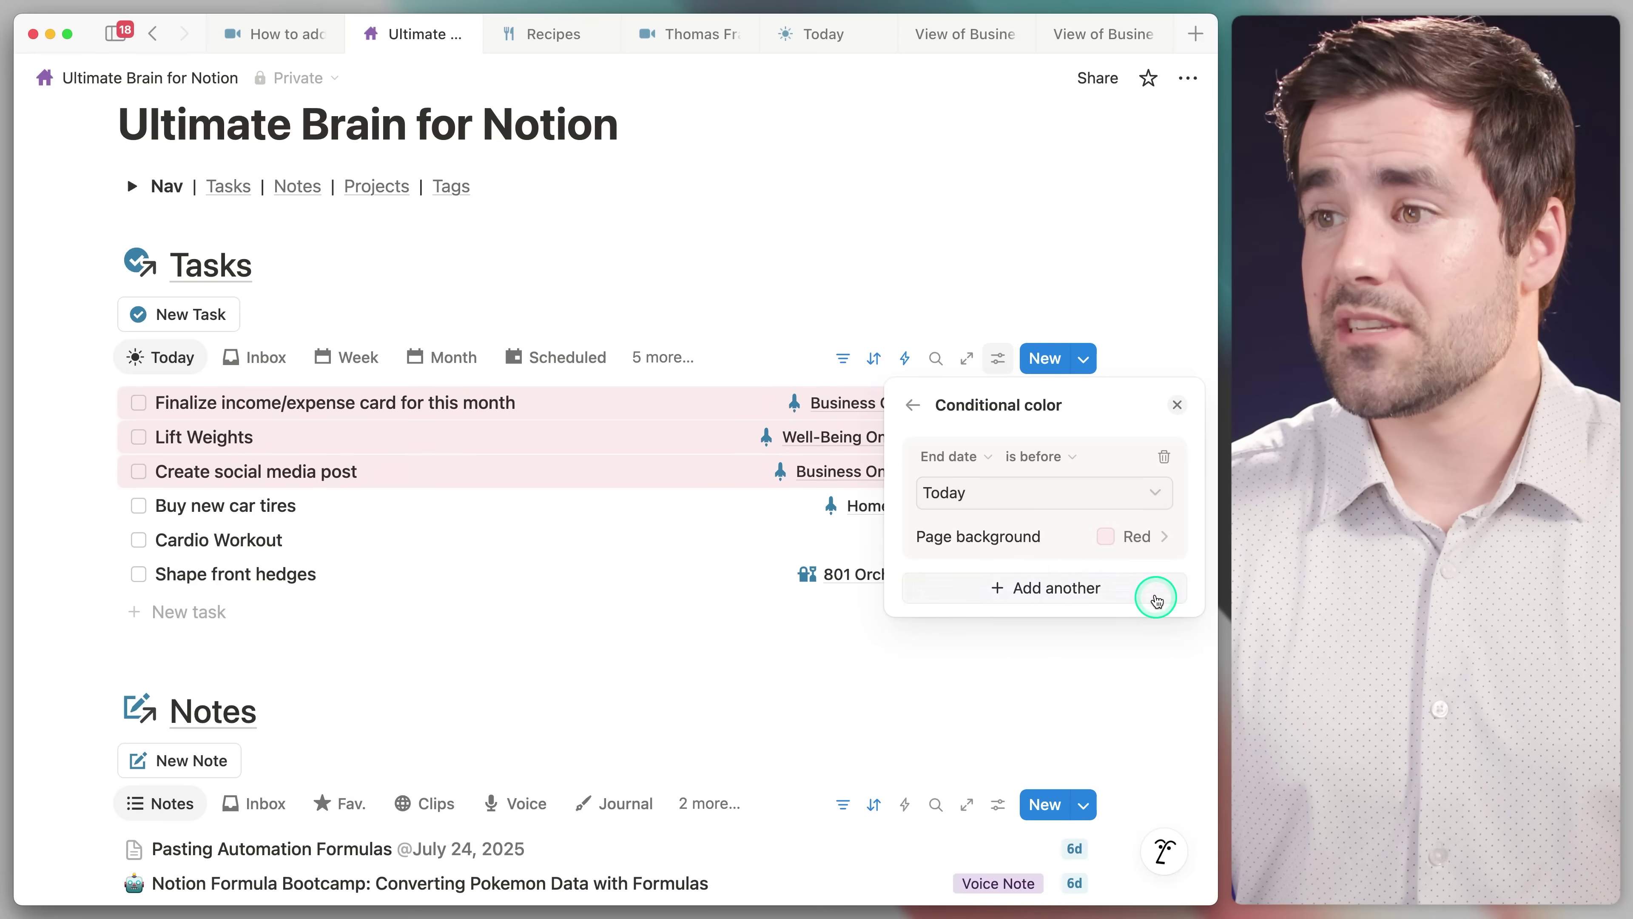
{"action": "left_click", "coordinate": [1140, 345]}
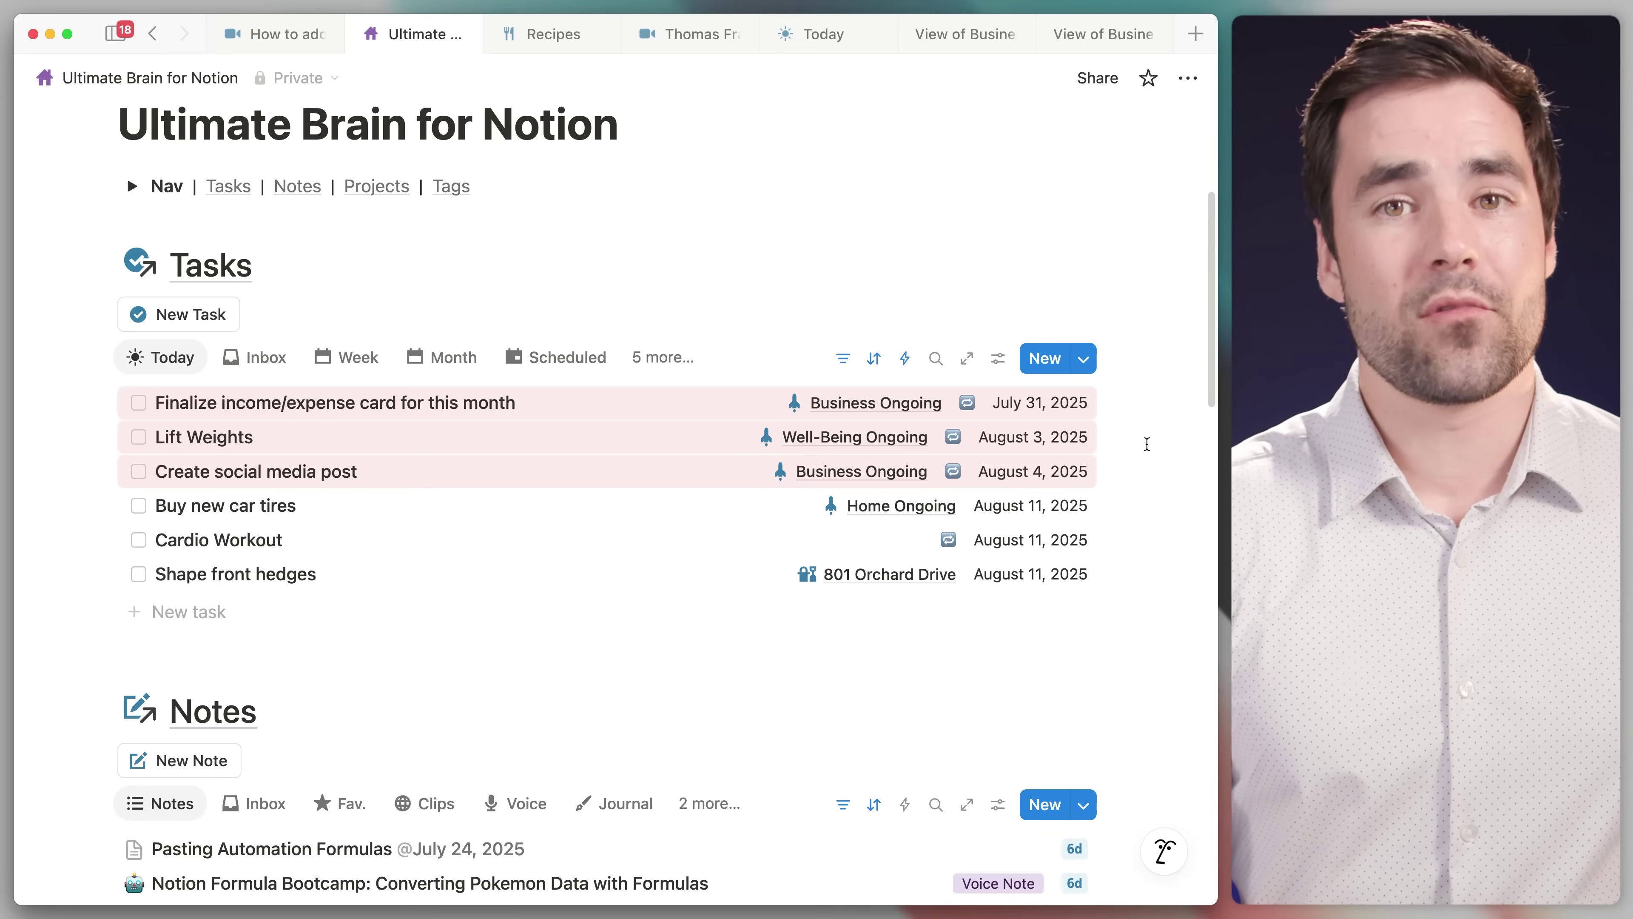
Go to the Recipes page's All Recipes gallery and bring up its view settings
{"action": "left_click", "coordinate": [538, 35]}
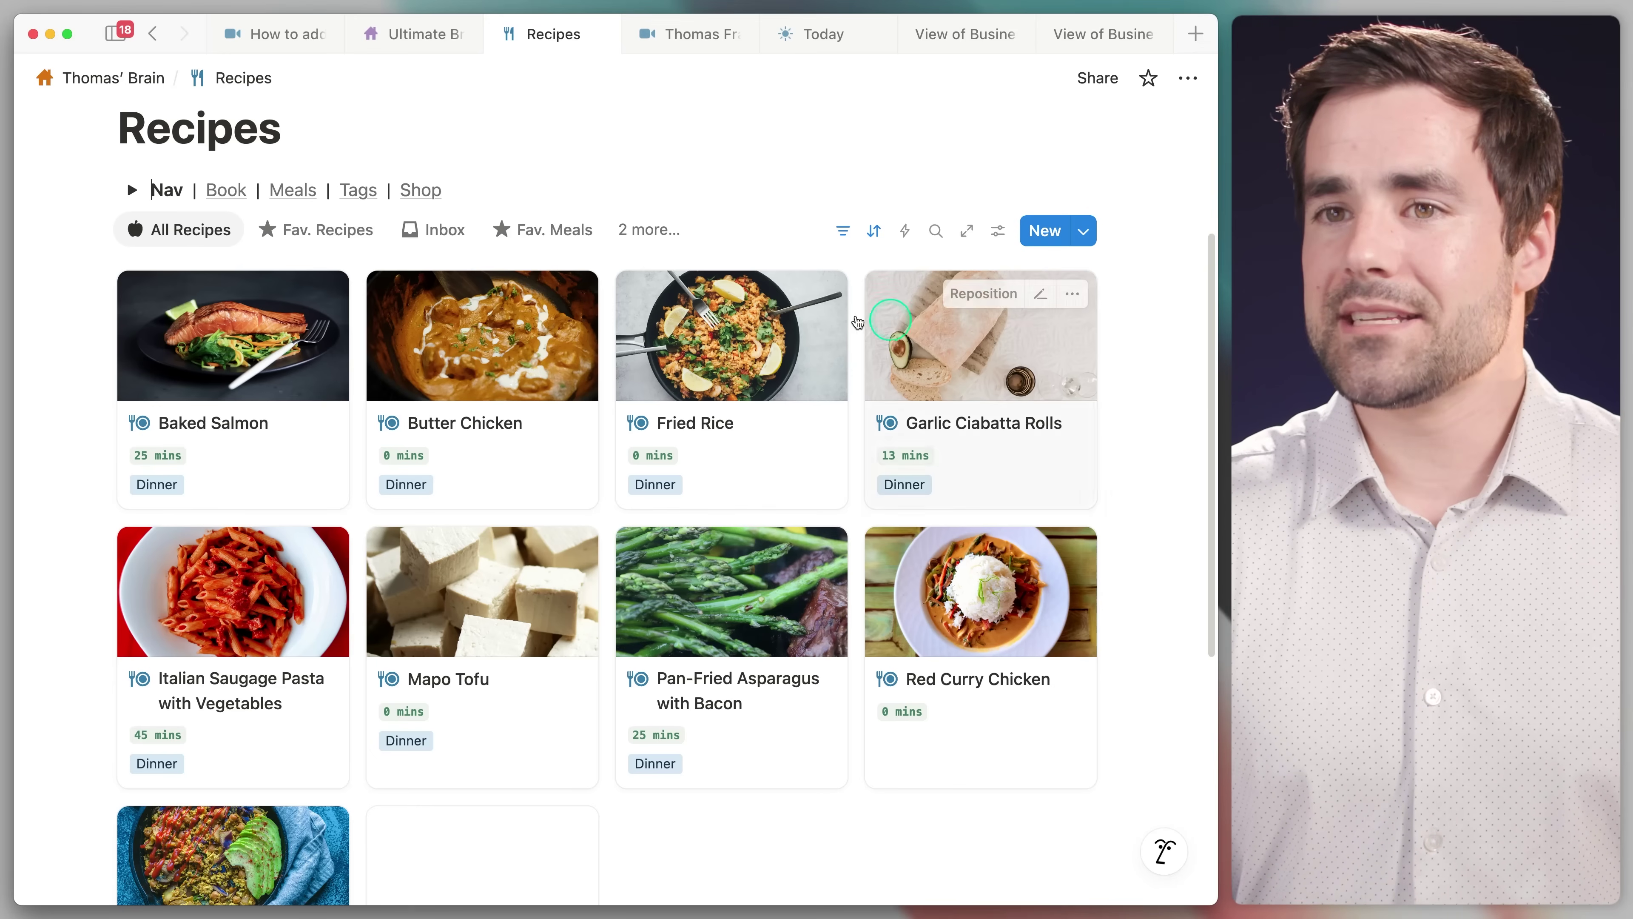
{"action": "left_click", "coordinate": [189, 246]}
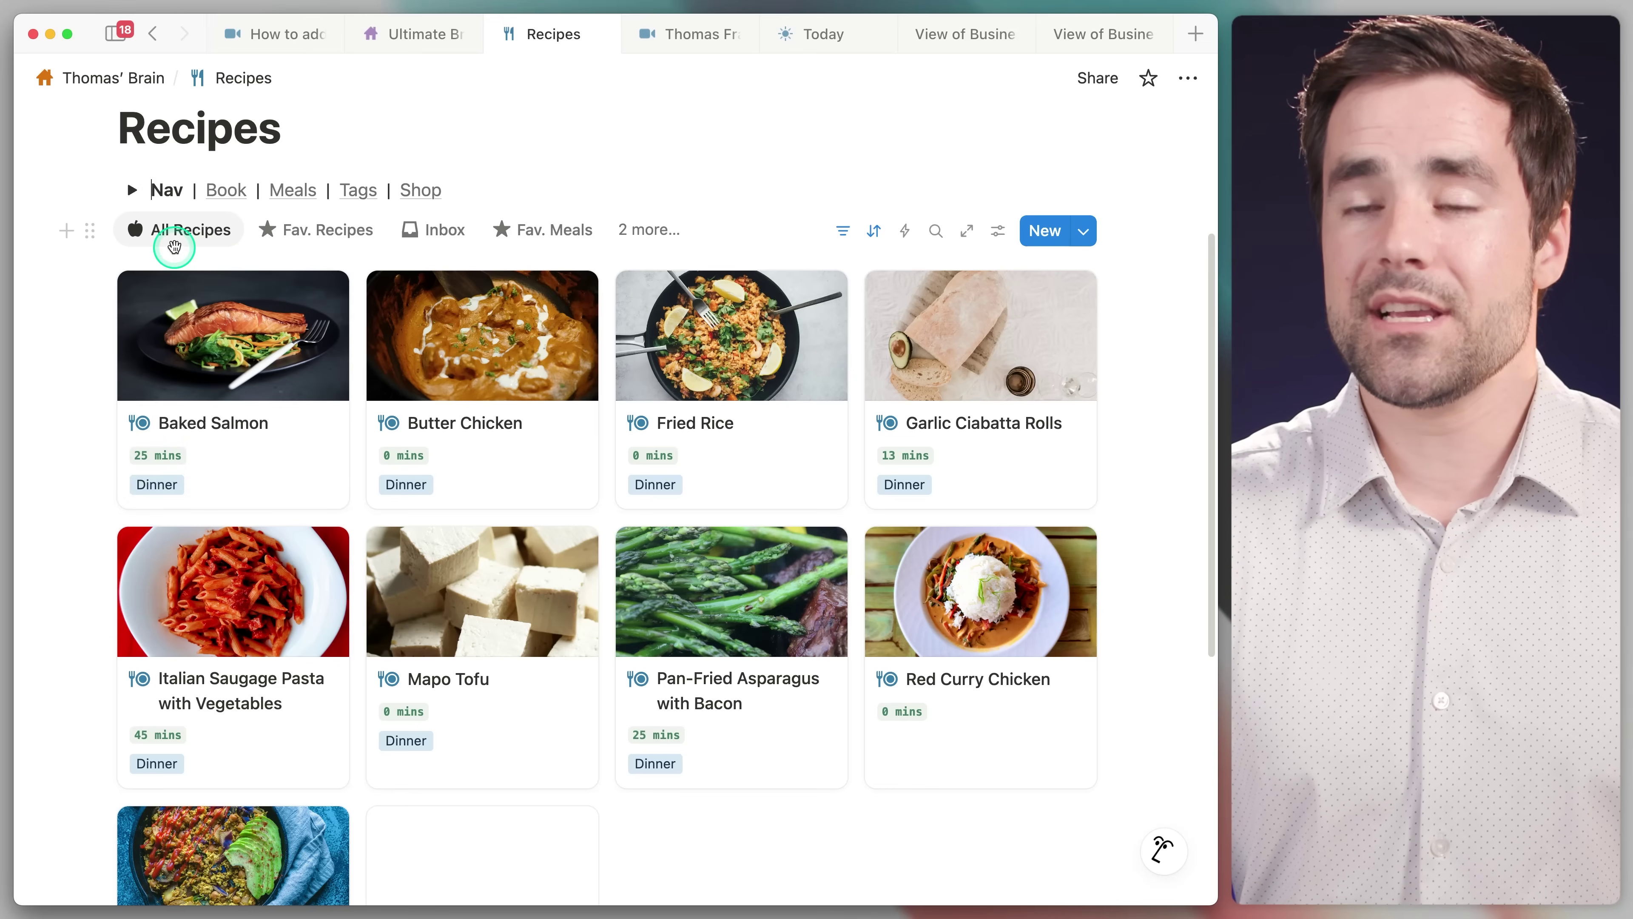
{"action": "mouse_move", "coordinate": [192, 247]}
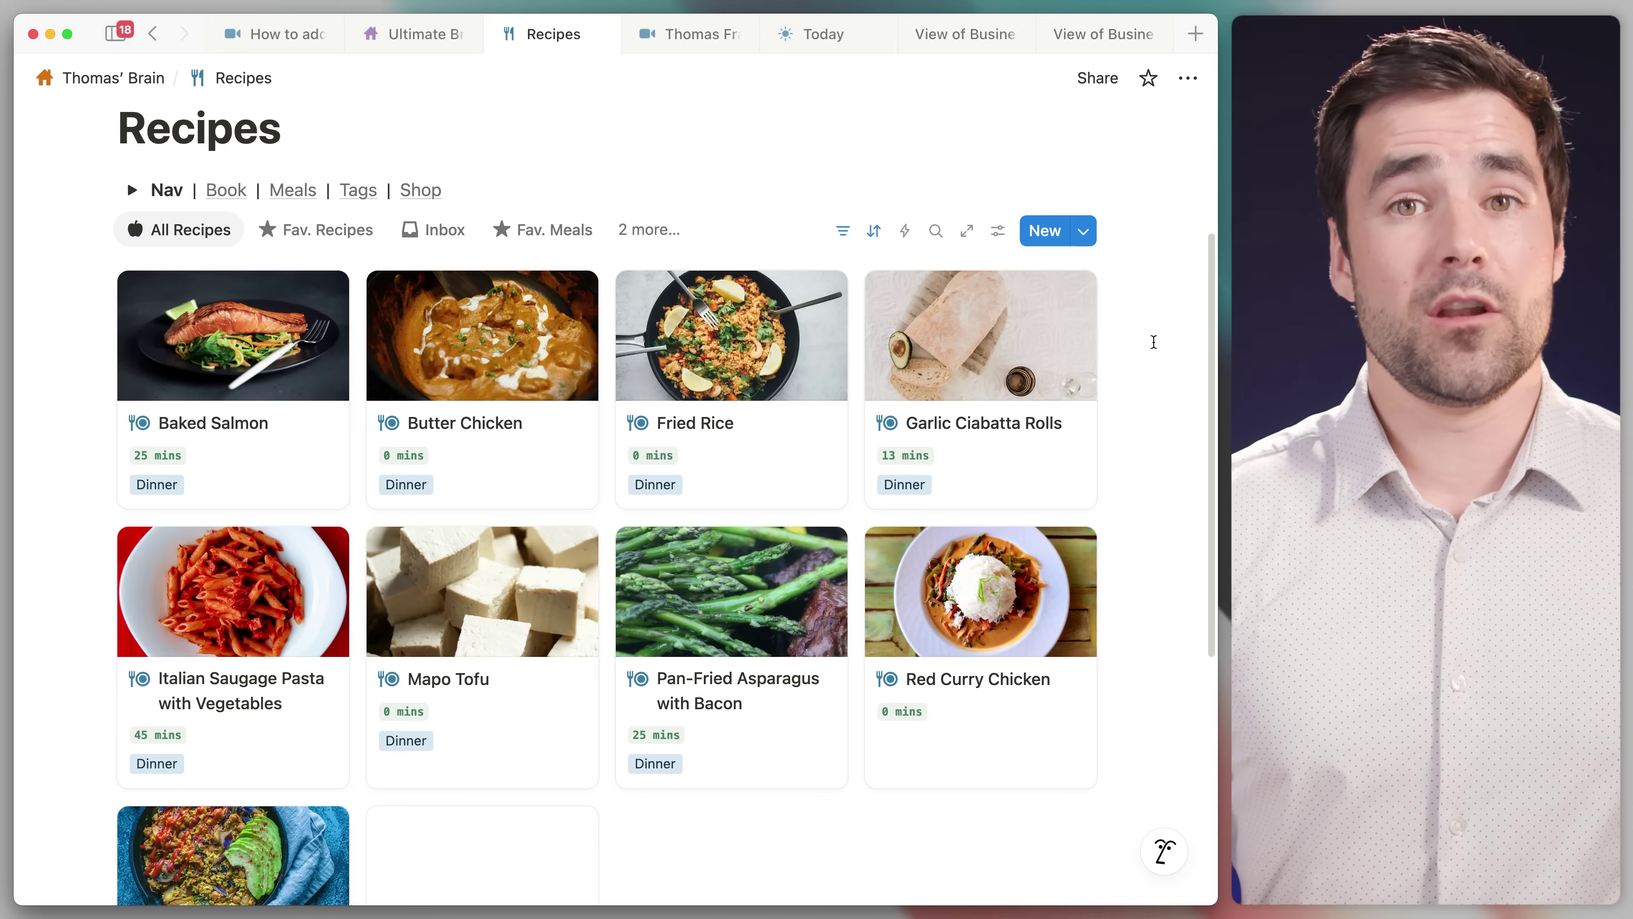
{"action": "left_click", "coordinate": [998, 231]}
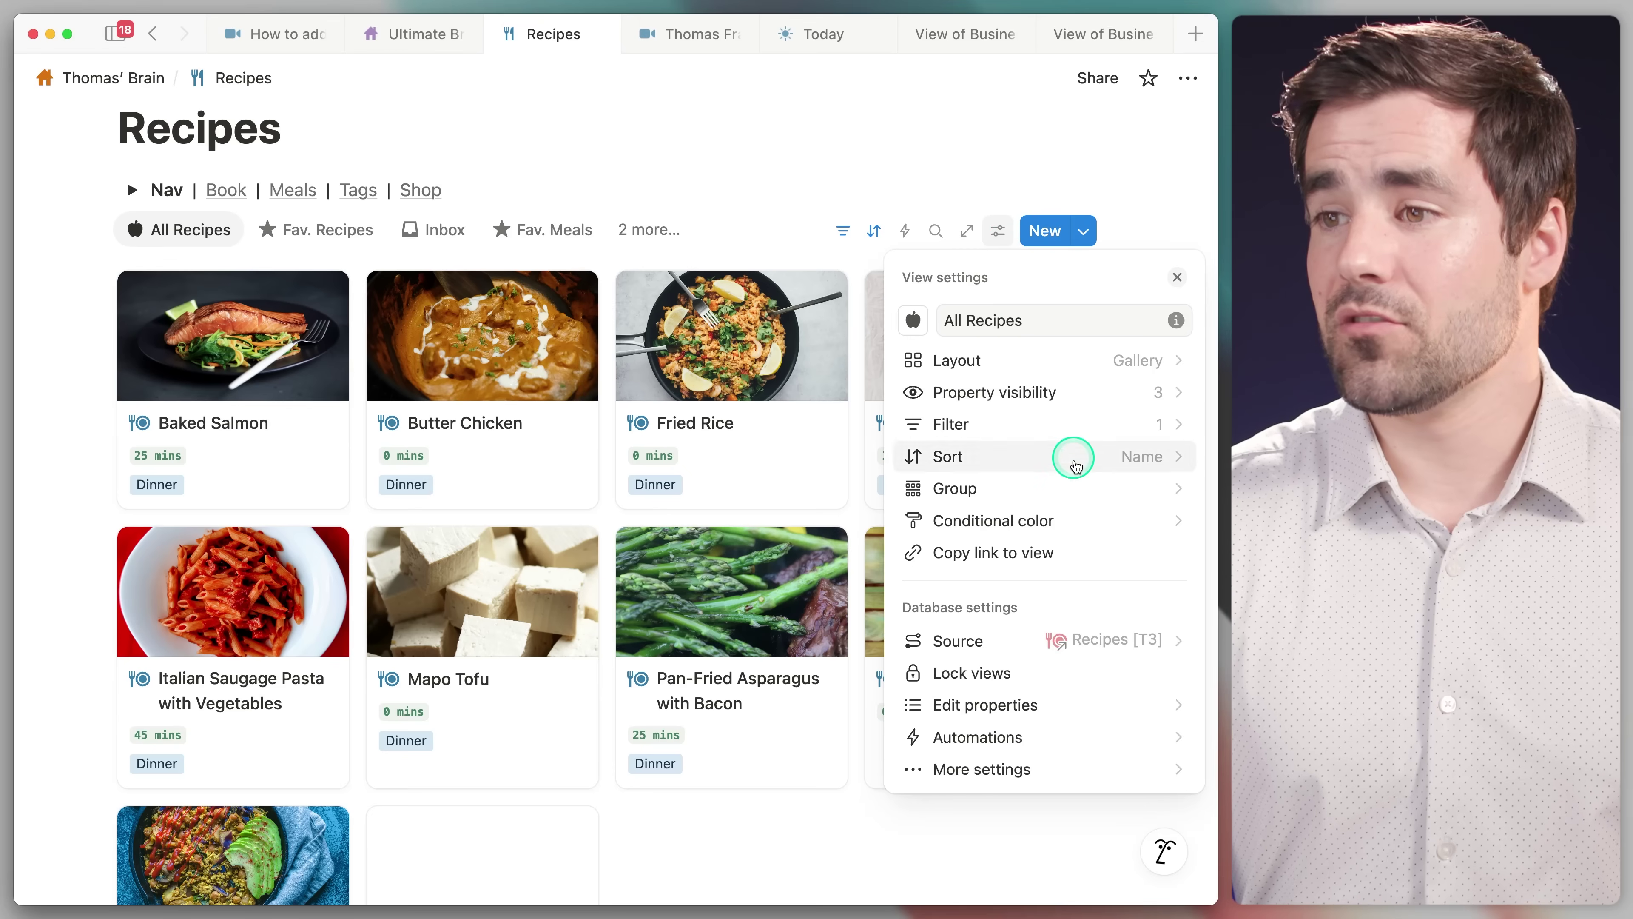
{"action": "left_click", "coordinate": [1112, 528]}
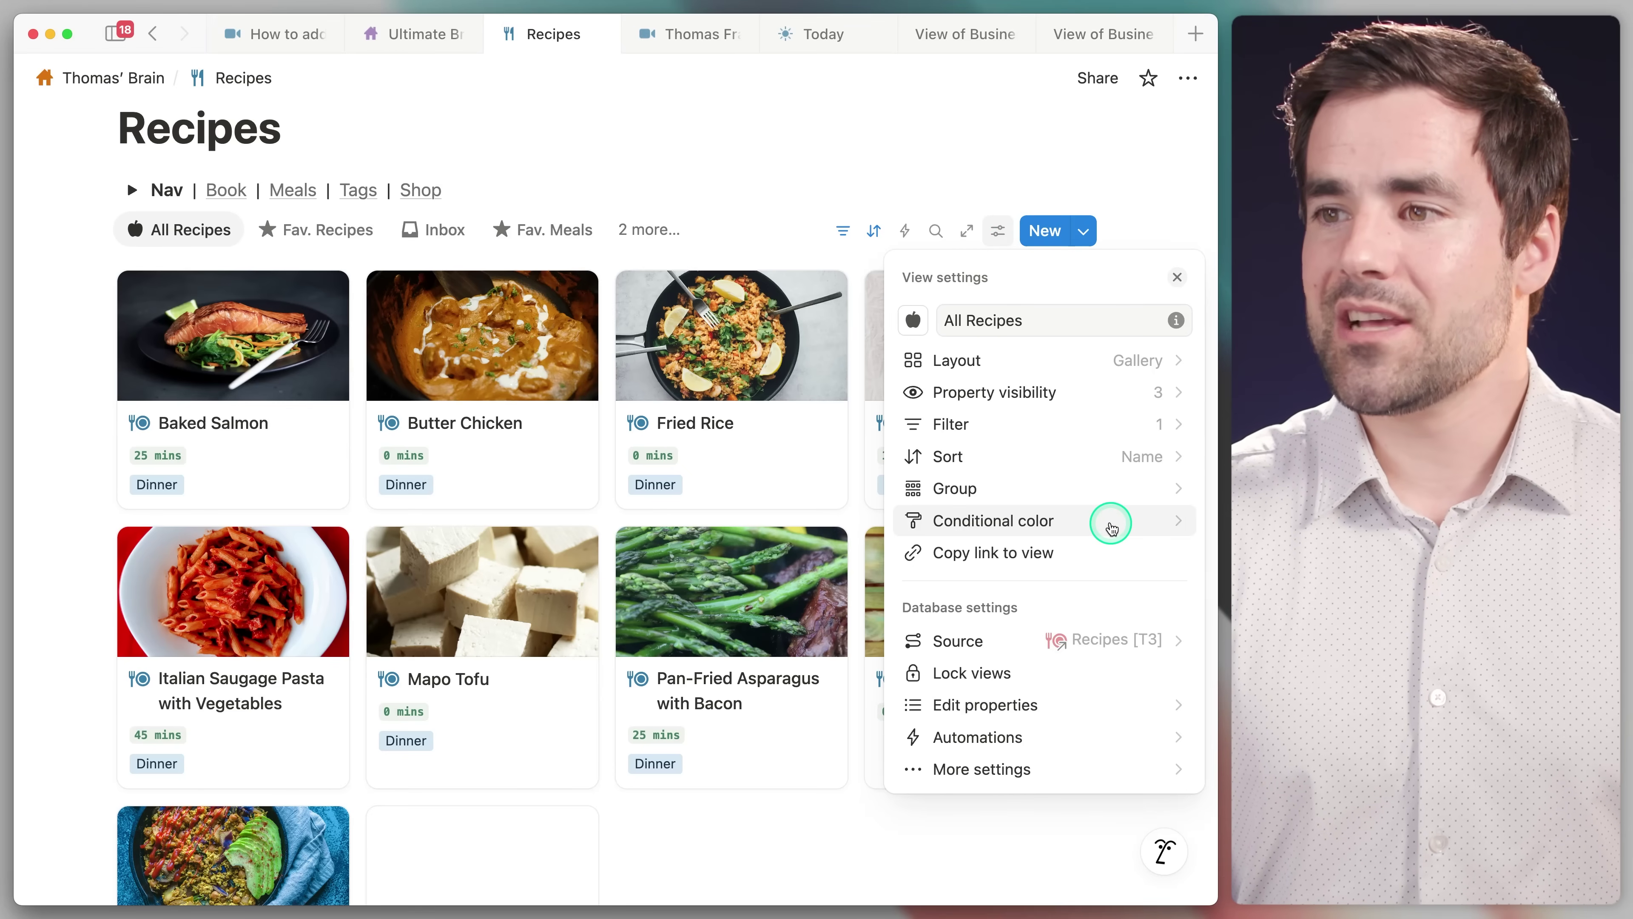
{"action": "left_click", "coordinate": [1090, 522]}
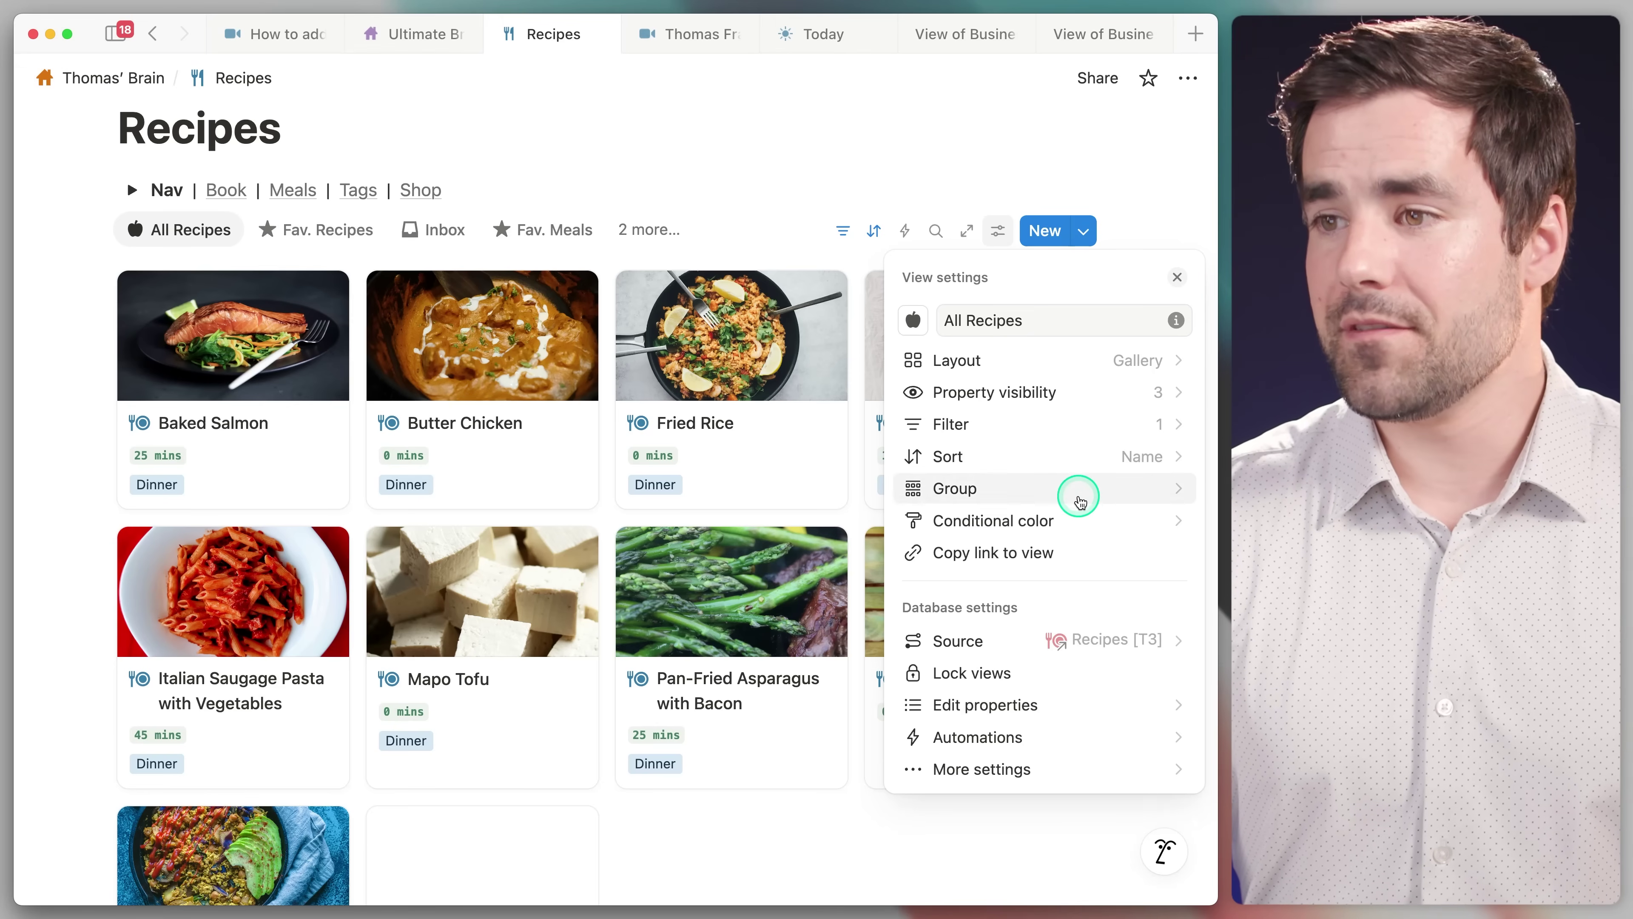
Create a conditional color rule matching recipes where Favorite is Checked
{"action": "left_click", "coordinate": [1073, 529]}
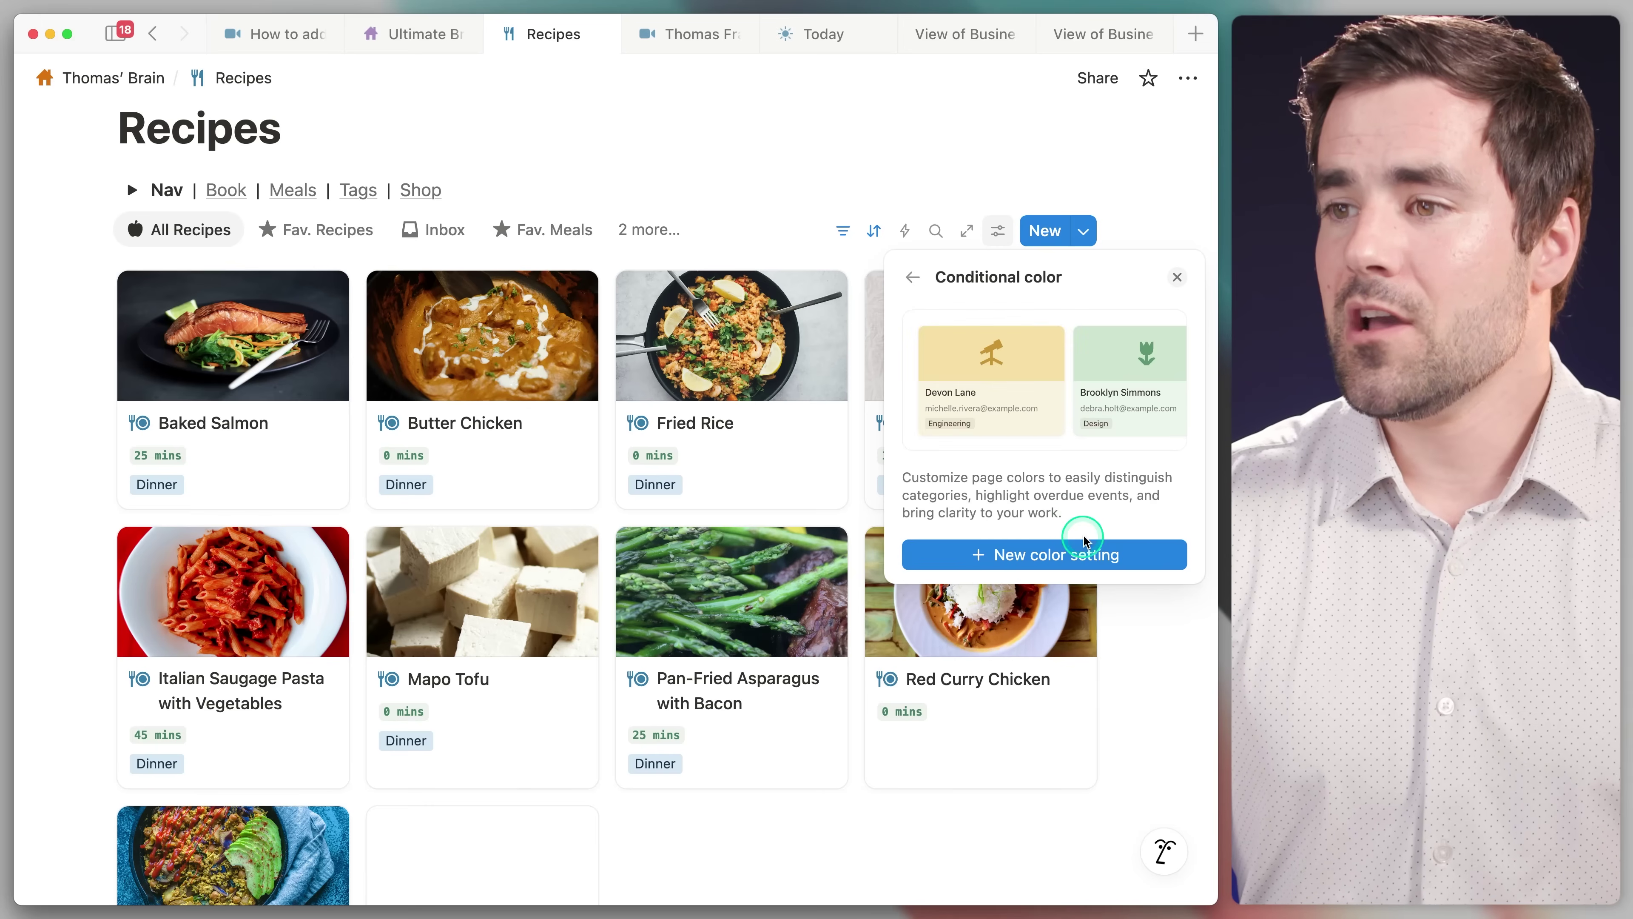
{"action": "left_click", "coordinate": [1145, 555]}
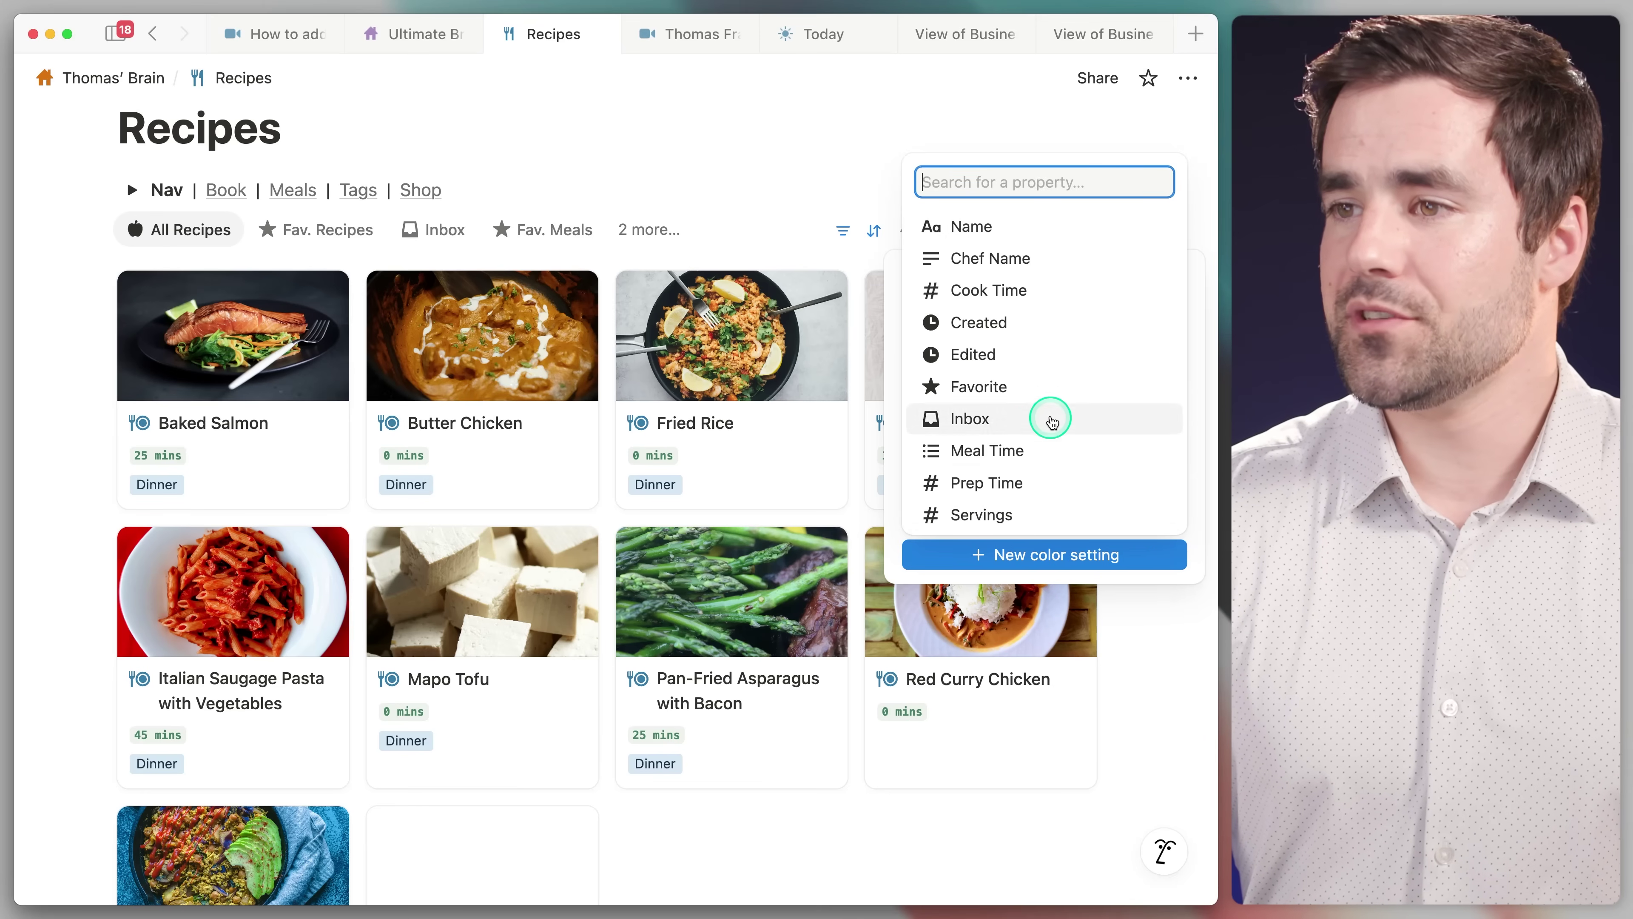
{"action": "left_click", "coordinate": [1039, 386]}
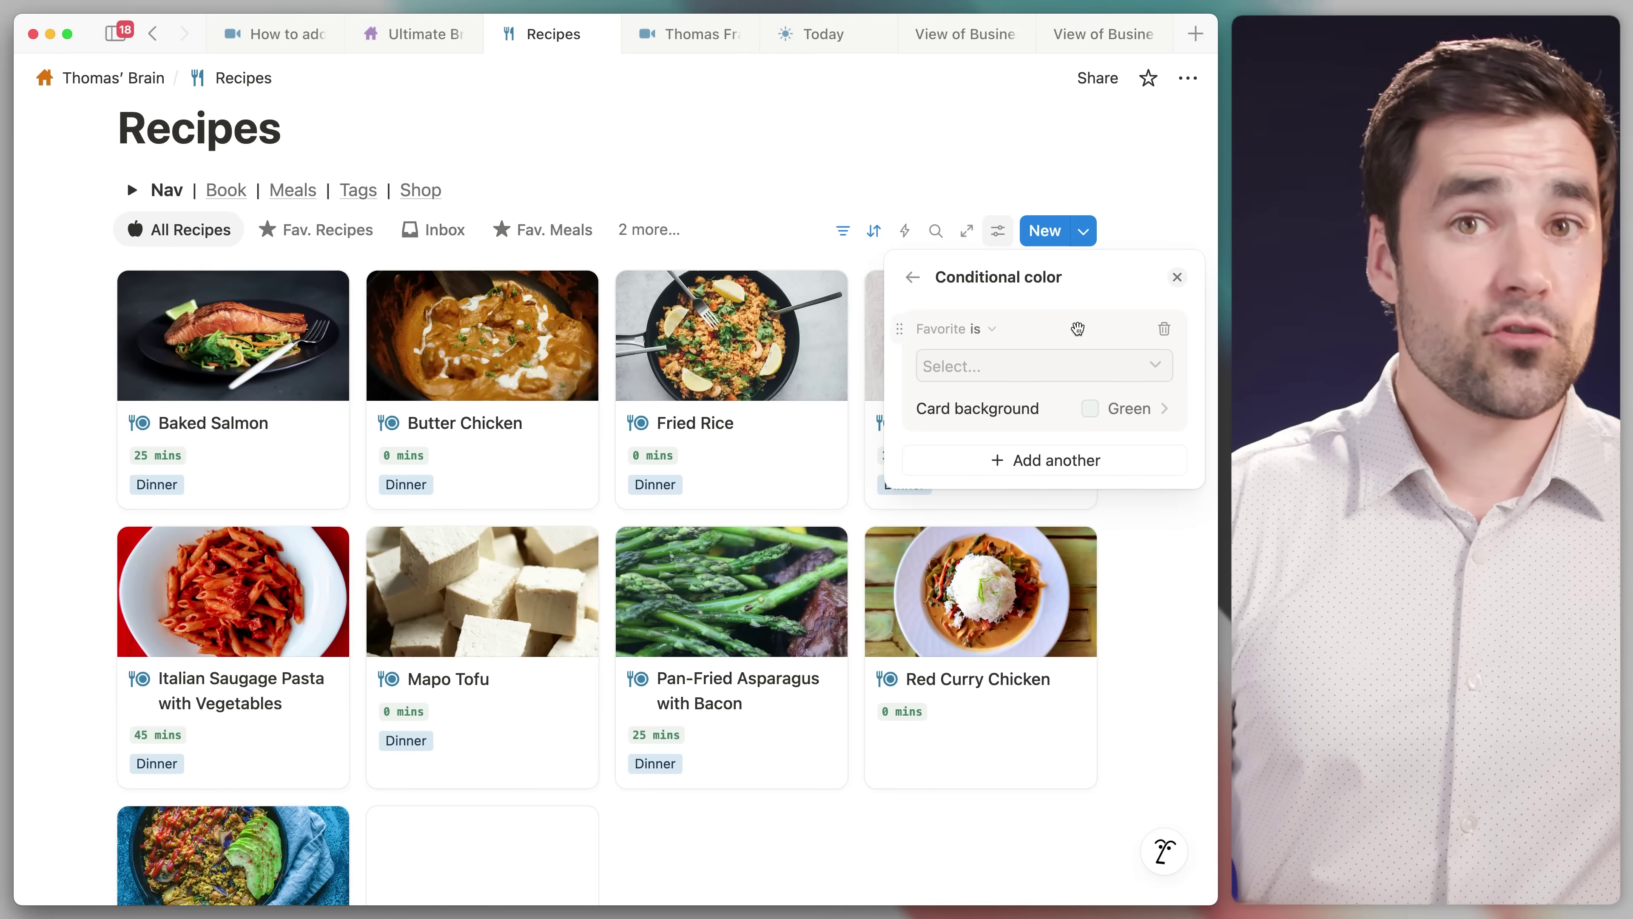
{"action": "left_click", "coordinate": [978, 325]}
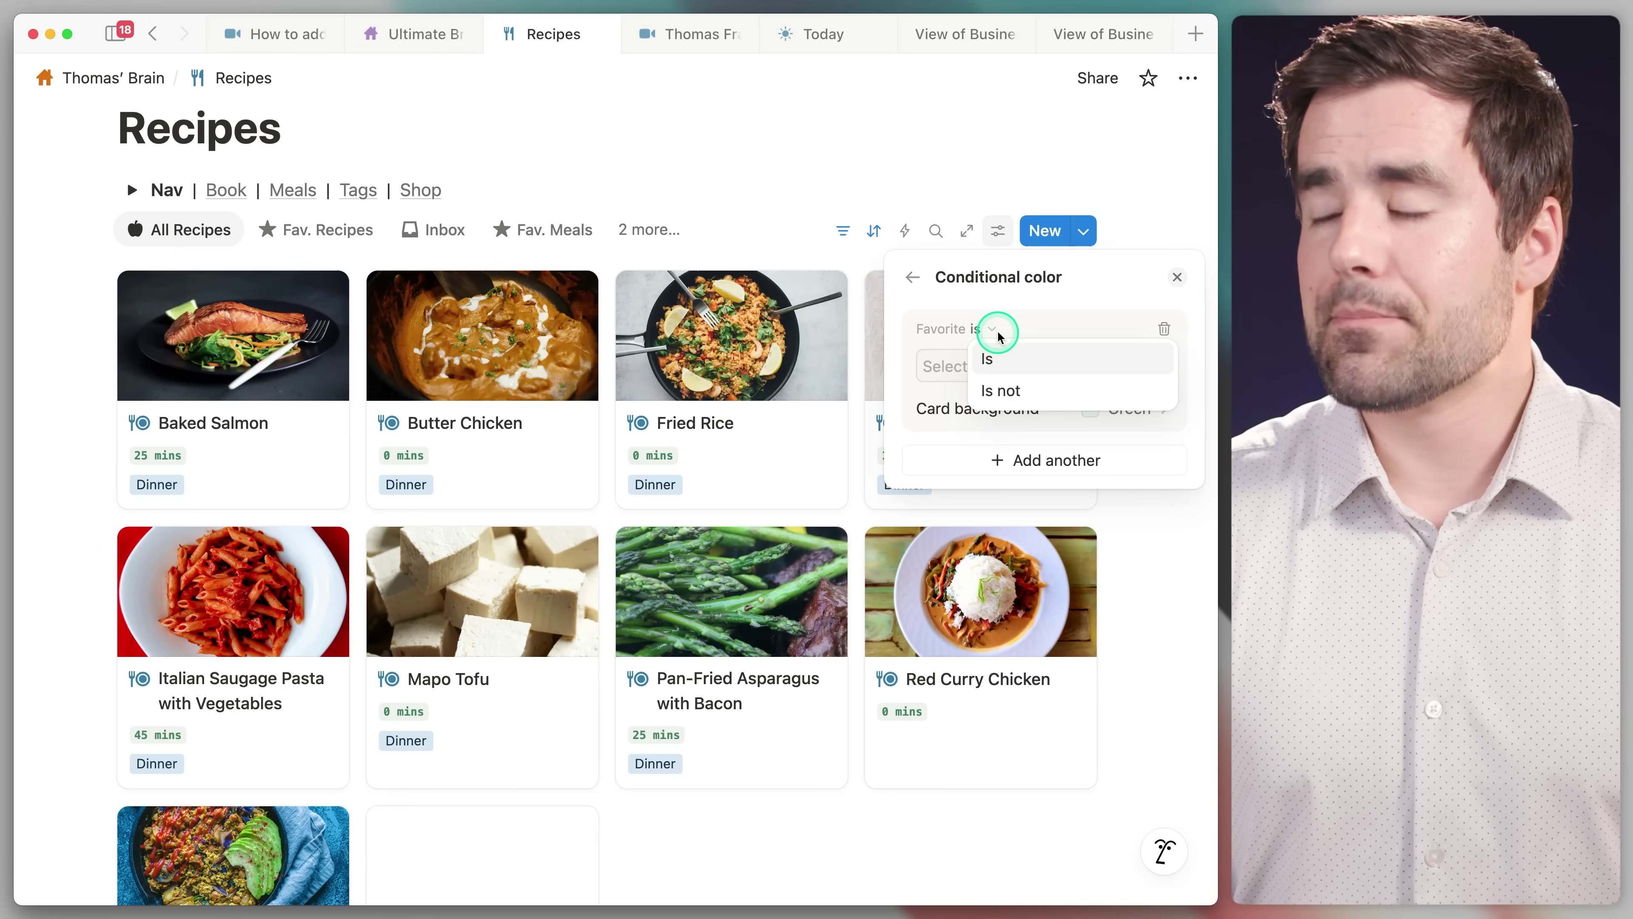
{"action": "left_click", "coordinate": [1006, 364]}
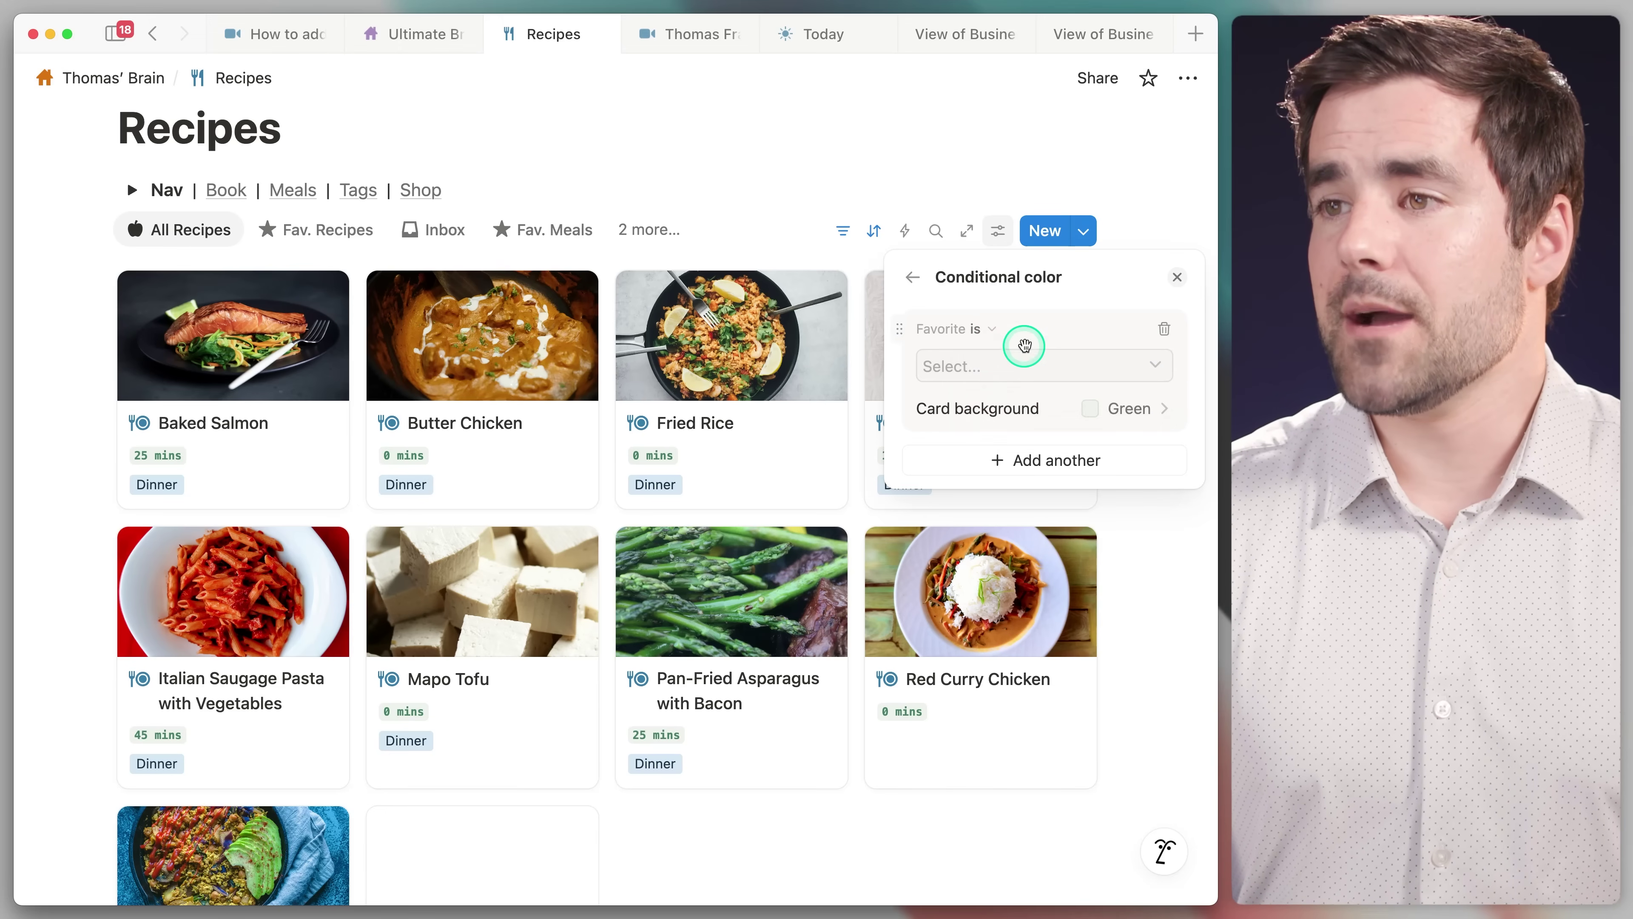
{"action": "left_click", "coordinate": [1028, 364]}
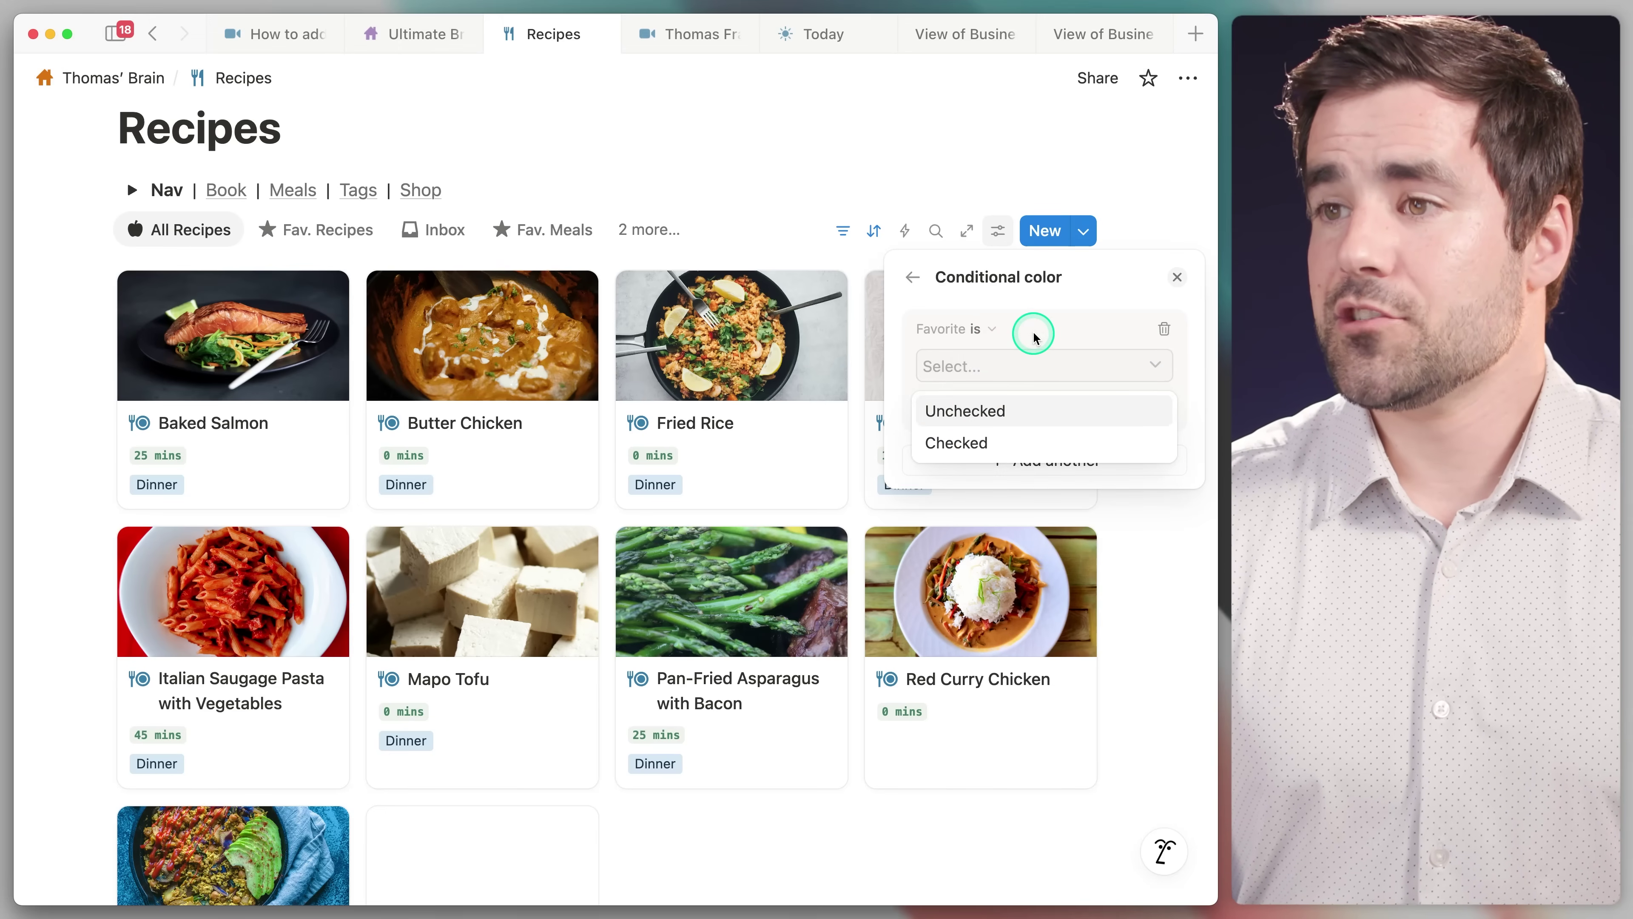
{"action": "left_click", "coordinate": [971, 441]}
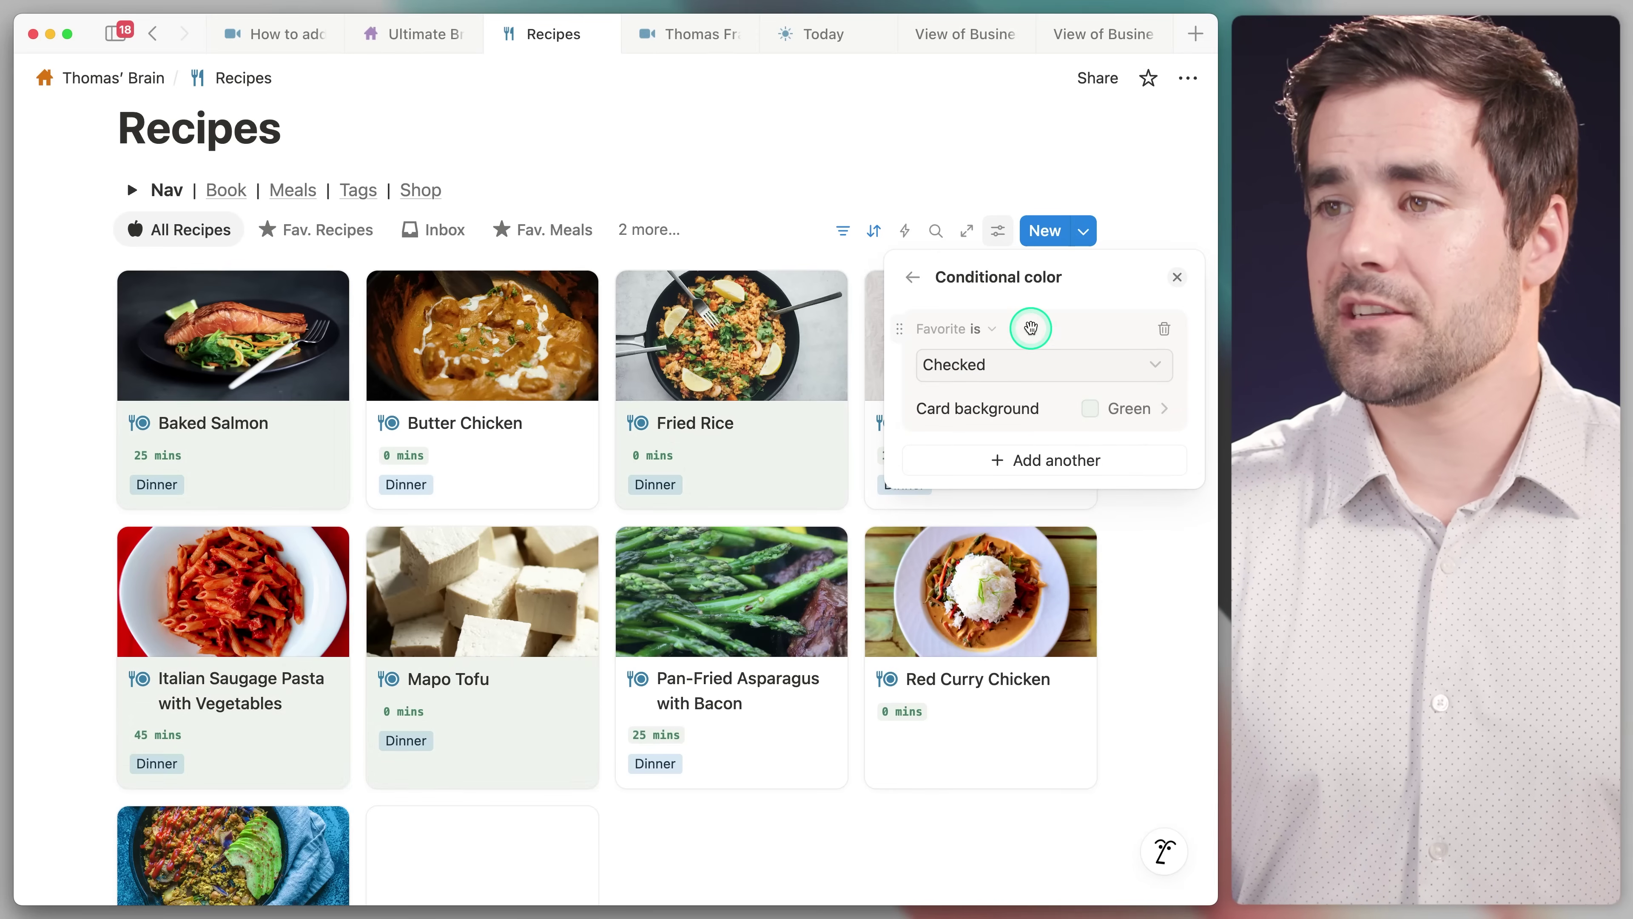
Set the rule's card background to Yellow and review the highlighted favourite recipes
{"action": "left_click", "coordinate": [1133, 409]}
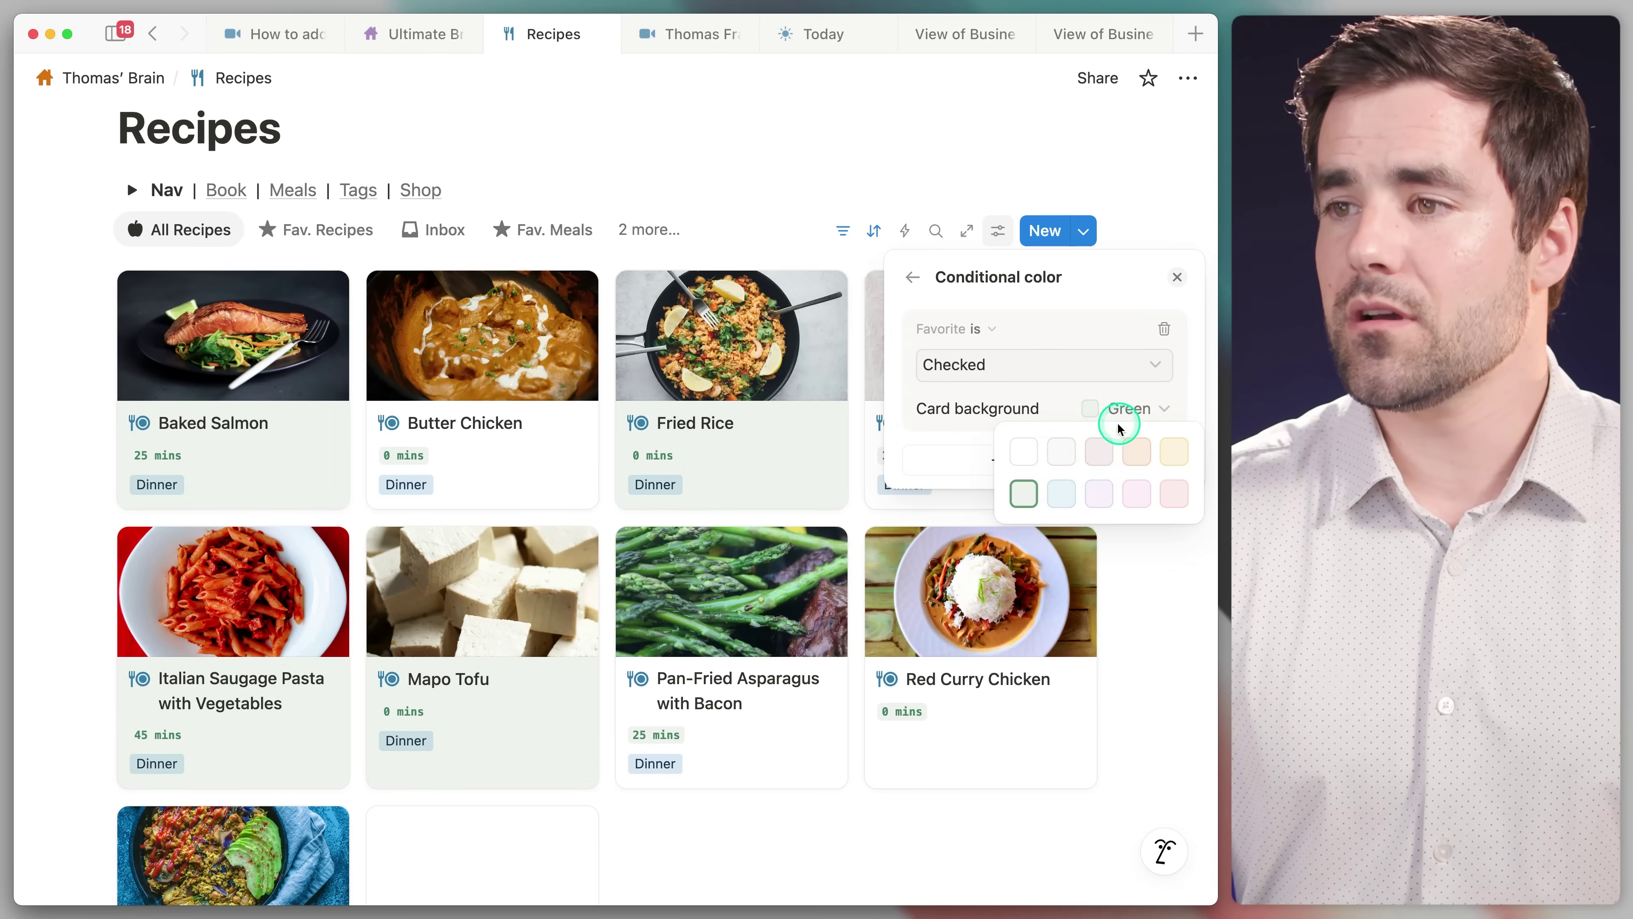
{"action": "left_click", "coordinate": [1156, 454]}
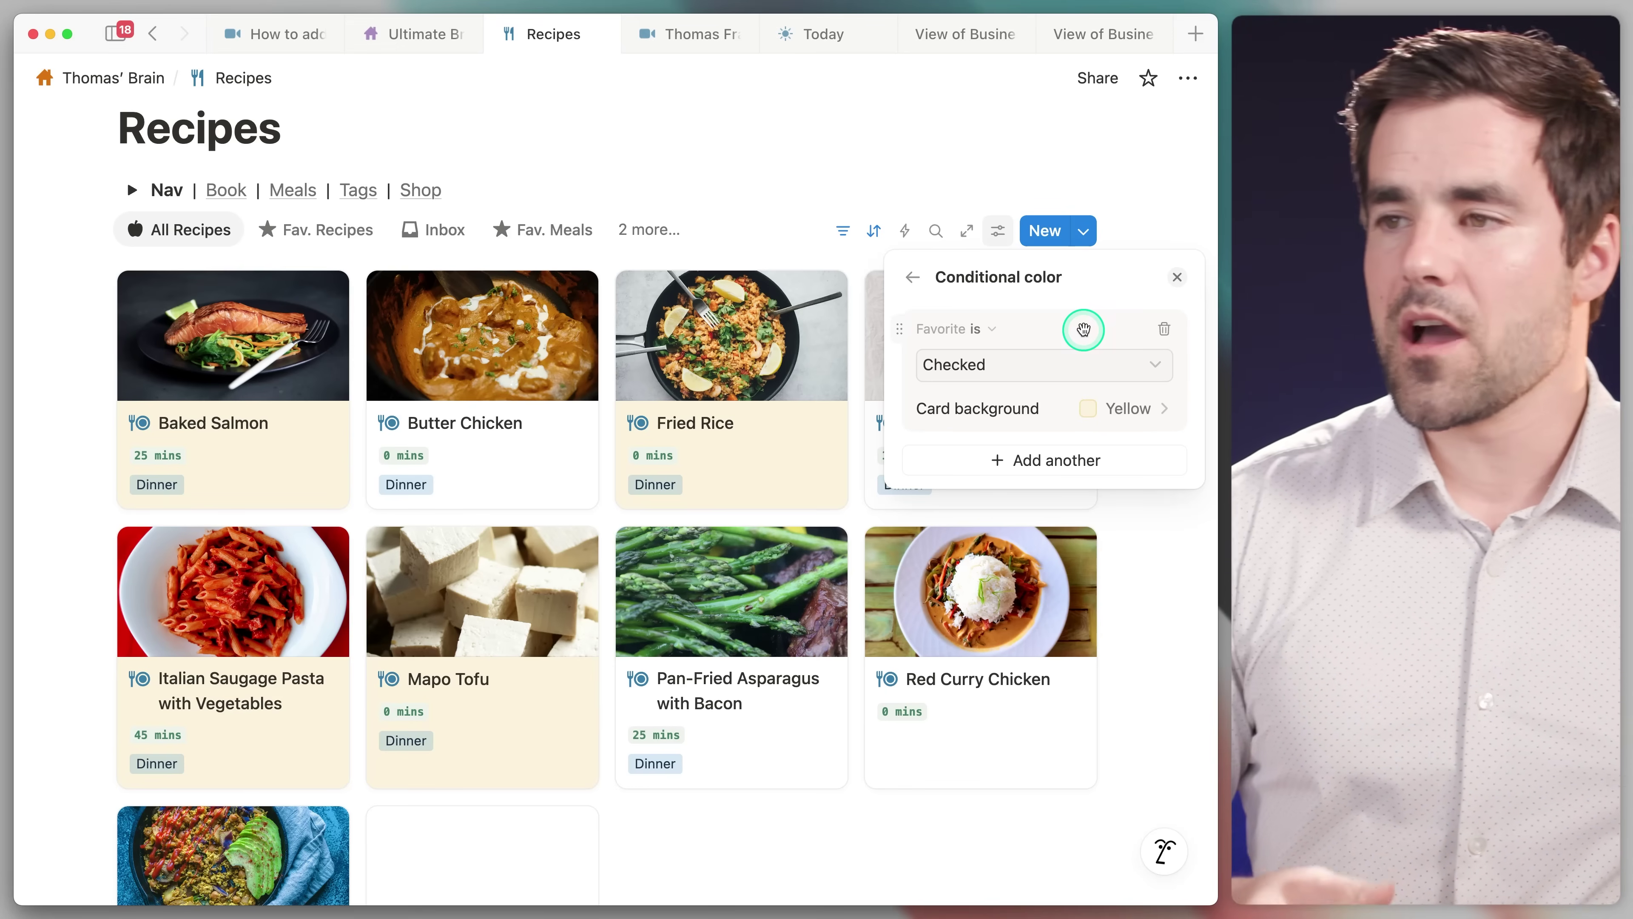
{"action": "left_click", "coordinate": [743, 165]}
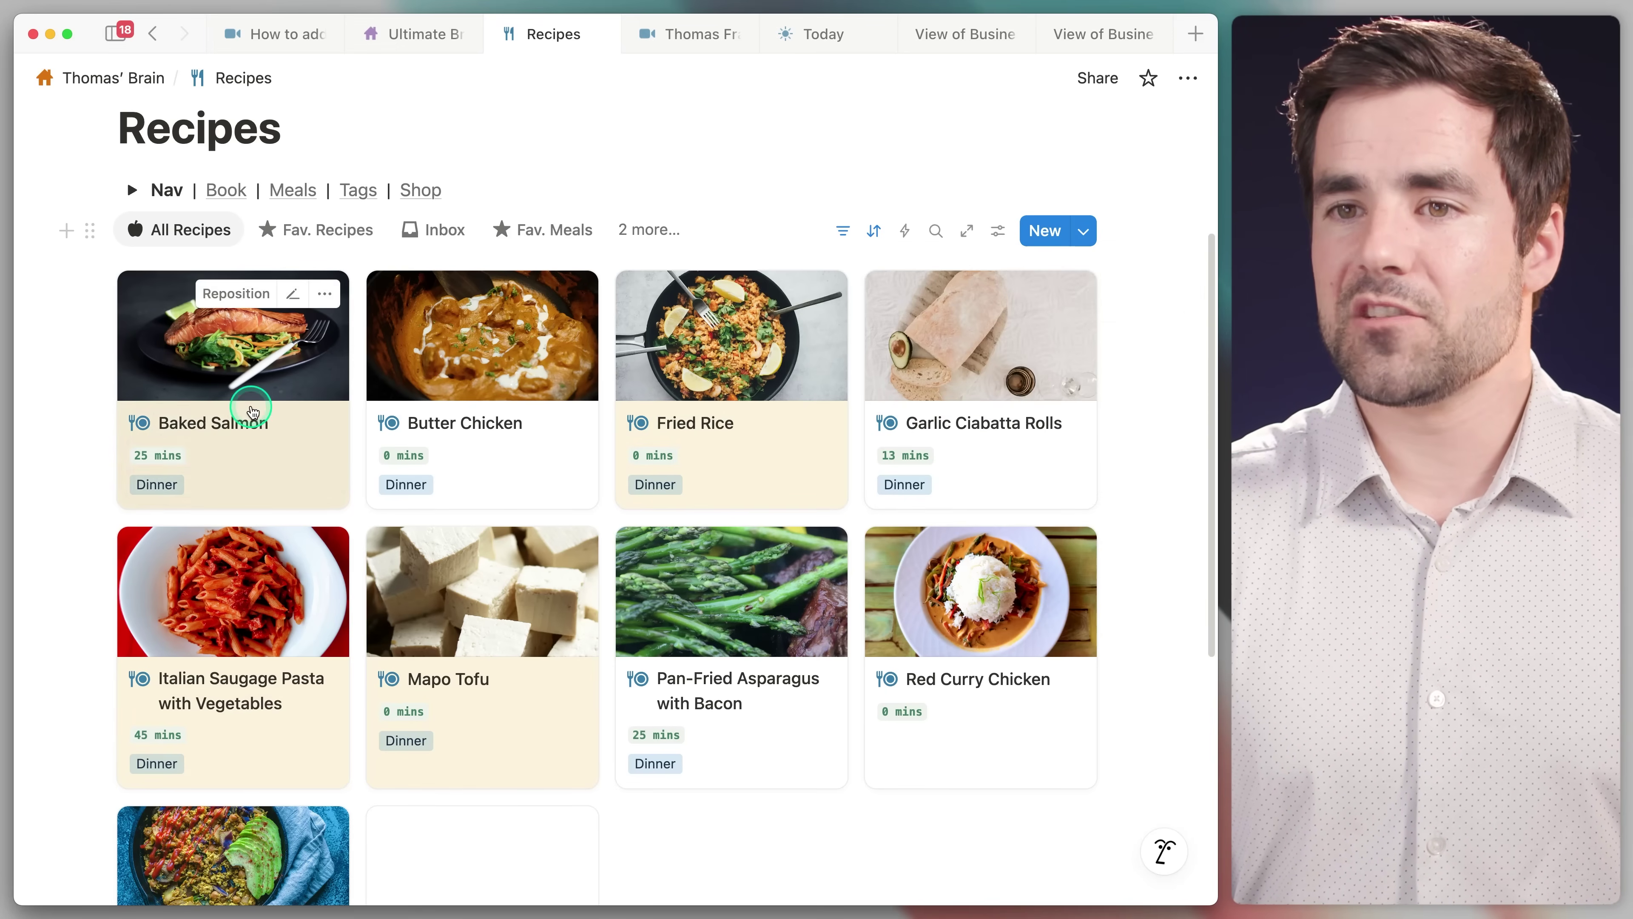
{"action": "scroll", "coordinate": [253, 412], "scroll_direction": "down", "scroll_amount": 8}
{"action": "scroll", "coordinate": [240, 595], "scroll_direction": "up", "scroll_amount": 4}
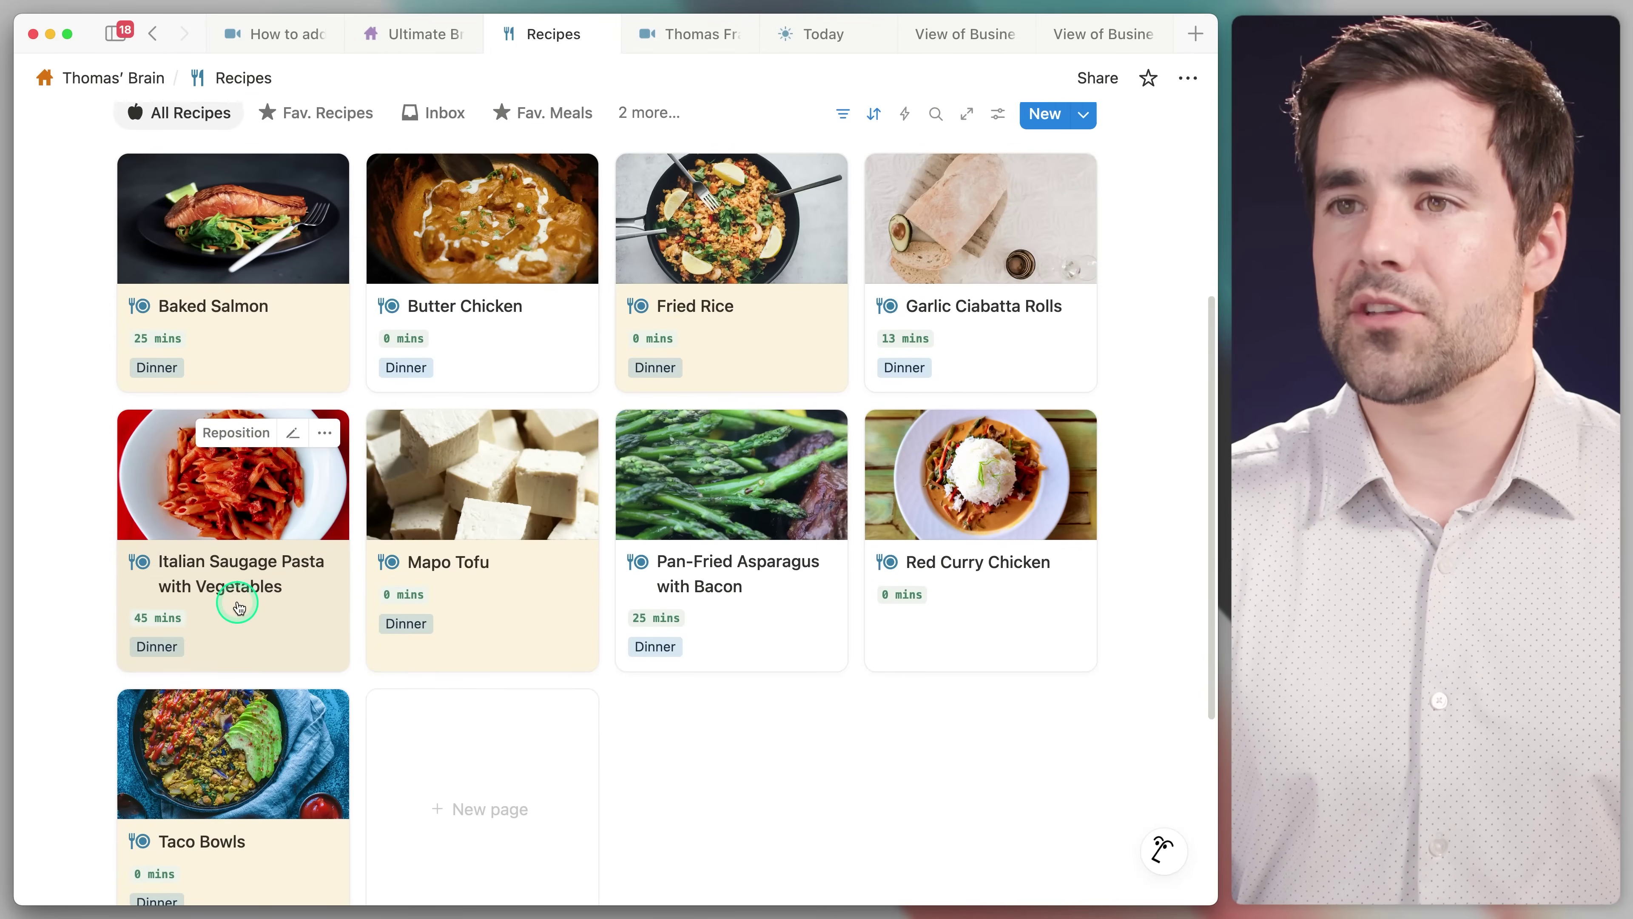
{"action": "scroll", "coordinate": [239, 607], "scroll_direction": "up", "scroll_amount": 2}
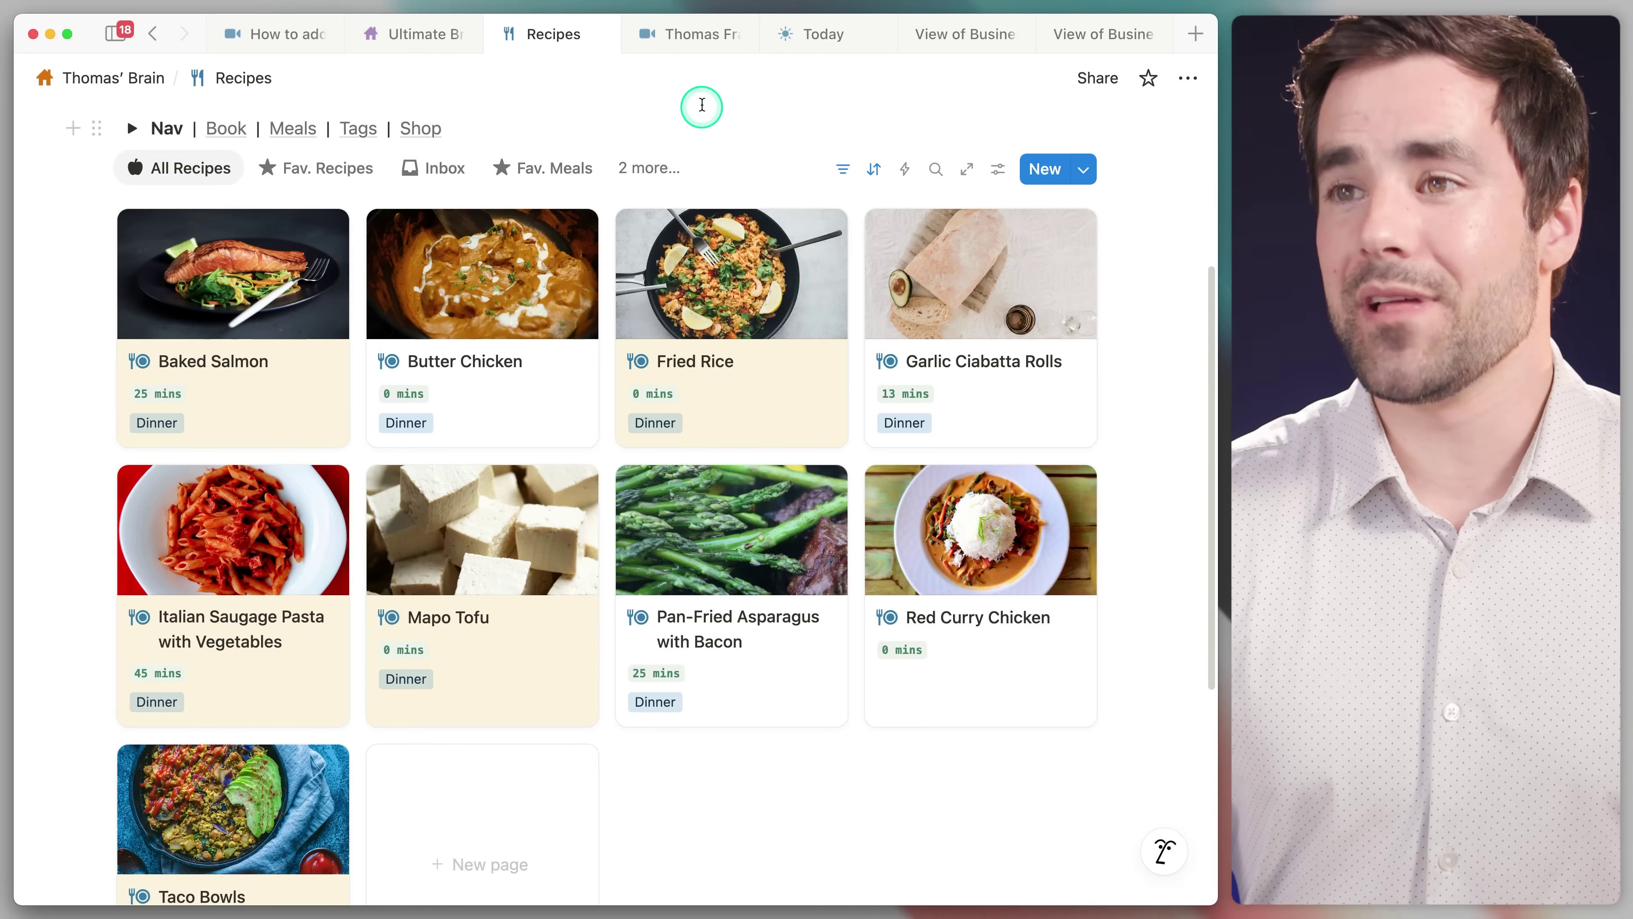
{"action": "left_click", "coordinate": [689, 51]}
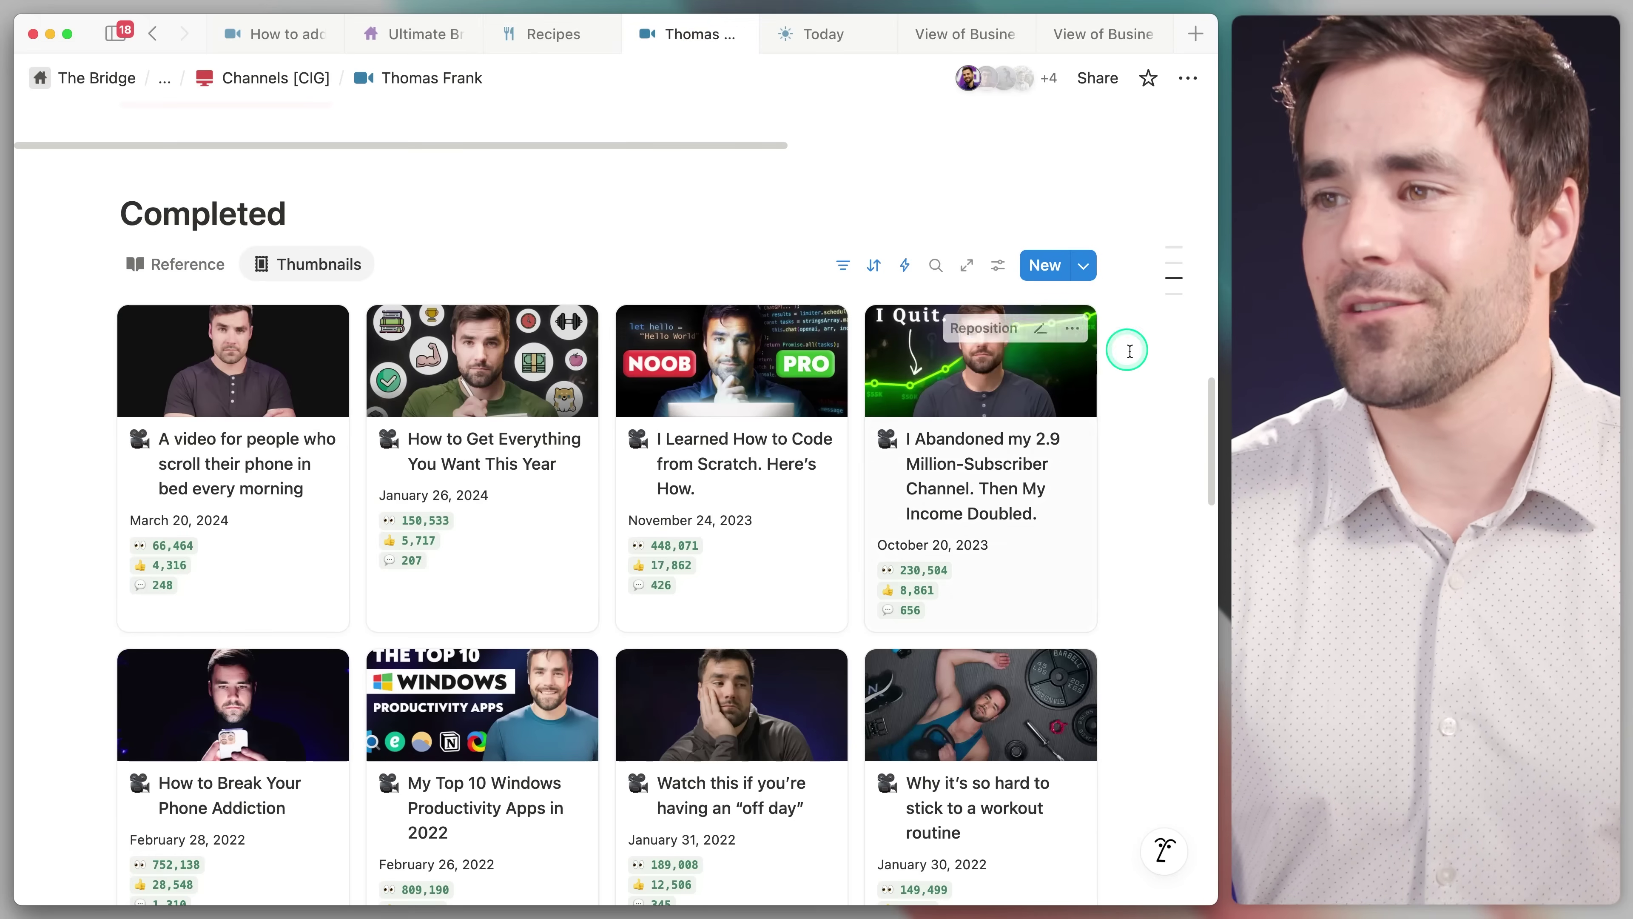
Browse the channel page's Completed gallery of published video thumbnails
{"action": "scroll", "coordinate": [1141, 415], "scroll_direction": "down", "scroll_amount": 2}
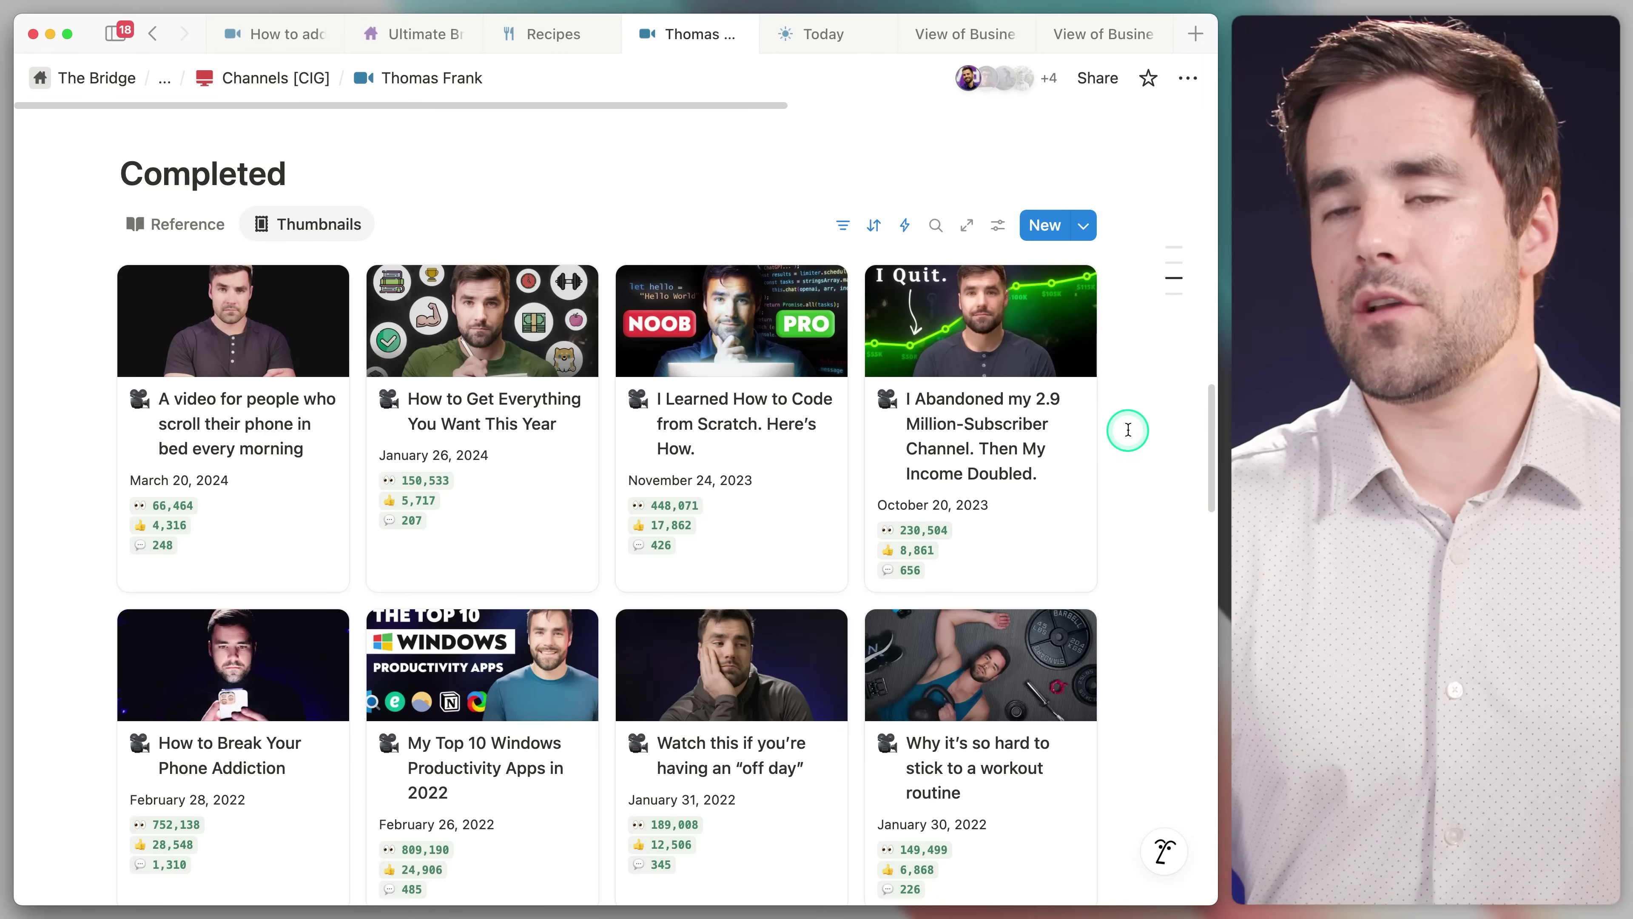
{"action": "left_click", "coordinate": [1120, 437]}
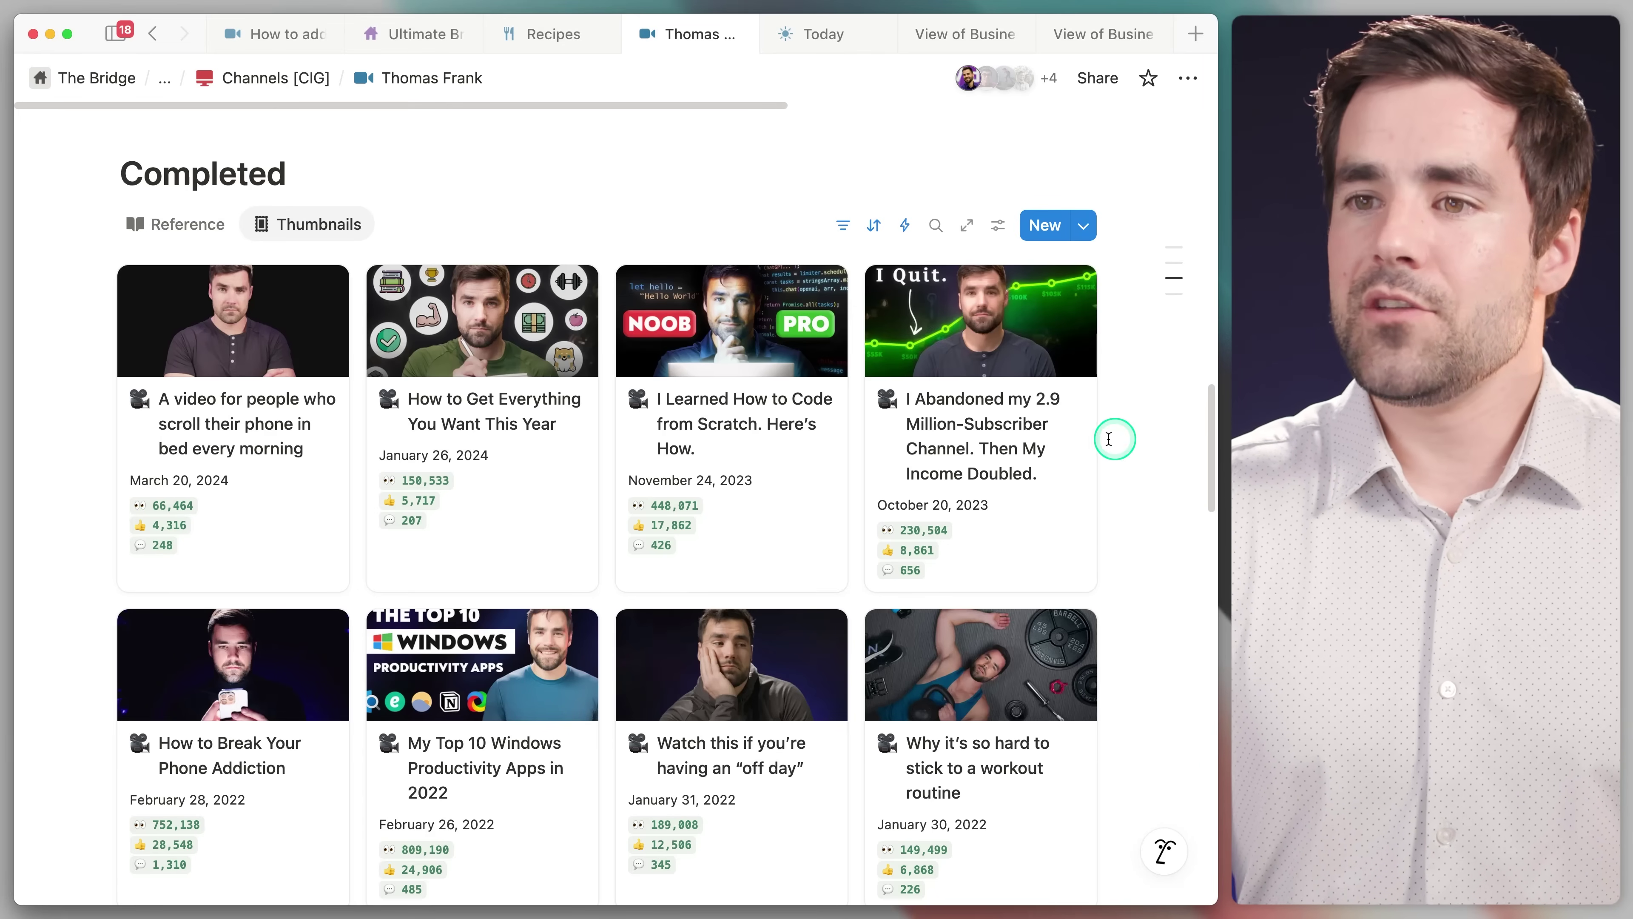
{"action": "left_click", "coordinate": [434, 483]}
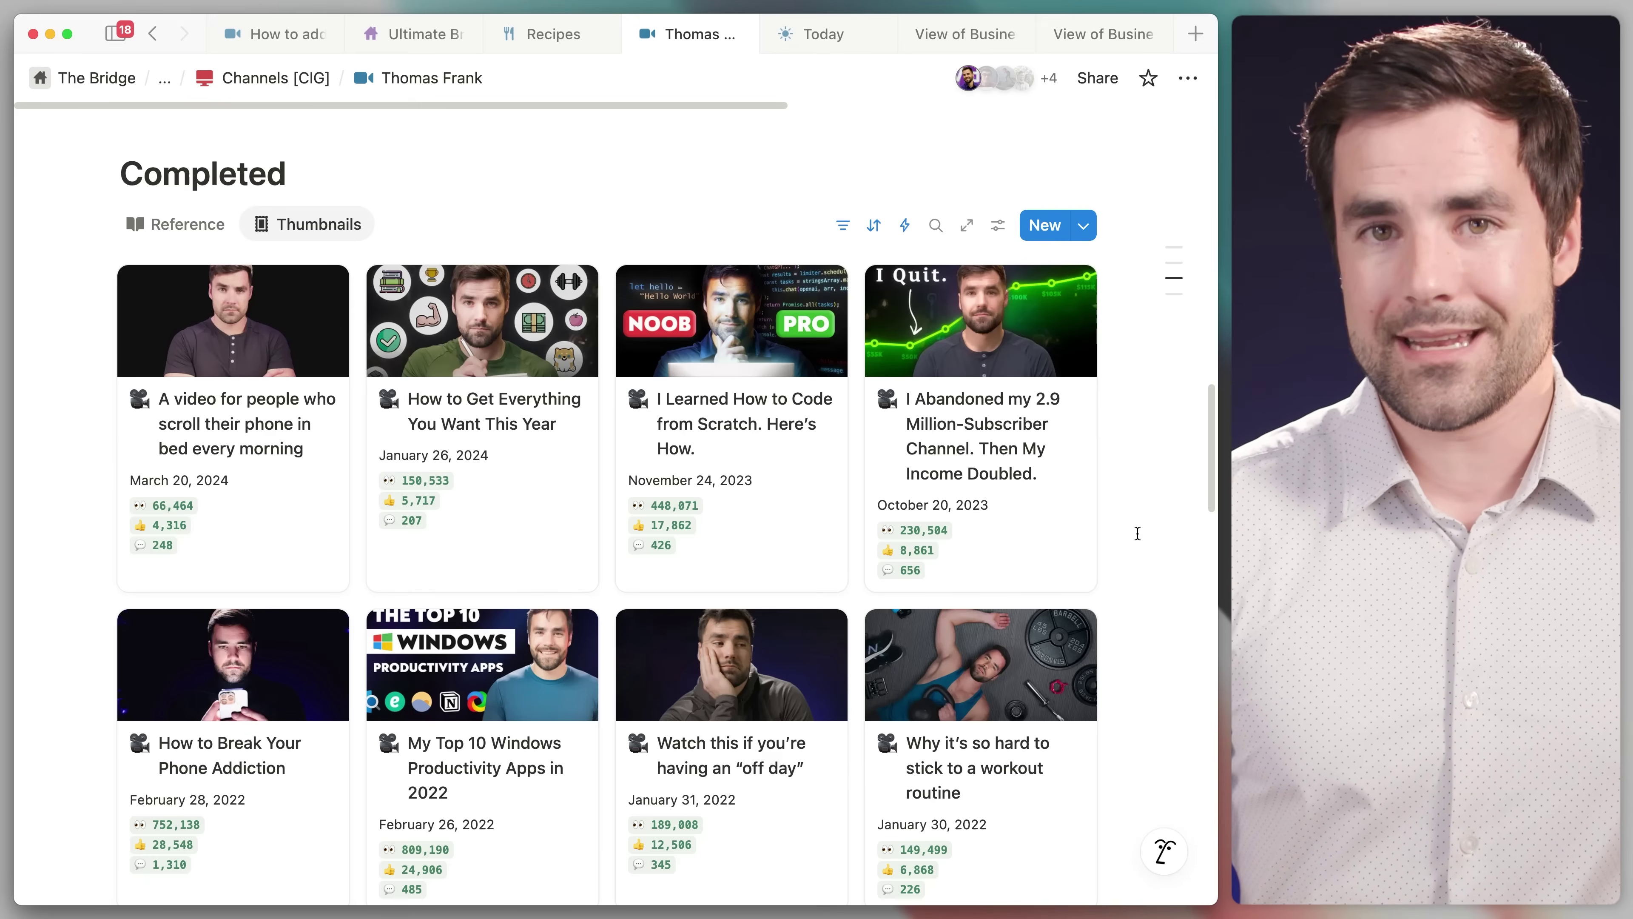
Add a Views ≥ 500000 conditional color rule, keeping the Green card background
{"action": "left_click", "coordinate": [997, 225]}
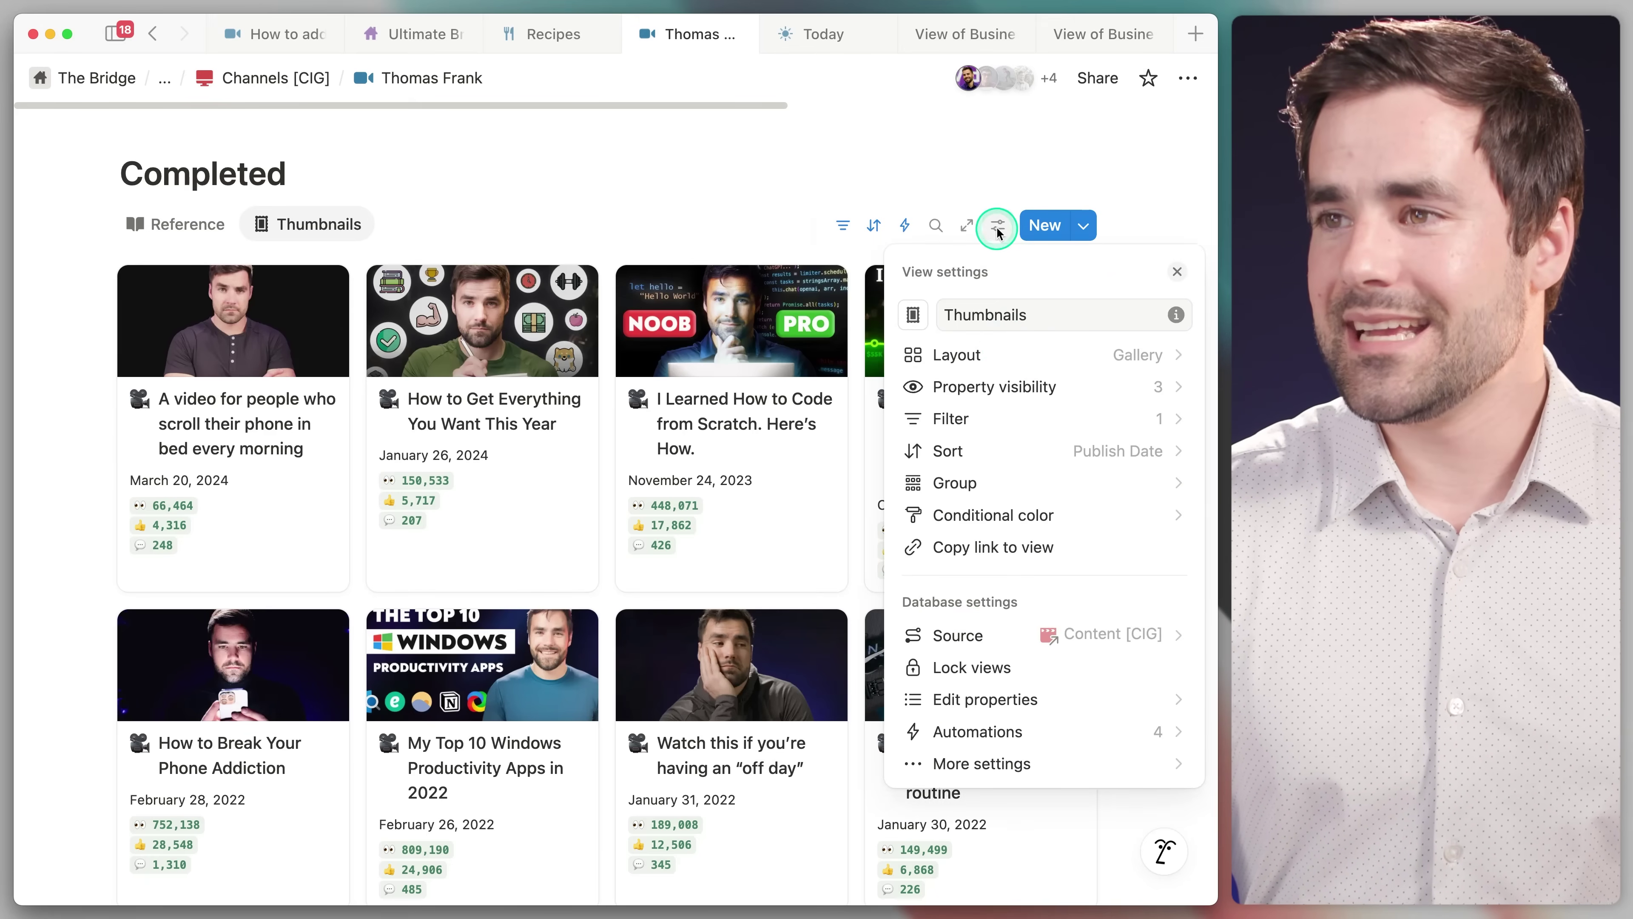
{"action": "left_click", "coordinate": [1077, 515]}
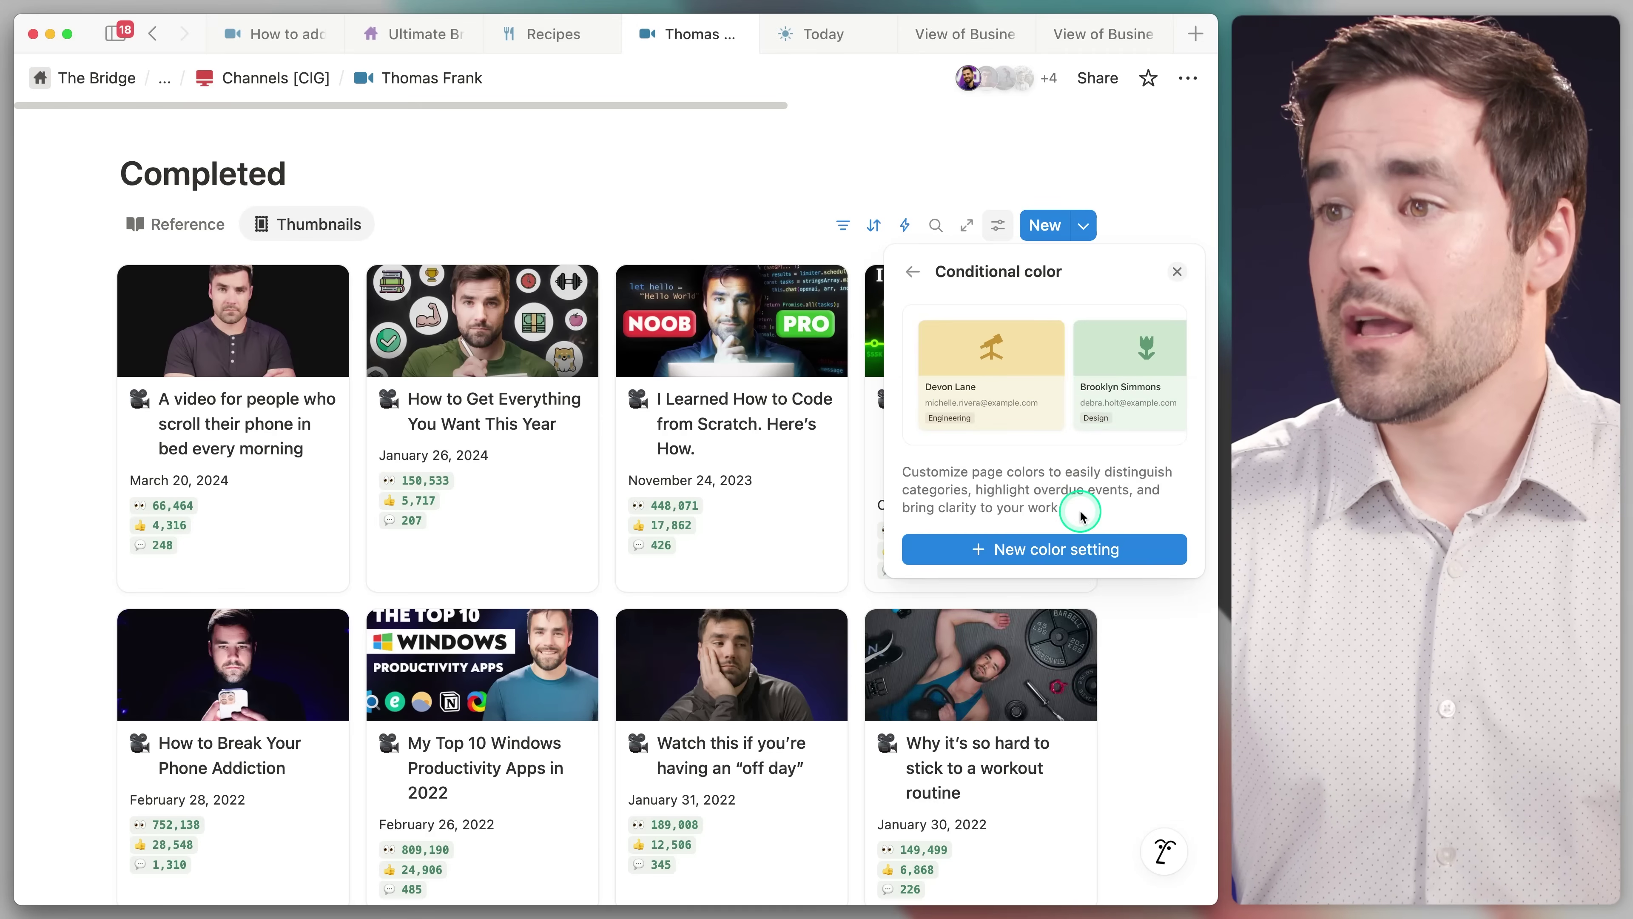
{"action": "left_click", "coordinate": [1076, 549]}
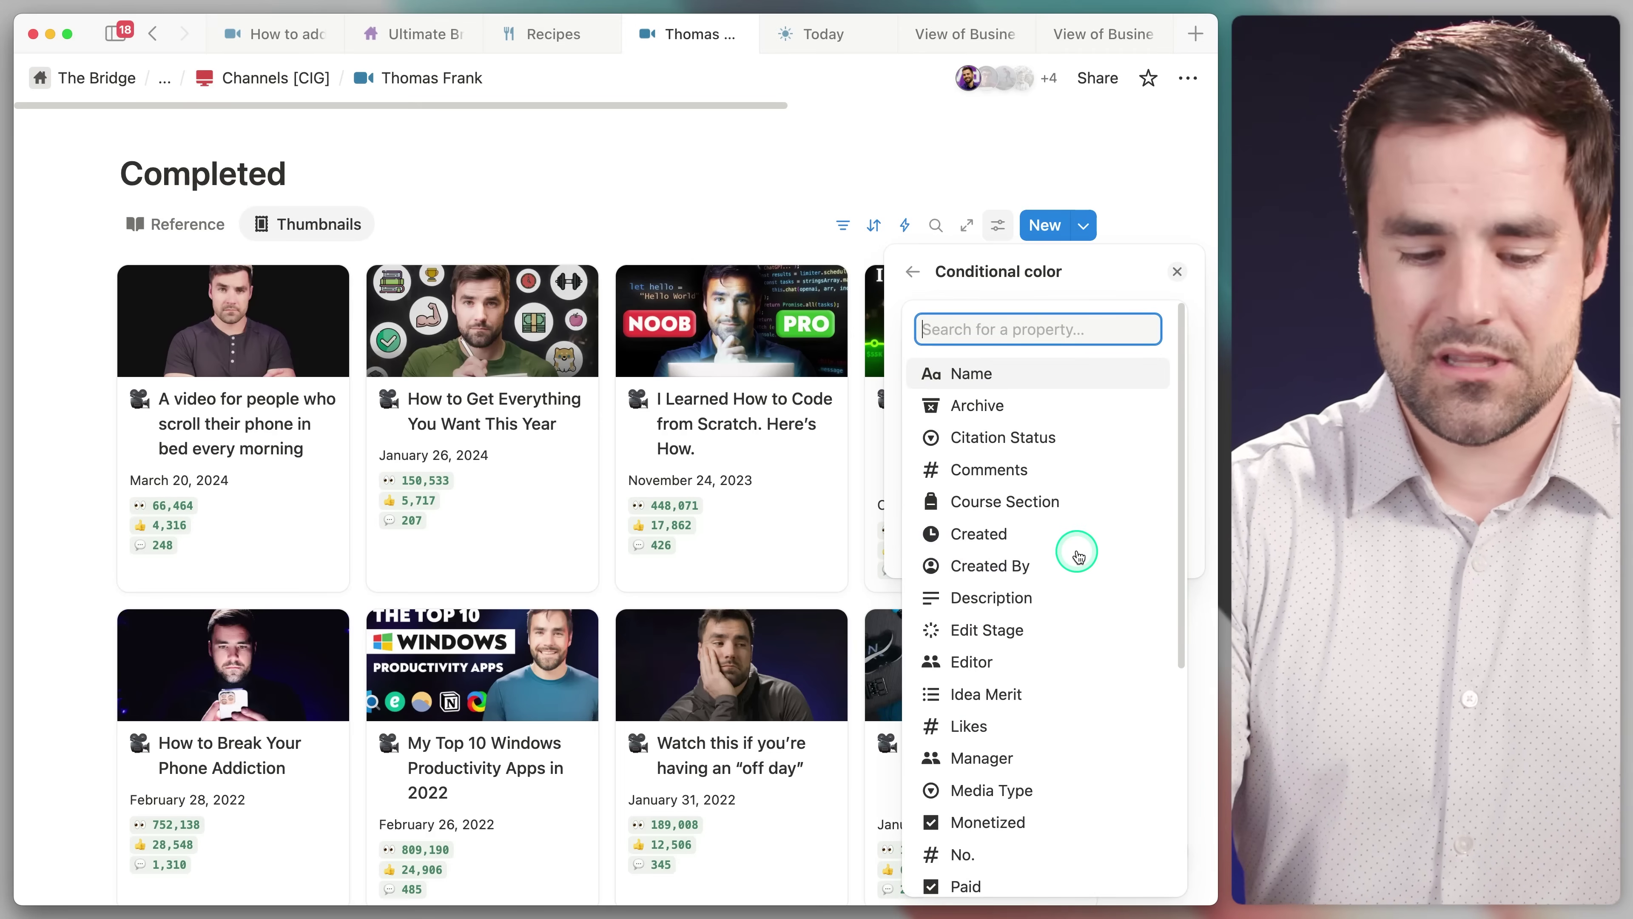
{"action": "type", "text": "view"}
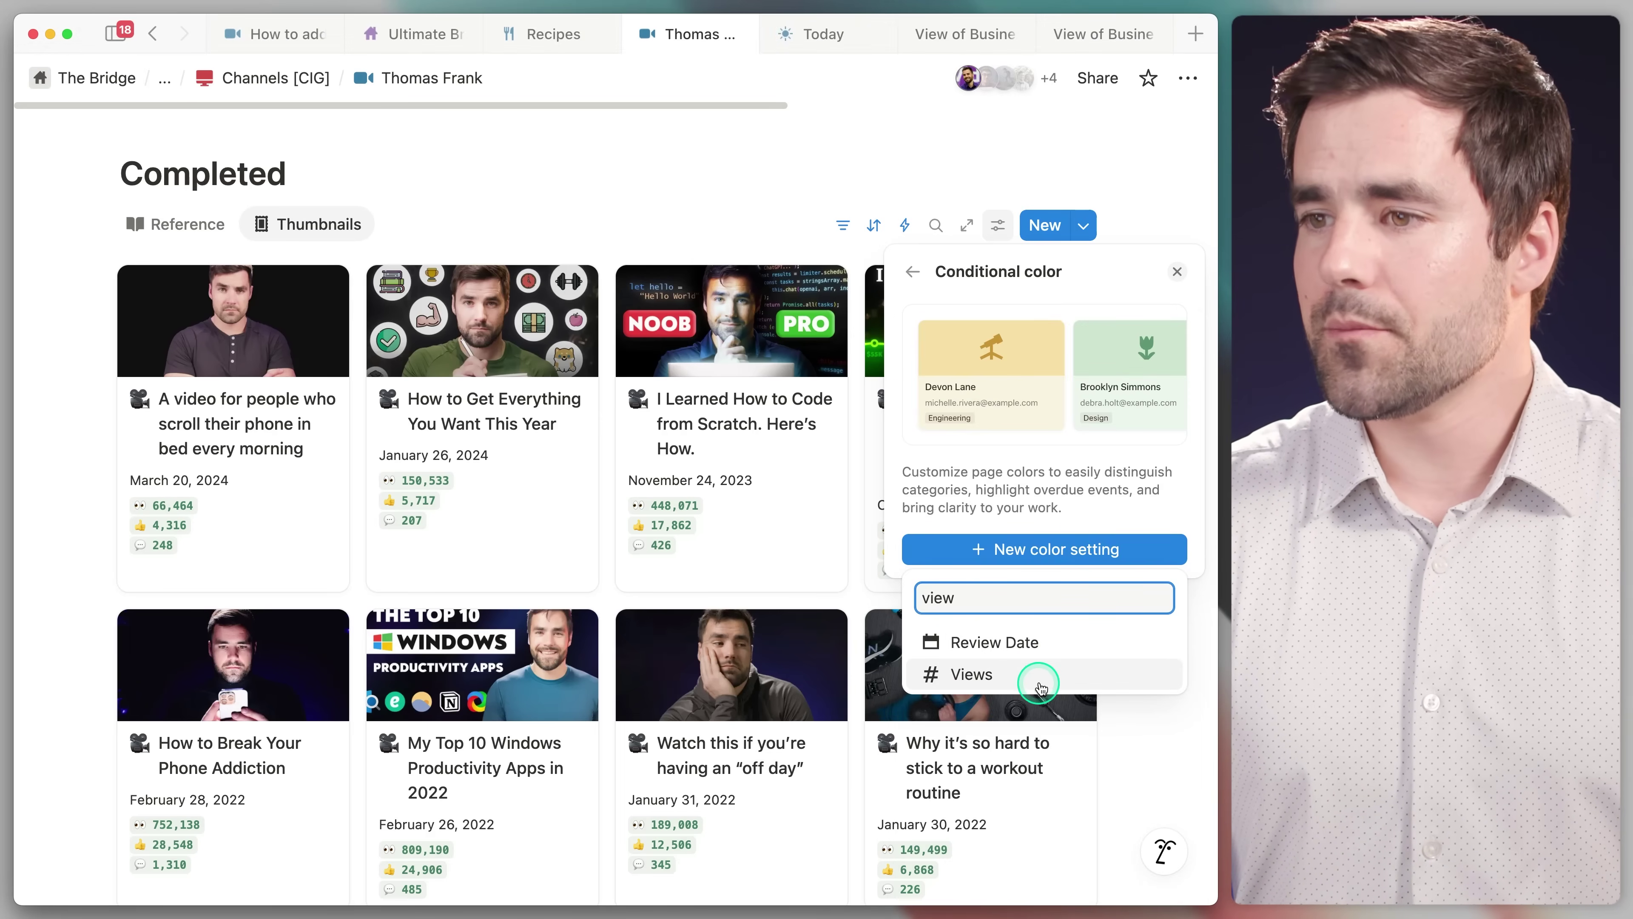
{"action": "left_click", "coordinate": [1040, 684]}
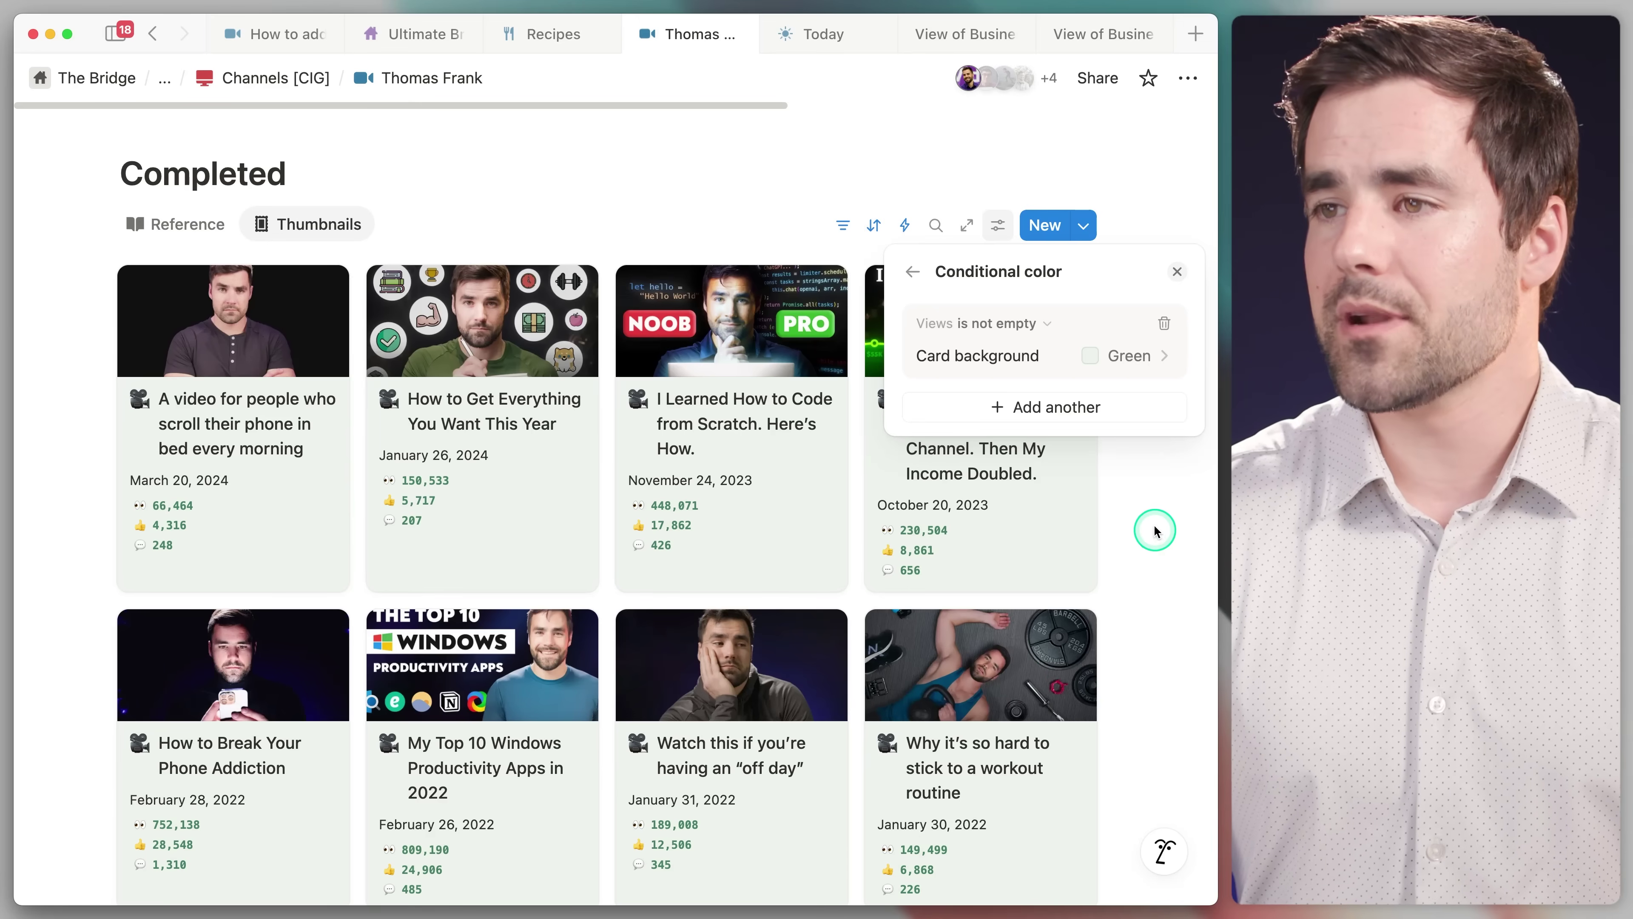
{"action": "left_click", "coordinate": [1031, 323]}
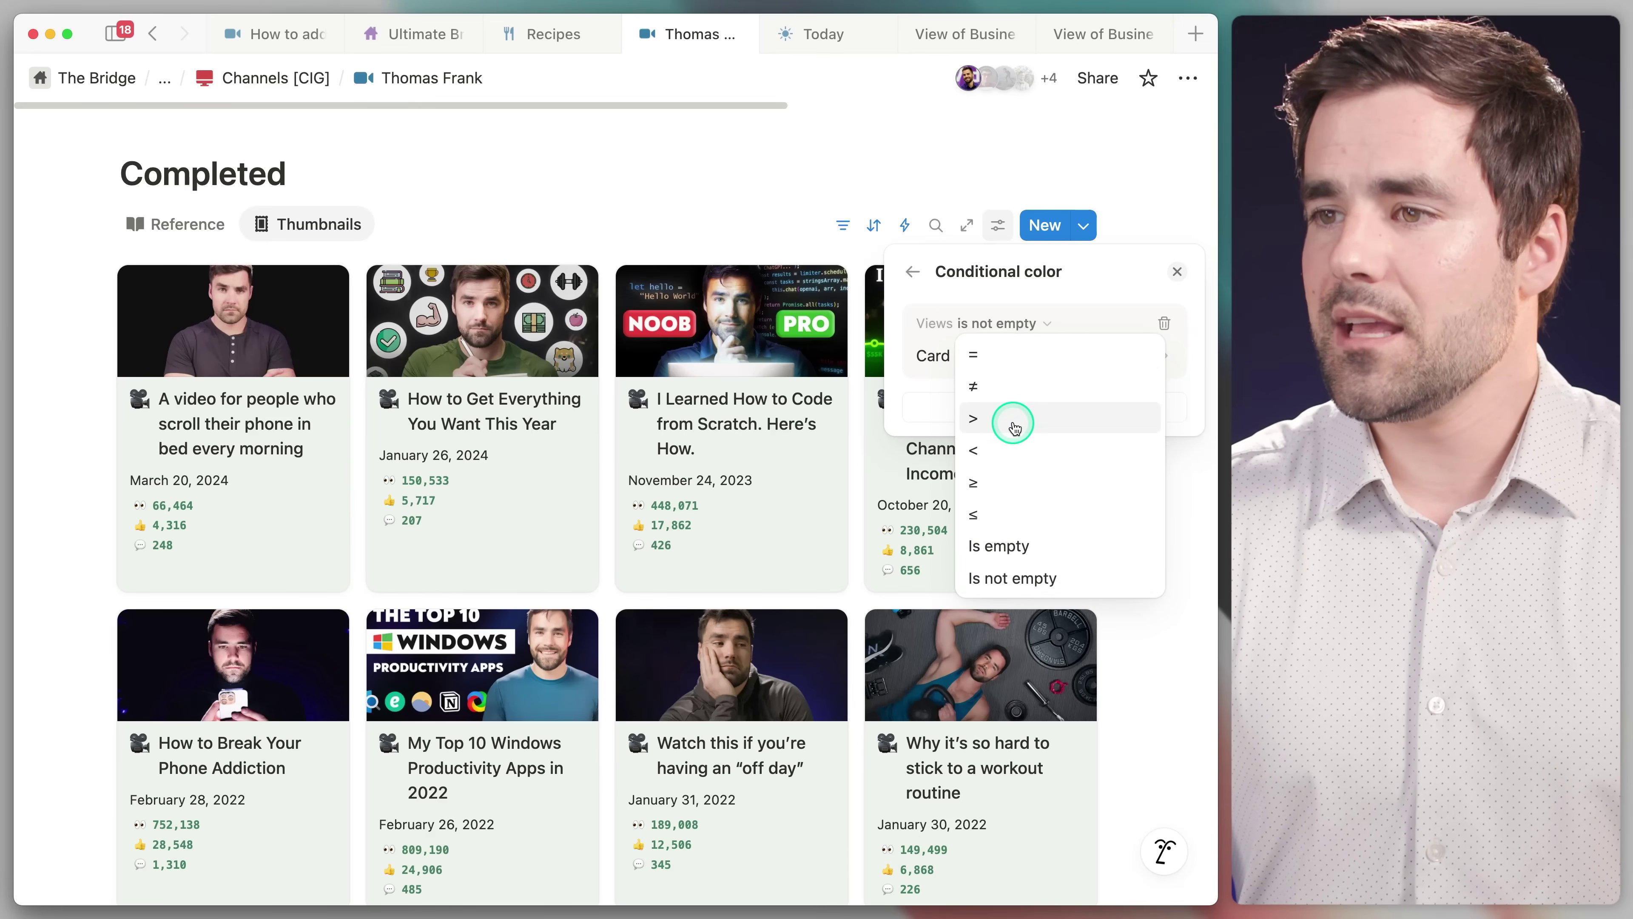
{"action": "left_click", "coordinate": [1011, 481]}
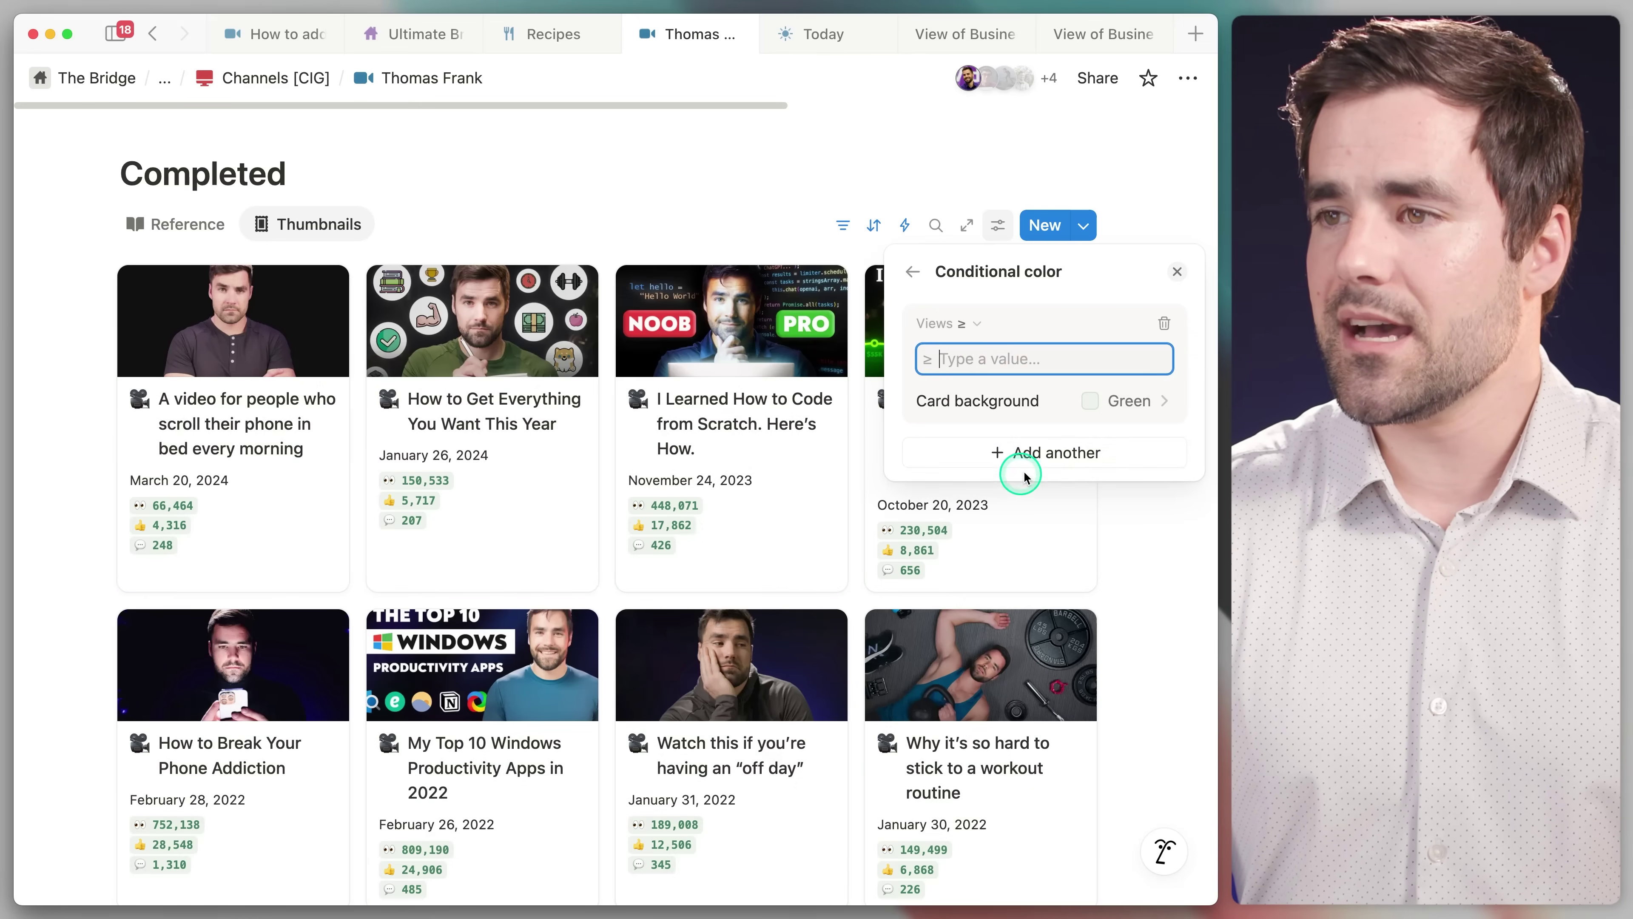
{"action": "type", "text": "500"}
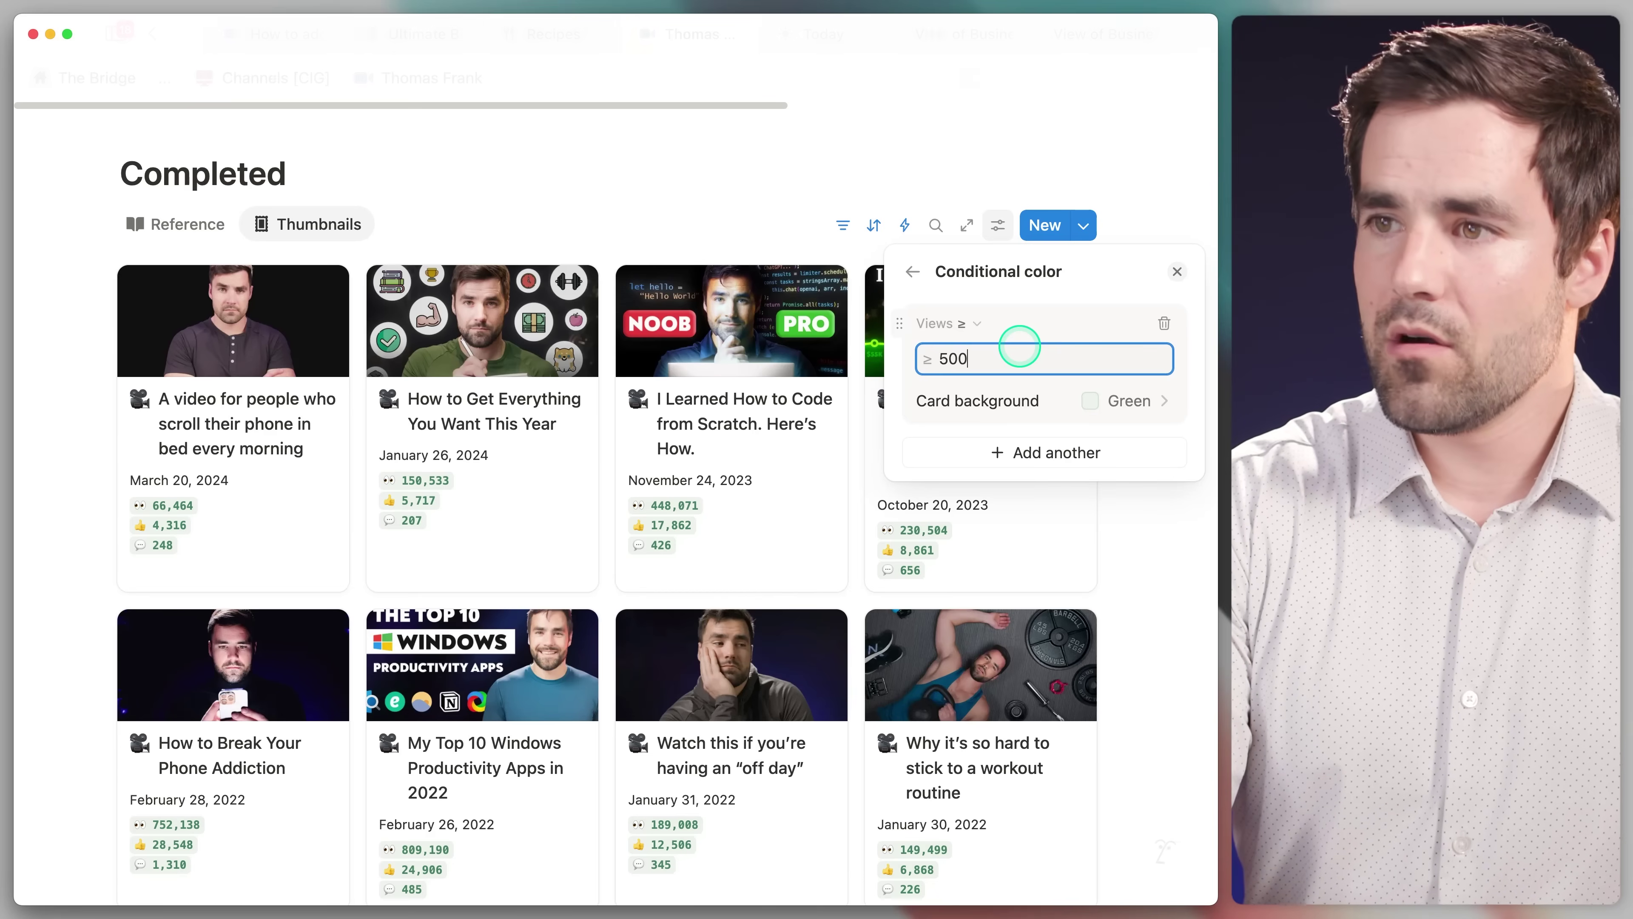
{"action": "type", "text": "000"}
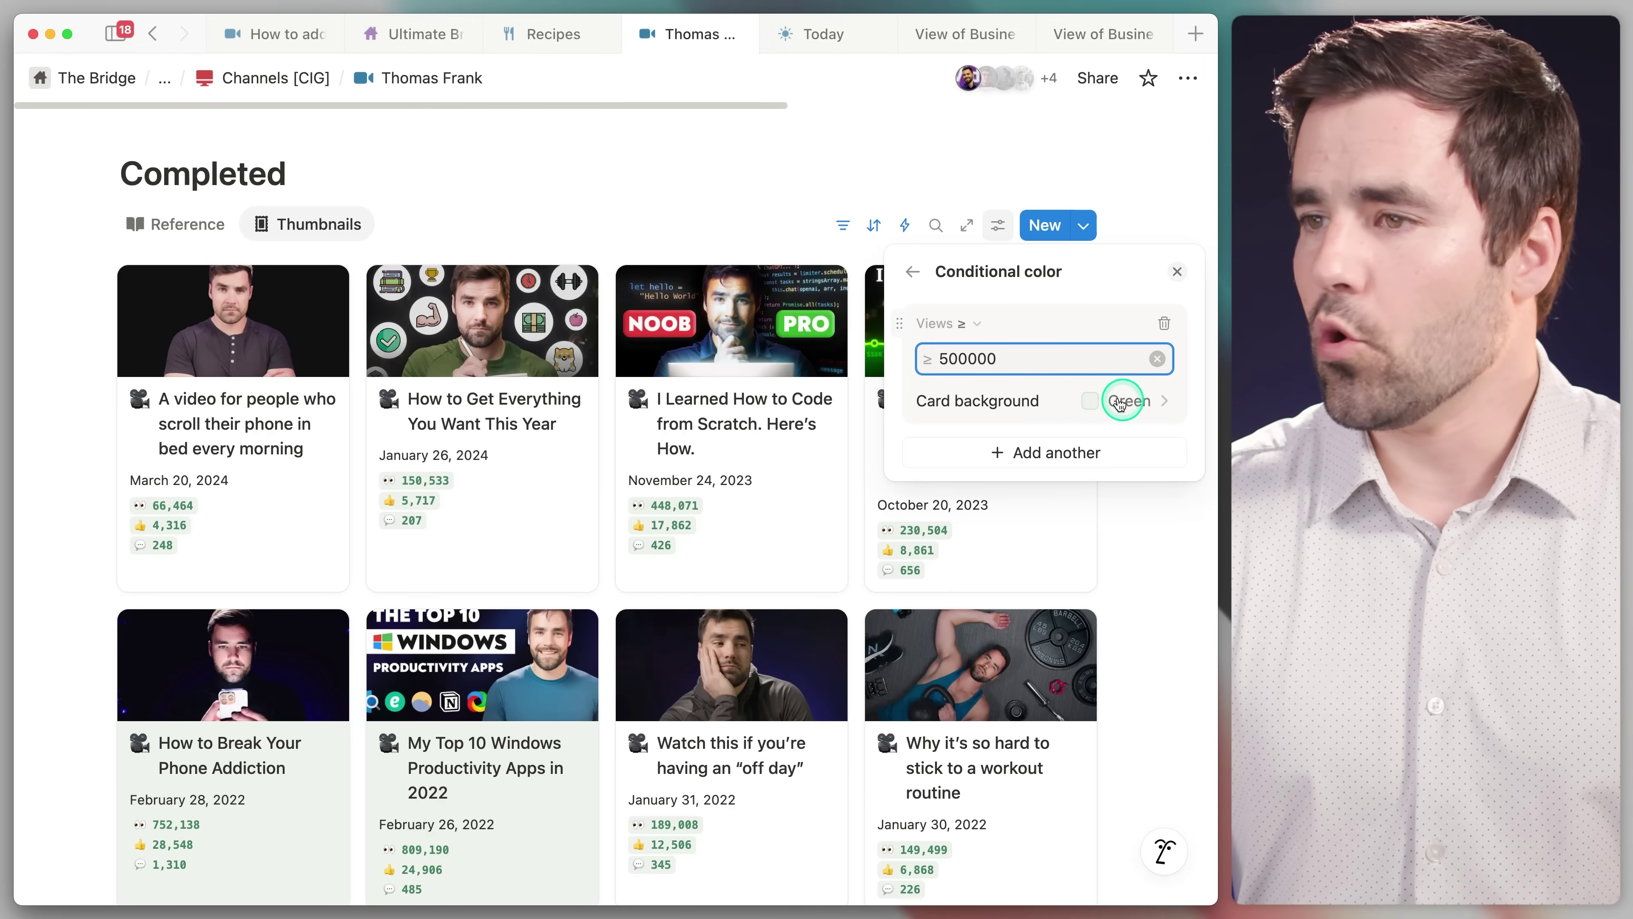
{"action": "left_click", "coordinate": [1144, 519]}
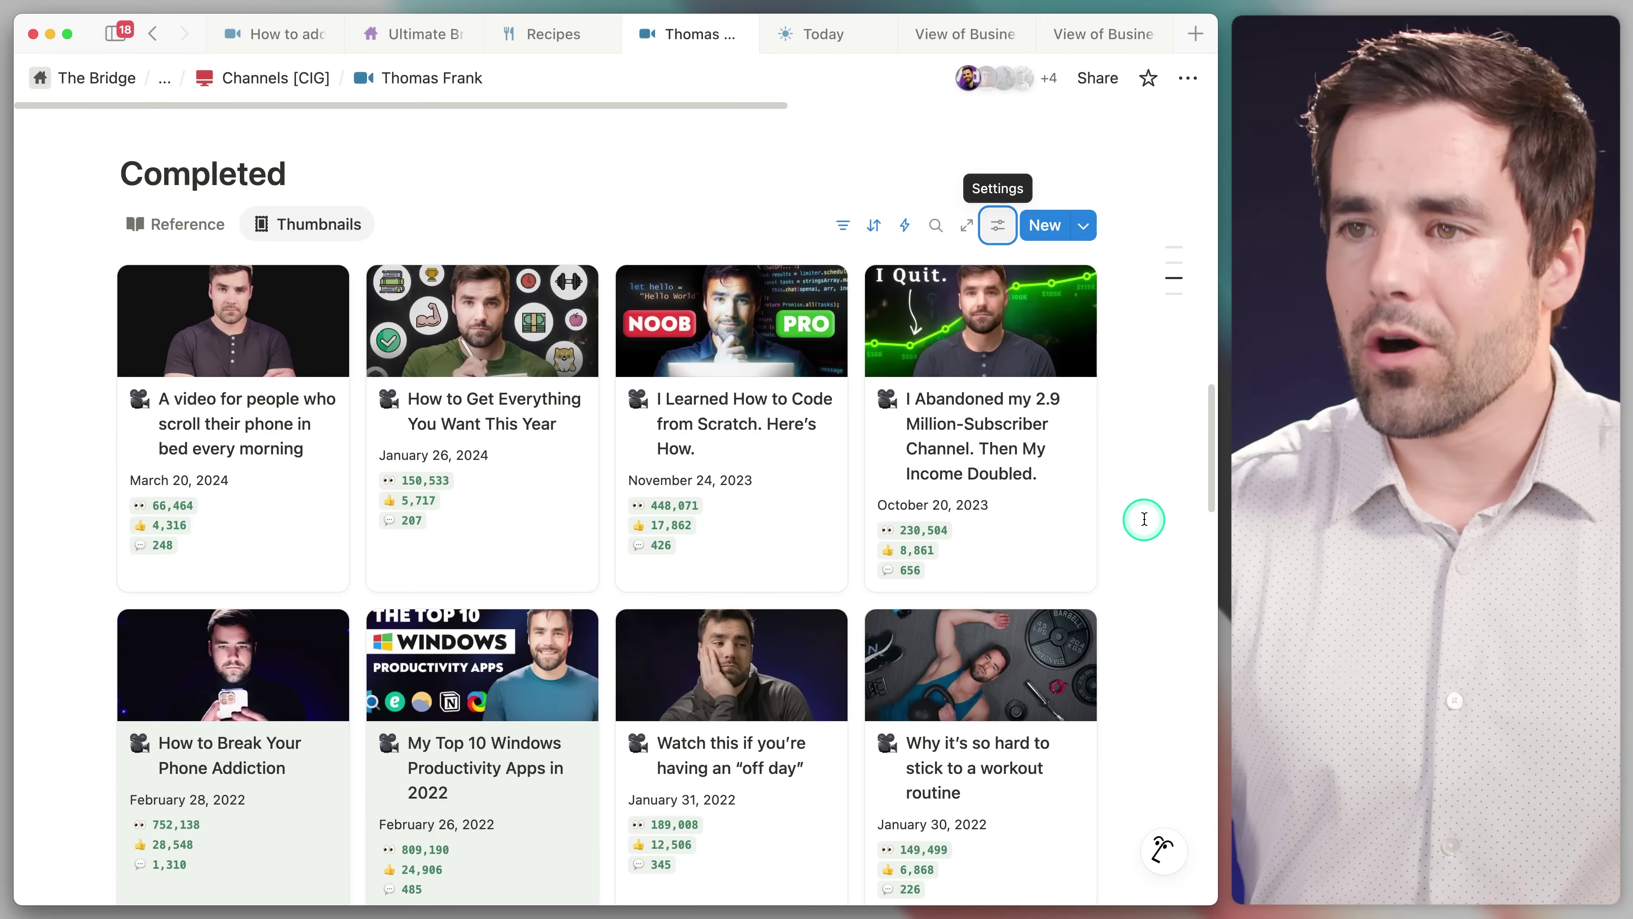
{"action": "scroll", "coordinate": [1144, 519], "scroll_direction": "down", "scroll_amount": 2}
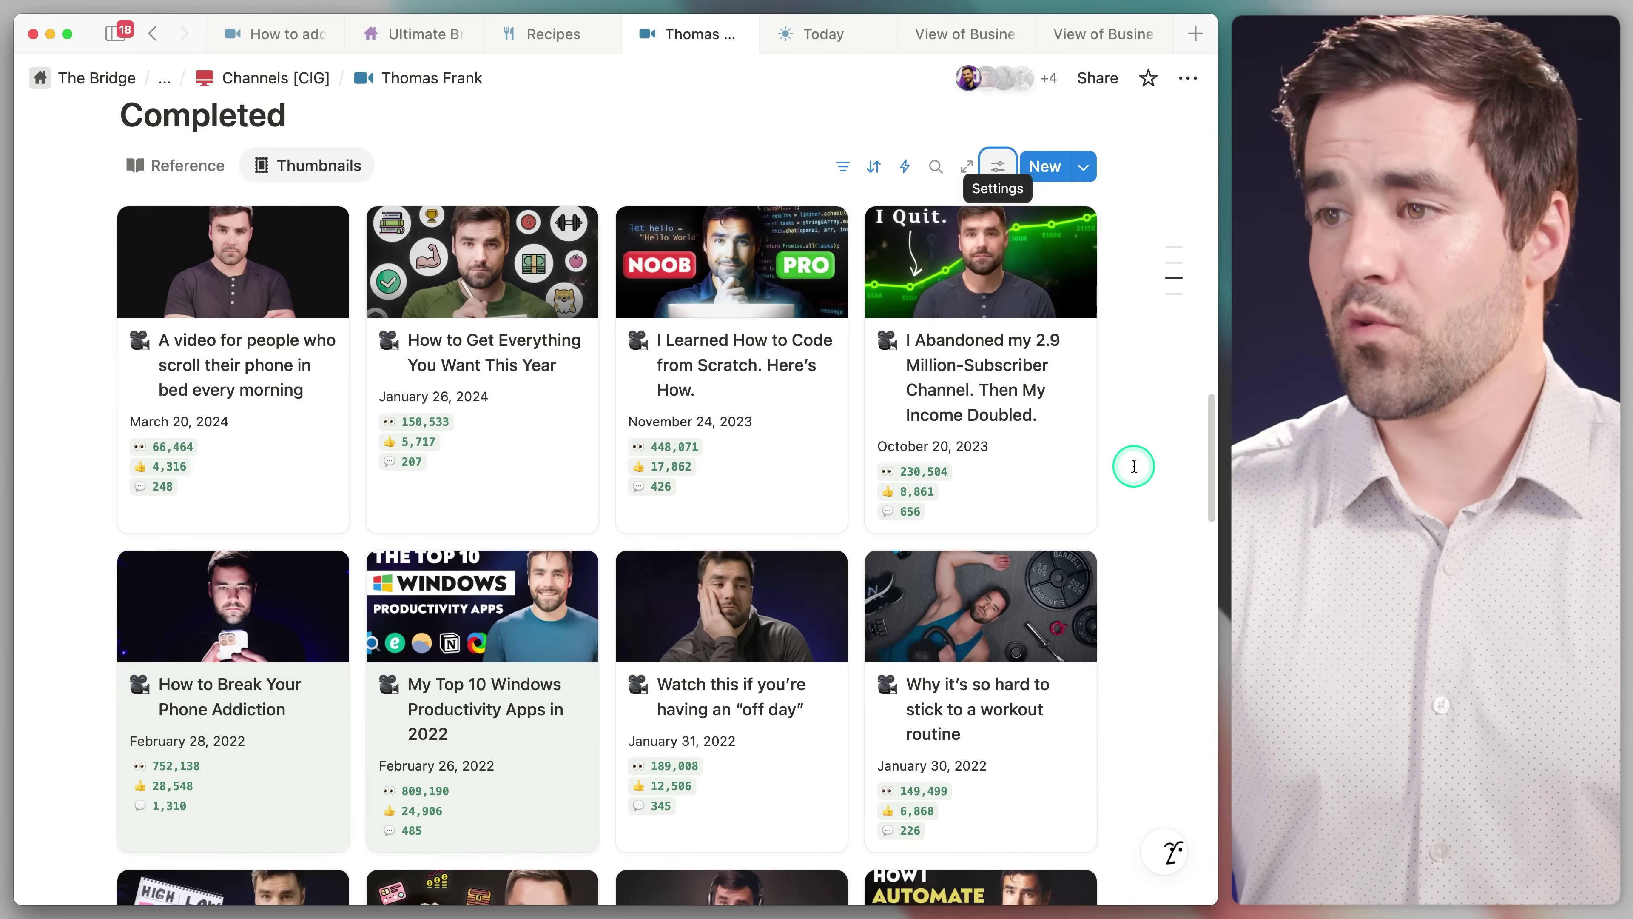
{"action": "scroll", "coordinate": [1131, 467], "scroll_direction": "down", "scroll_amount": 3}
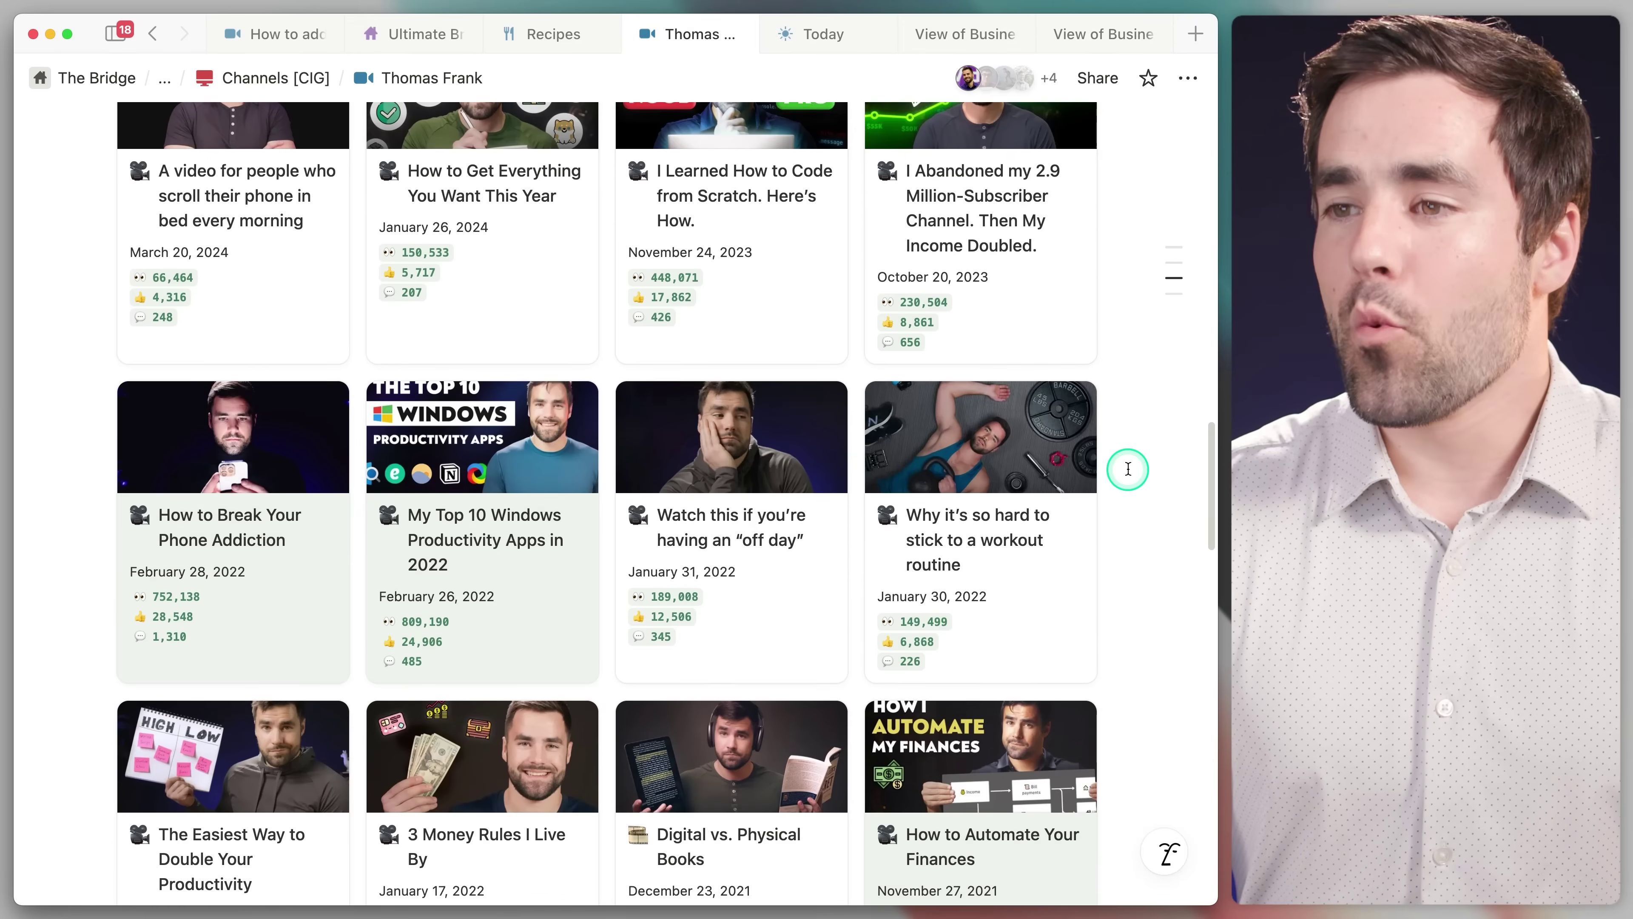
{"action": "scroll", "coordinate": [1128, 468], "scroll_direction": "down", "scroll_amount": 2}
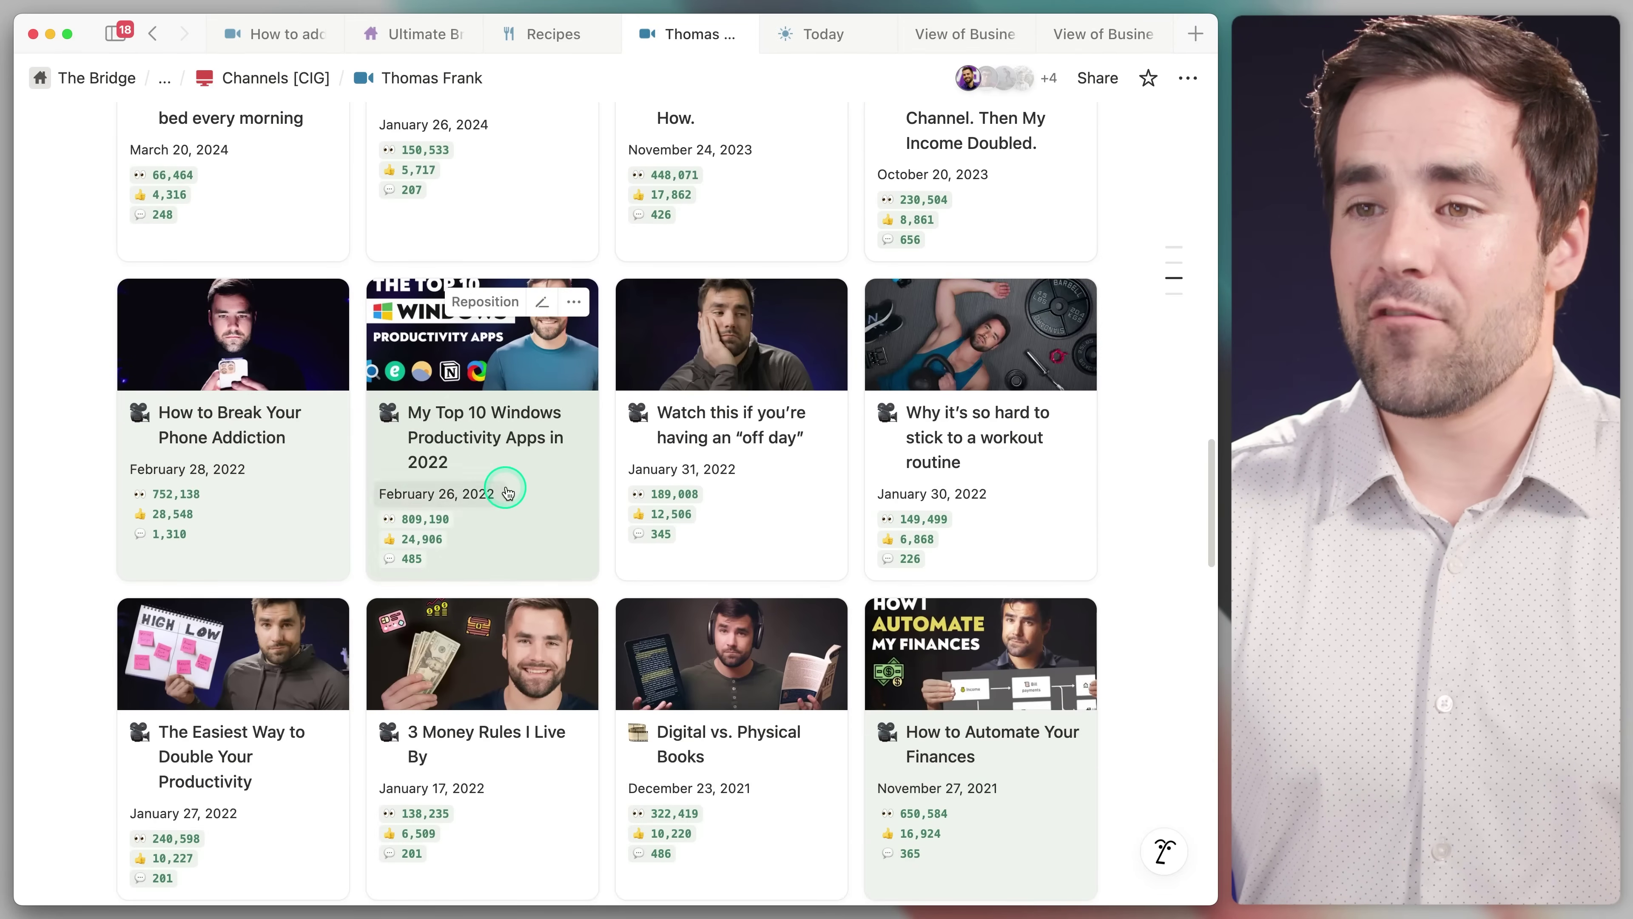
{"action": "scroll", "coordinate": [566, 450], "scroll_direction": "down", "scroll_amount": 2}
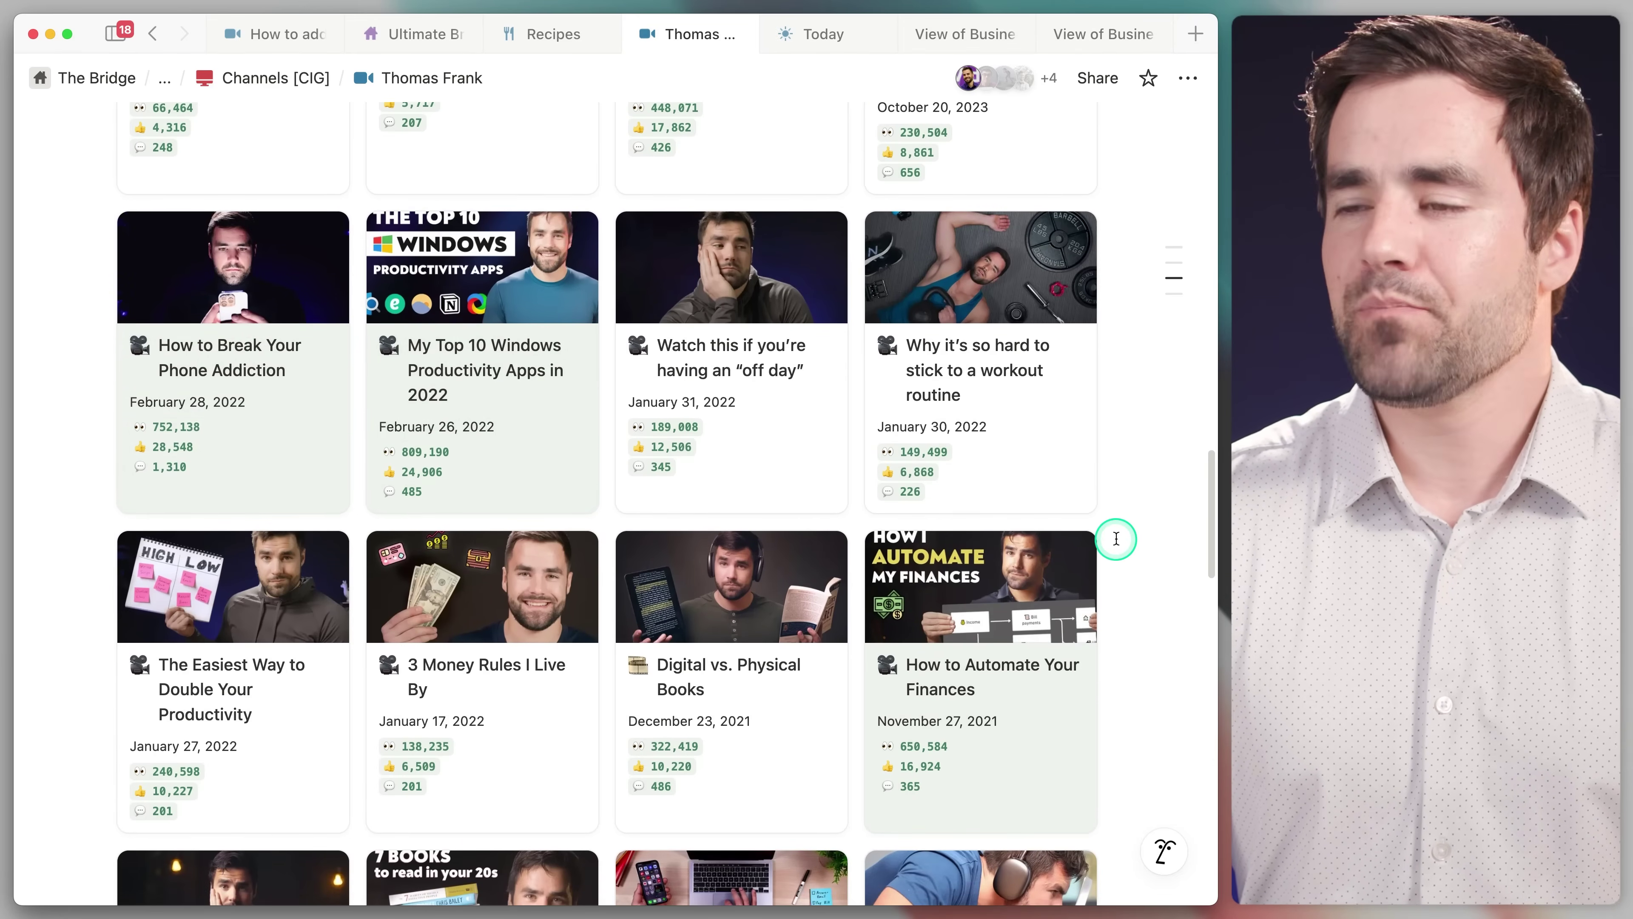
{"action": "scroll", "coordinate": [1116, 539], "scroll_direction": "down", "scroll_amount": 5}
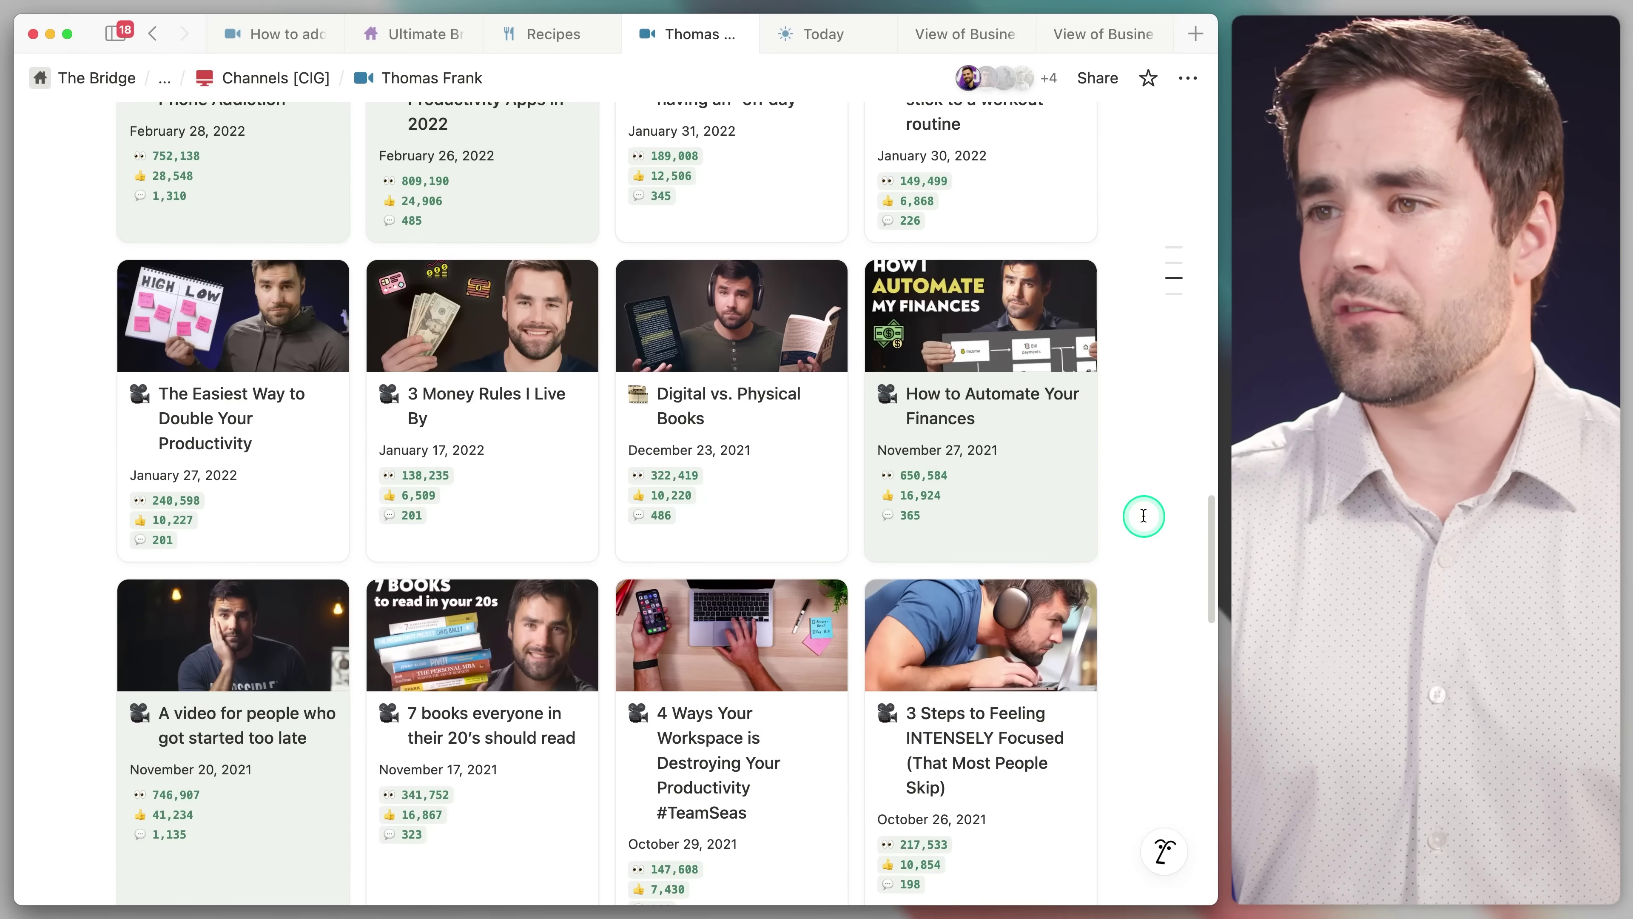
{"action": "scroll", "coordinate": [1144, 515], "scroll_direction": "down", "scroll_amount": 2}
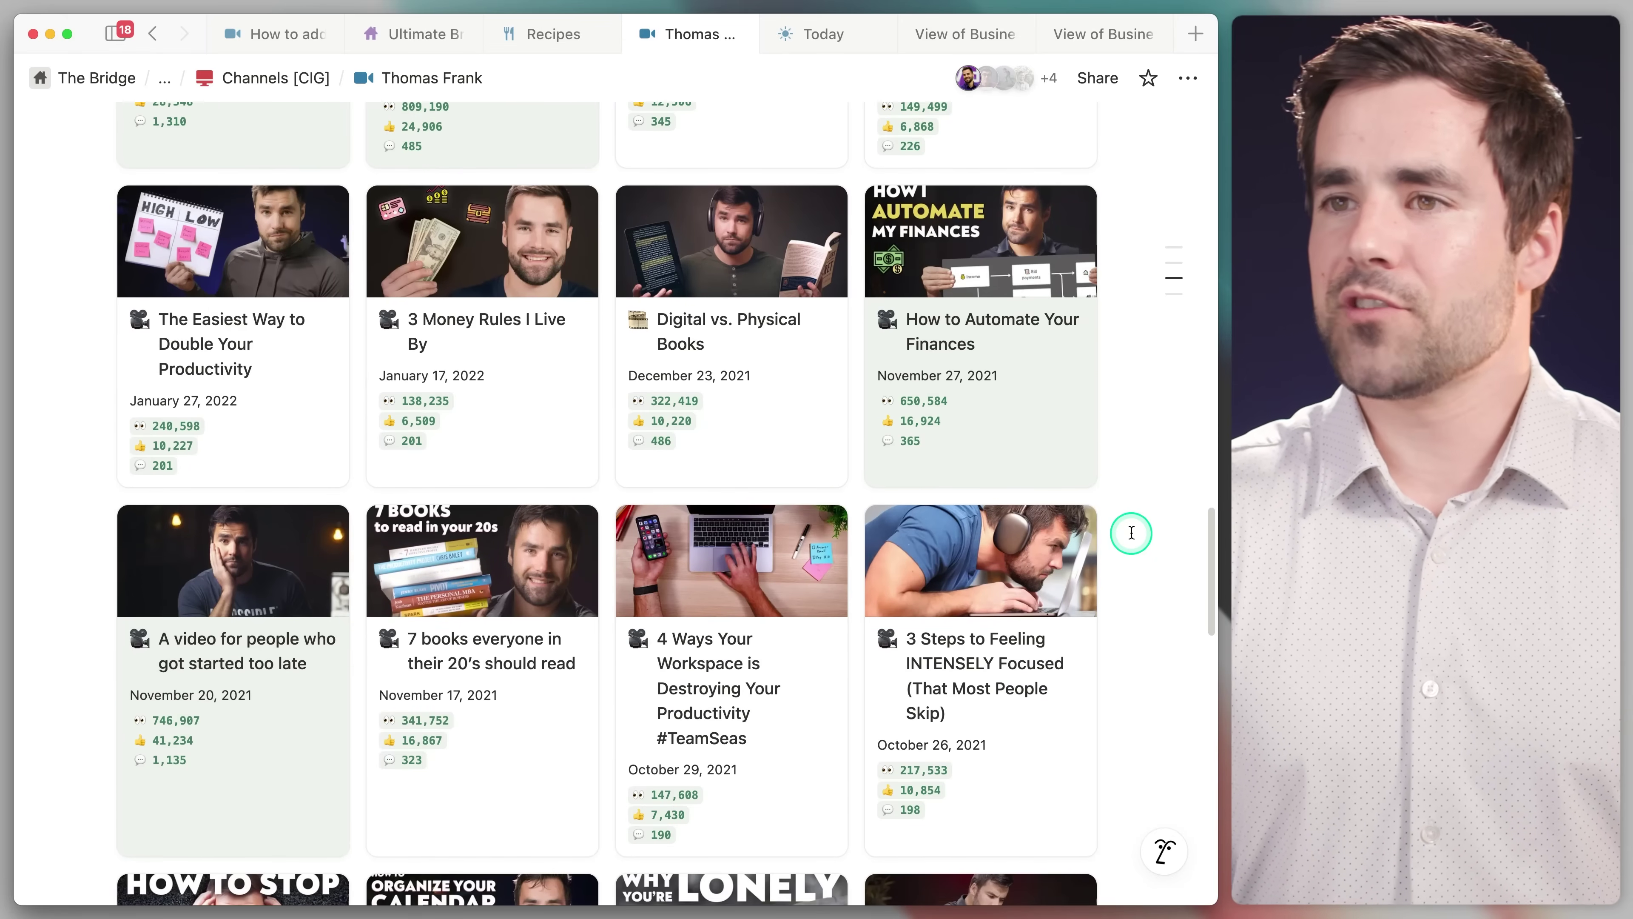
{"action": "scroll", "coordinate": [1130, 532], "scroll_direction": "down", "scroll_amount": 1}
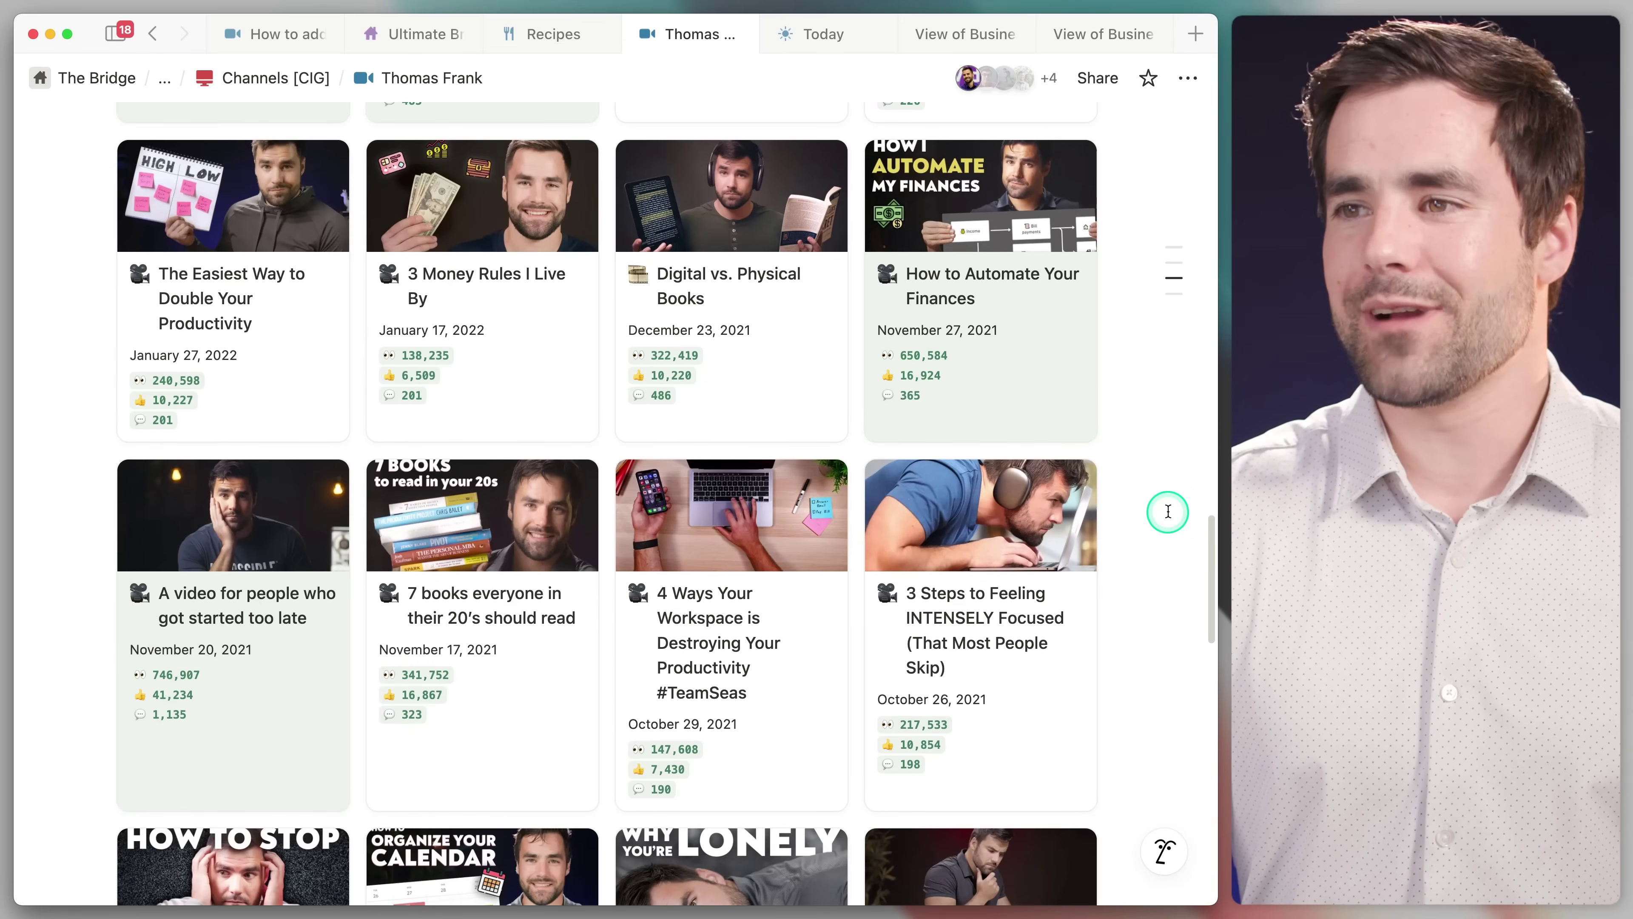
{"action": "scroll", "coordinate": [226, 541], "scroll_direction": "down", "scroll_amount": 8}
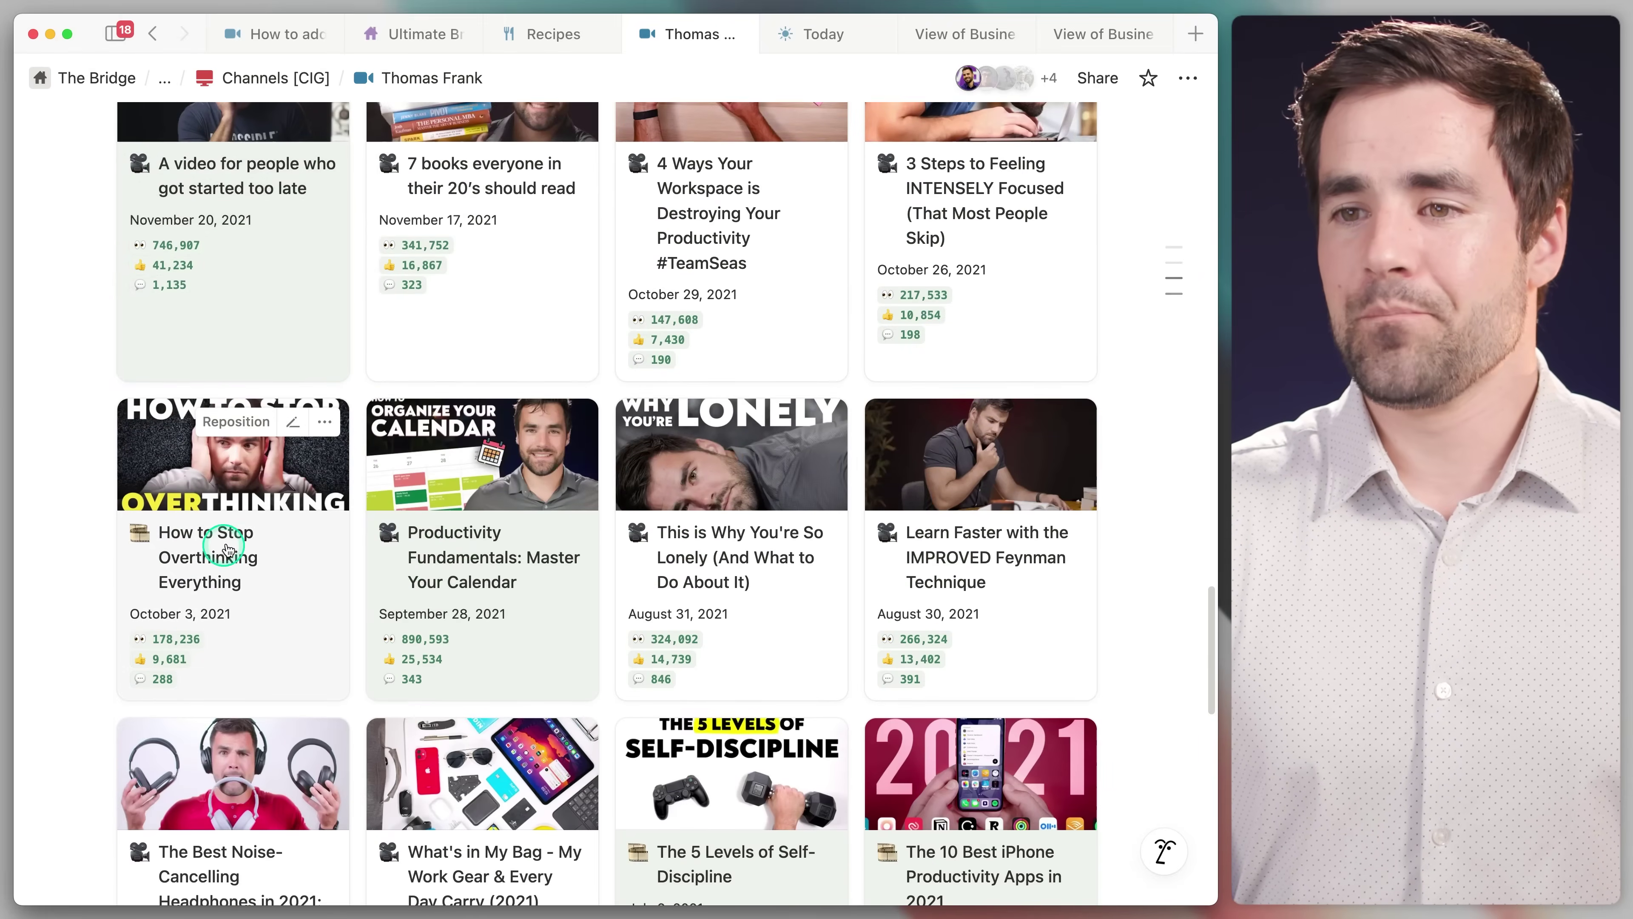
{"action": "scroll", "coordinate": [226, 549], "scroll_direction": "down", "scroll_amount": 5}
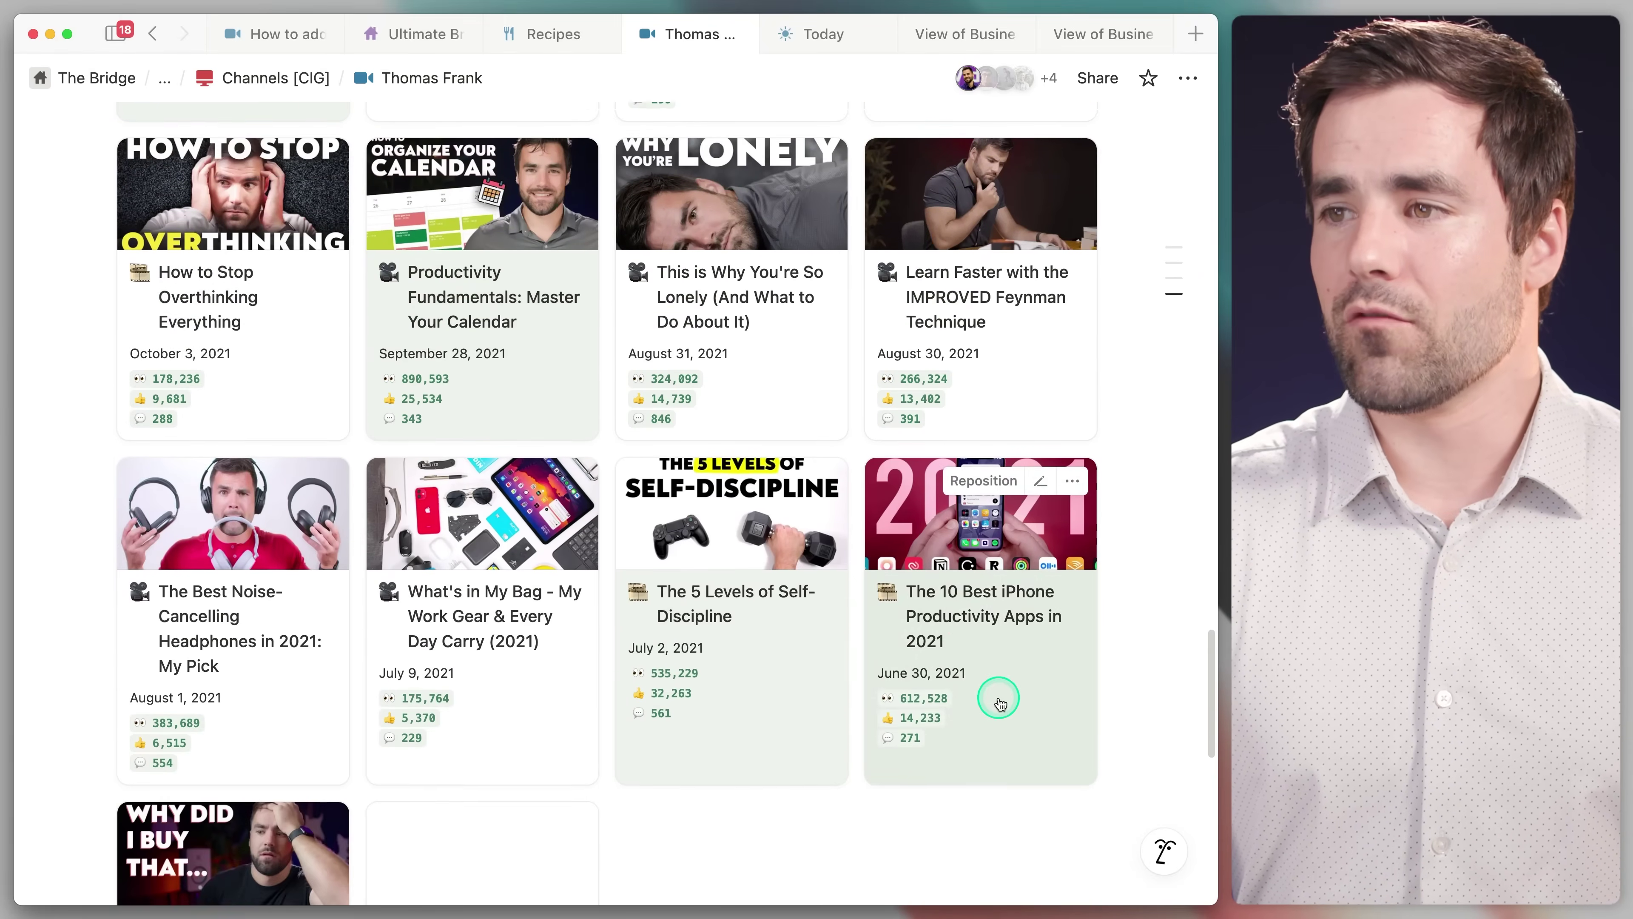
{"action": "scroll", "coordinate": [999, 701], "scroll_direction": "up", "scroll_amount": 12}
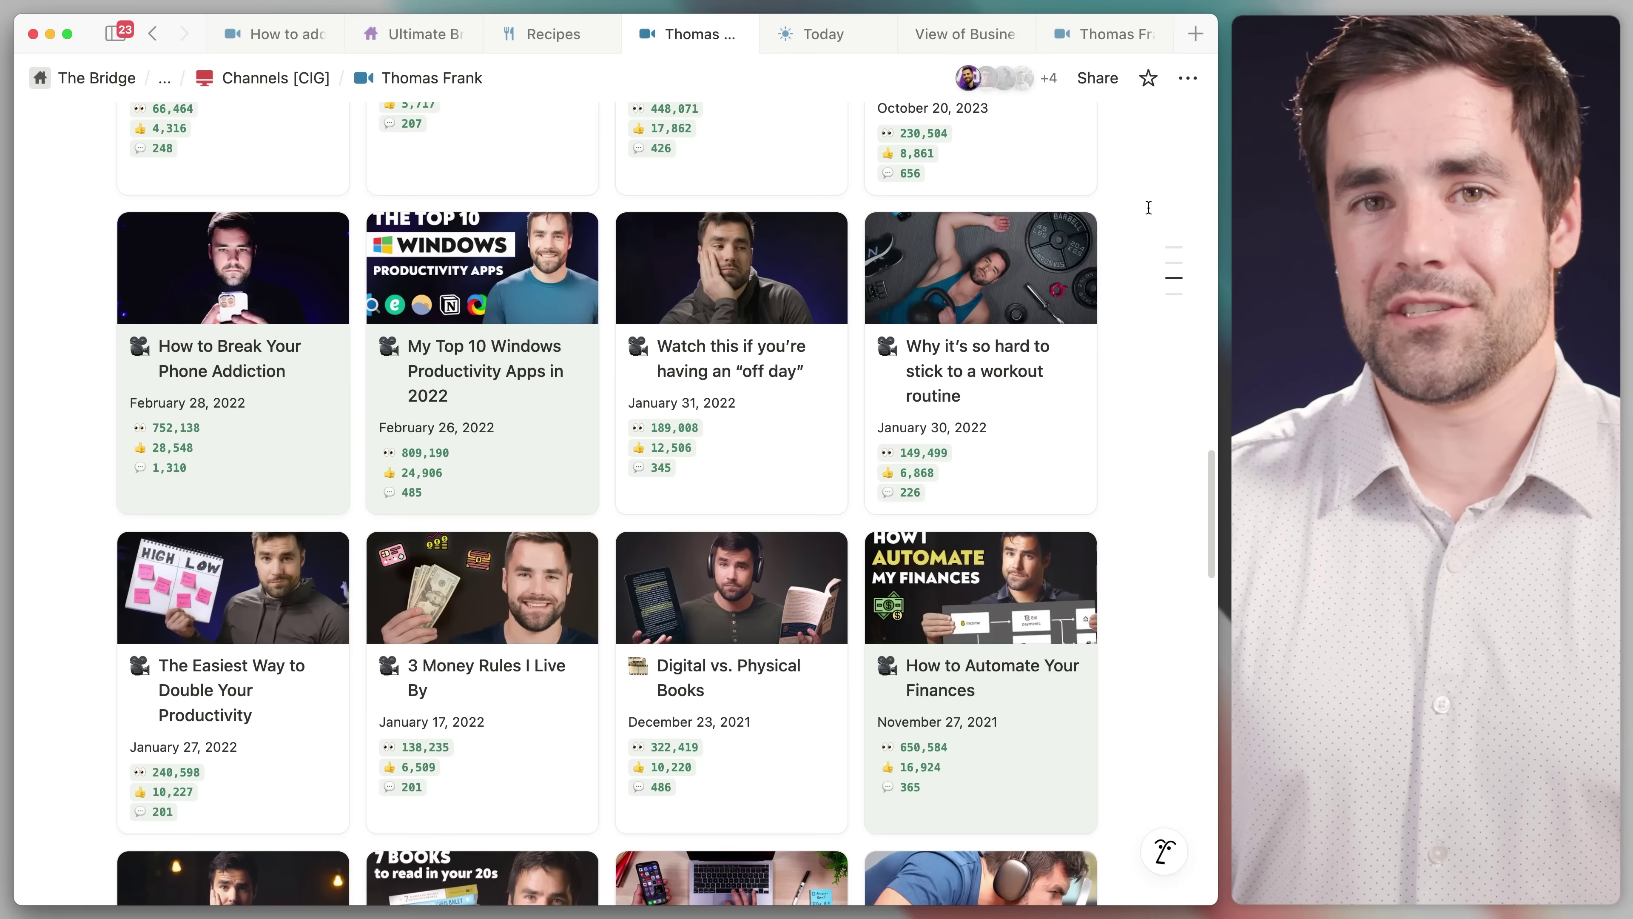
{"action": "left_click", "coordinate": [1109, 36]}
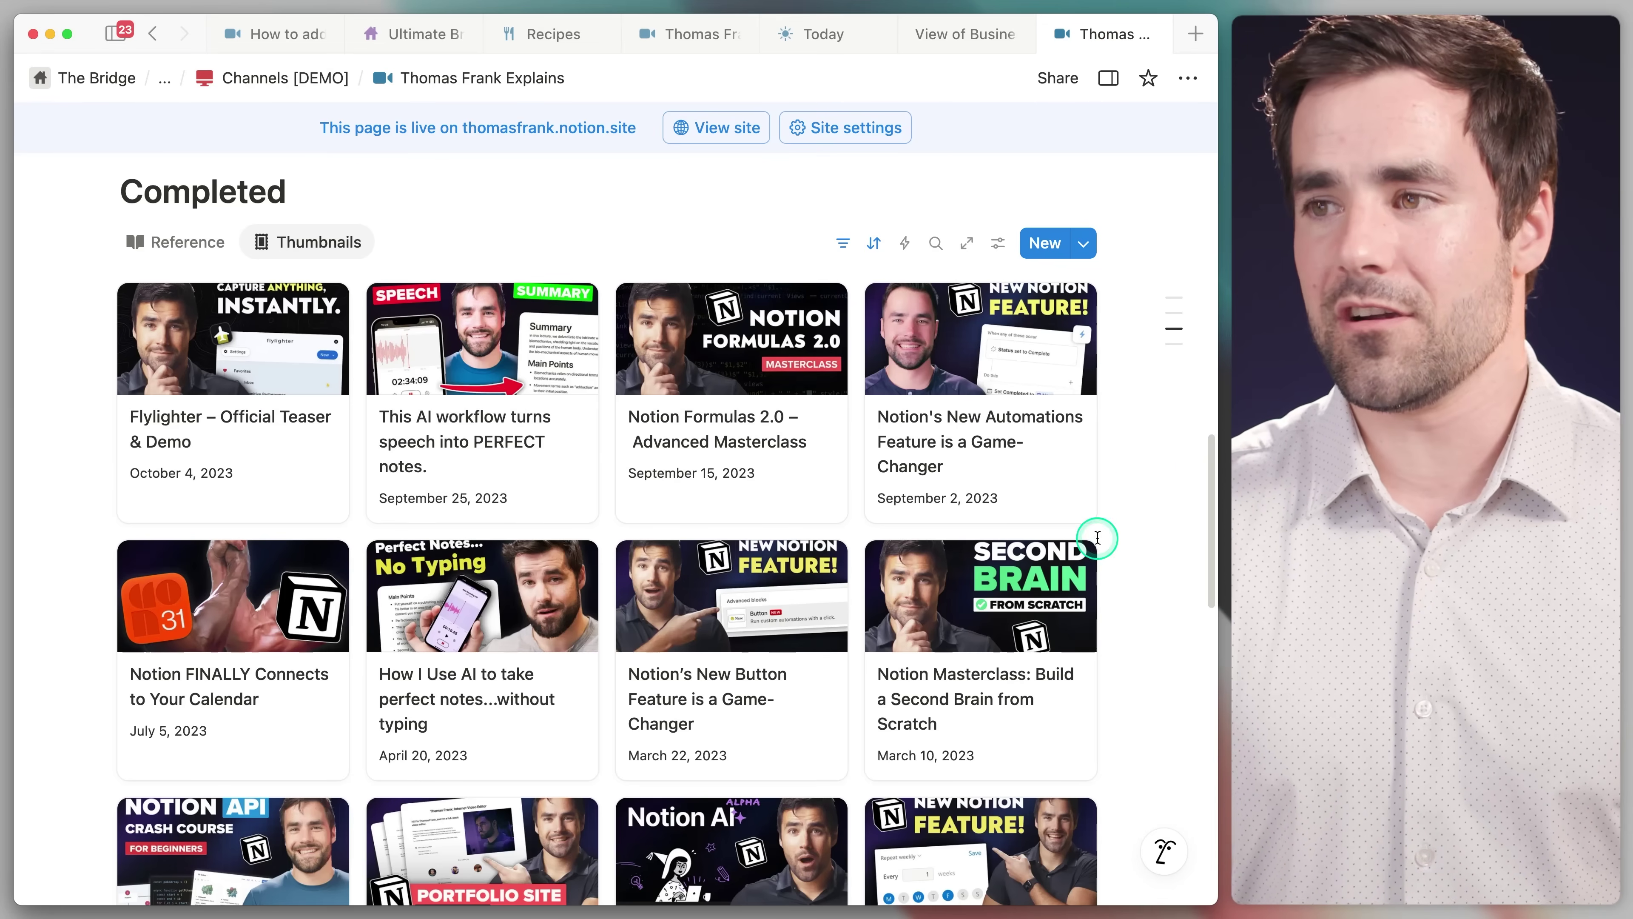
Expand the Ideas section and check the first idea's Long-Form tag without changing it
{"action": "scroll", "coordinate": [1097, 537], "scroll_direction": "up", "scroll_amount": 8}
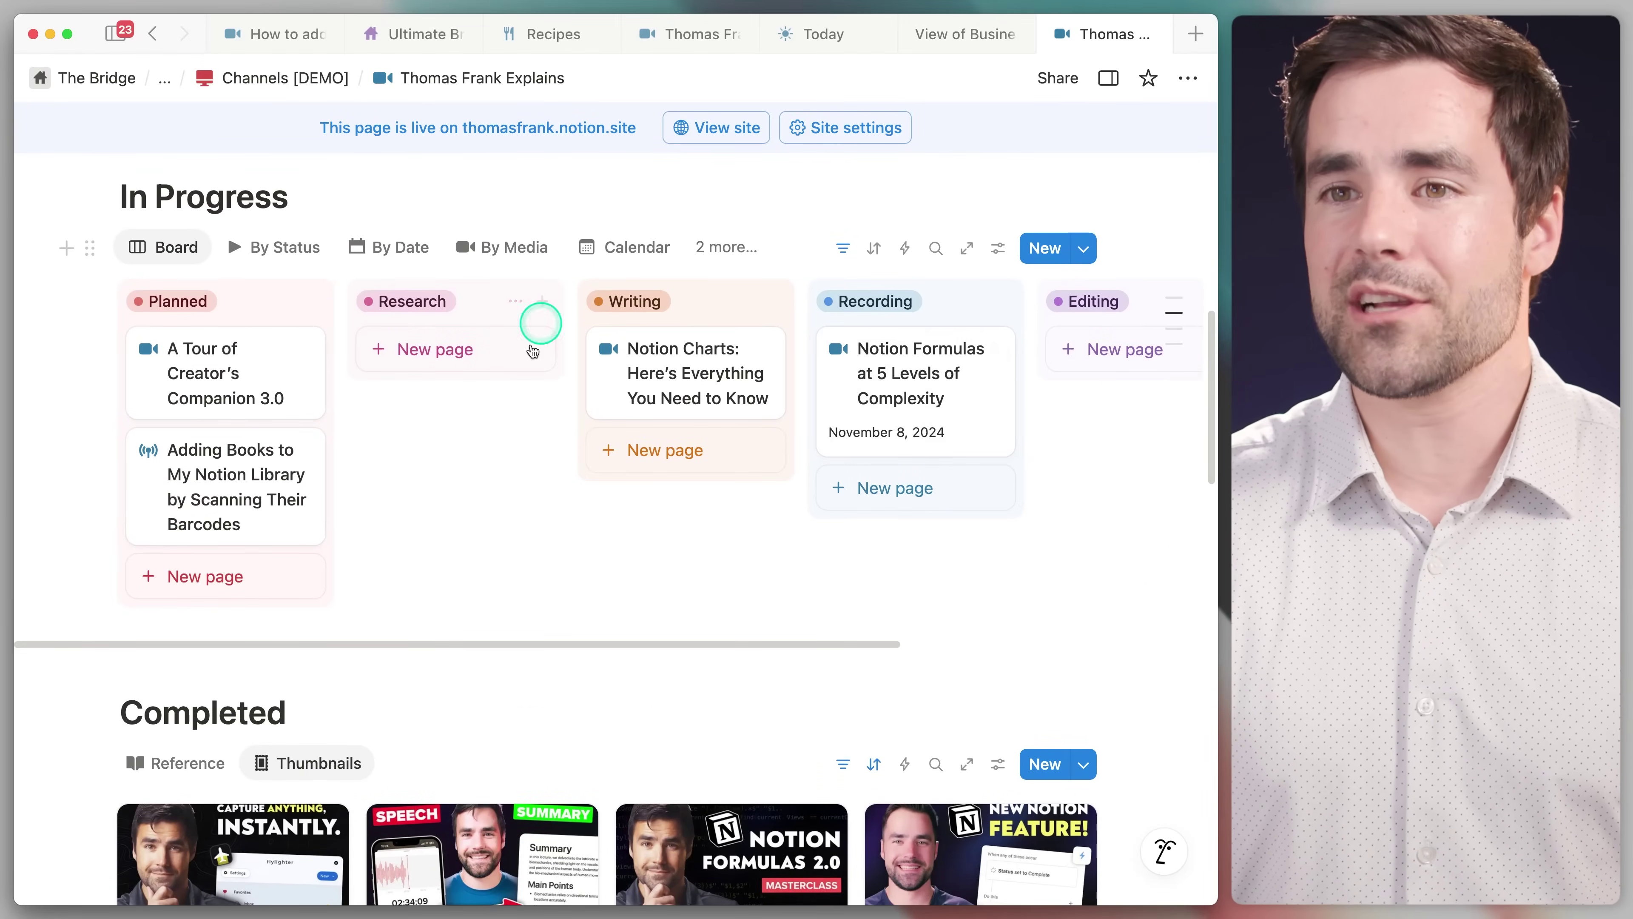
{"action": "scroll", "coordinate": [675, 605], "scroll_direction": "up", "scroll_amount": 5}
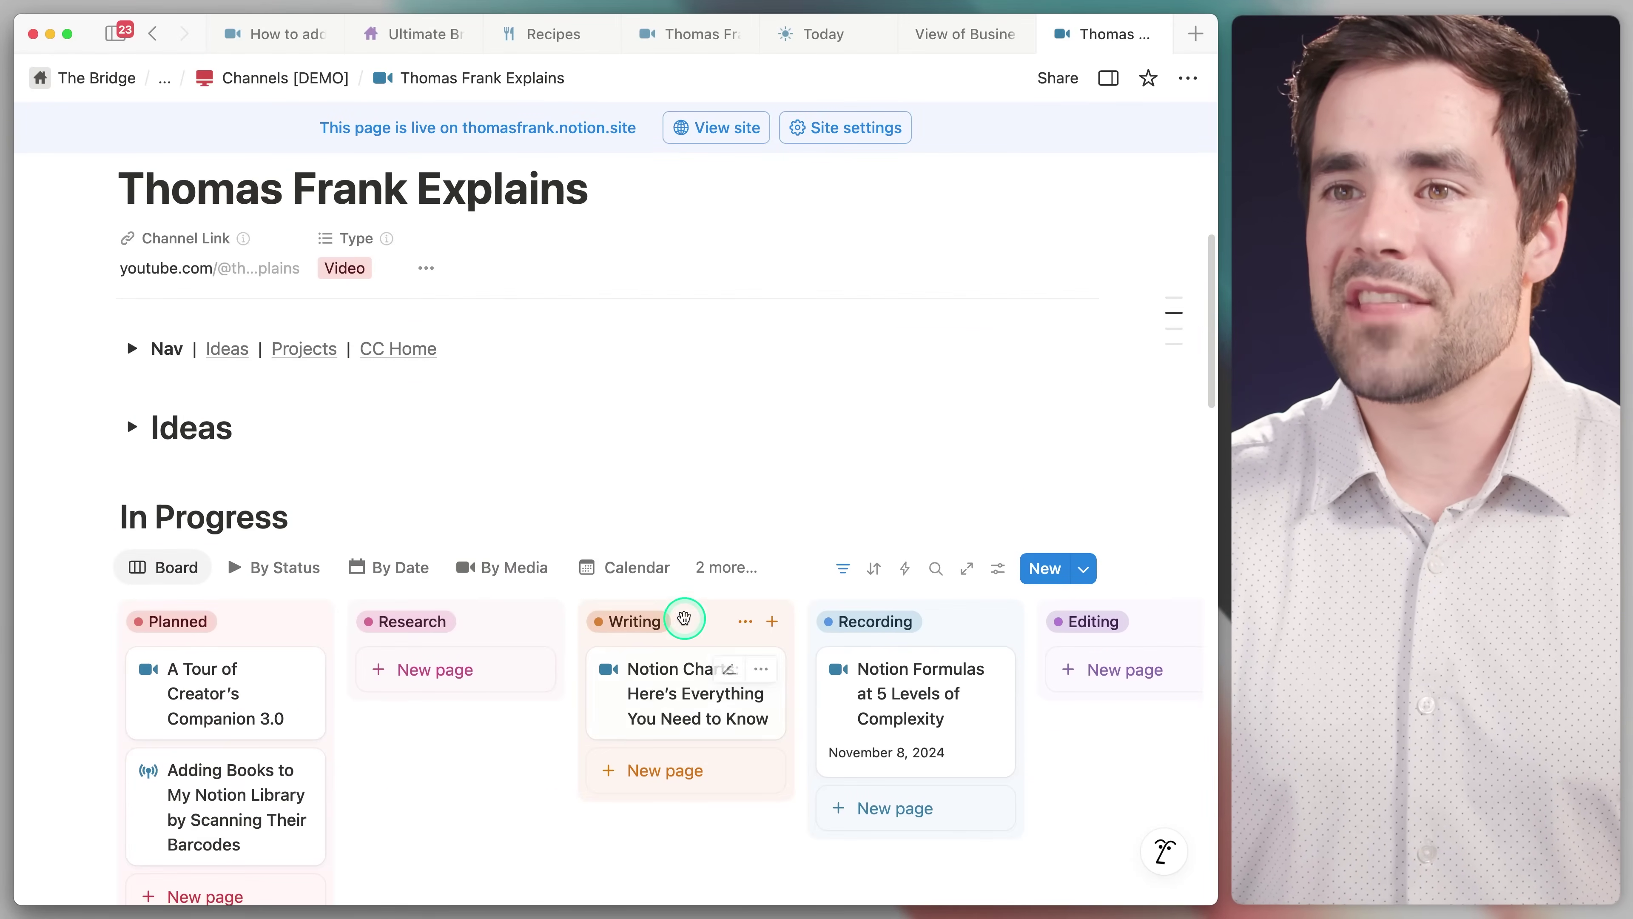
{"action": "left_click", "coordinate": [131, 427]}
{"action": "scroll", "coordinate": [710, 409], "scroll_direction": "down", "scroll_amount": 1}
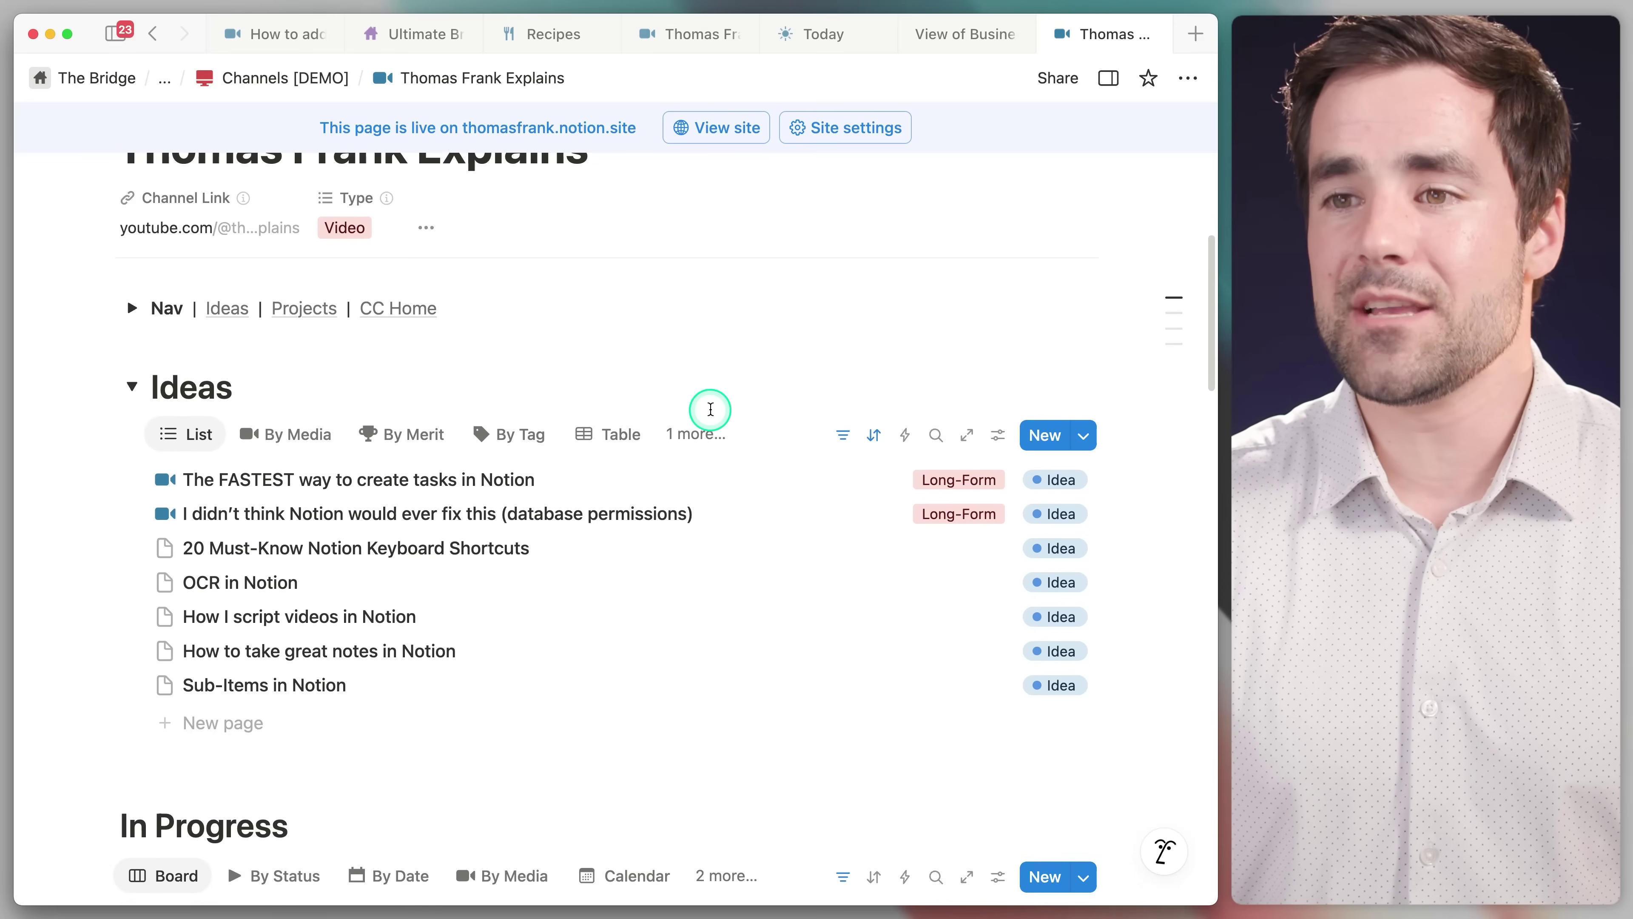
{"action": "scroll", "coordinate": [746, 303], "scroll_direction": "down", "scroll_amount": 1}
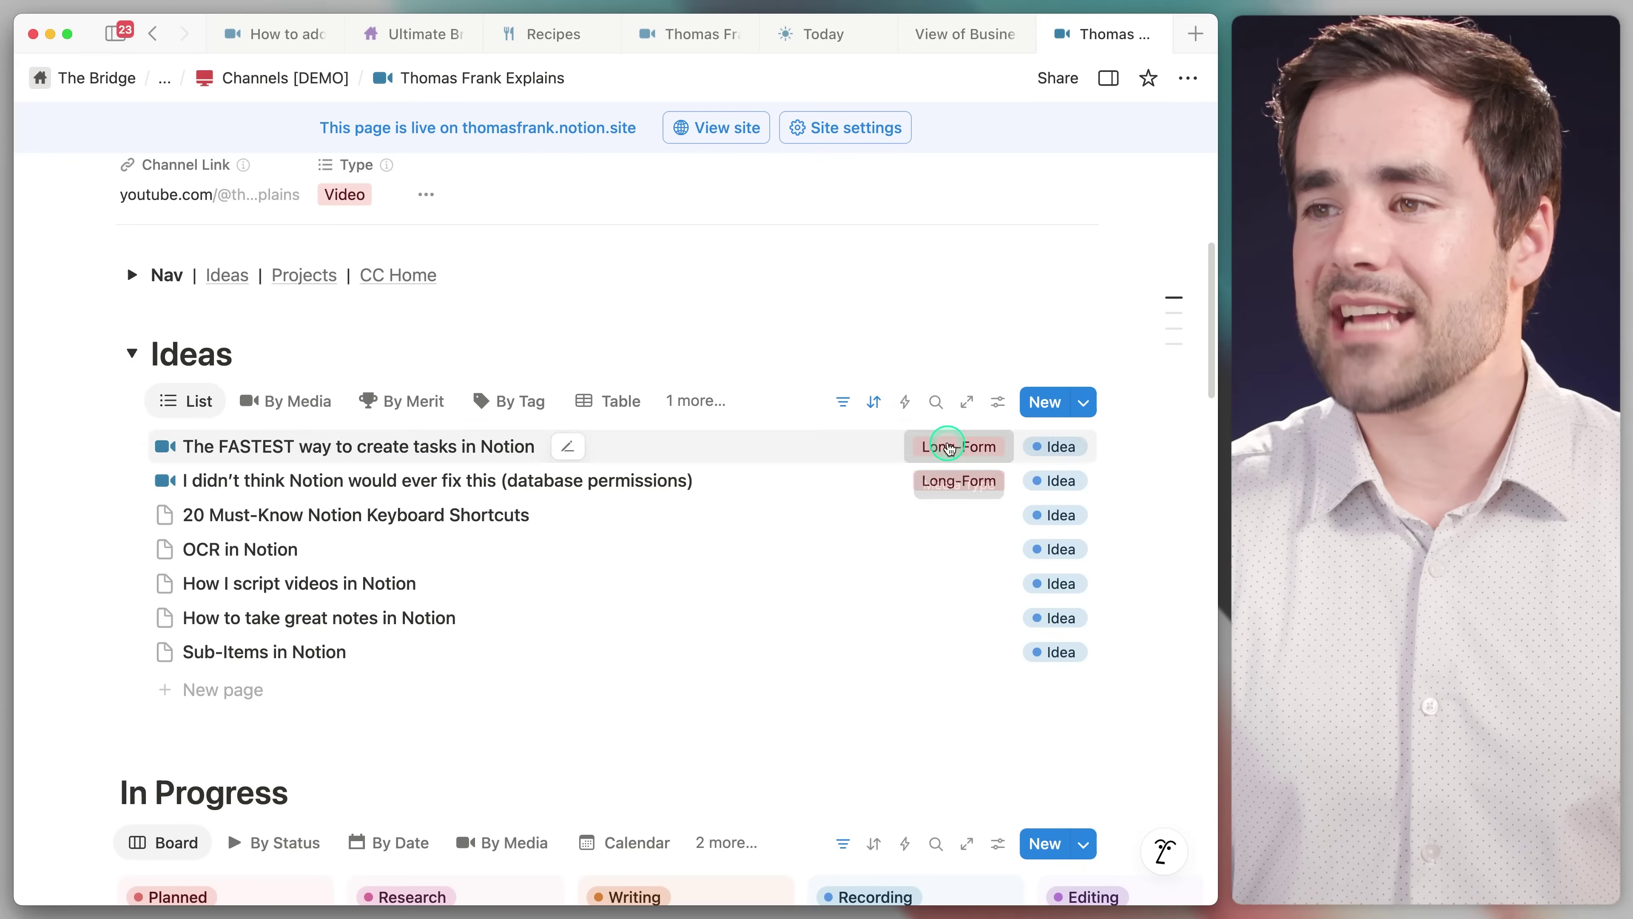
{"action": "left_click", "coordinate": [956, 447]}
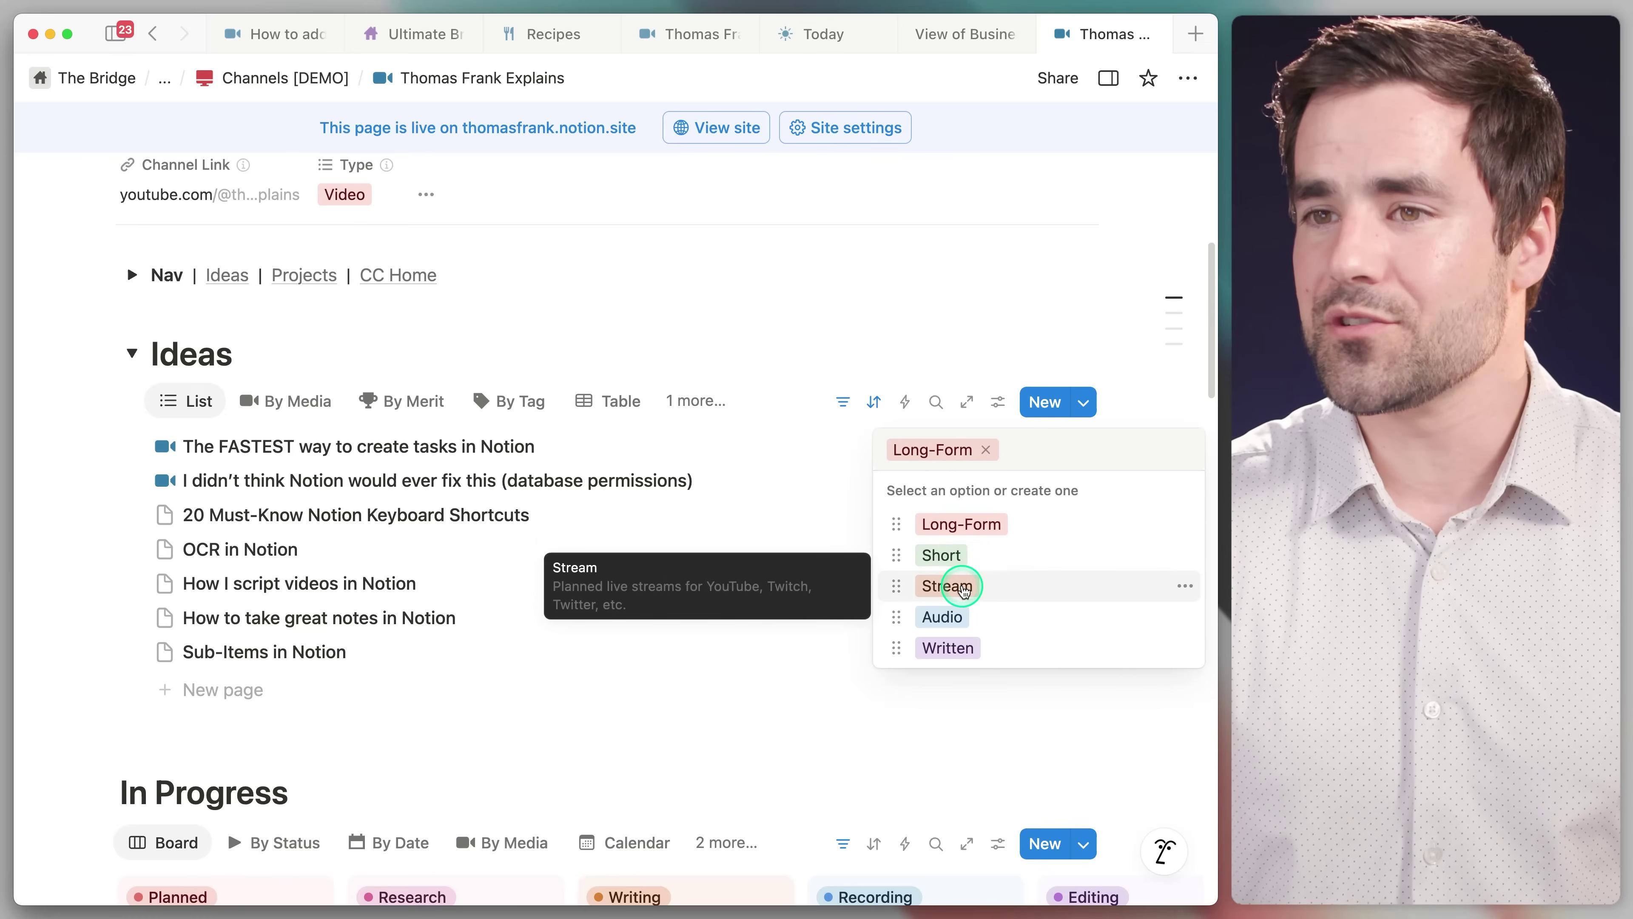
{"action": "key", "text": "Escape"}
Switch the Ideas database to the By Merit table view
{"action": "left_click", "coordinate": [412, 401]}
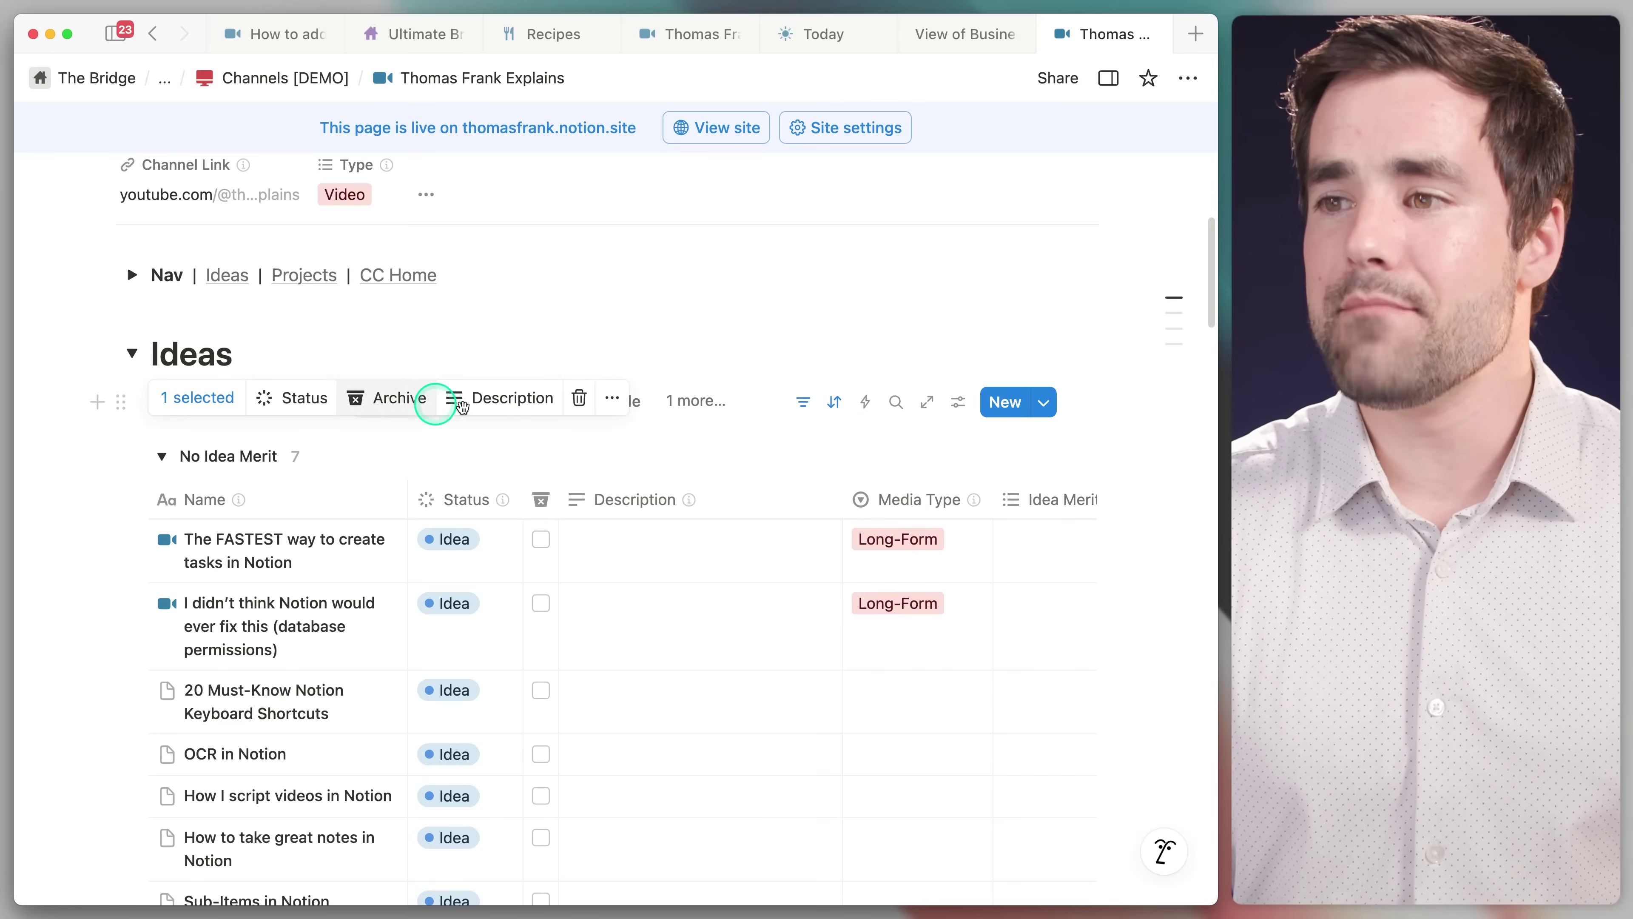
{"action": "scroll", "coordinate": [639, 419], "scroll_direction": "down", "scroll_amount": 2}
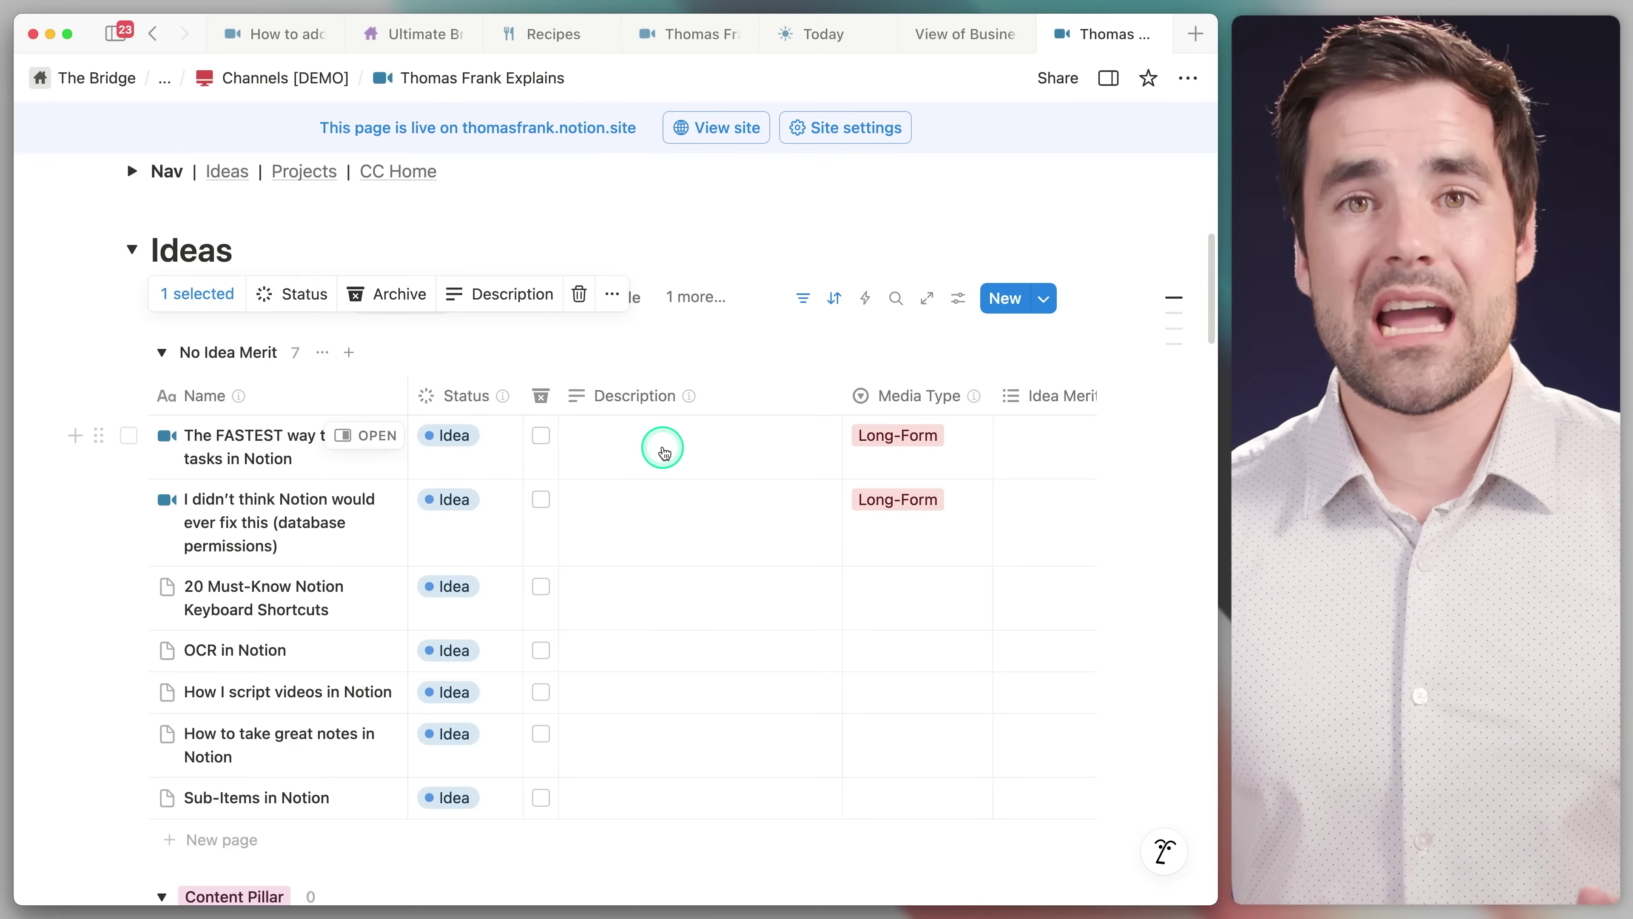
{"action": "scroll", "coordinate": [664, 454], "scroll_direction": "up", "scroll_amount": 3}
{"action": "left_click", "coordinate": [163, 78]}
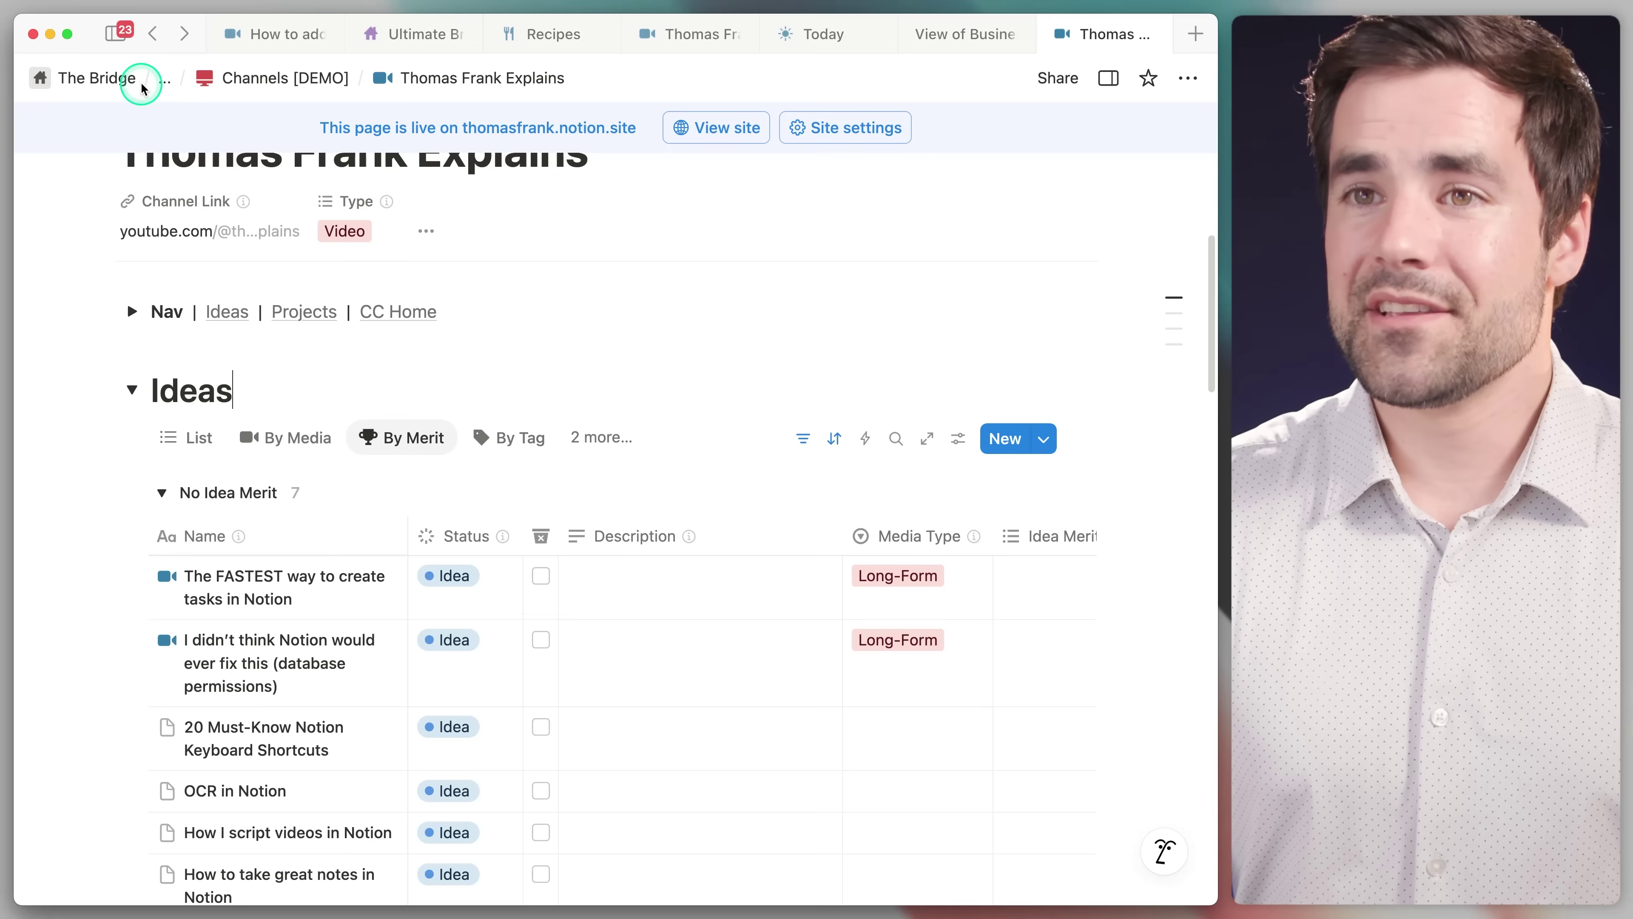
Go to Creator's Companion for Notion and show Content Projects in the Ideas view
{"action": "left_click", "coordinate": [227, 207]}
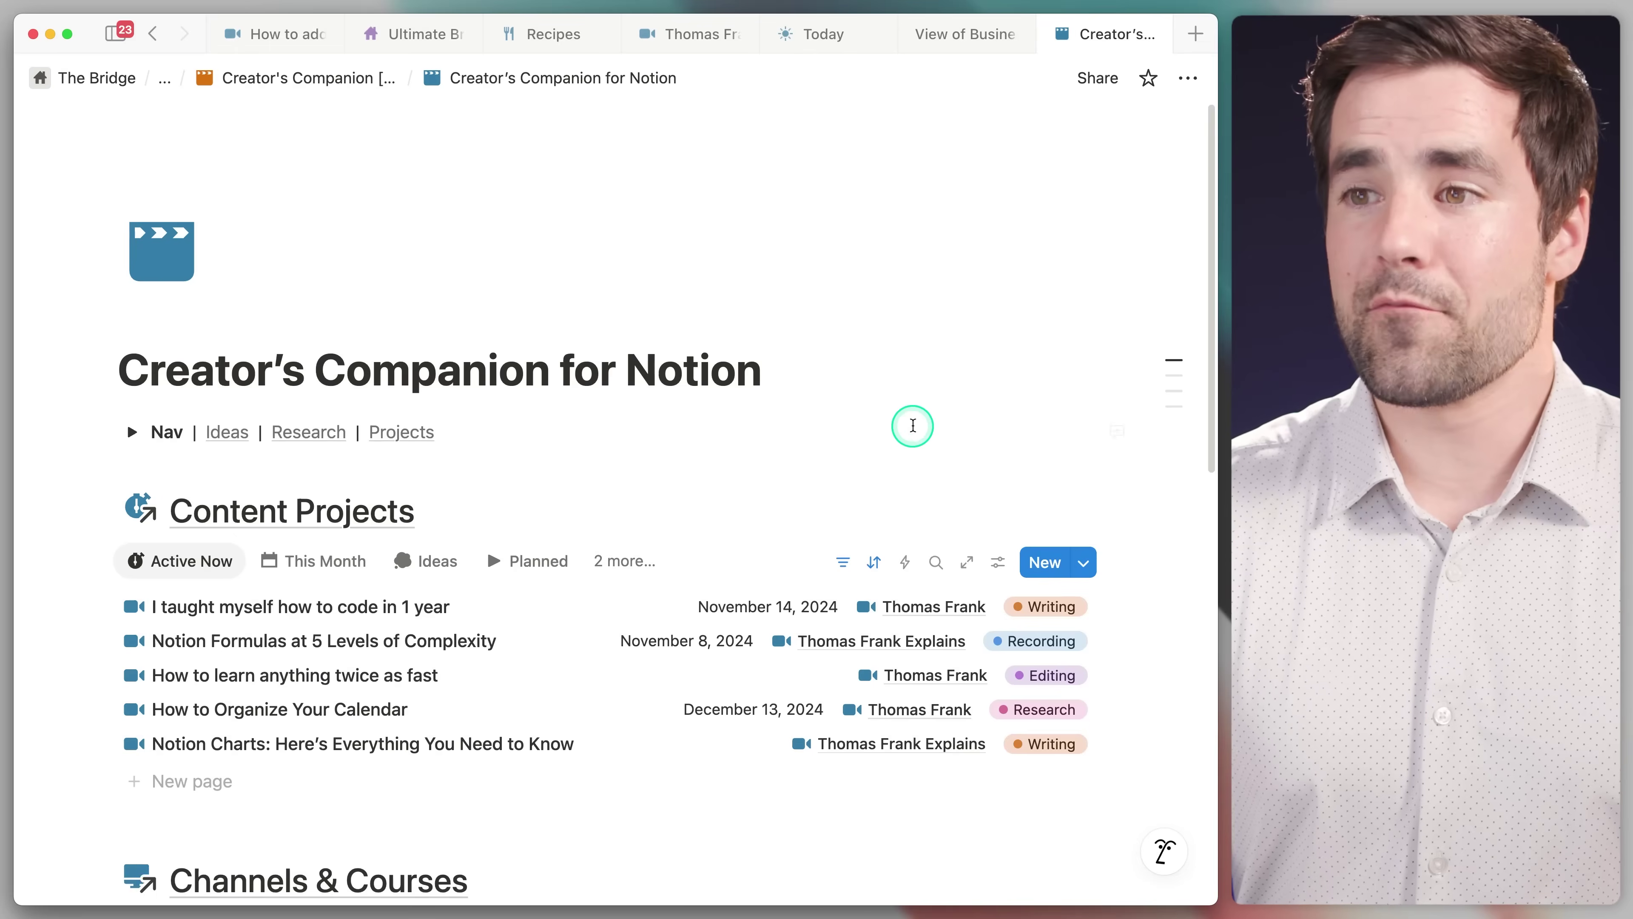
{"action": "scroll", "coordinate": [1082, 427], "scroll_direction": "down", "scroll_amount": 1}
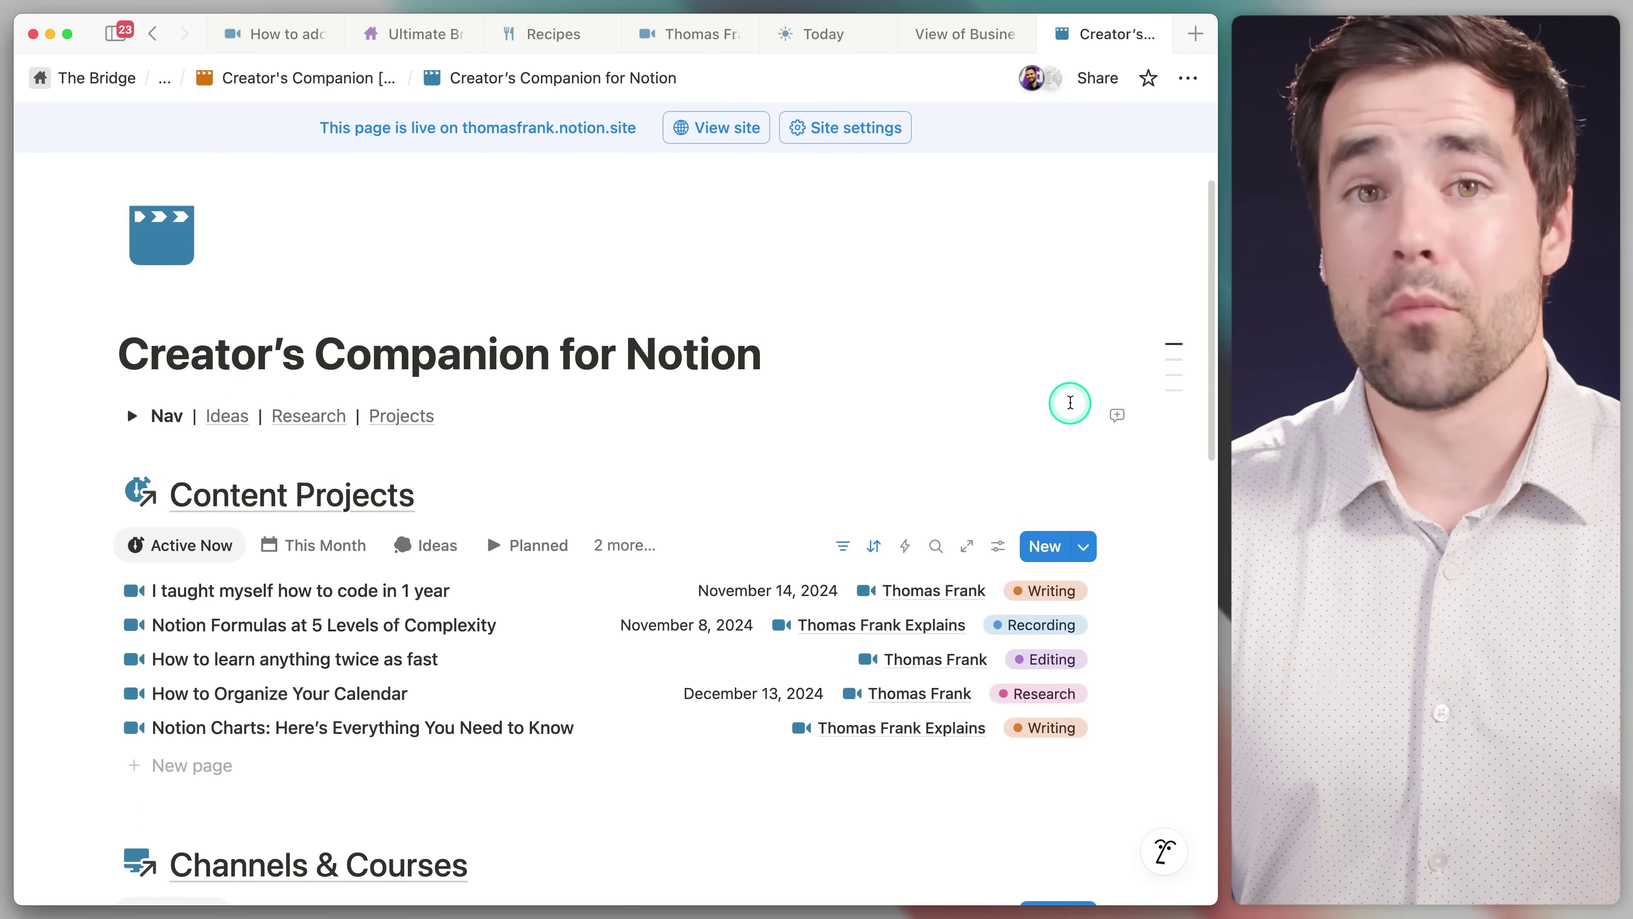
{"action": "scroll", "coordinate": [1067, 403], "scroll_direction": "down", "scroll_amount": 4}
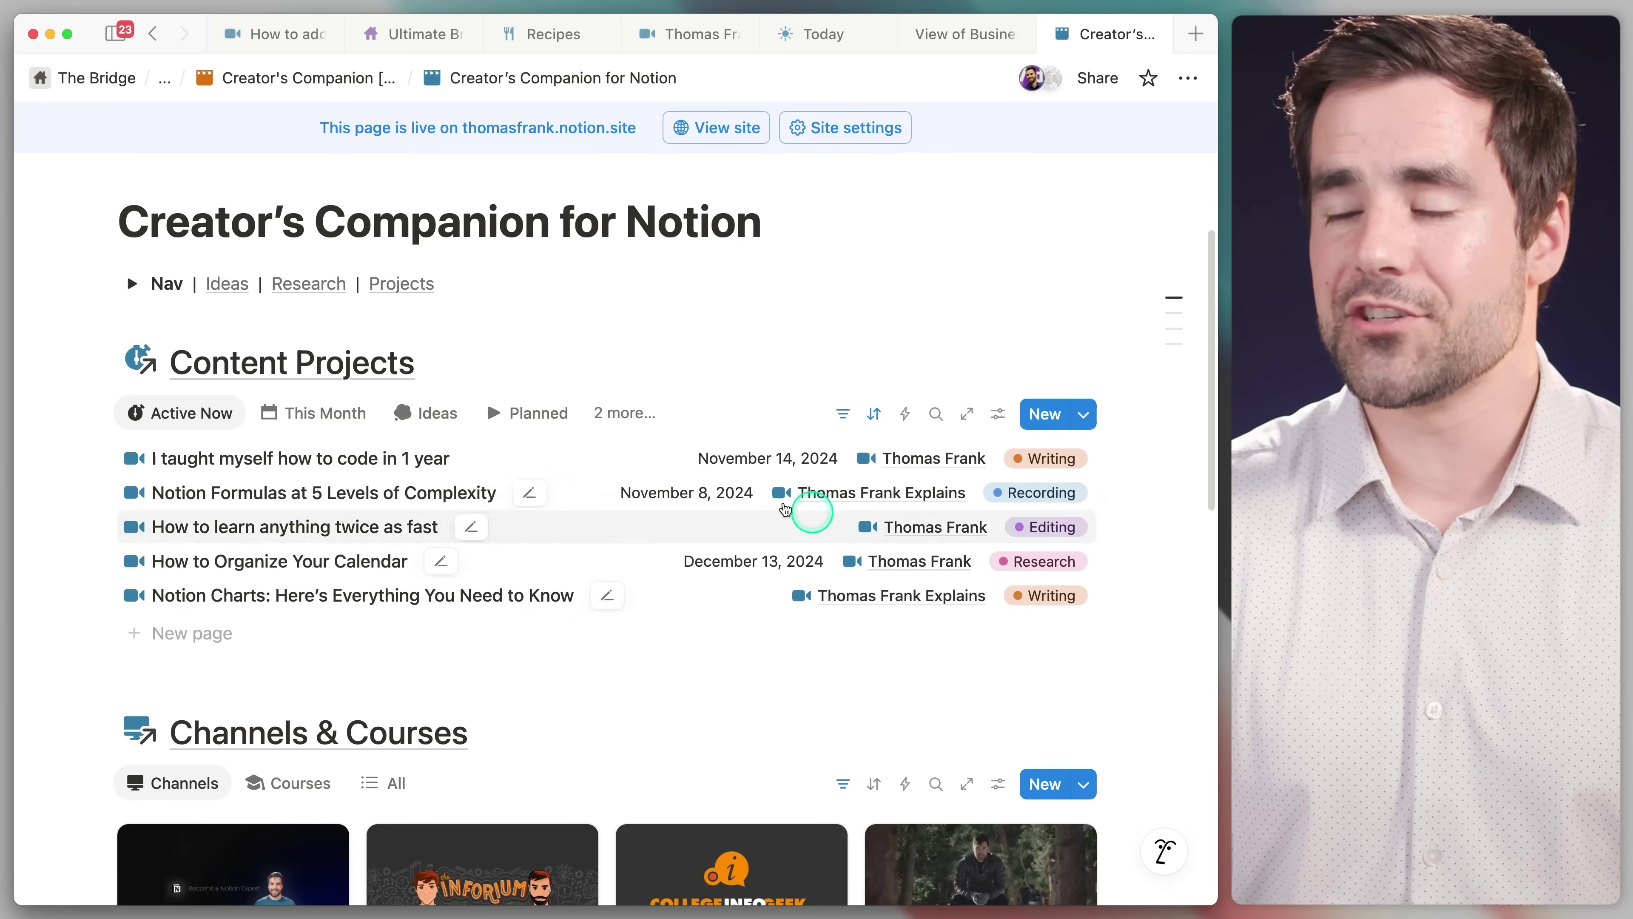
{"action": "left_click", "coordinate": [438, 417]}
{"action": "scroll", "coordinate": [474, 463], "scroll_direction": "down", "scroll_amount": 2}
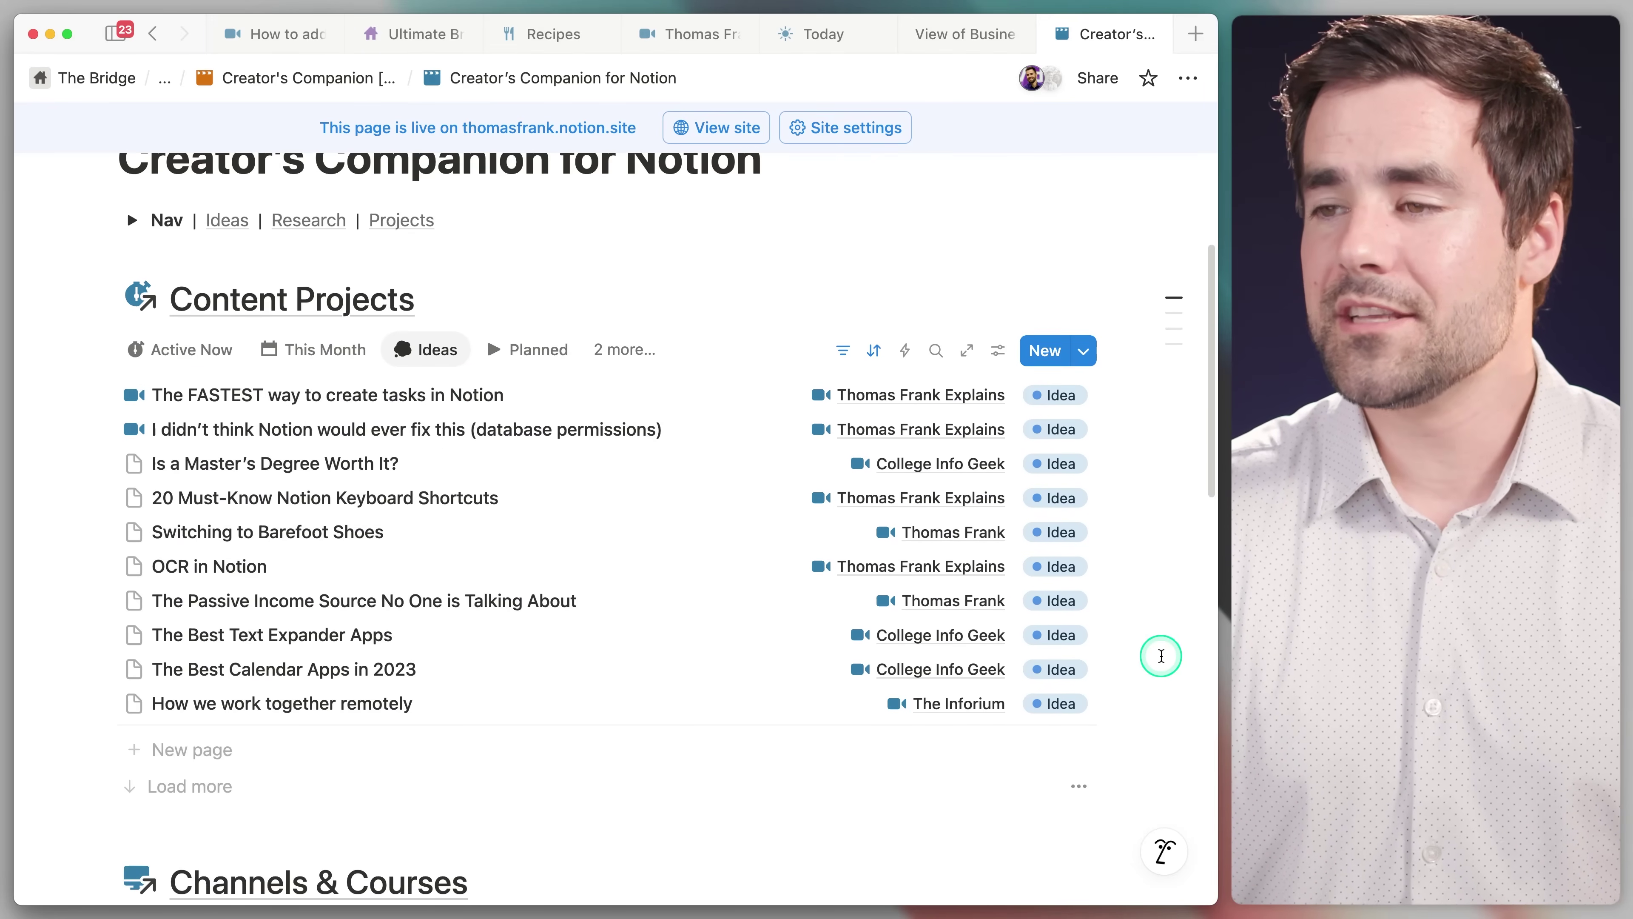
{"action": "scroll", "coordinate": [1167, 643], "scroll_direction": "down", "scroll_amount": 1}
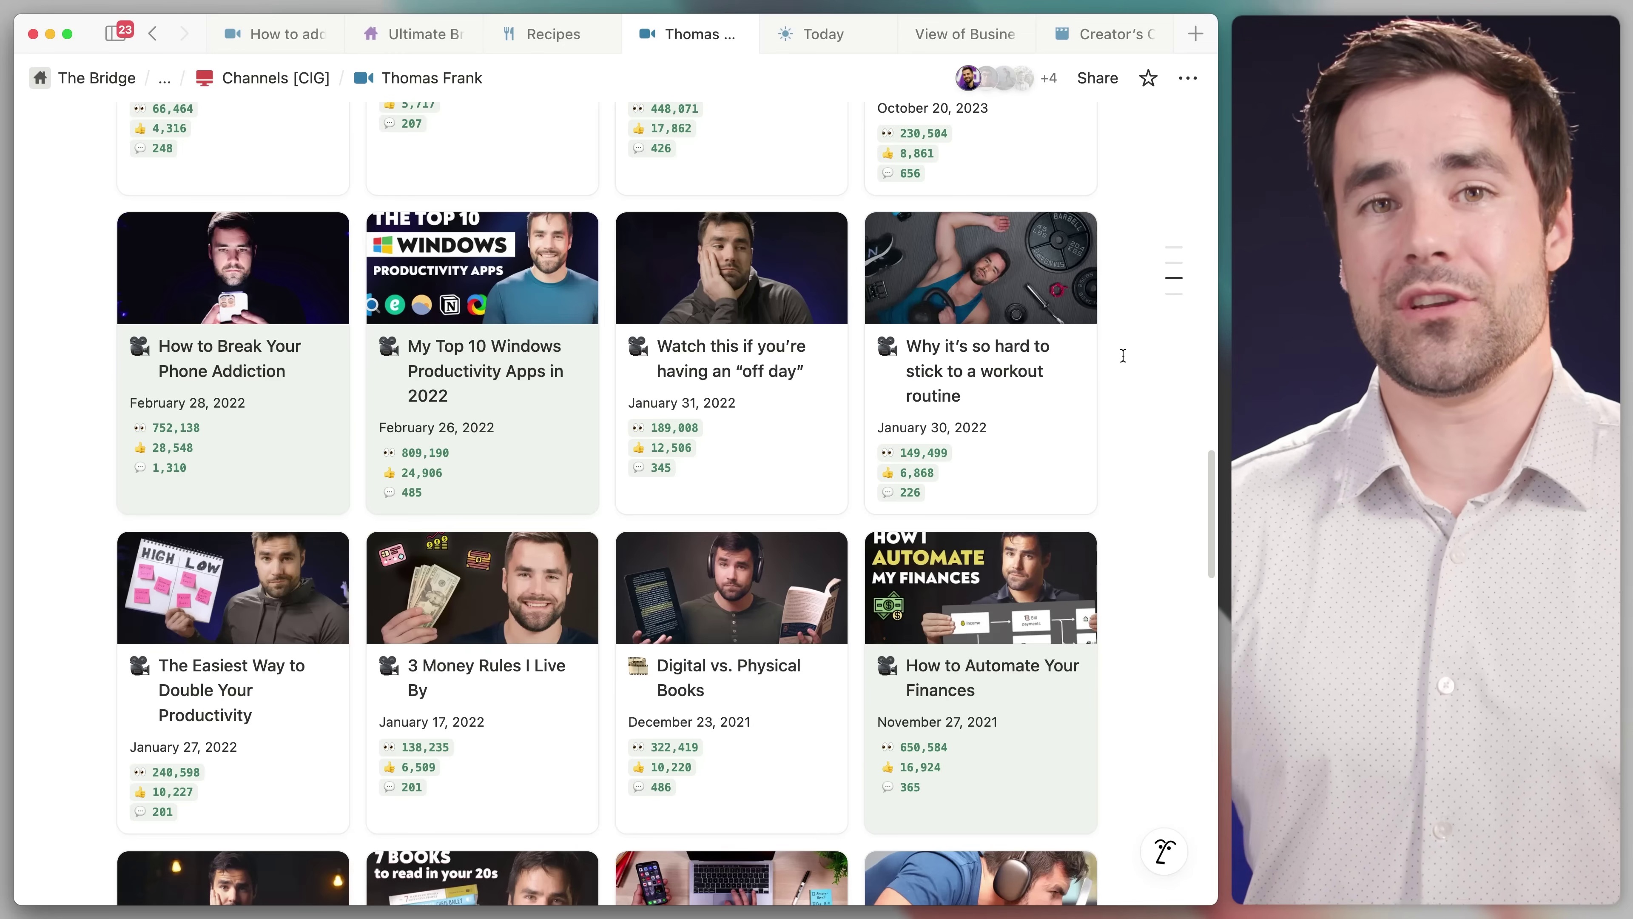
Return to the Today task table, with overdue rows still red, and open its view settings
{"action": "left_click", "coordinate": [820, 35]}
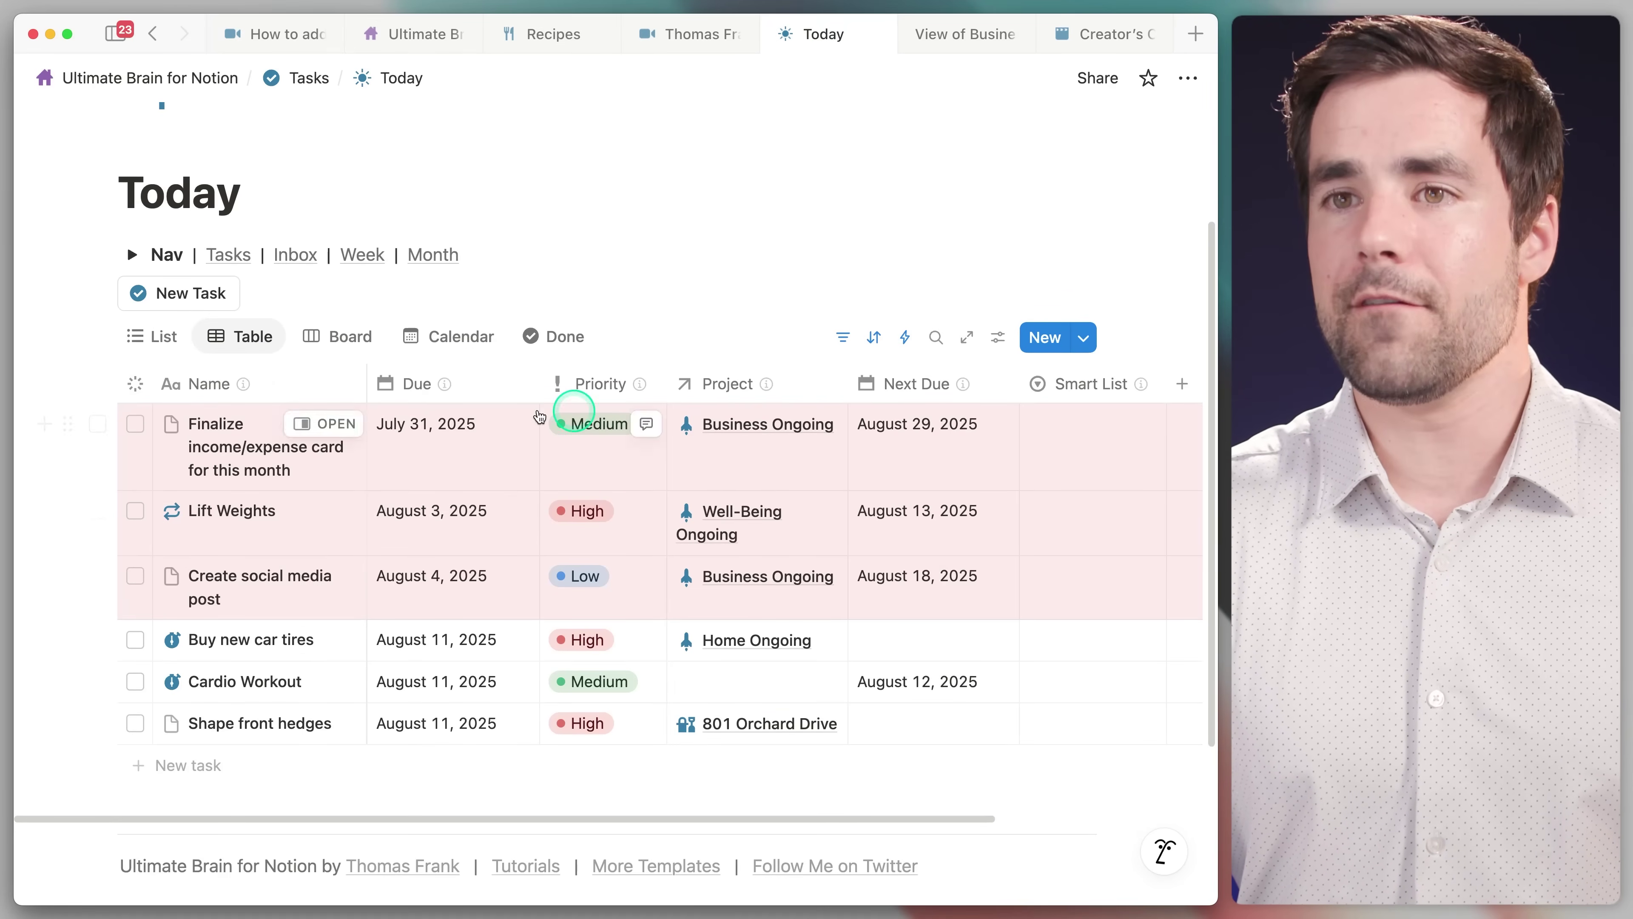
{"action": "scroll", "coordinate": [646, 521], "scroll_direction": "up", "scroll_amount": 1}
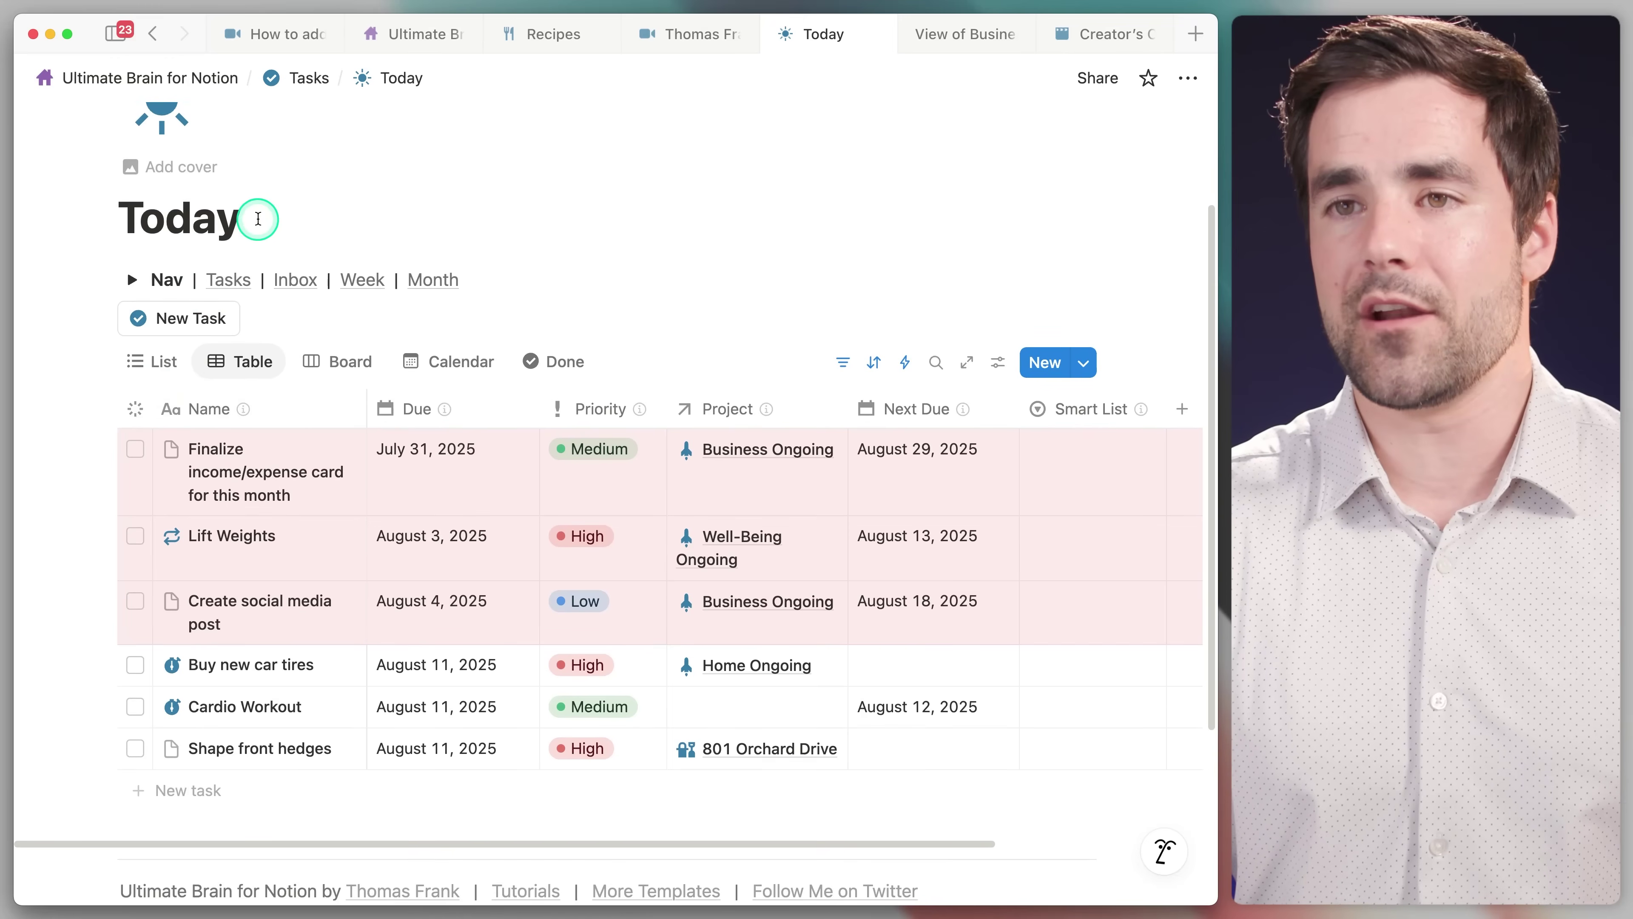
{"action": "scroll", "coordinate": [775, 206], "scroll_direction": "down", "scroll_amount": 1}
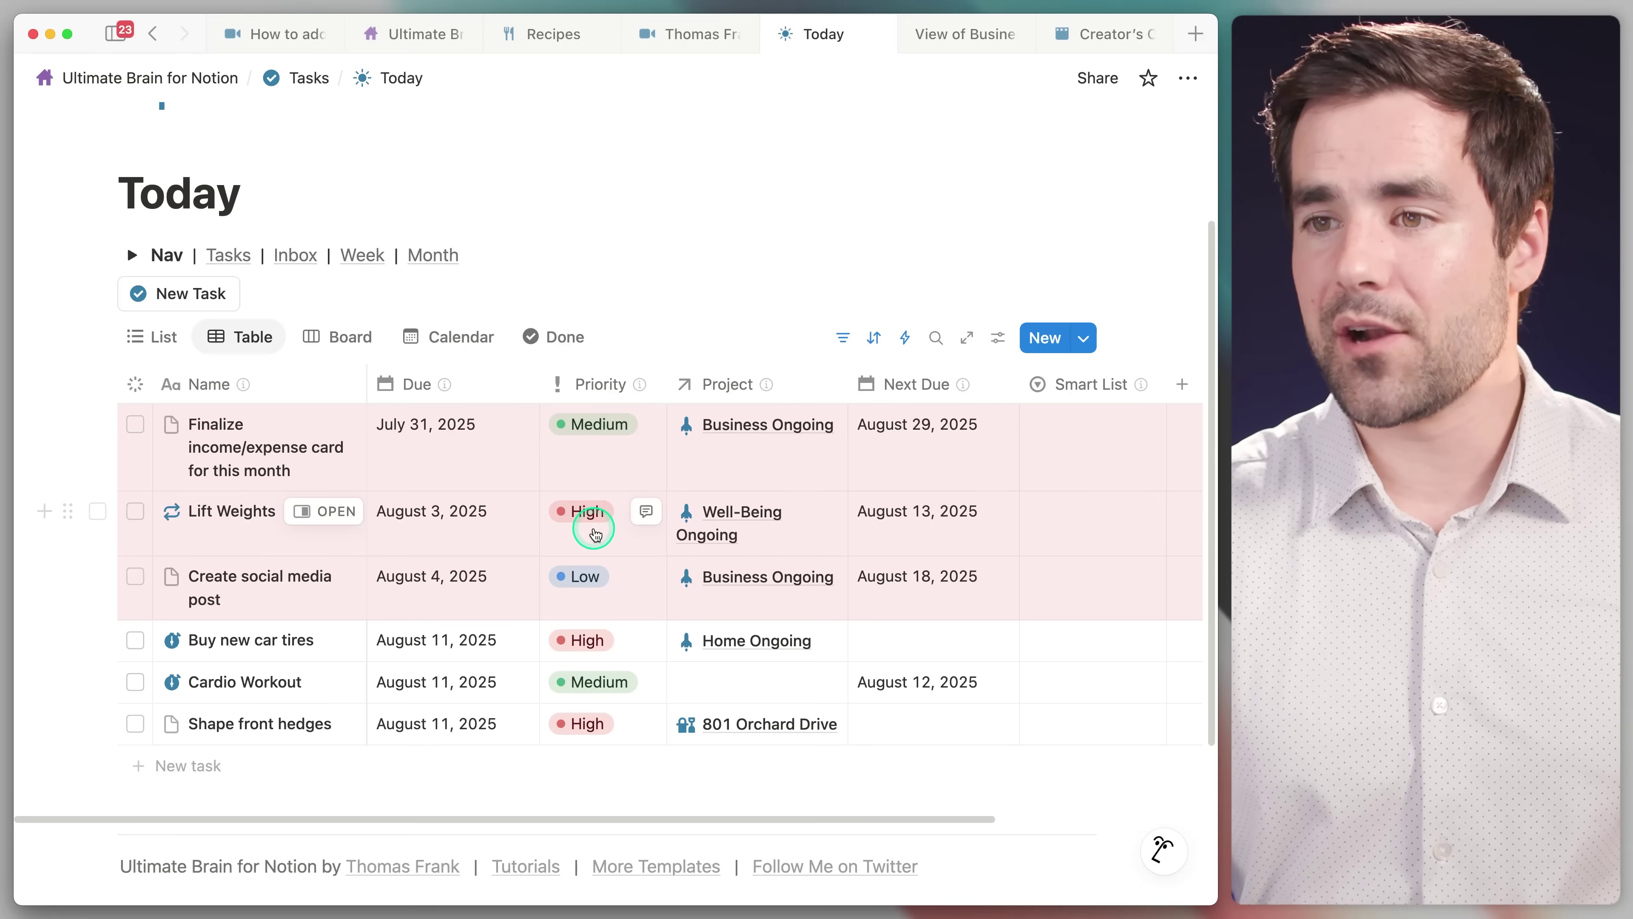
{"action": "mouse_move", "coordinate": [591, 727]}
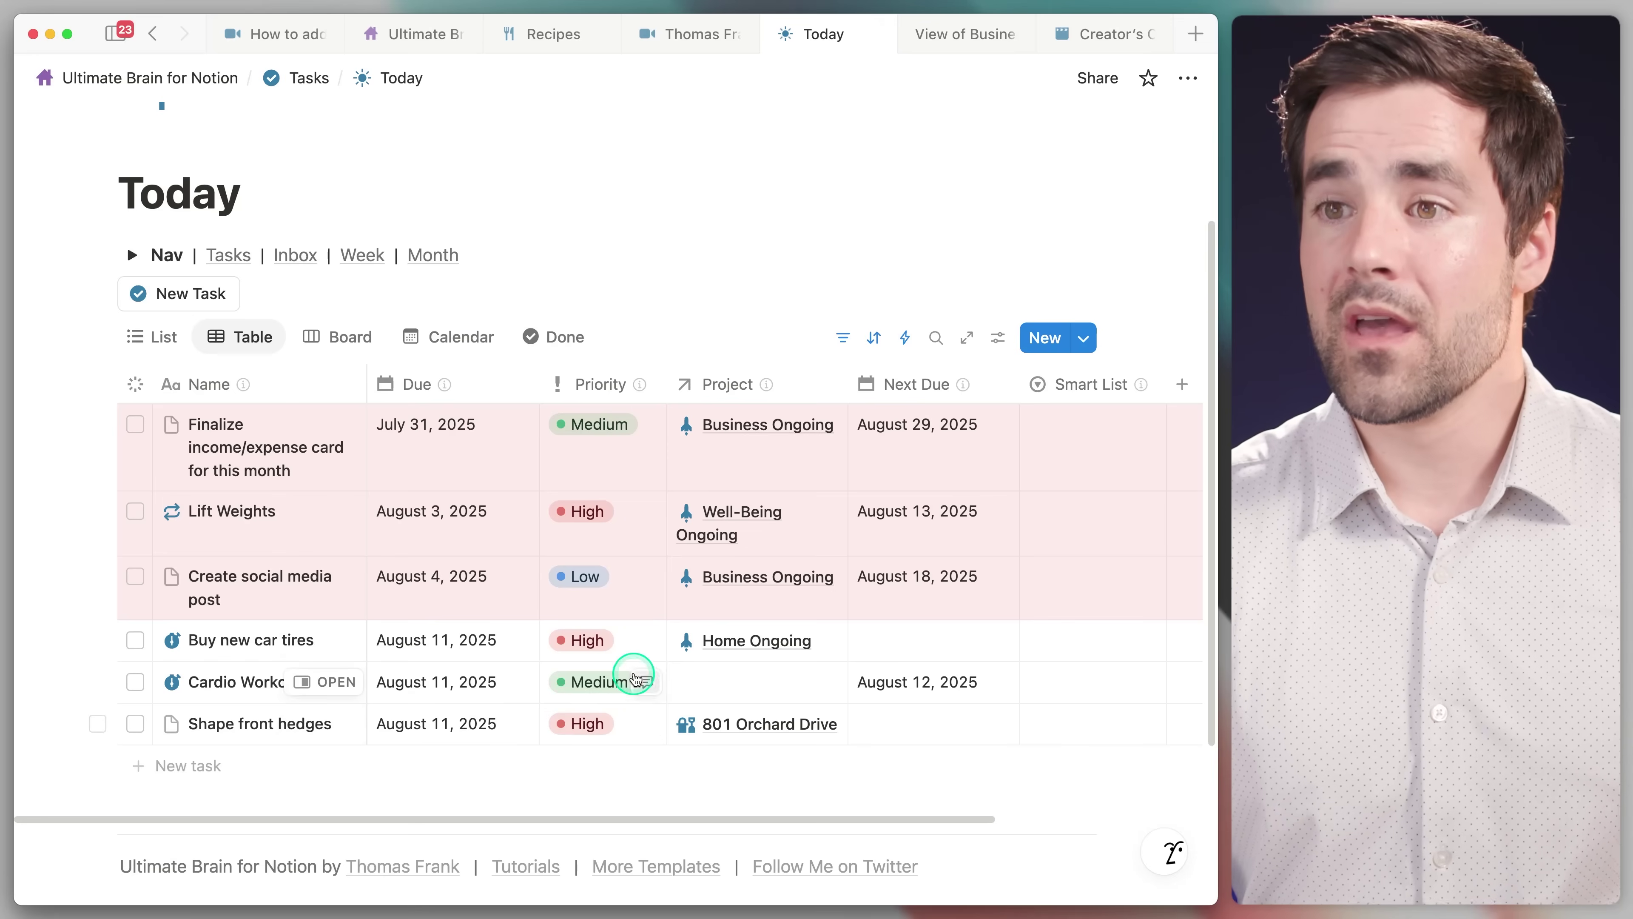
{"action": "left_click", "coordinate": [997, 338]}
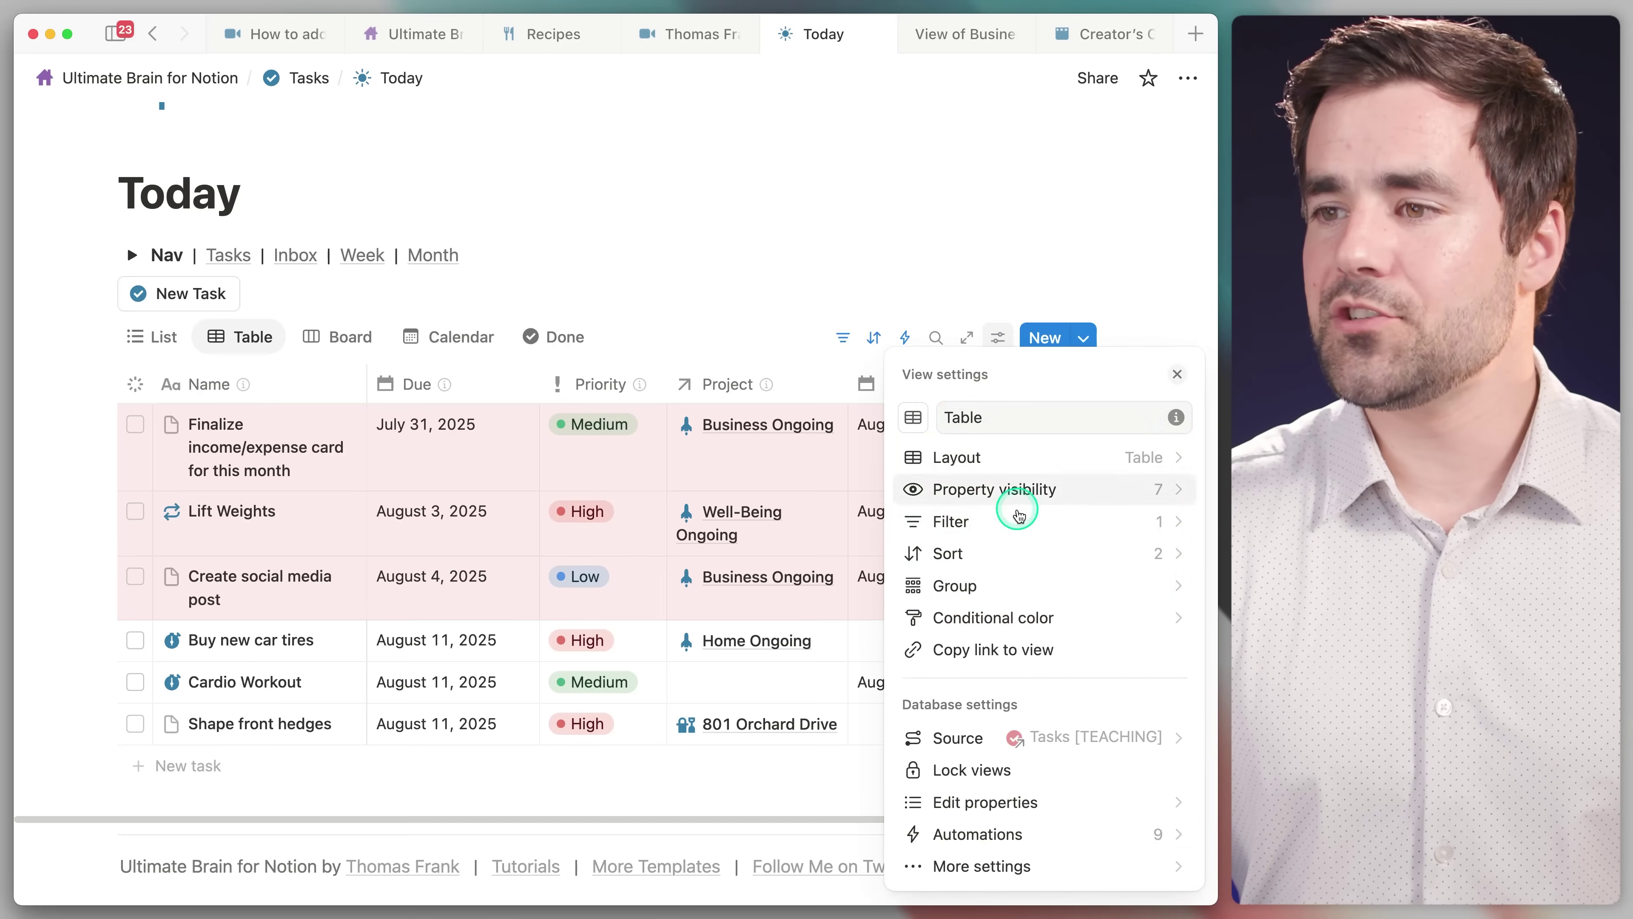
Add a second conditional colour rule based on Priority, then check Cardio Workout's priority options
{"action": "left_click", "coordinate": [1093, 619]}
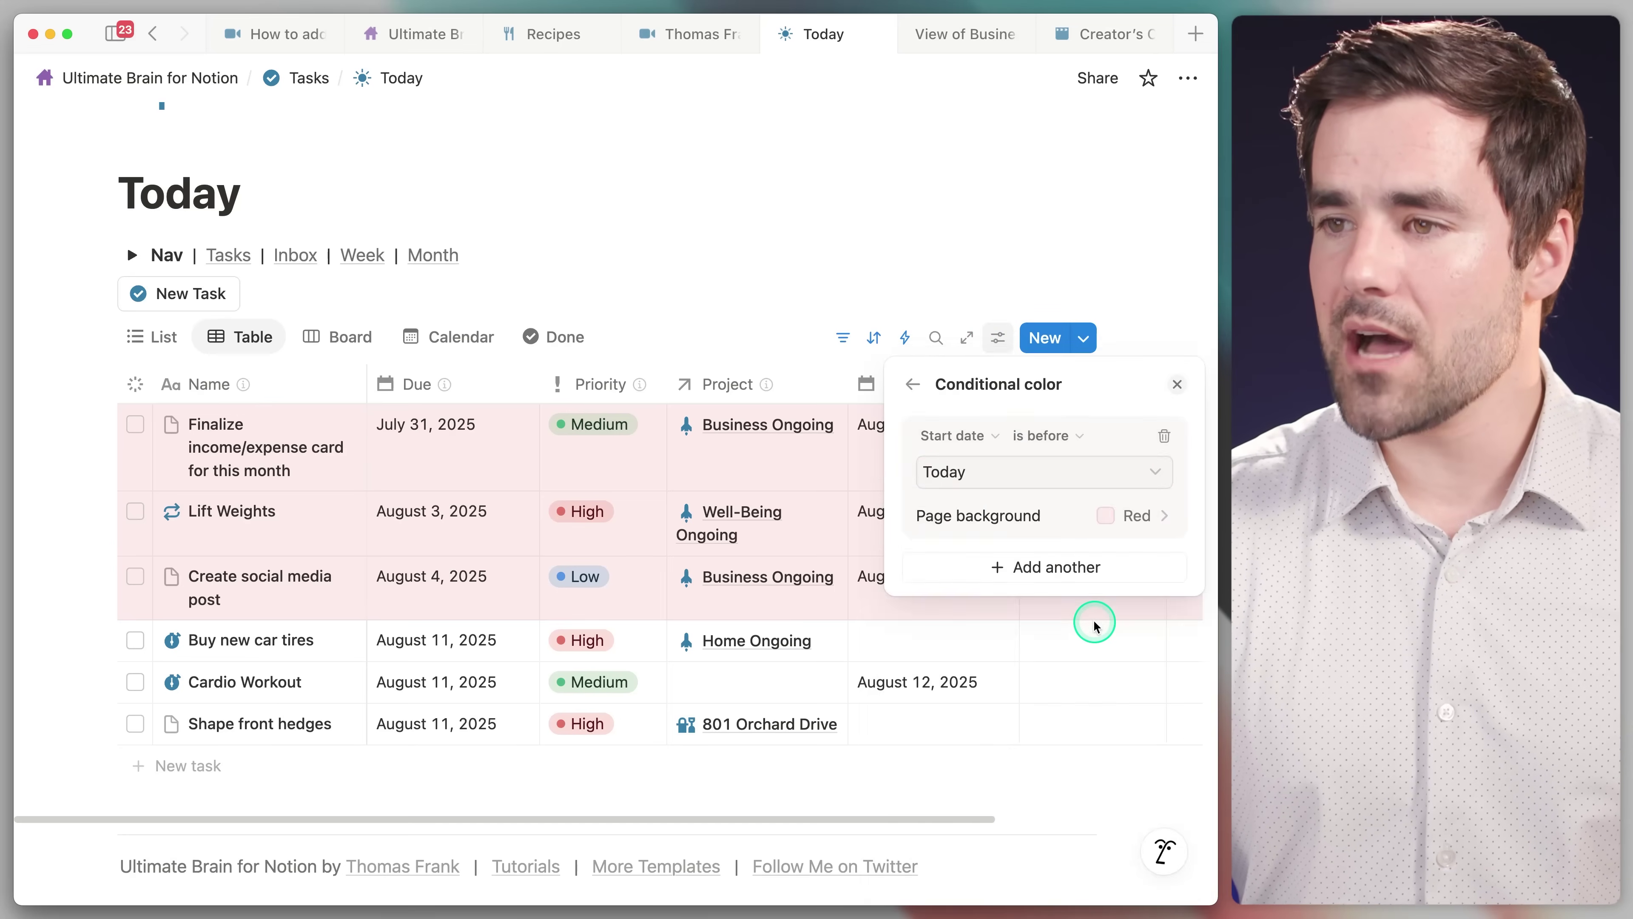
{"action": "left_click", "coordinate": [1125, 572]}
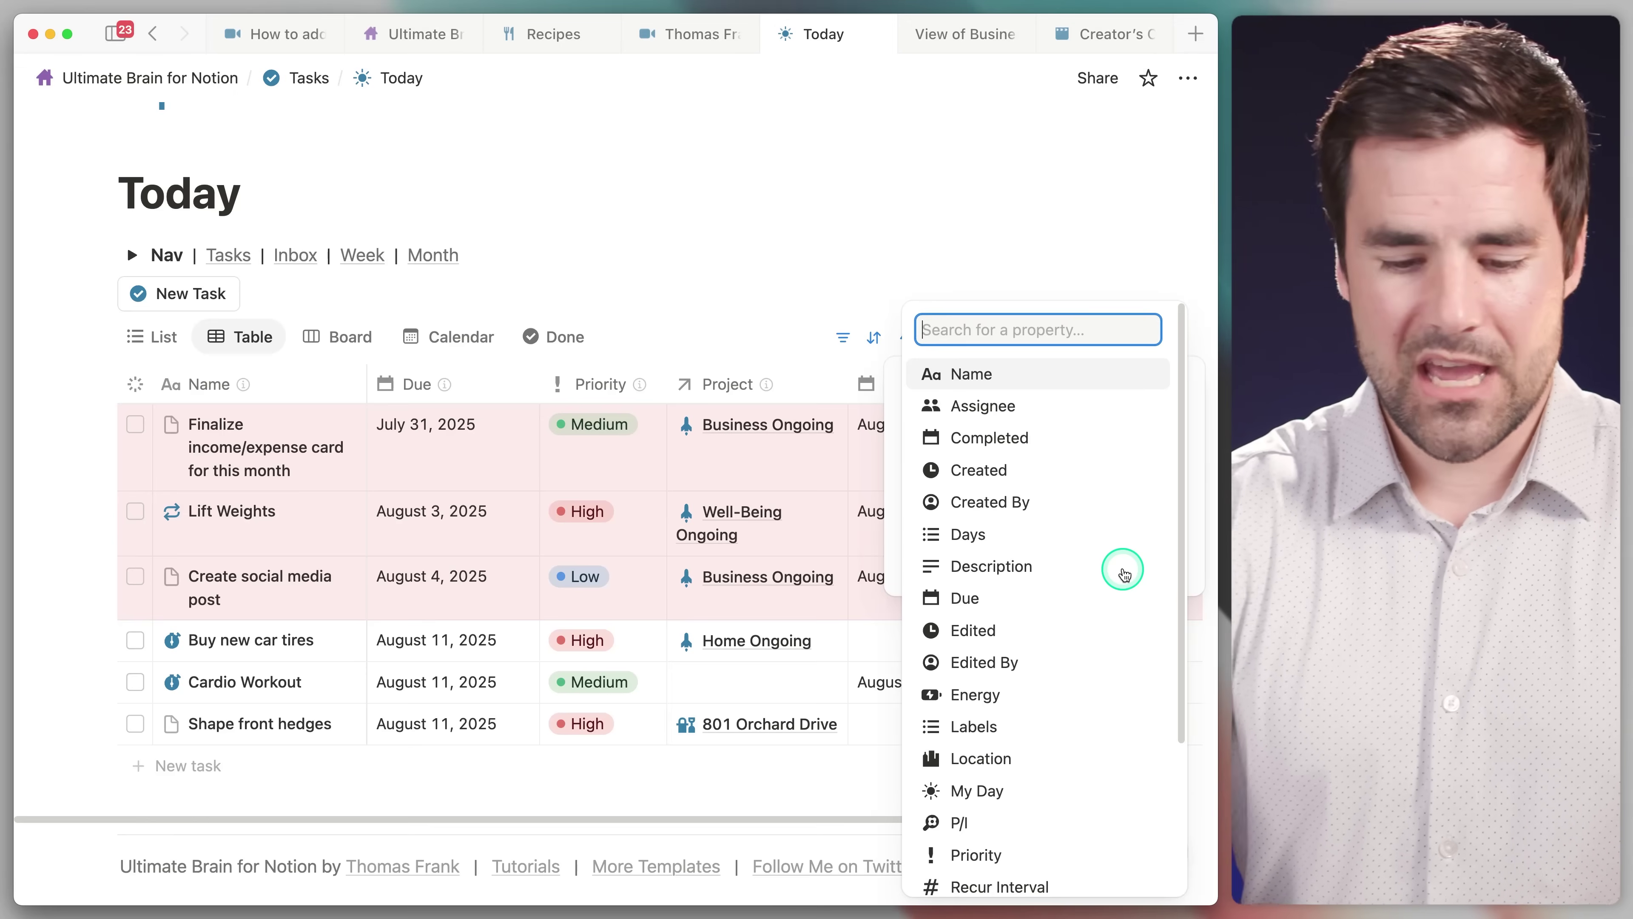
{"action": "type", "text": "prio"}
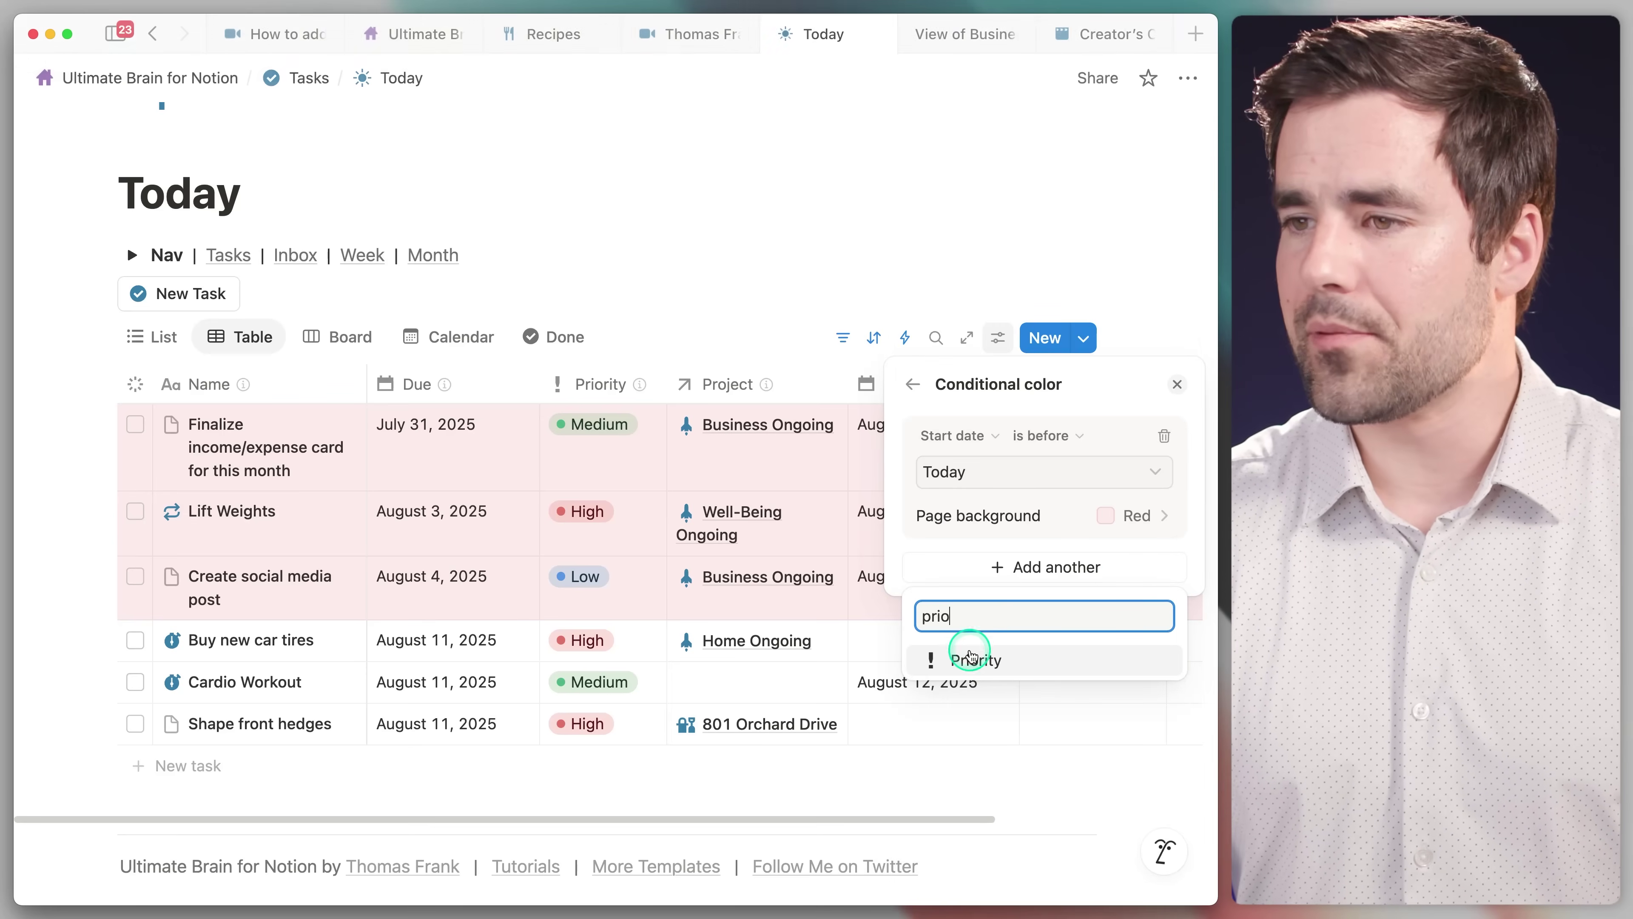
{"action": "left_click", "coordinate": [1011, 662]}
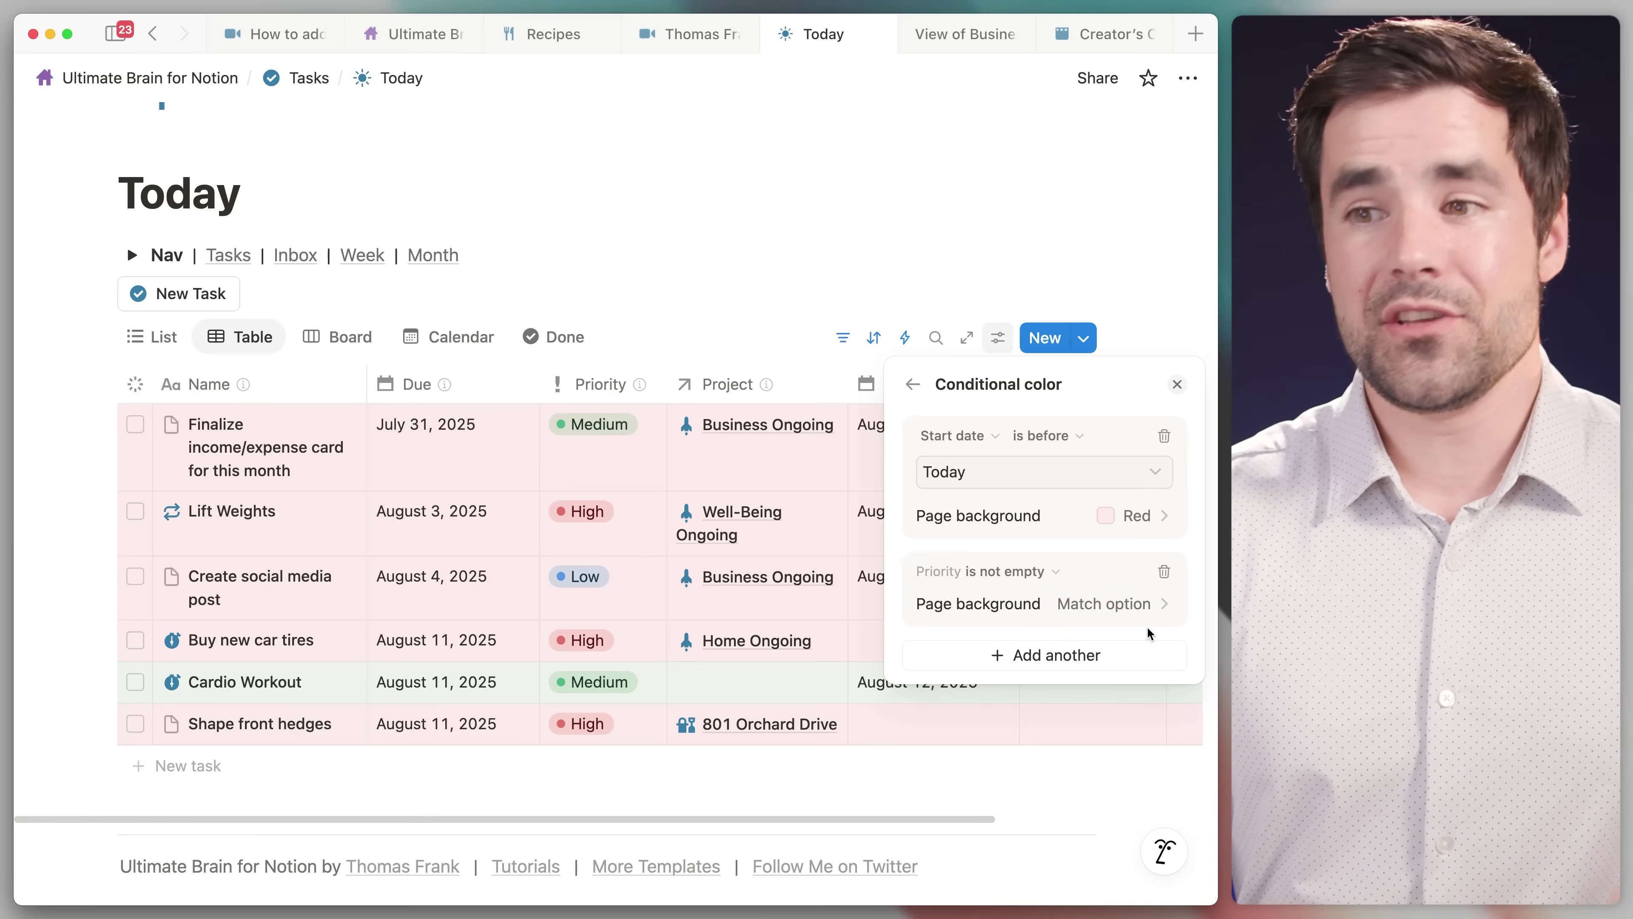
{"action": "left_click", "coordinate": [633, 729]}
{"action": "left_click", "coordinate": [621, 681]}
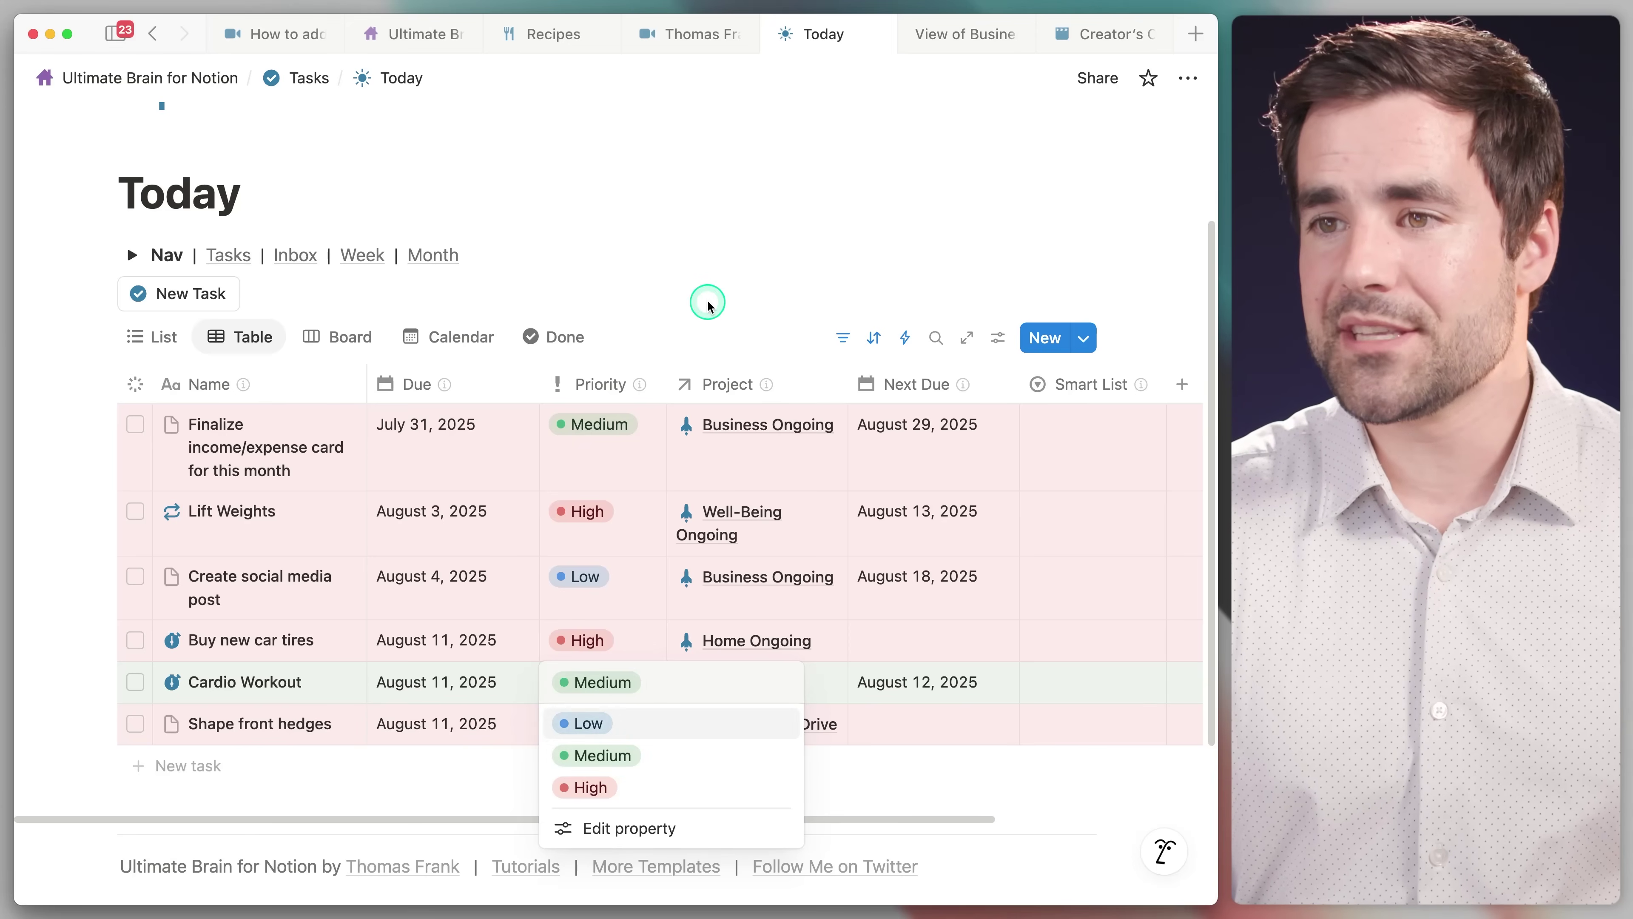
{"action": "key", "text": "Escape"}
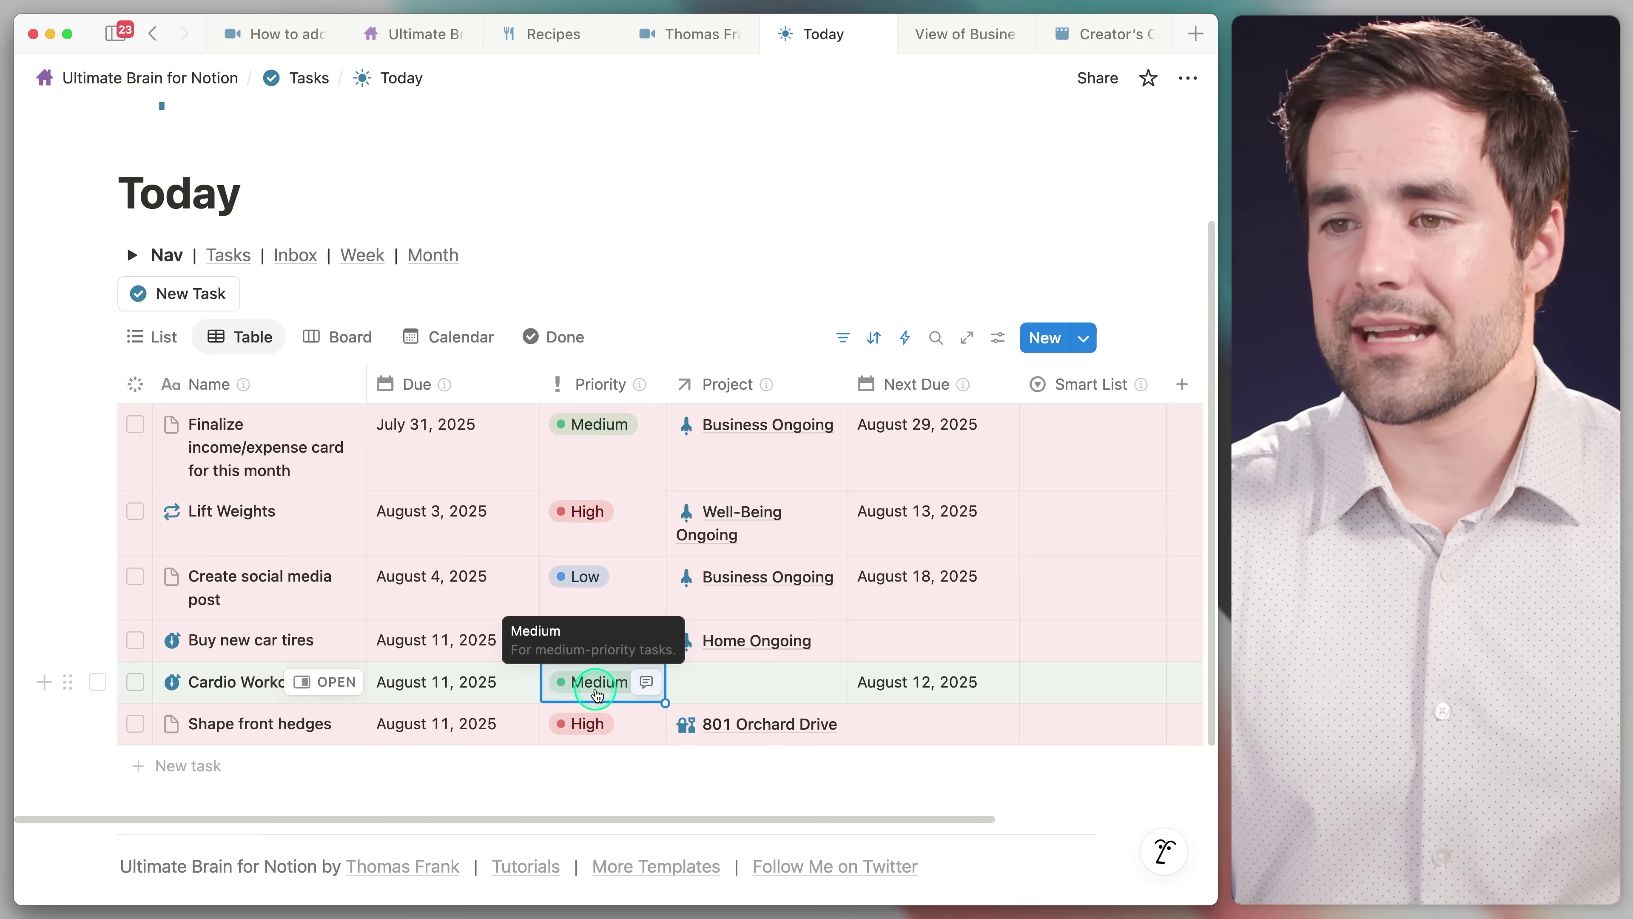
Set the Priority rule to 'is High' with Match option turned off
{"action": "left_click", "coordinate": [996, 339]}
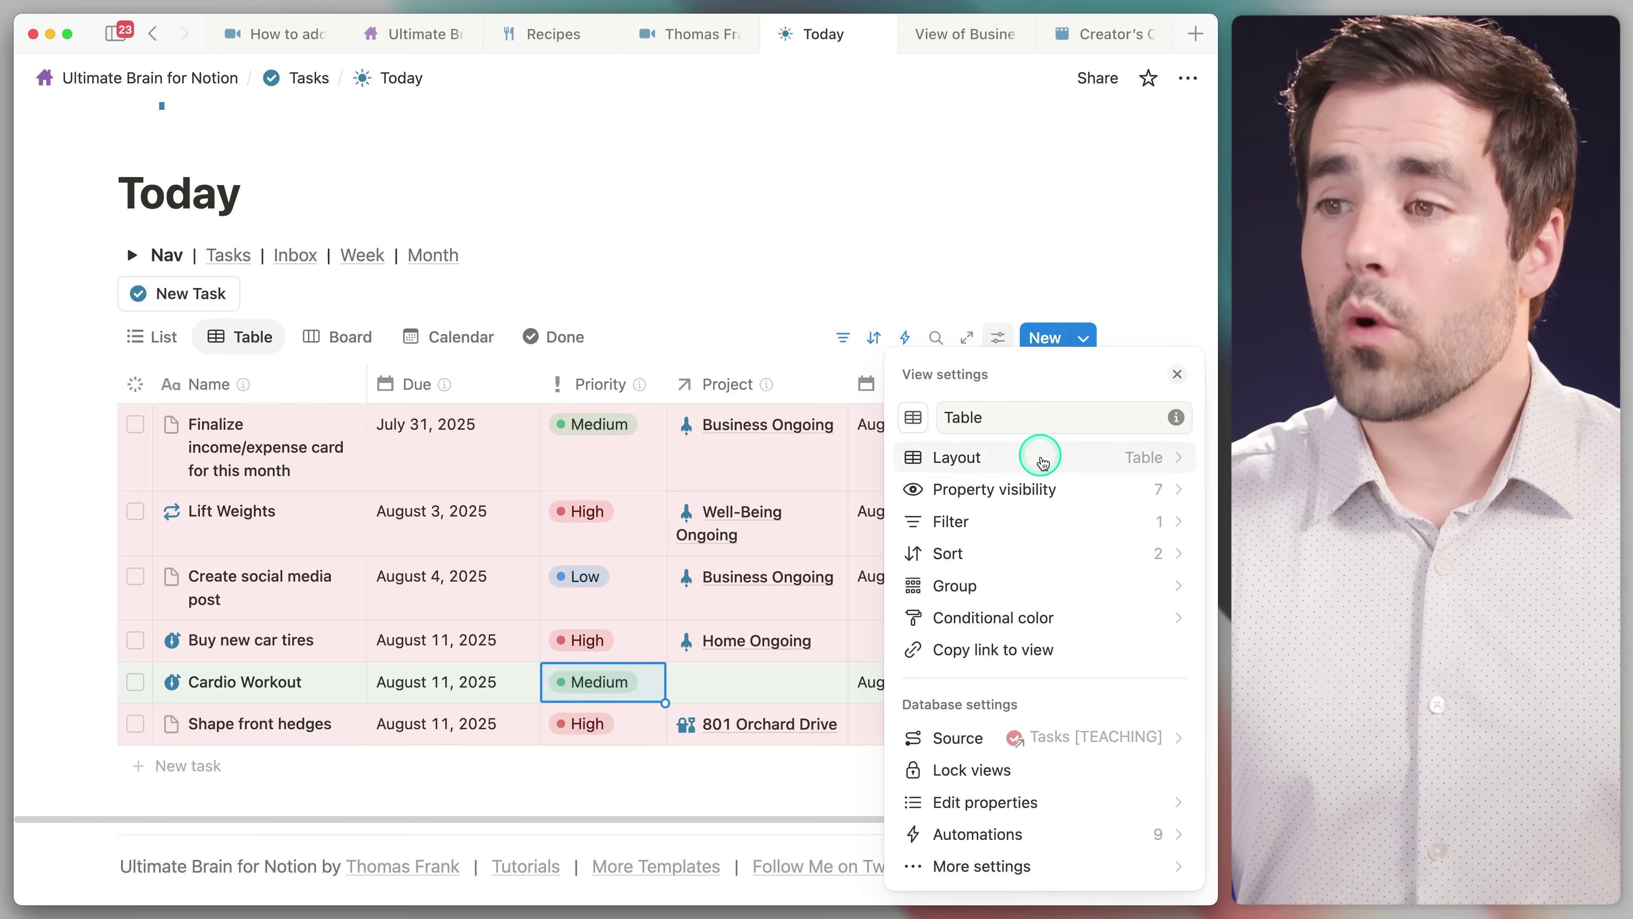
{"action": "left_click", "coordinate": [1064, 619]}
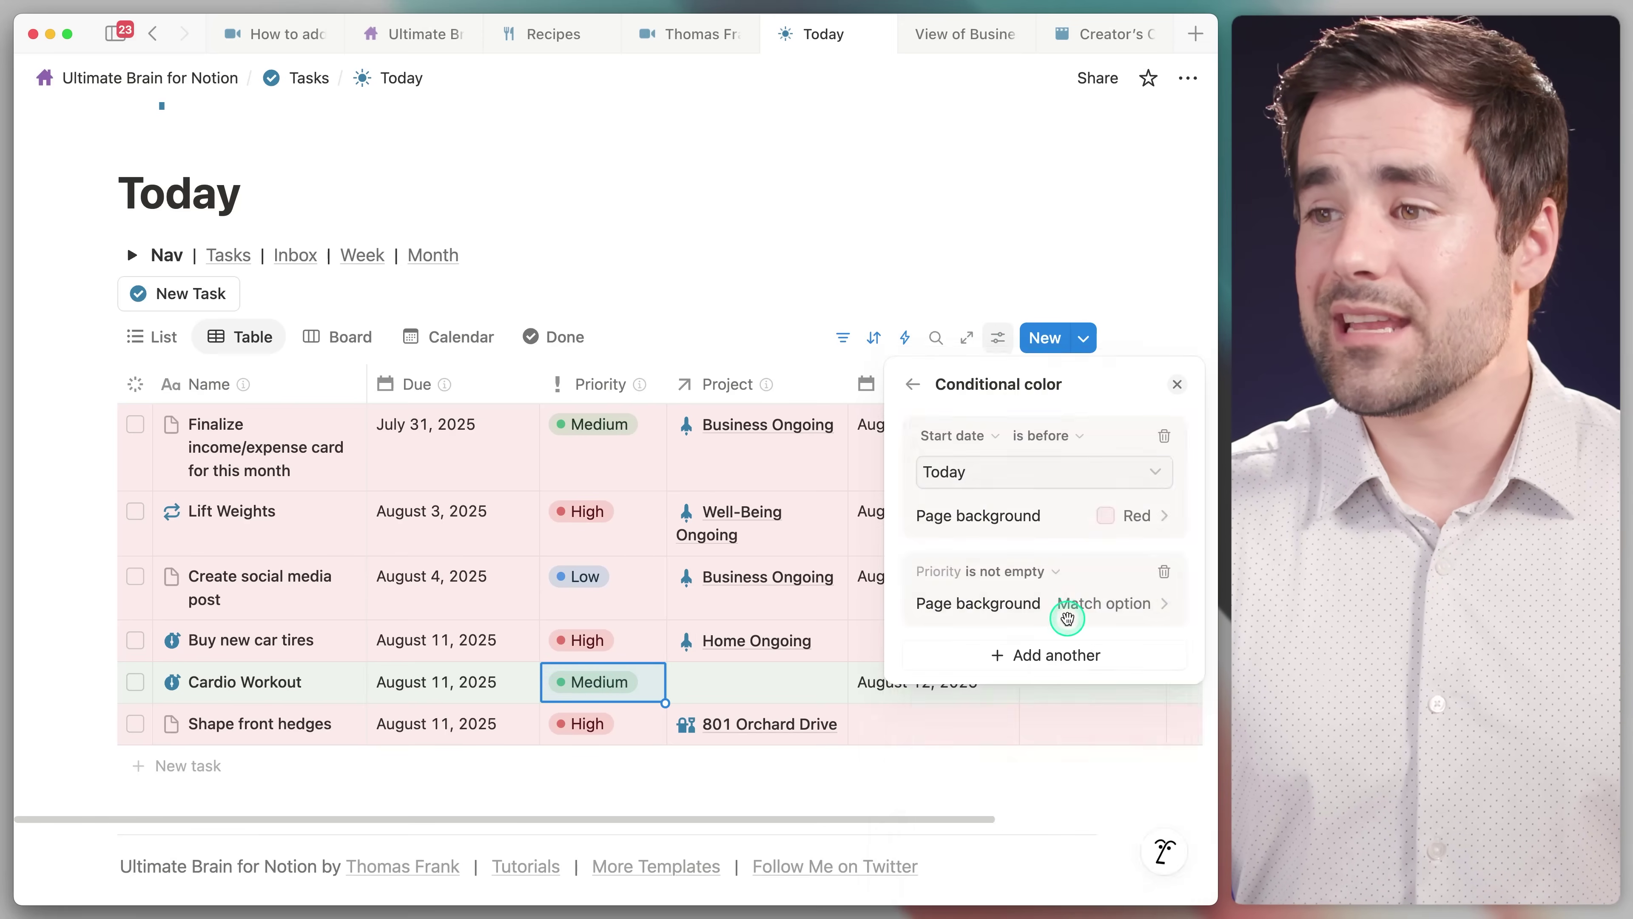
{"action": "left_click", "coordinate": [1114, 603]}
{"action": "left_click", "coordinate": [1170, 634]}
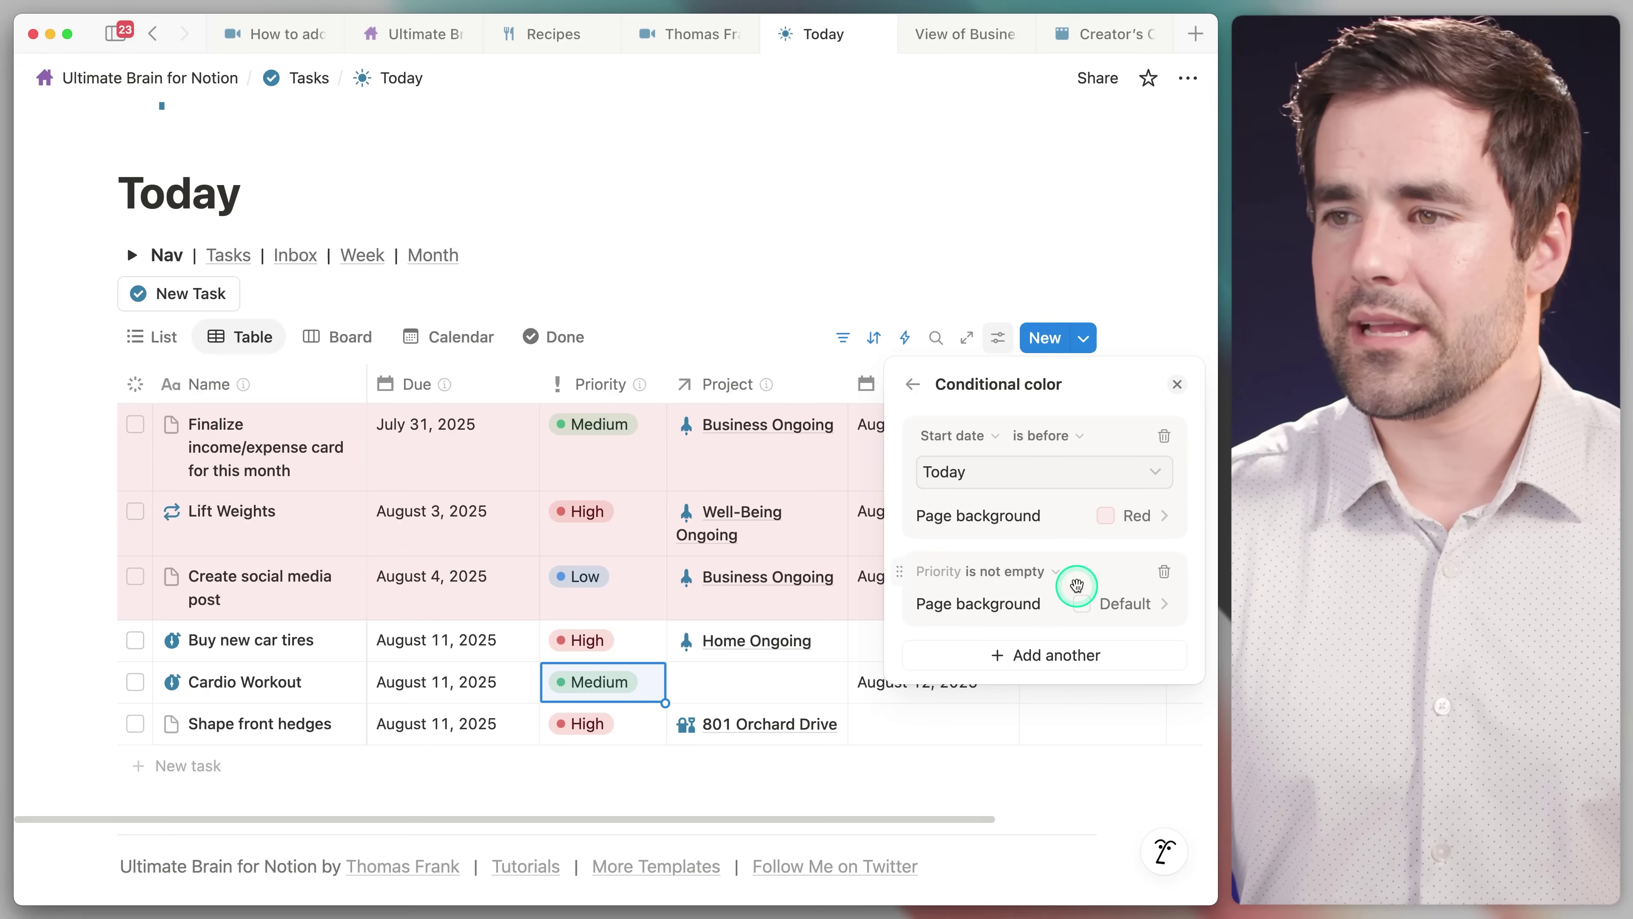
{"action": "left_click", "coordinate": [1037, 575]}
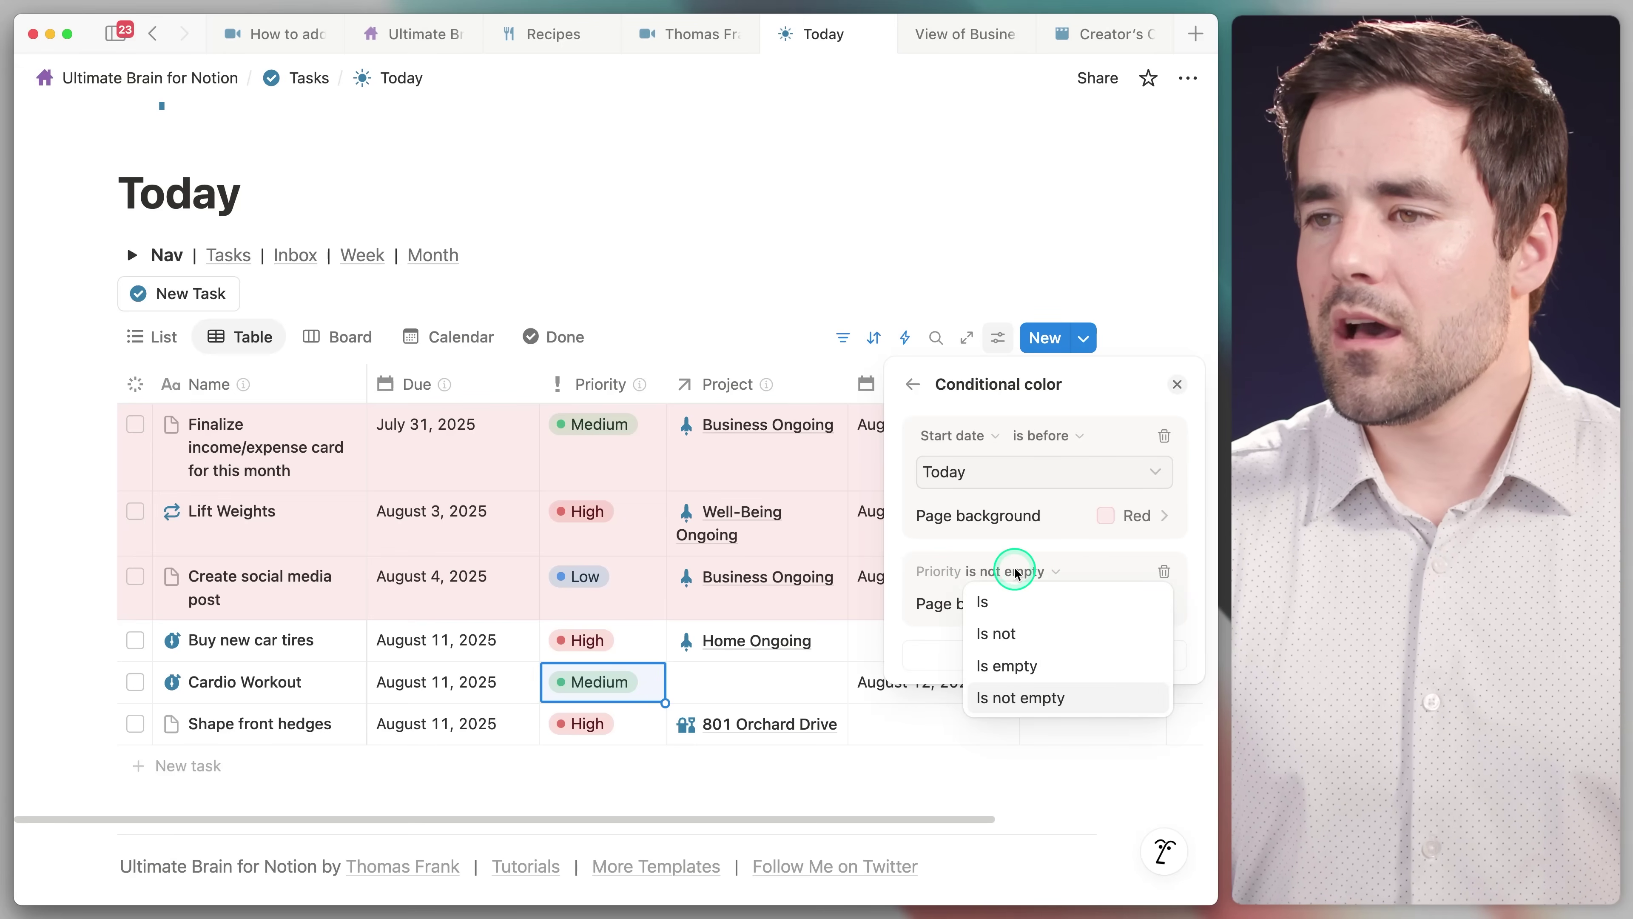
{"action": "left_click", "coordinate": [1013, 601]}
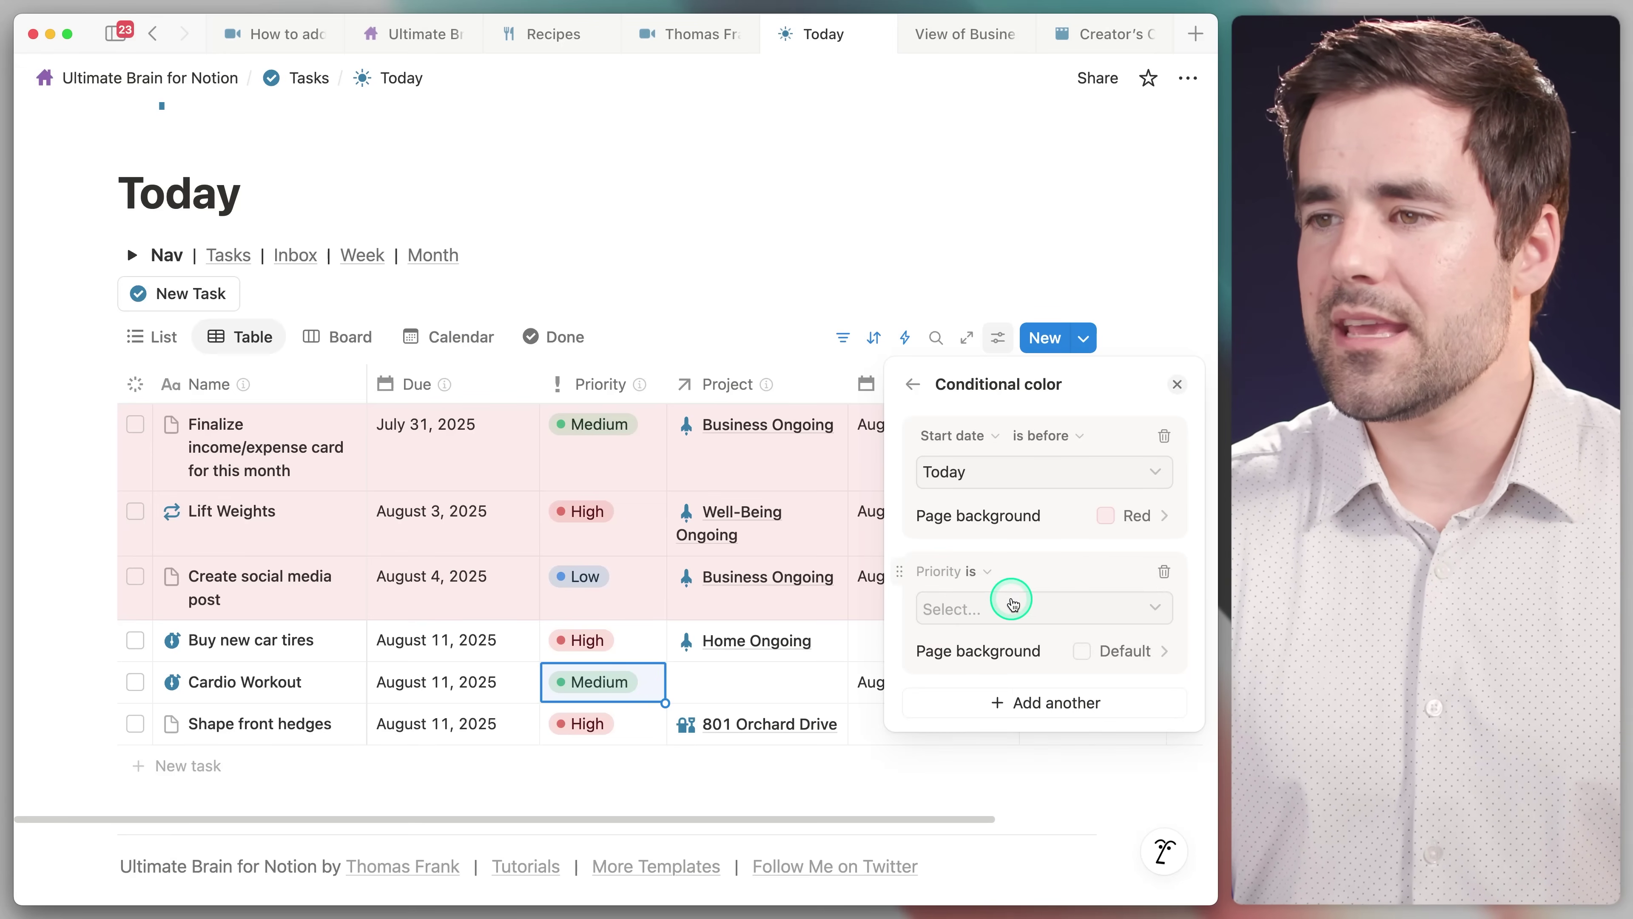
{"action": "left_click", "coordinate": [1047, 606]}
{"action": "left_click", "coordinate": [946, 783]}
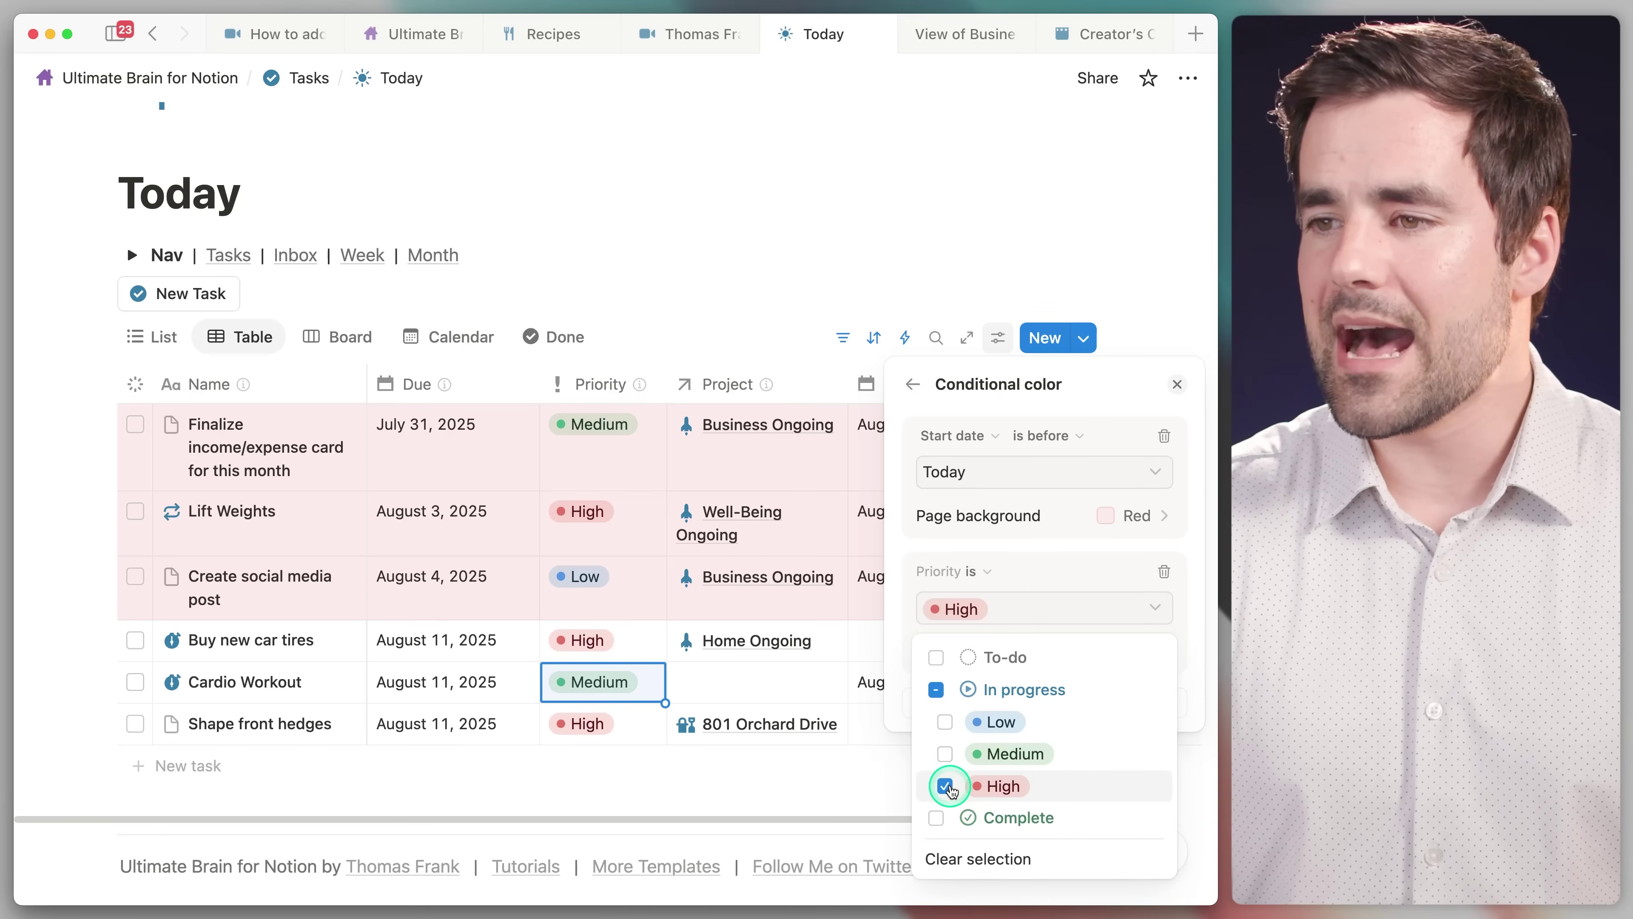
{"action": "left_click", "coordinate": [1031, 582]}
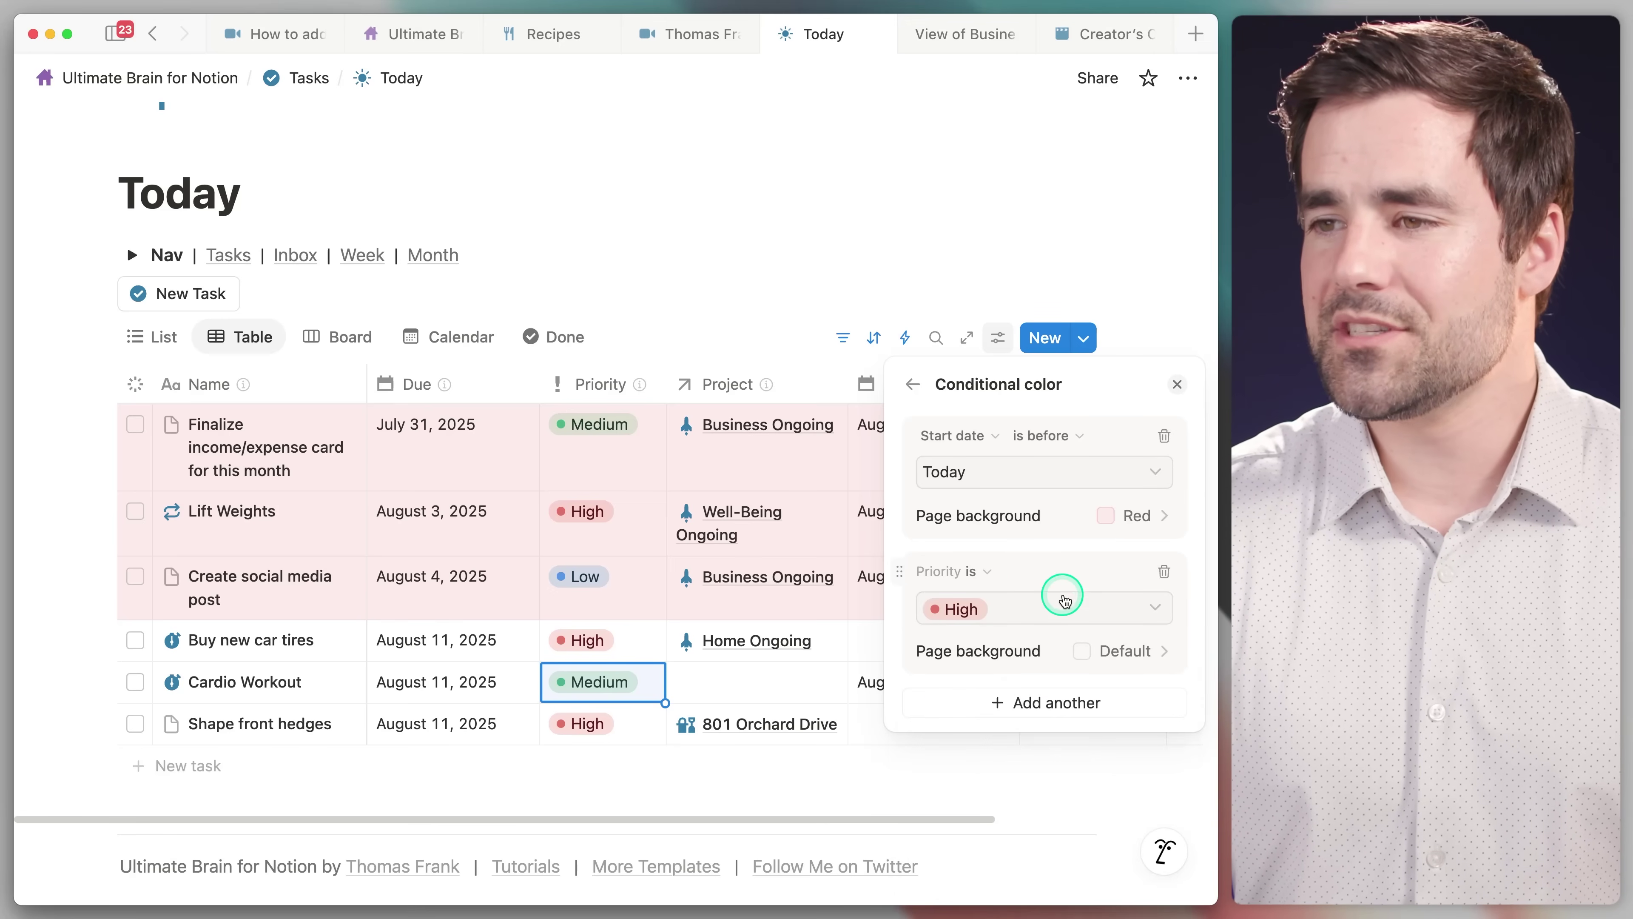
Give High-priority rows a Yellow page background
{"action": "left_click", "coordinate": [1119, 653]}
{"action": "left_click", "coordinate": [1173, 684]}
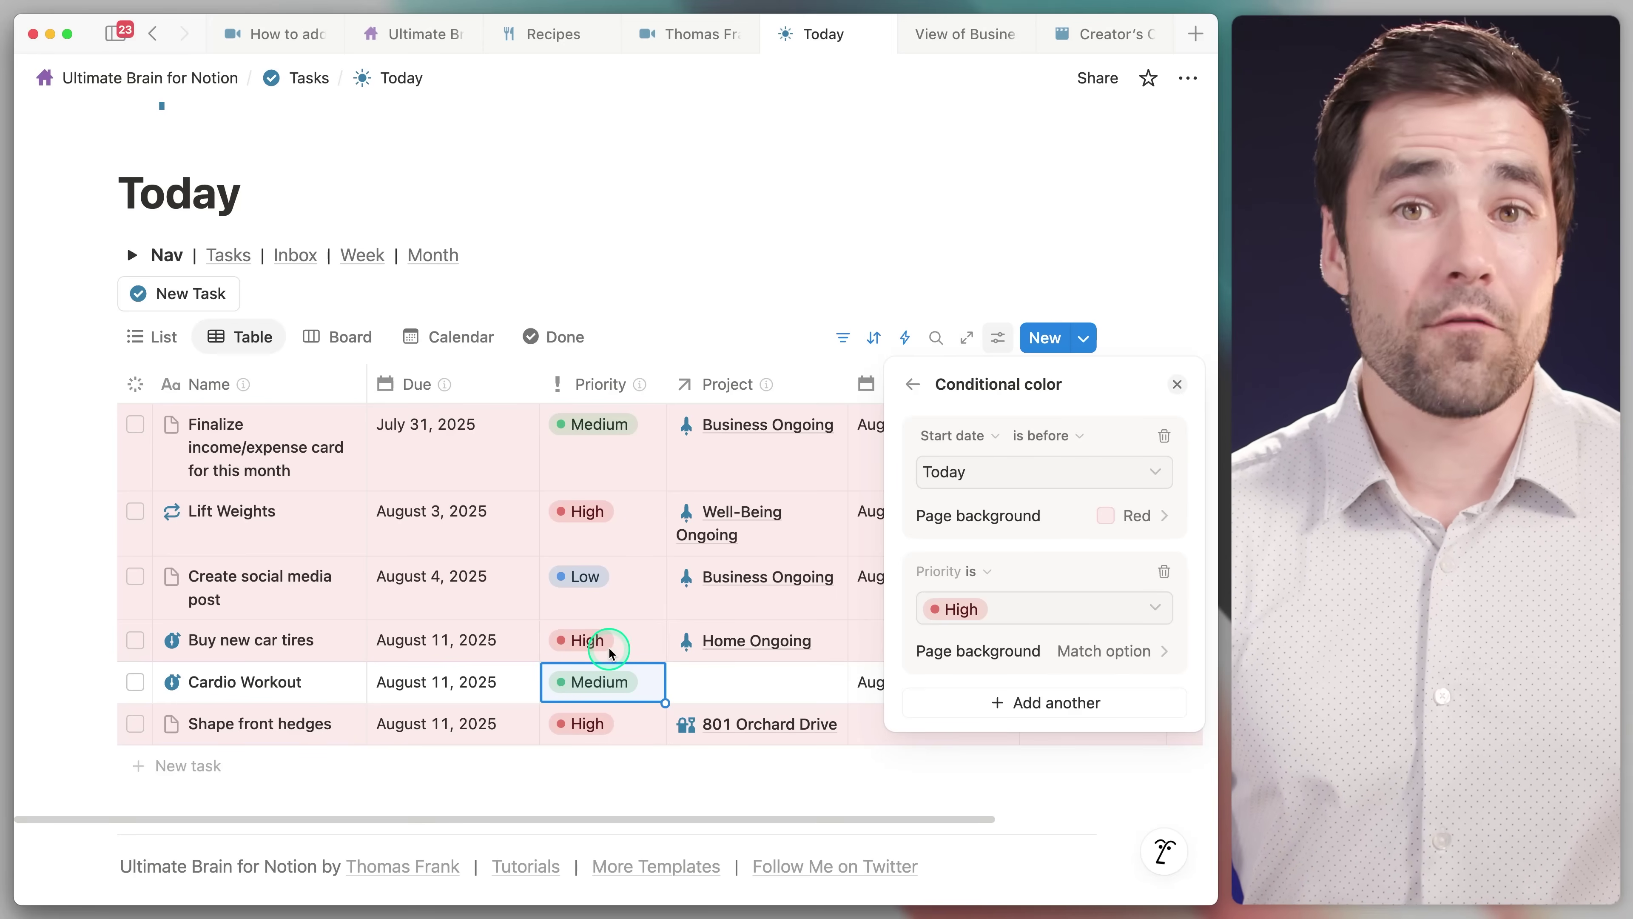
{"action": "left_click", "coordinate": [1098, 650]}
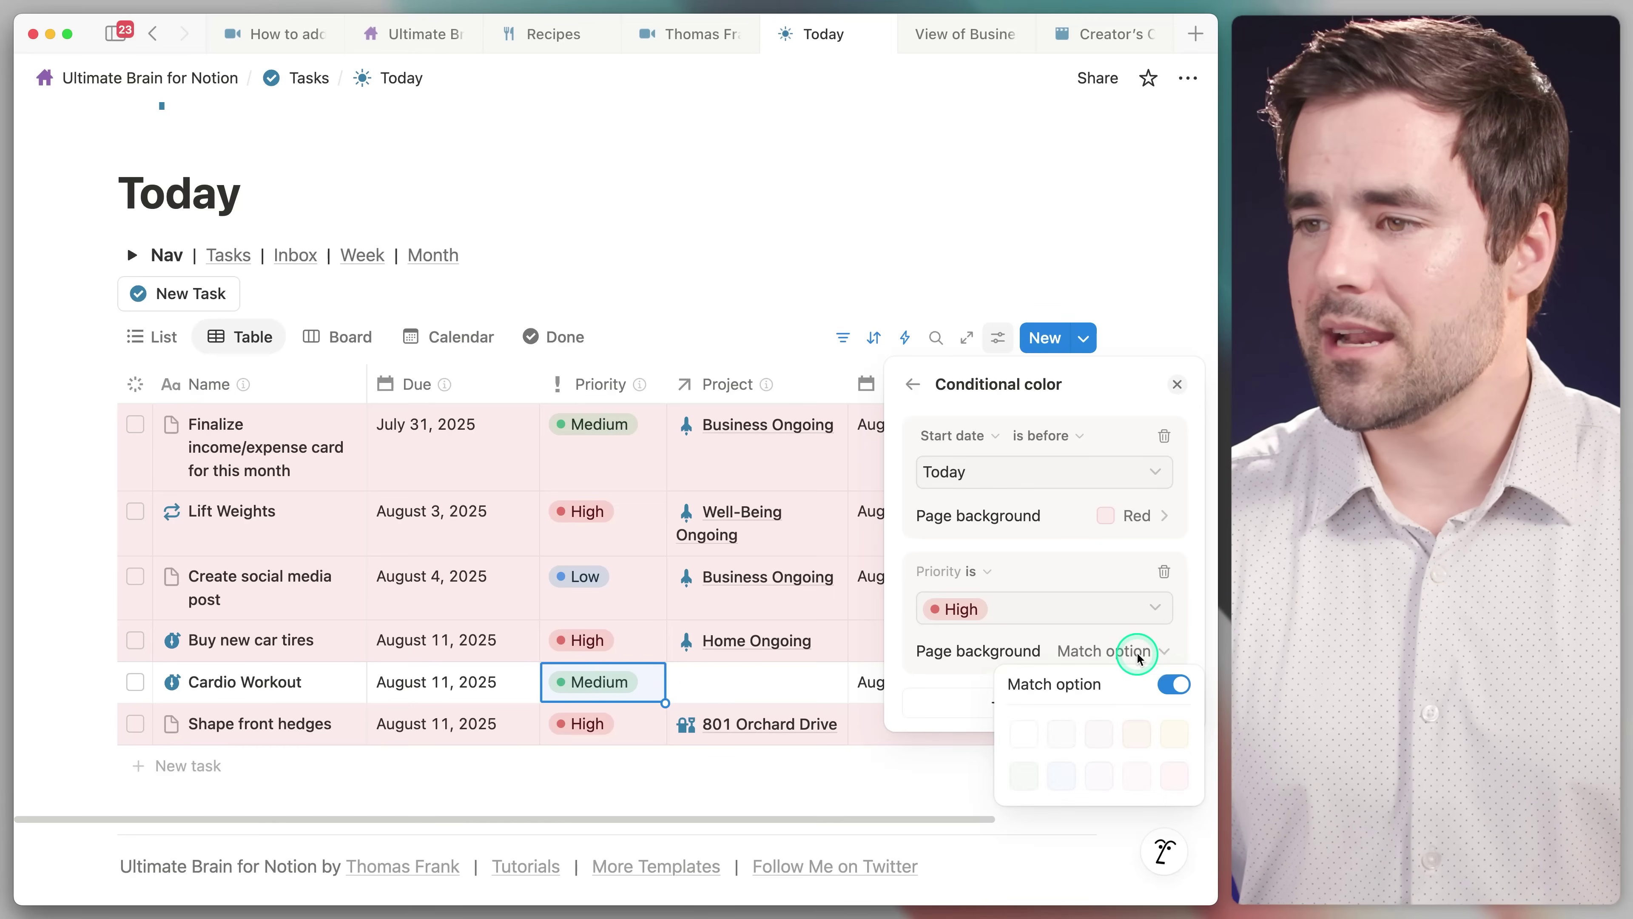
{"action": "left_click", "coordinate": [1177, 687]}
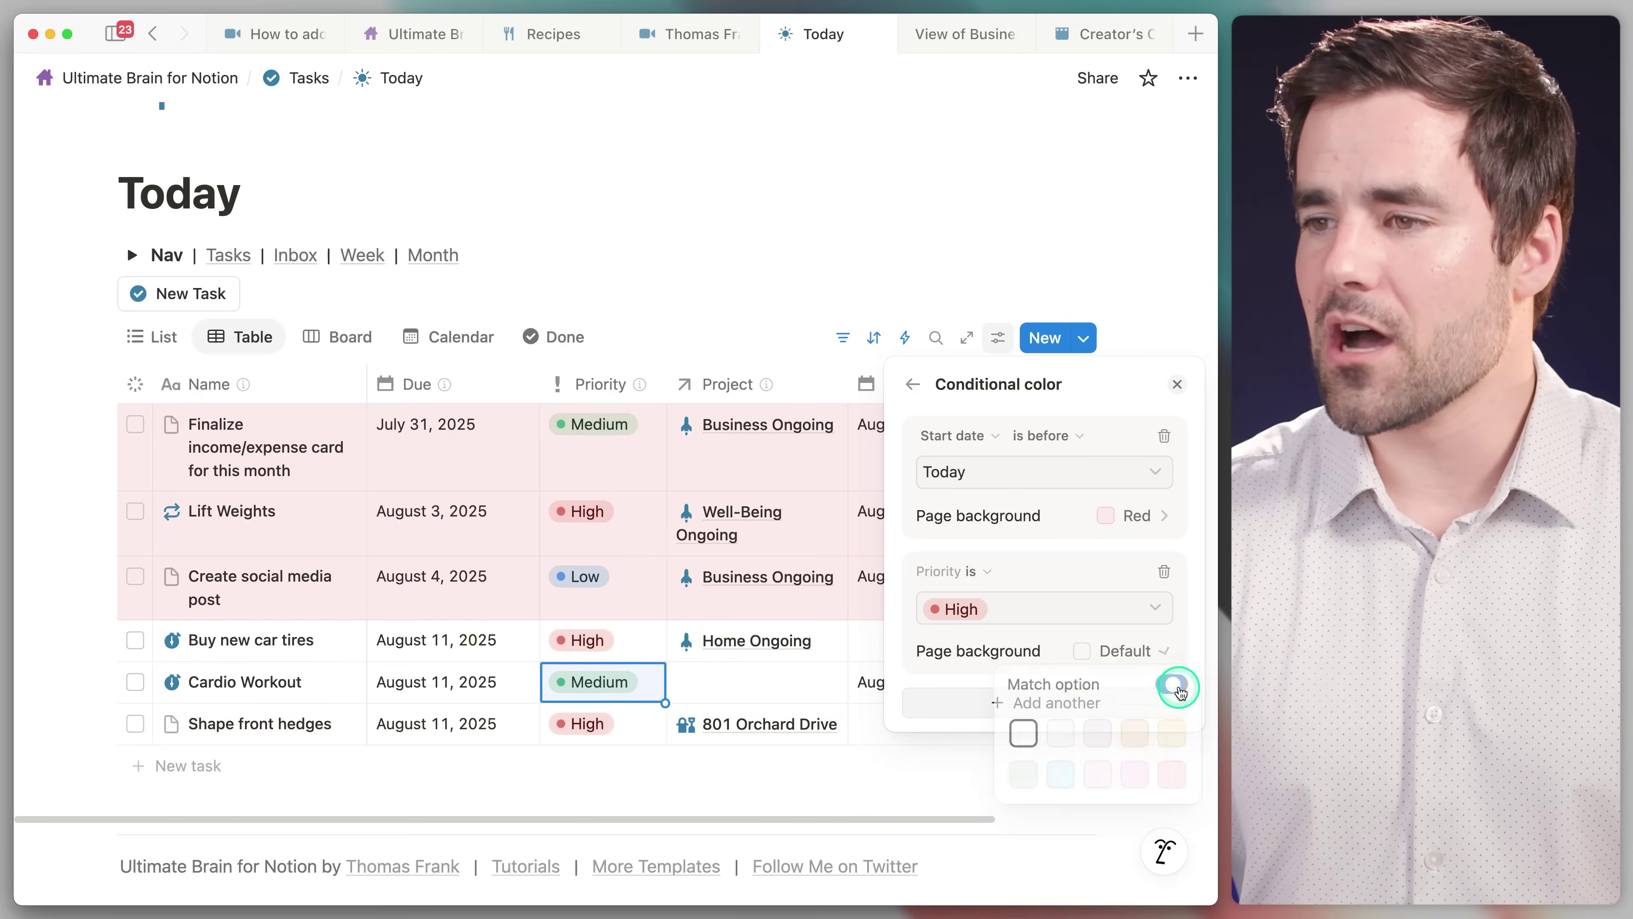
{"action": "left_click", "coordinate": [1157, 653]}
{"action": "left_click", "coordinate": [1174, 733]}
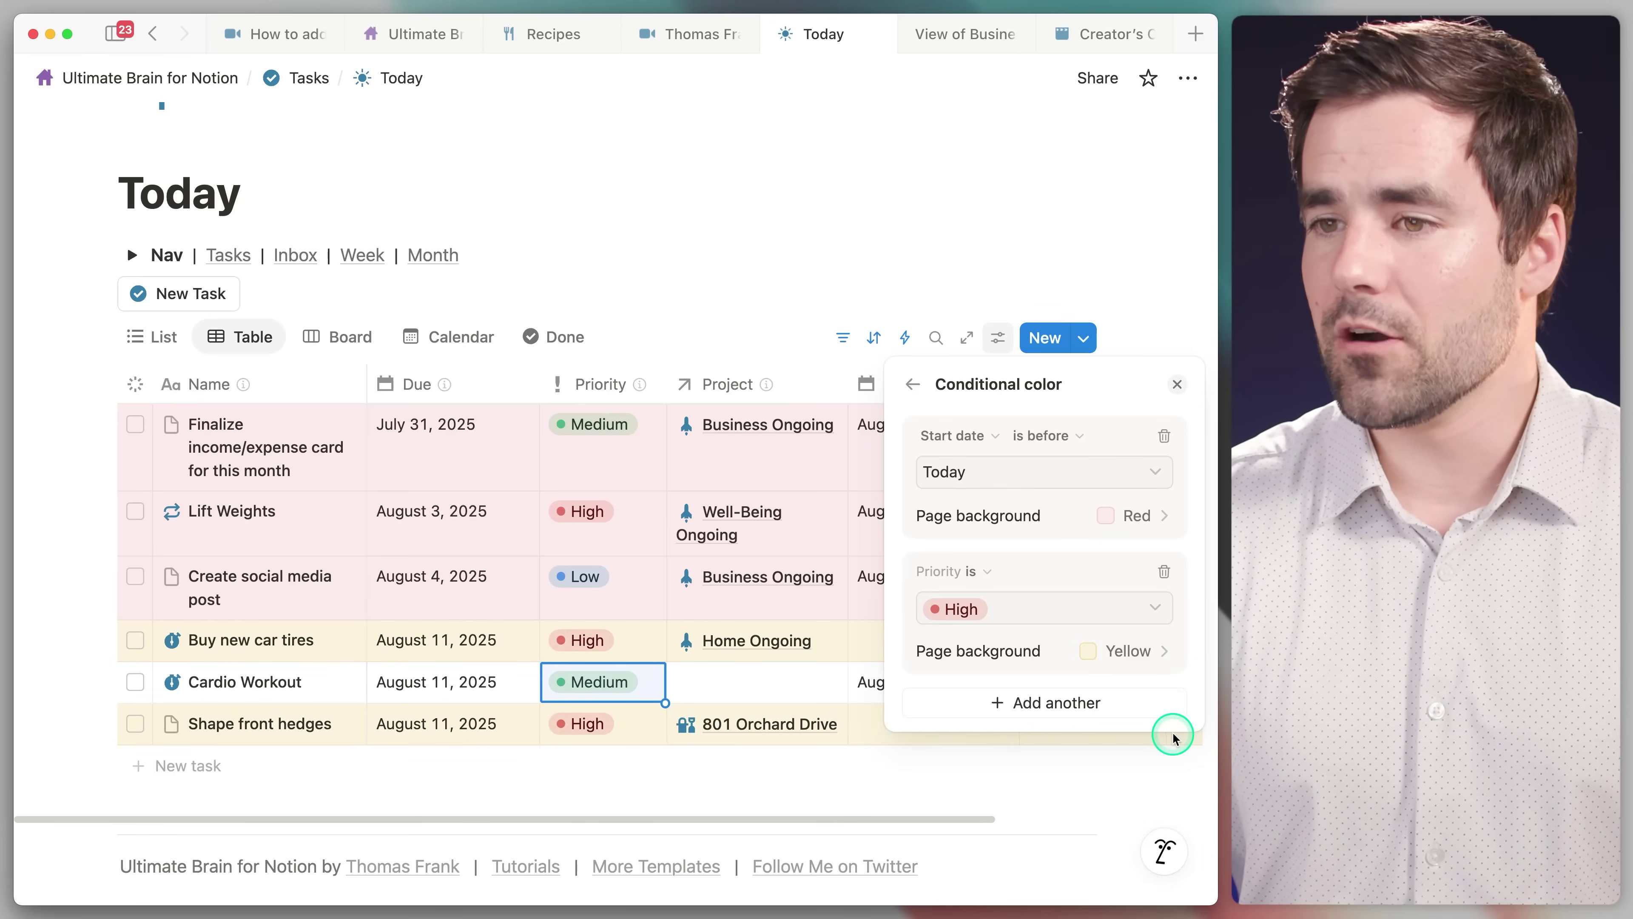
Close the Conditional color panel and clear the Cardio Workout priority cell selection
{"action": "left_click", "coordinate": [1176, 384]}
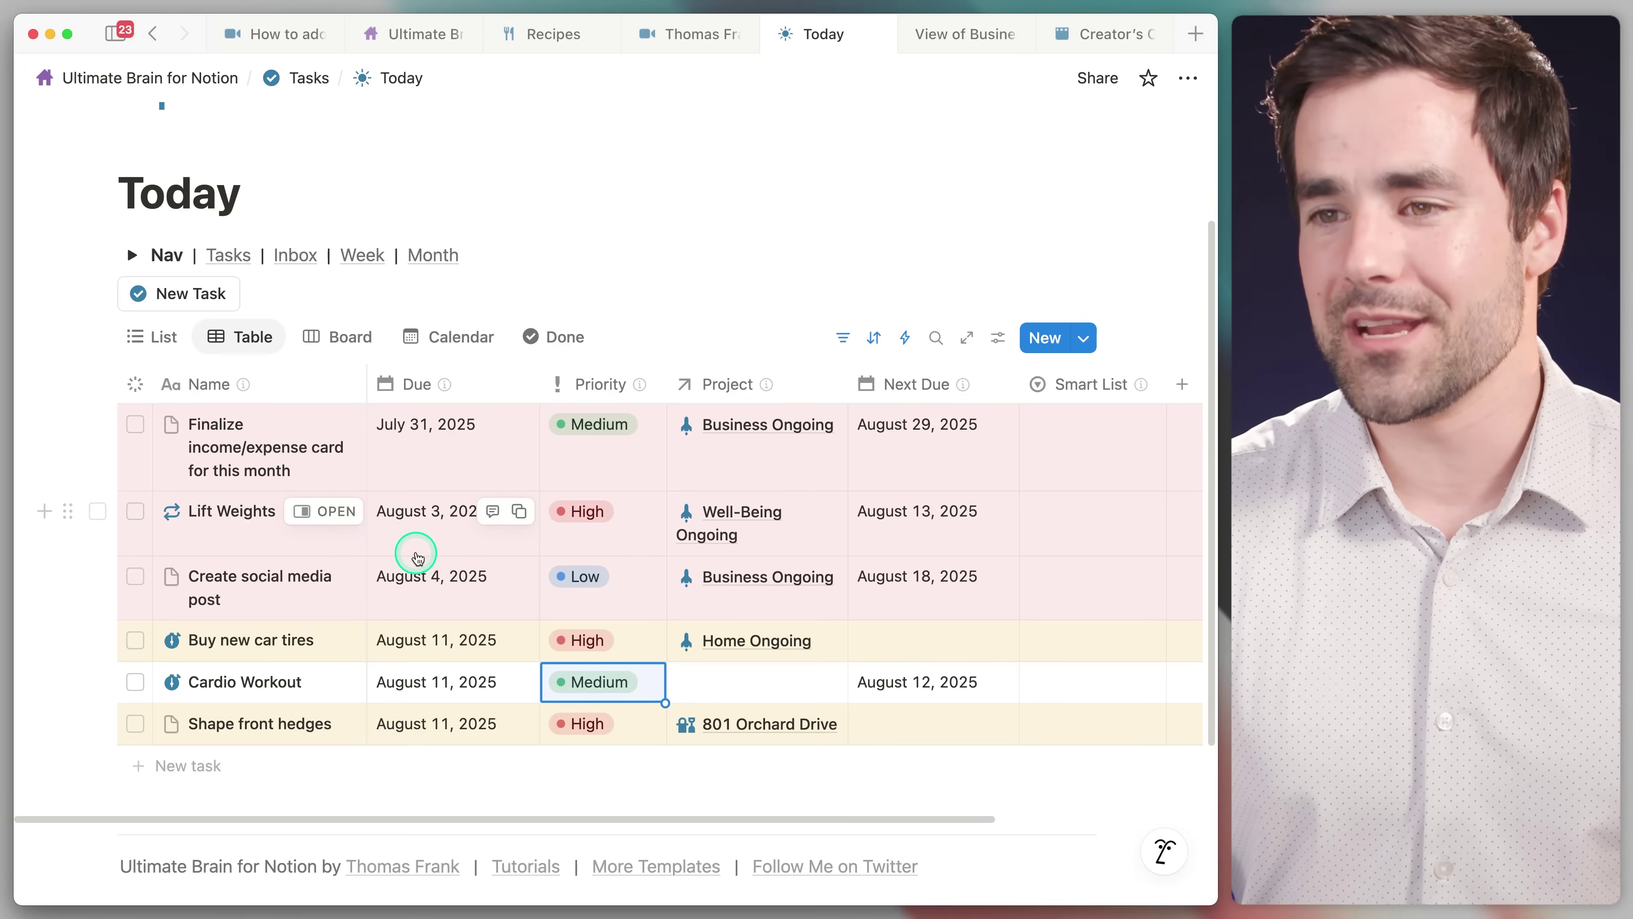
{"action": "key", "text": "Escape"}
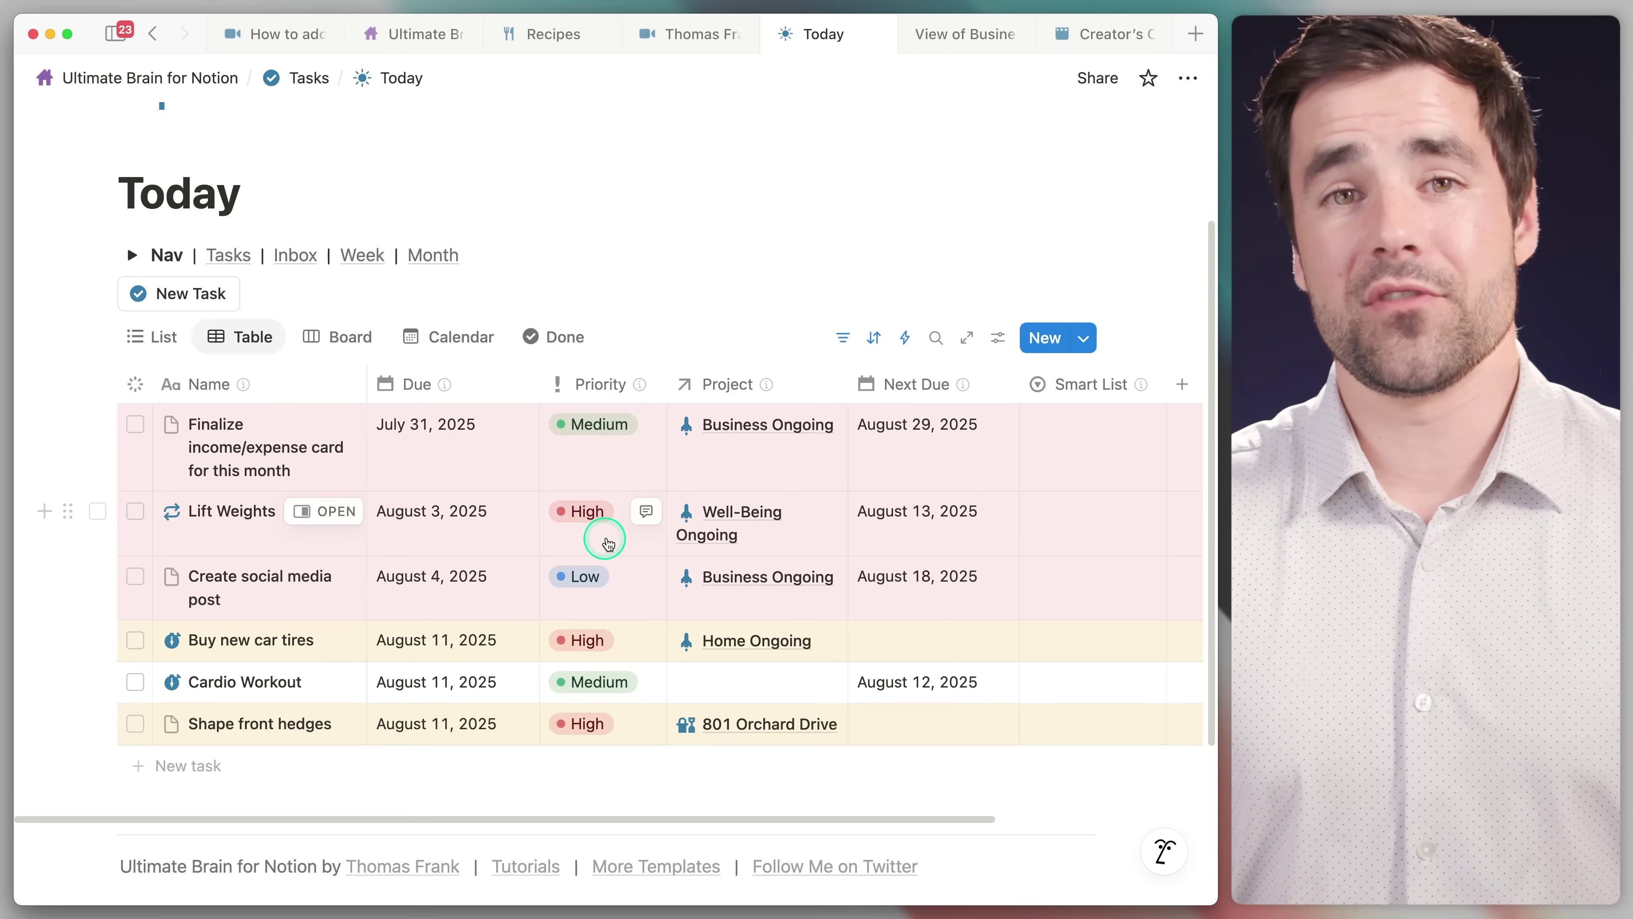
Glance at the Ultimate Brain, Recipes and video gallery pages, then open Today's Layout settings
{"action": "left_click", "coordinate": [414, 36]}
{"action": "left_click", "coordinate": [543, 35]}
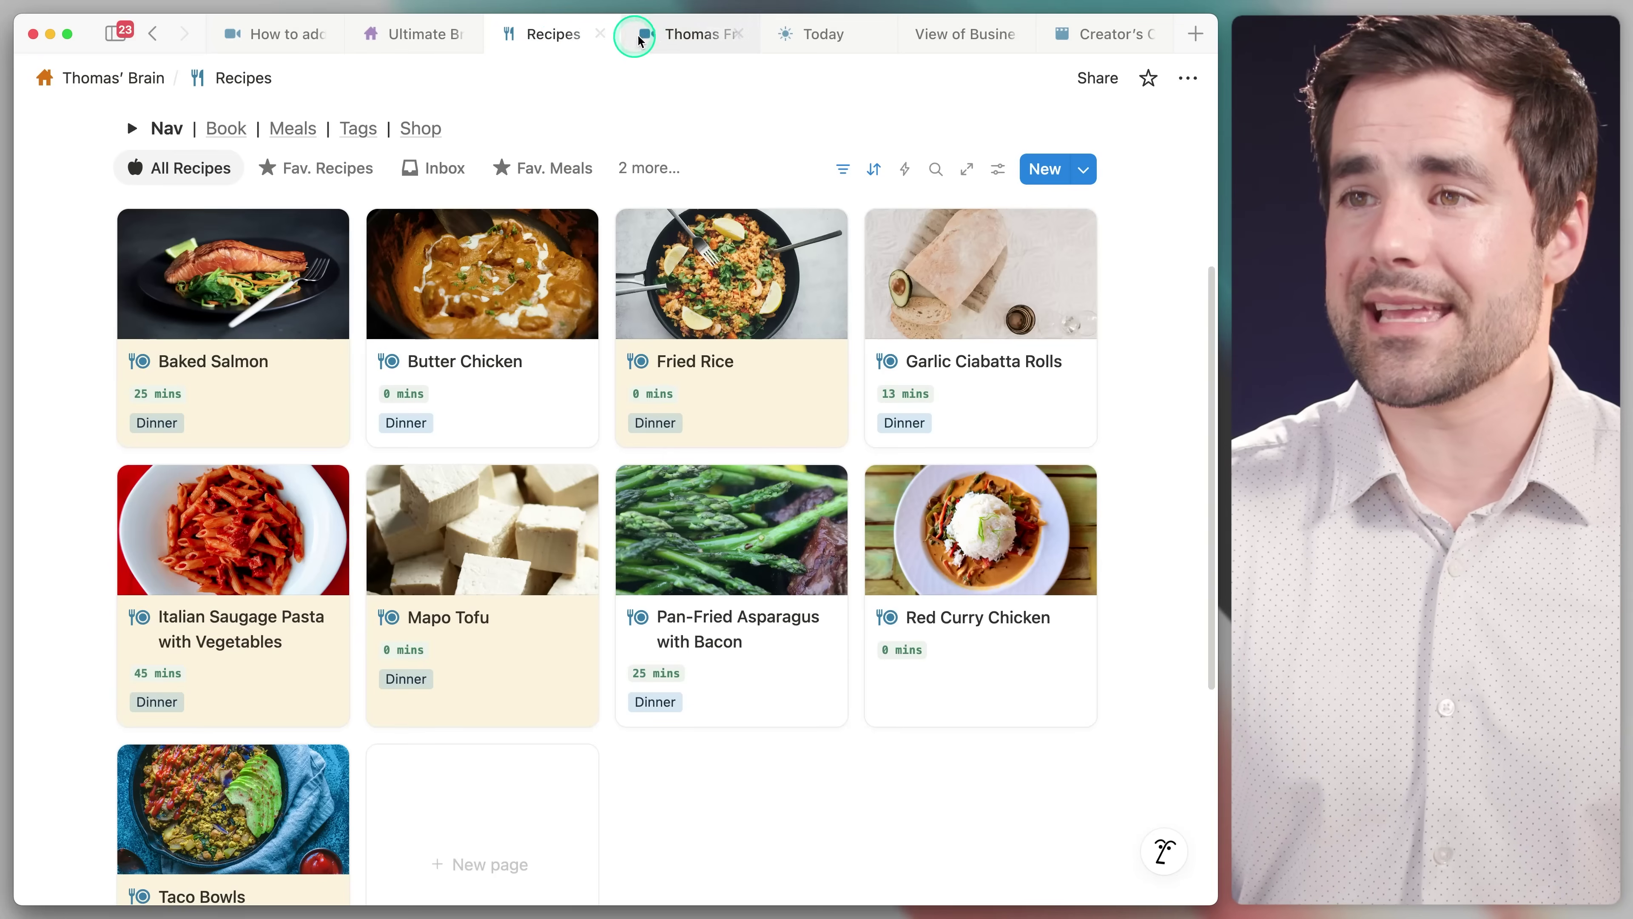
{"action": "left_click", "coordinate": [640, 37]}
{"action": "left_click", "coordinate": [794, 33]}
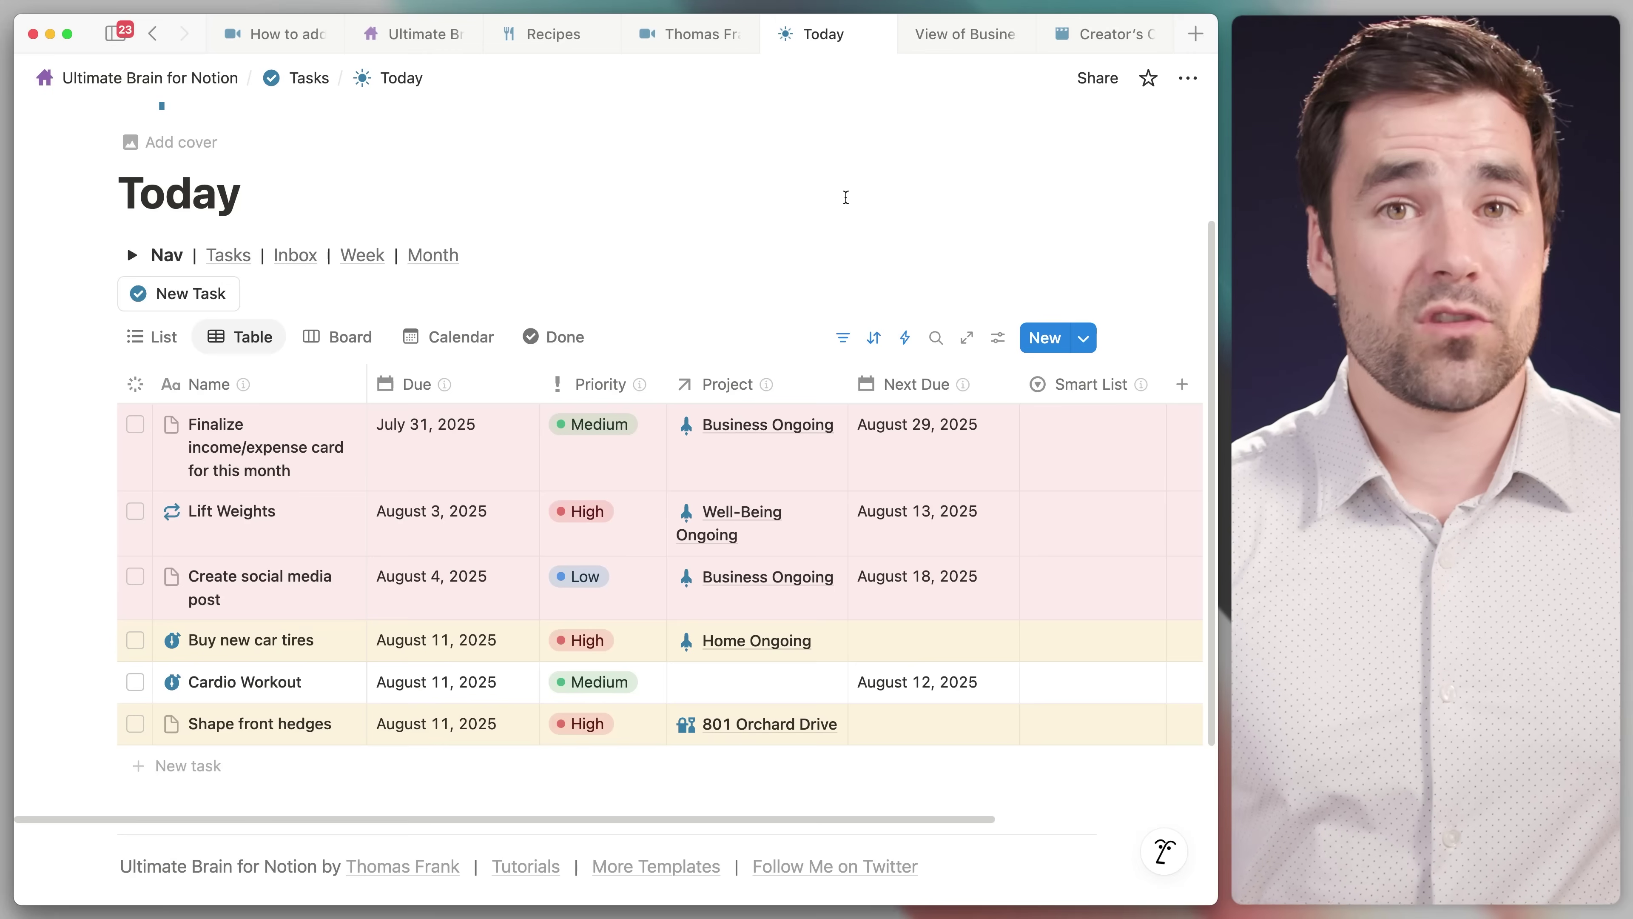
{"action": "left_click", "coordinate": [998, 337]}
{"action": "left_click", "coordinate": [1013, 458]}
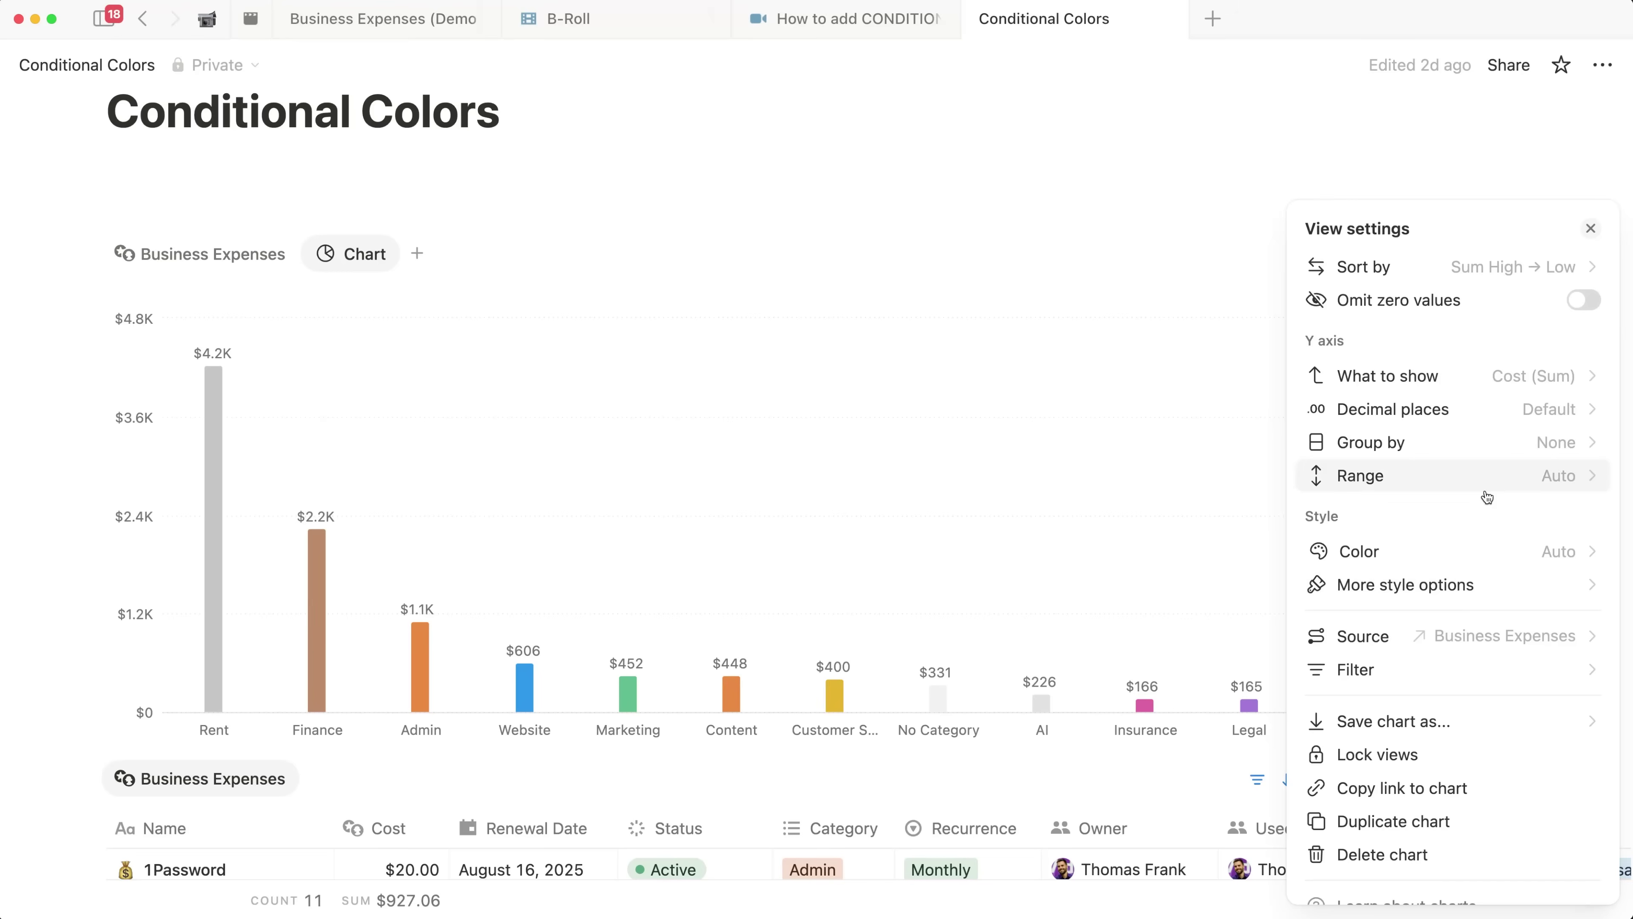
{"action": "left_click", "coordinate": [1477, 548]}
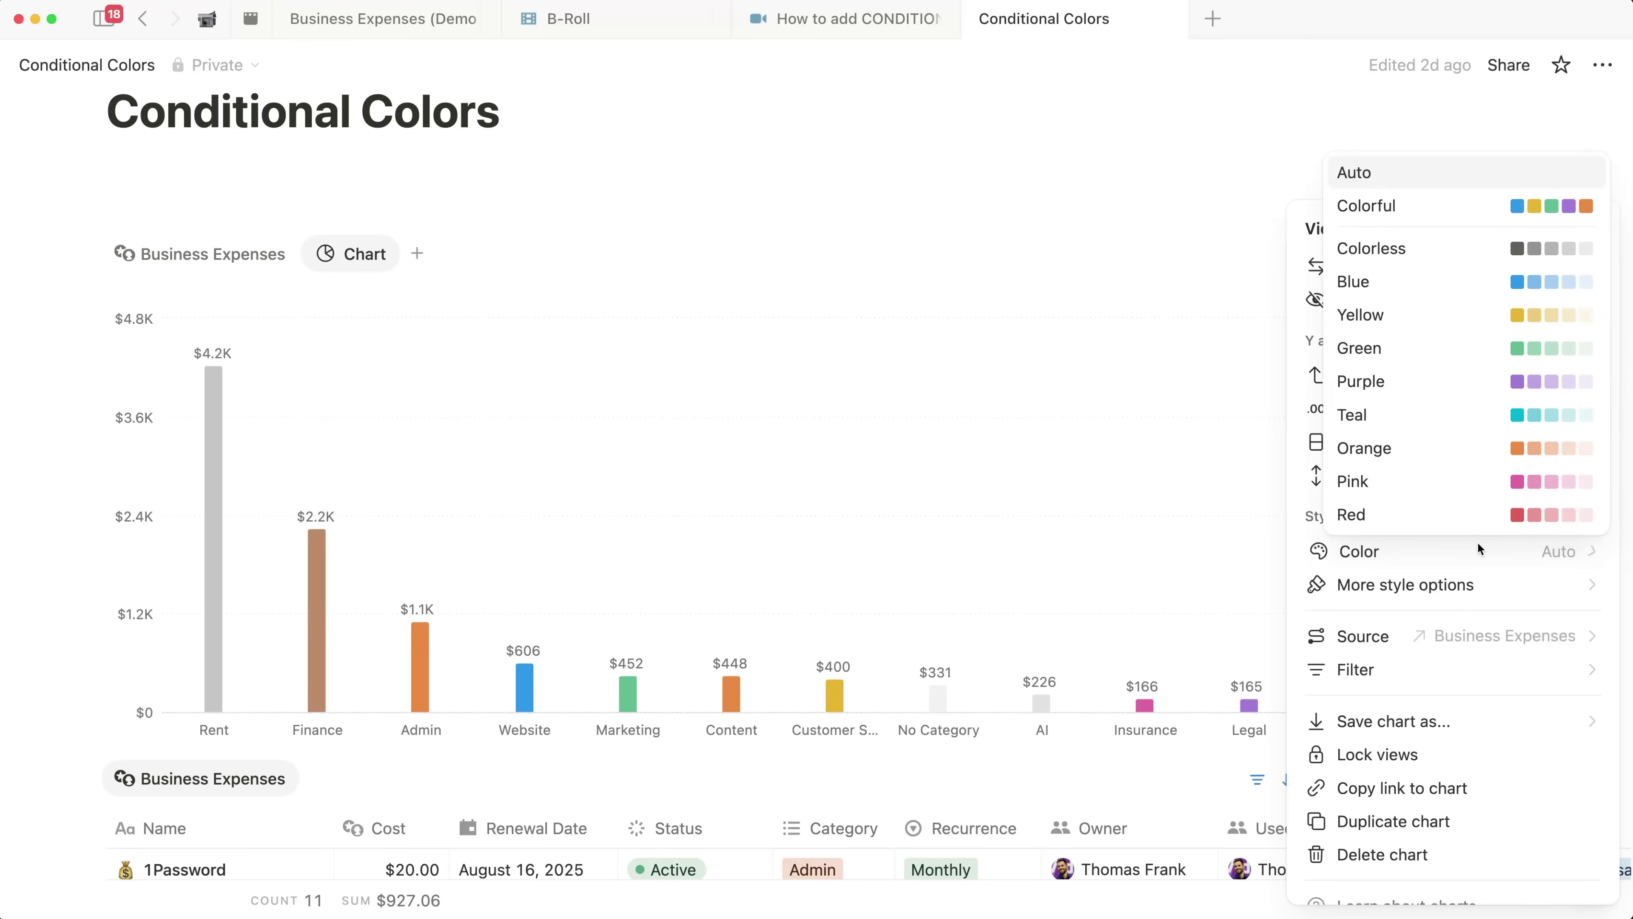
{"action": "left_click", "coordinate": [1421, 209]}
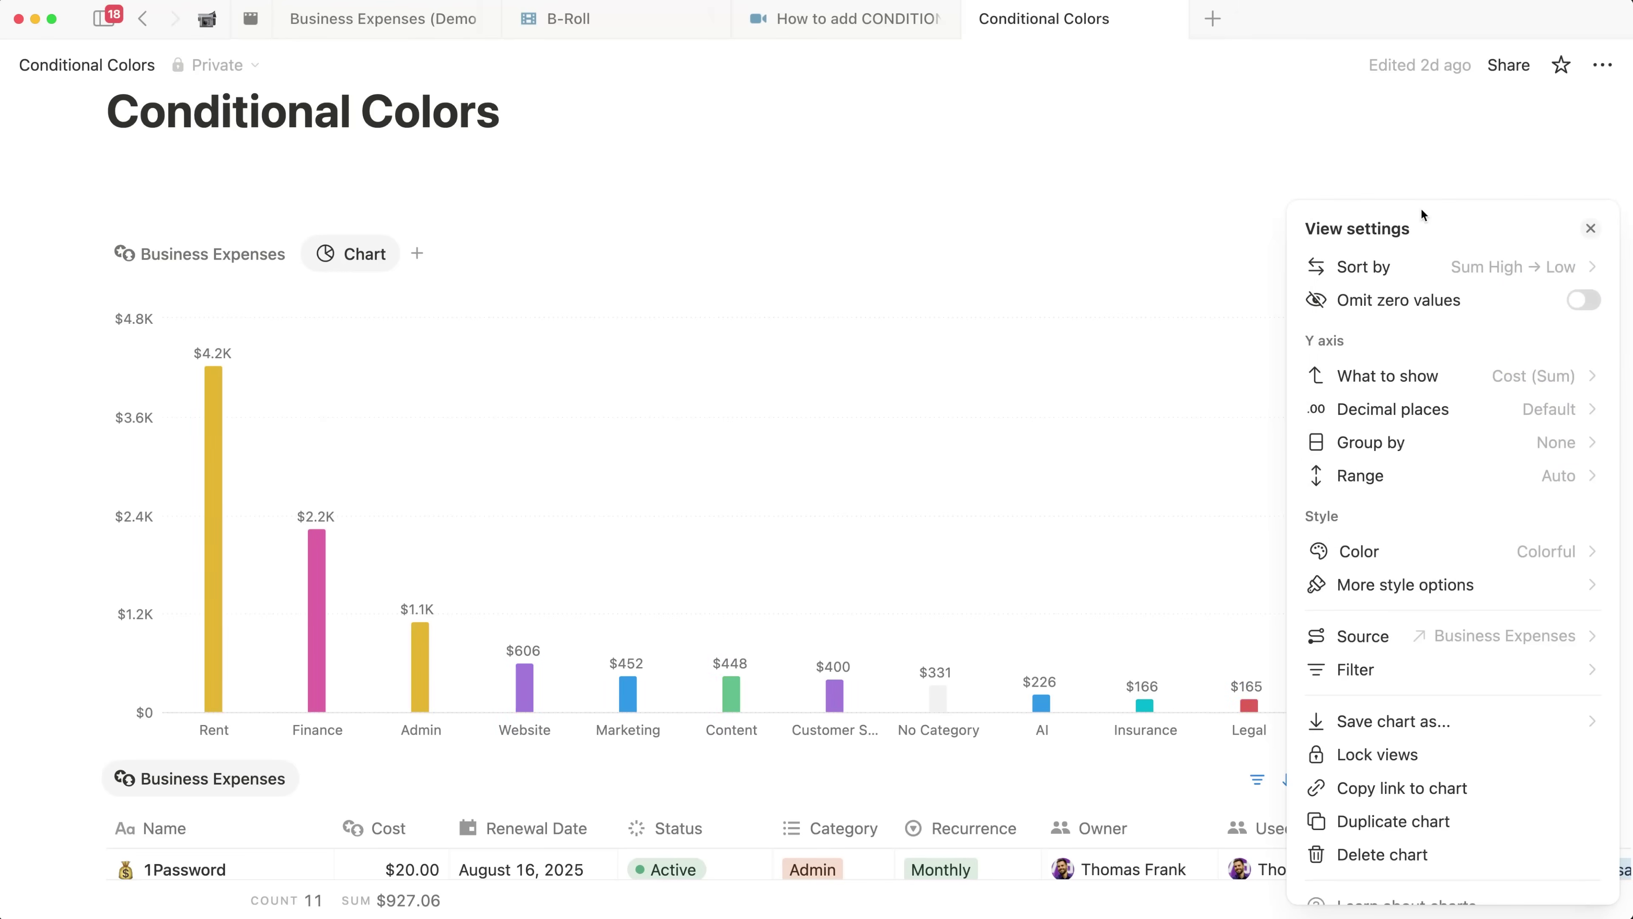
{"action": "left_click", "coordinate": [1428, 543]}
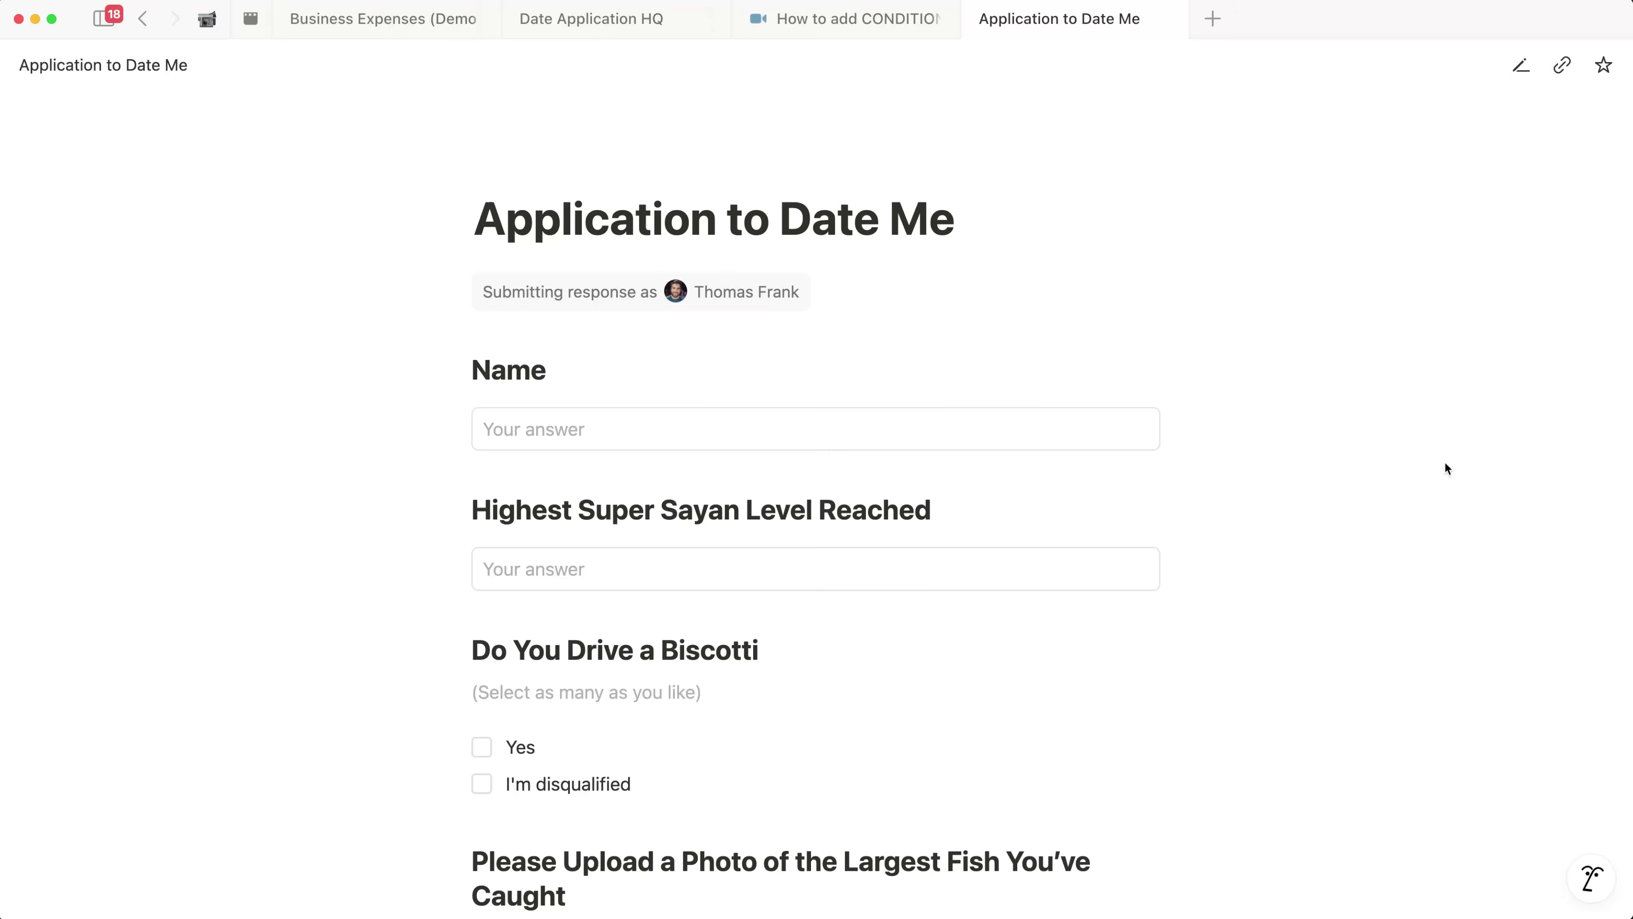
{"action": "scroll", "coordinate": [1446, 469], "scroll_direction": "down", "scroll_amount": 2}
{"action": "left_click", "coordinate": [1133, 338]}
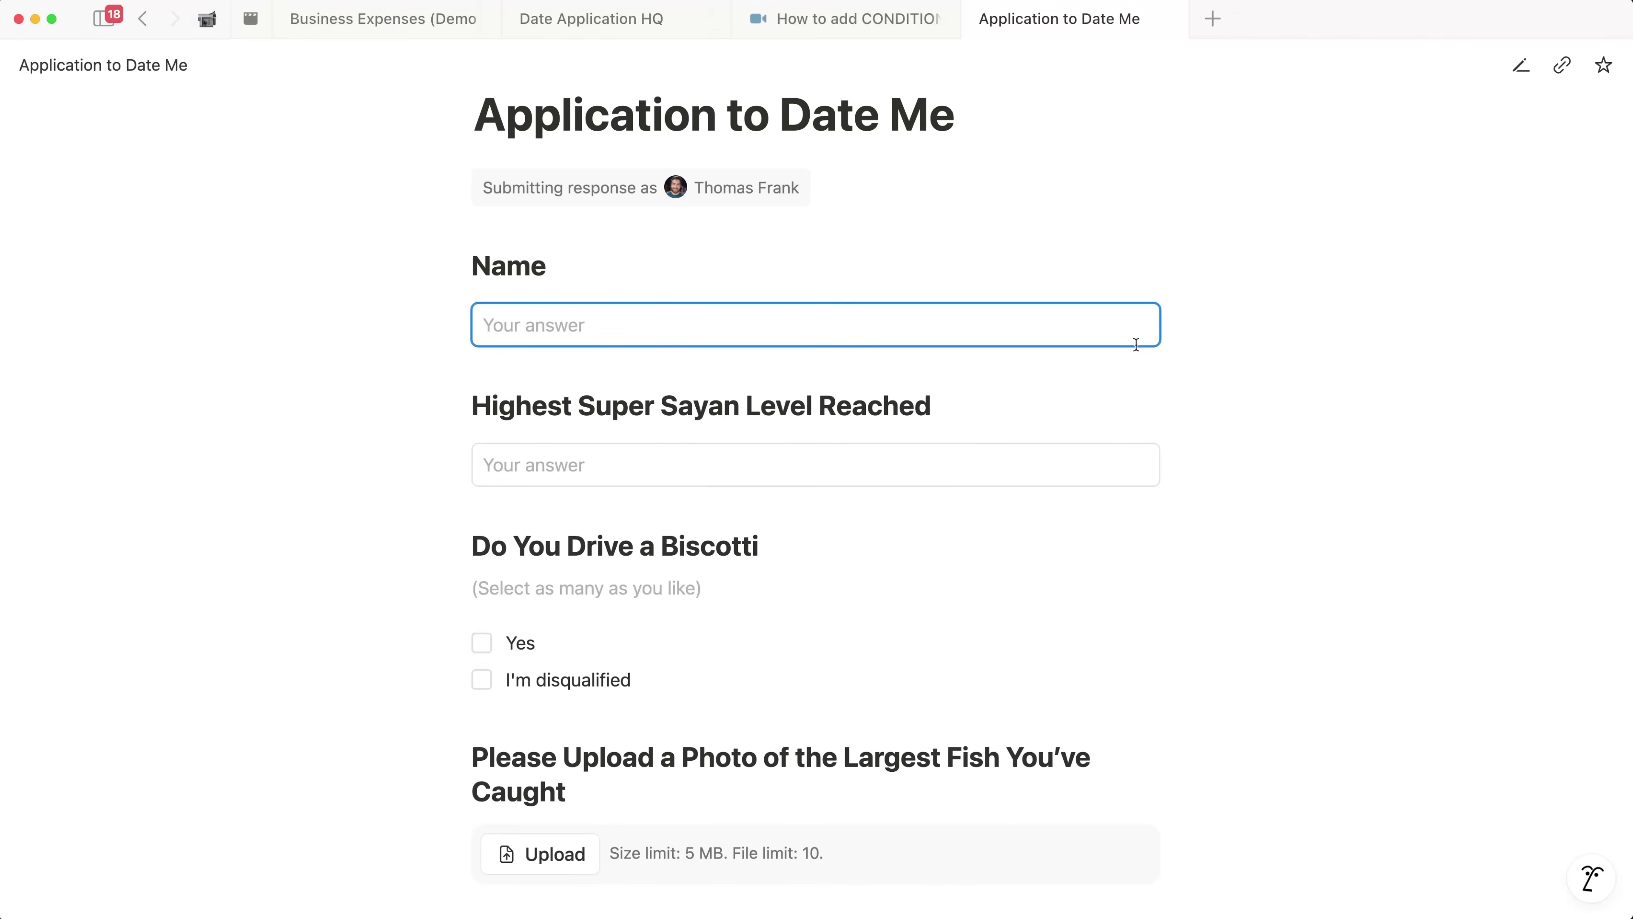
{"action": "type", "text": "Groot"}
{"action": "left_click", "coordinate": [780, 464]}
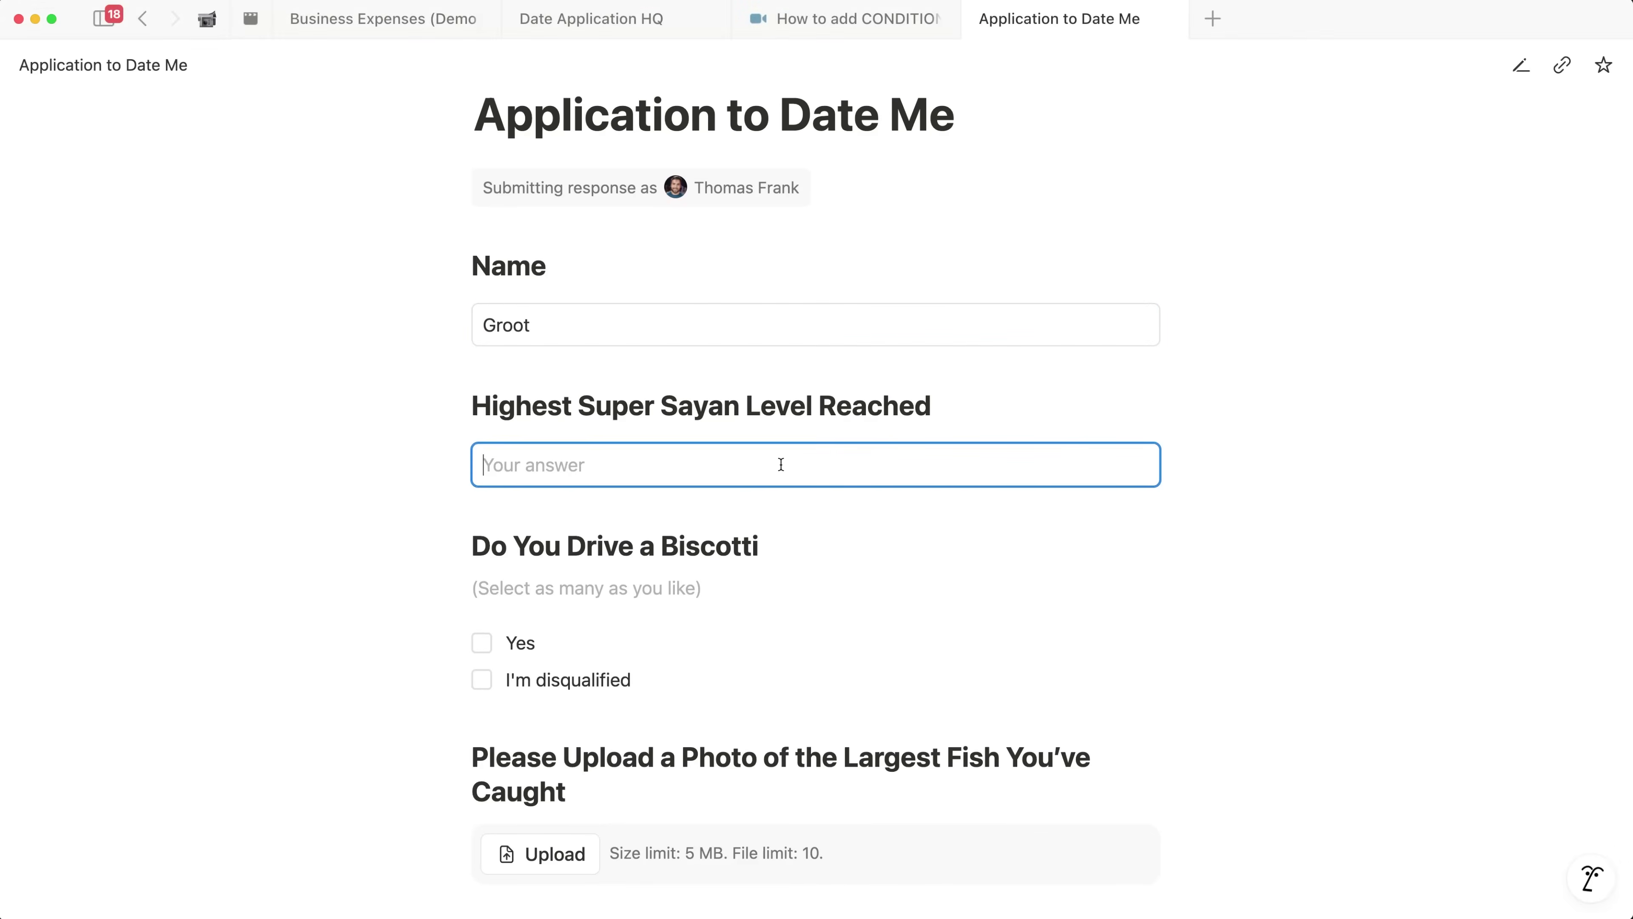
{"action": "type", "text": "23"}
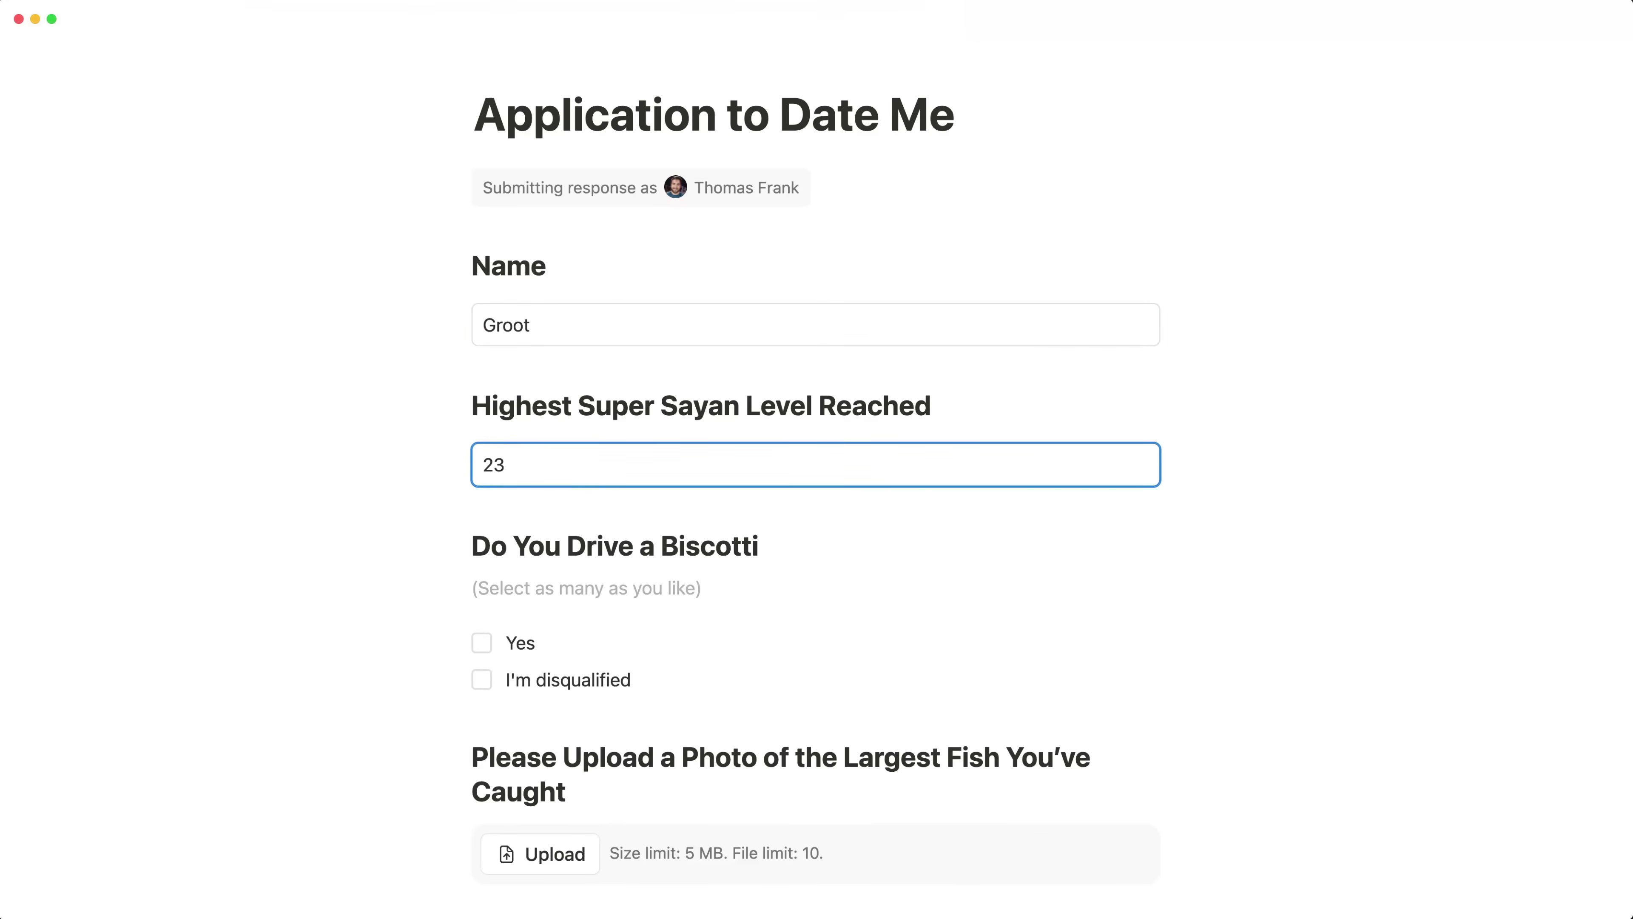
{"action": "scroll", "coordinate": [838, 445], "scroll_direction": "down", "scroll_amount": 3}
{"action": "left_click", "coordinate": [483, 428]}
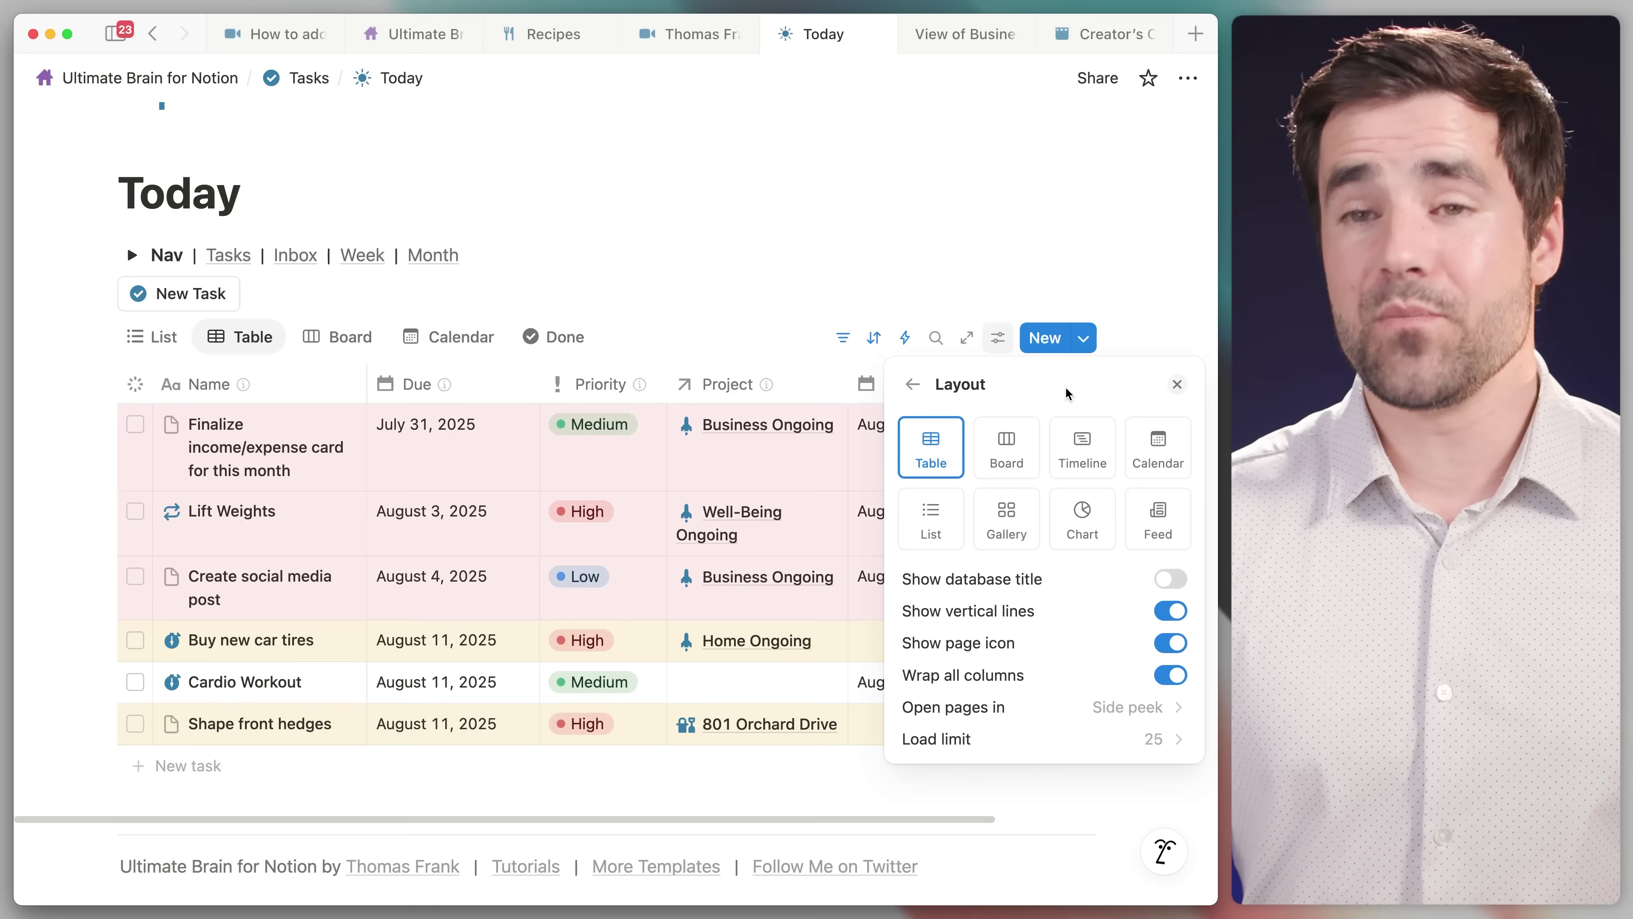
{"action": "left_click", "coordinate": [947, 390]}
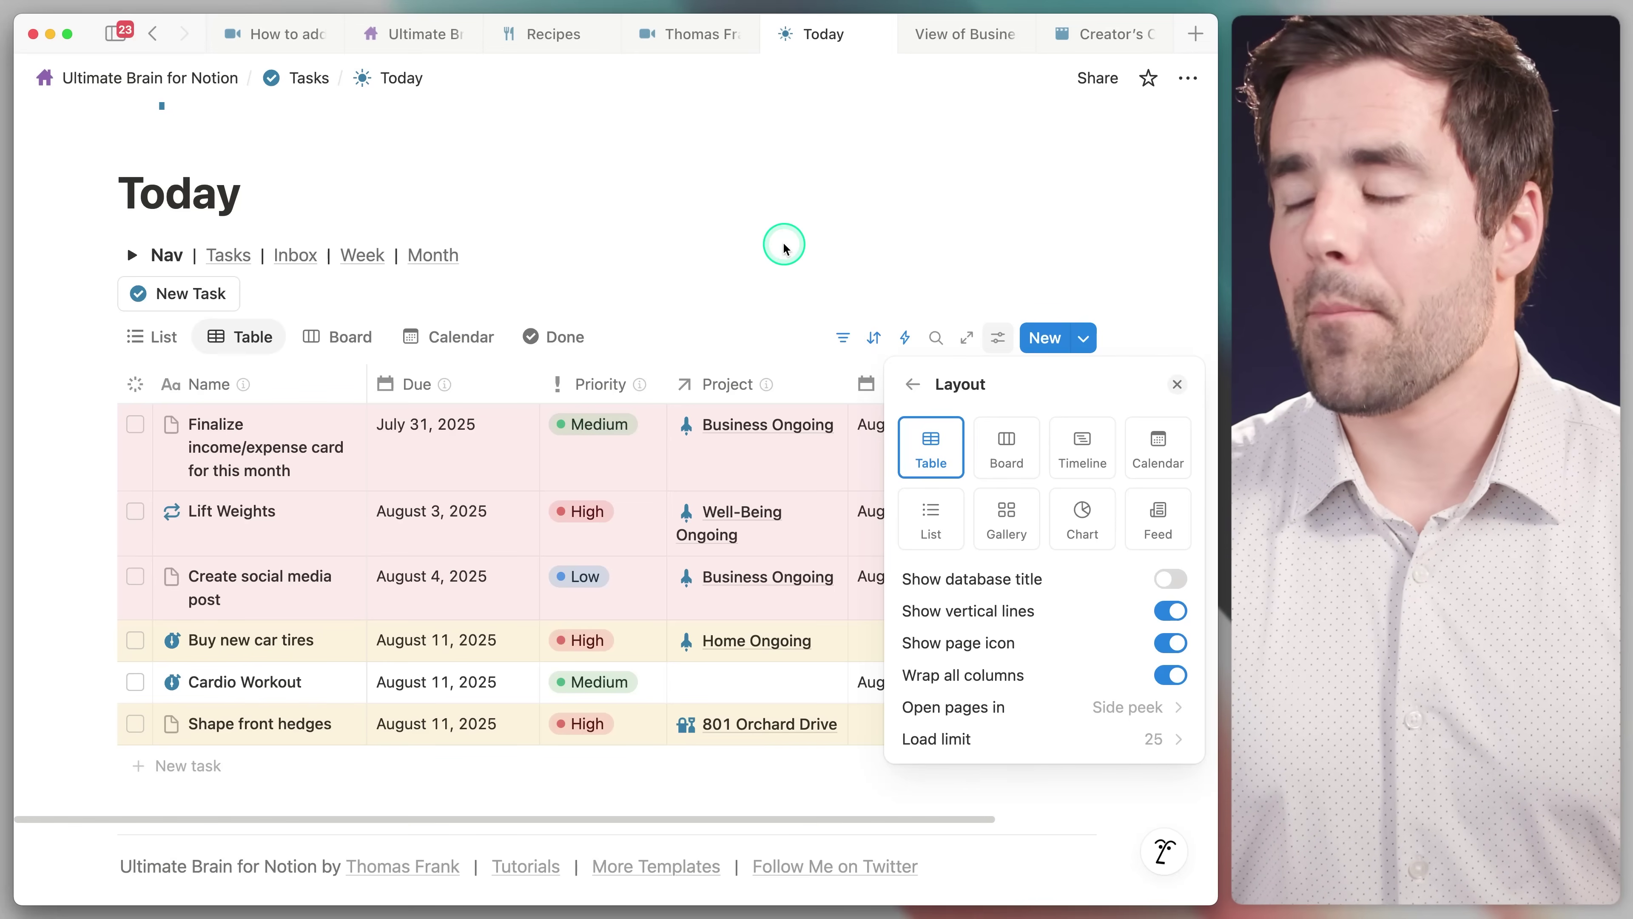
{"action": "left_click", "coordinate": [784, 246]}
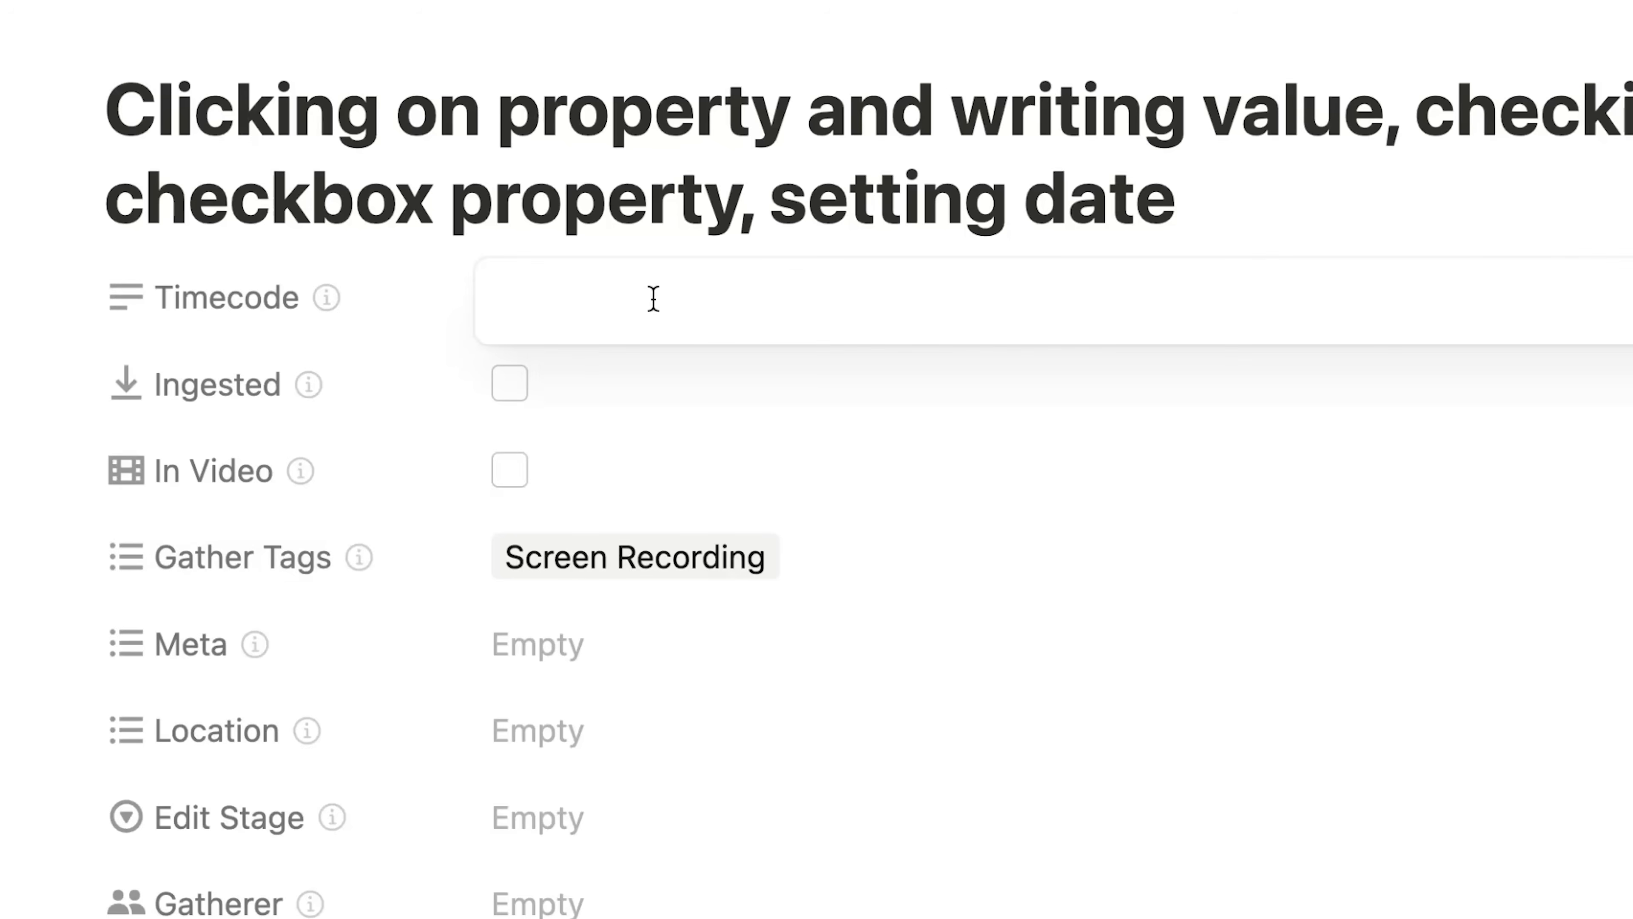
Enter timecode 00:10:15:05 and mark the item as Ingested
{"action": "type", "text": "00:10:15:05"}
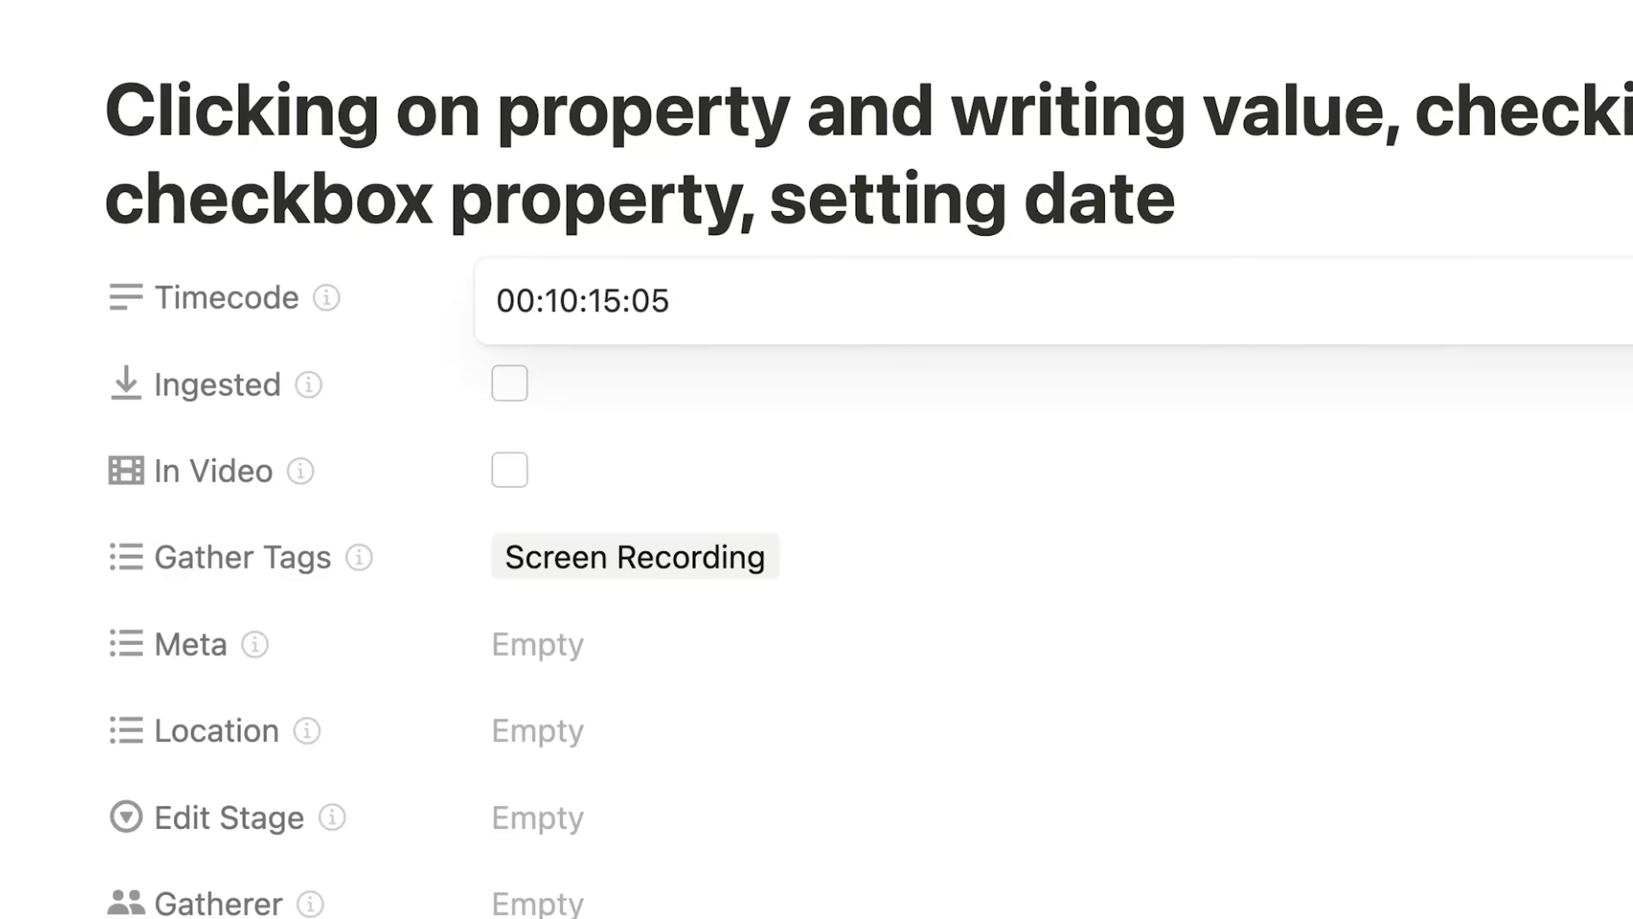
{"action": "key", "text": "Return"}
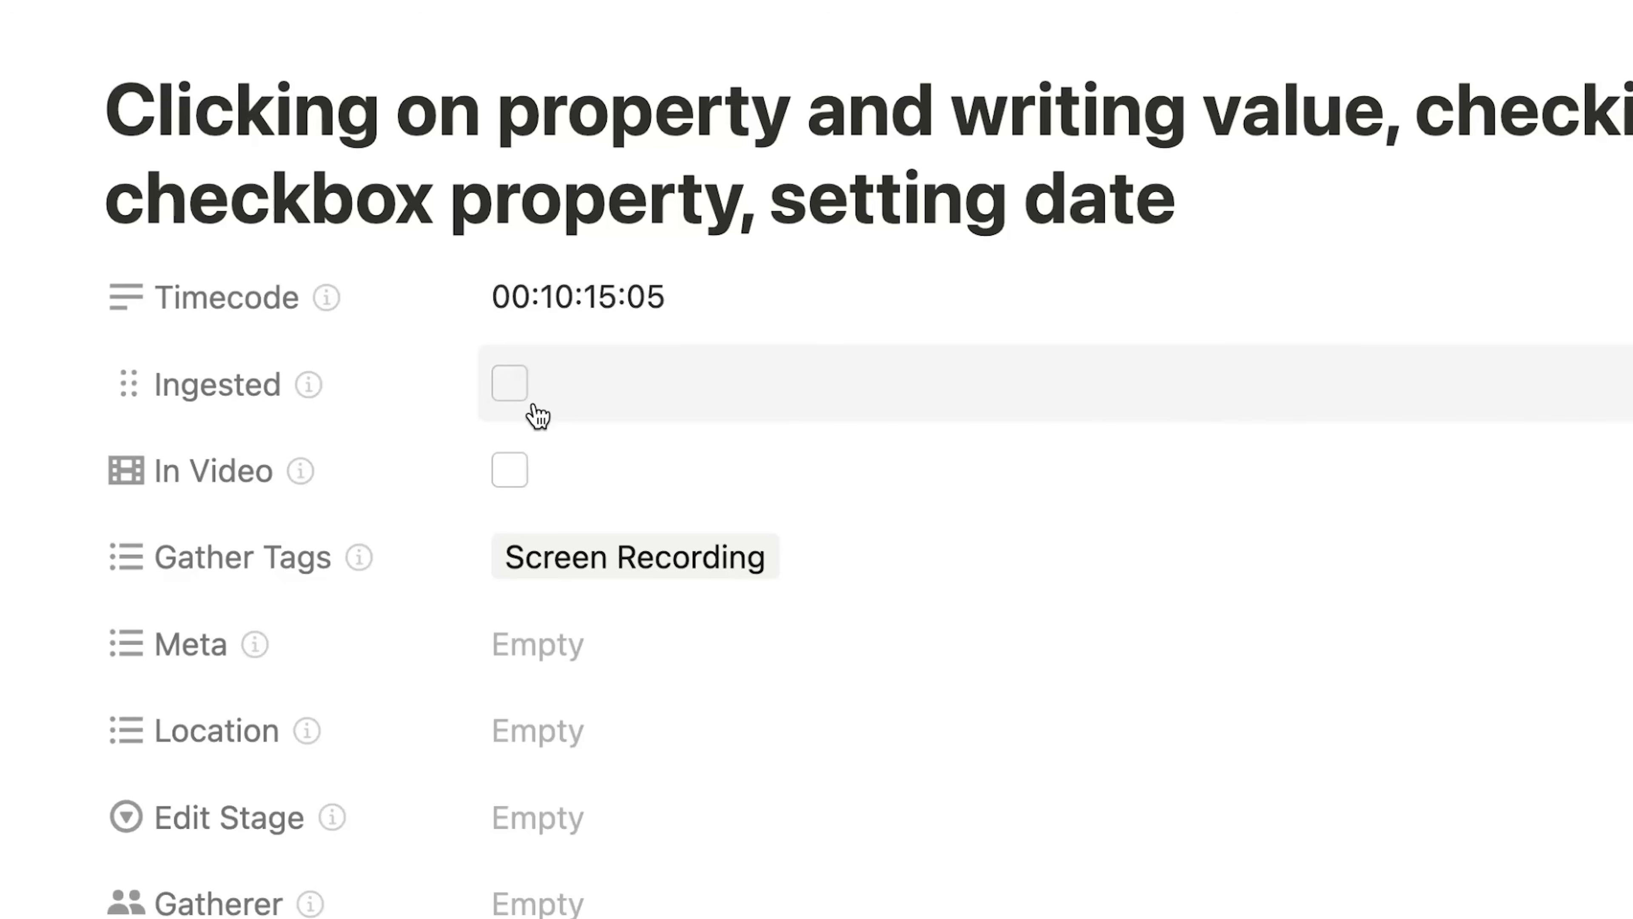
{"action": "left_click", "coordinate": [518, 398]}
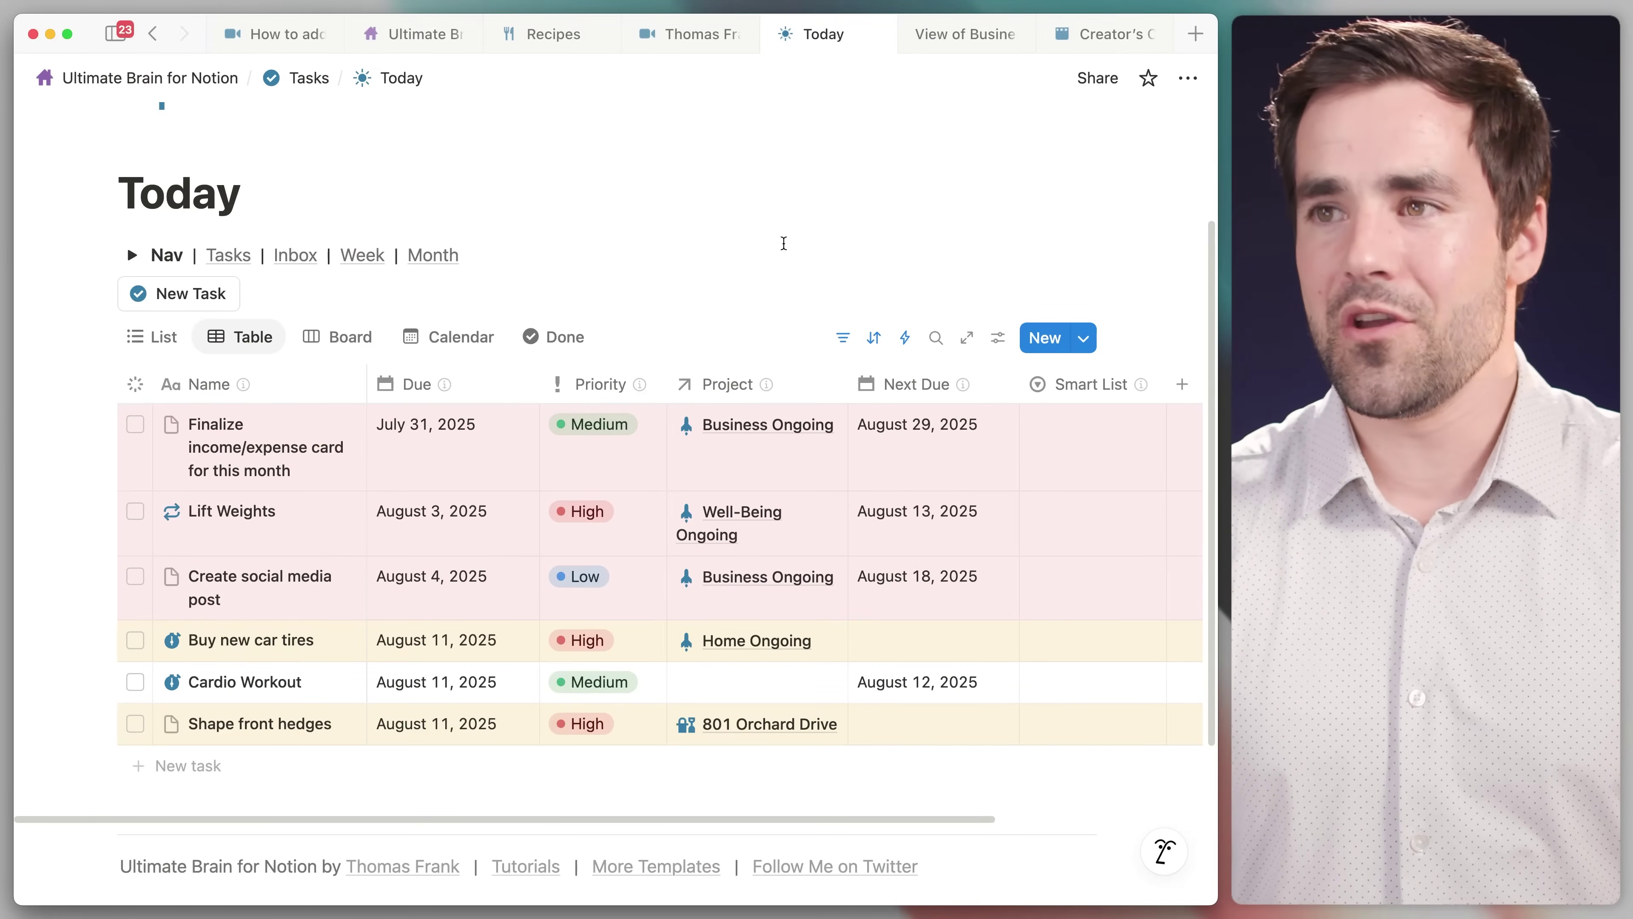
Switch to the 'View of Business Expenses' table with its green Active rows
{"action": "left_click", "coordinate": [958, 35]}
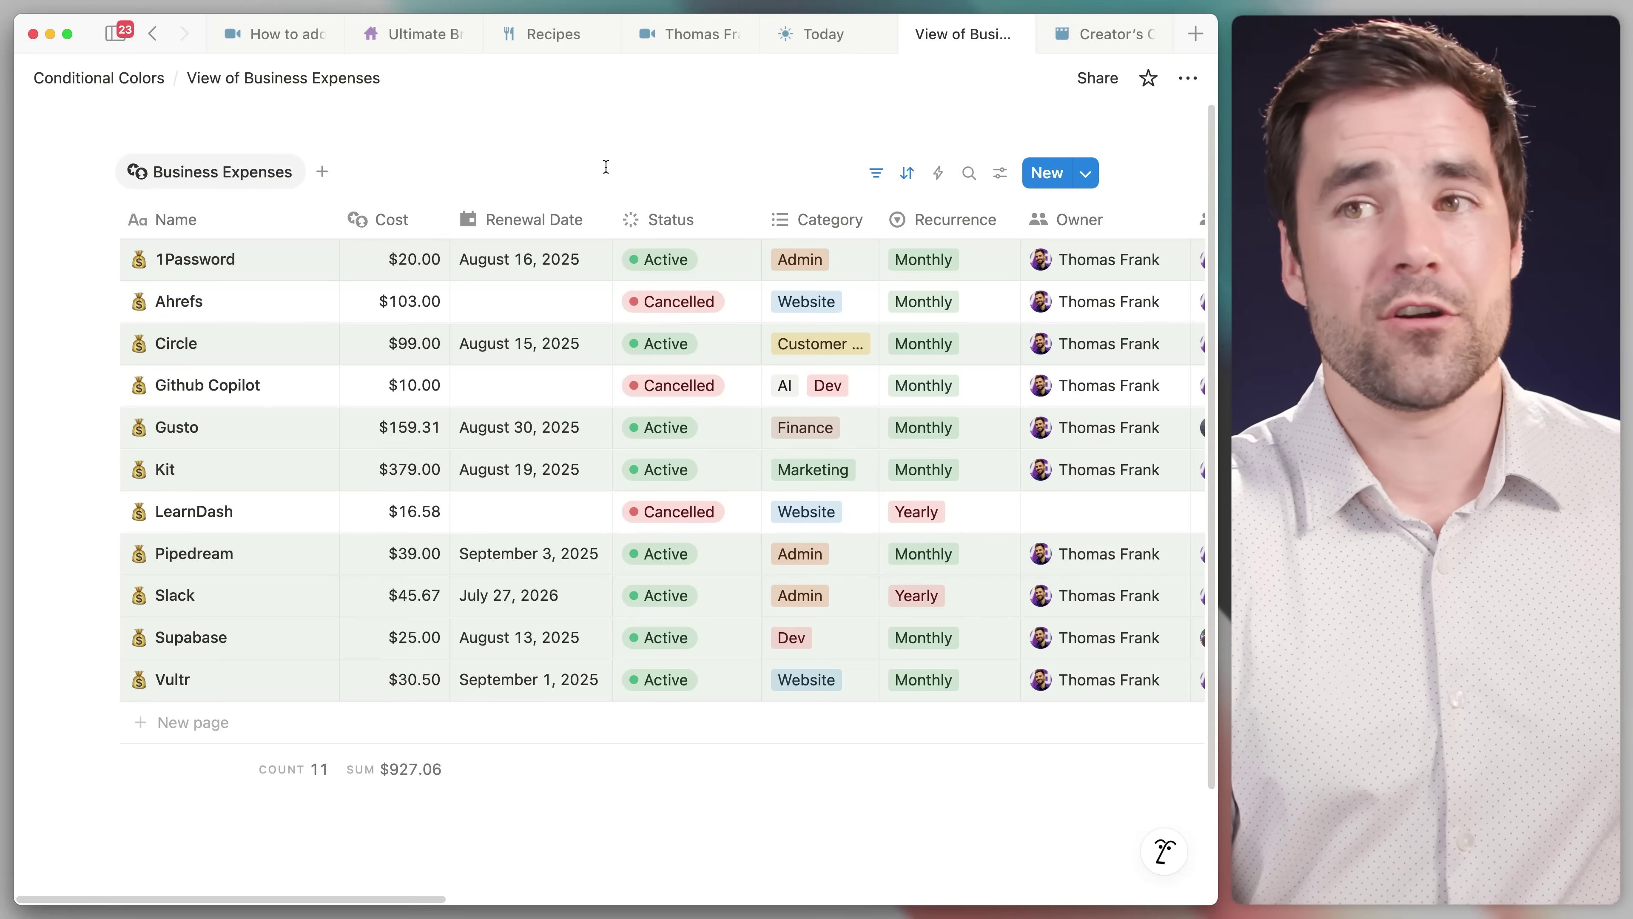
Show and then hide the view's sort and filter bar
{"action": "left_click", "coordinate": [906, 172]}
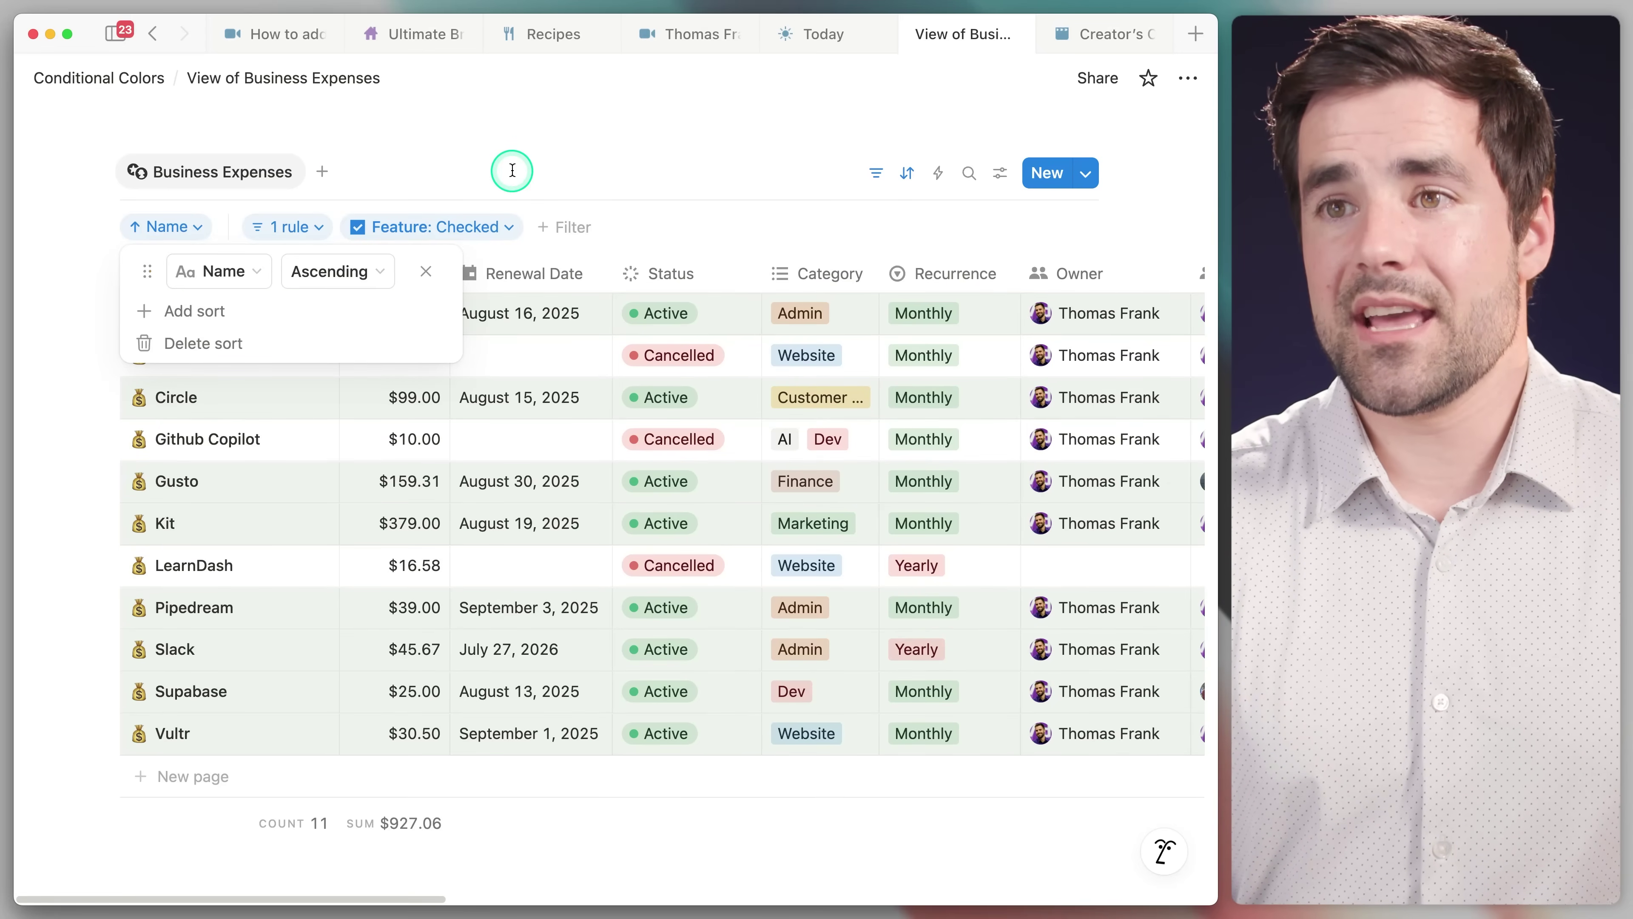
{"action": "left_click", "coordinate": [166, 226]}
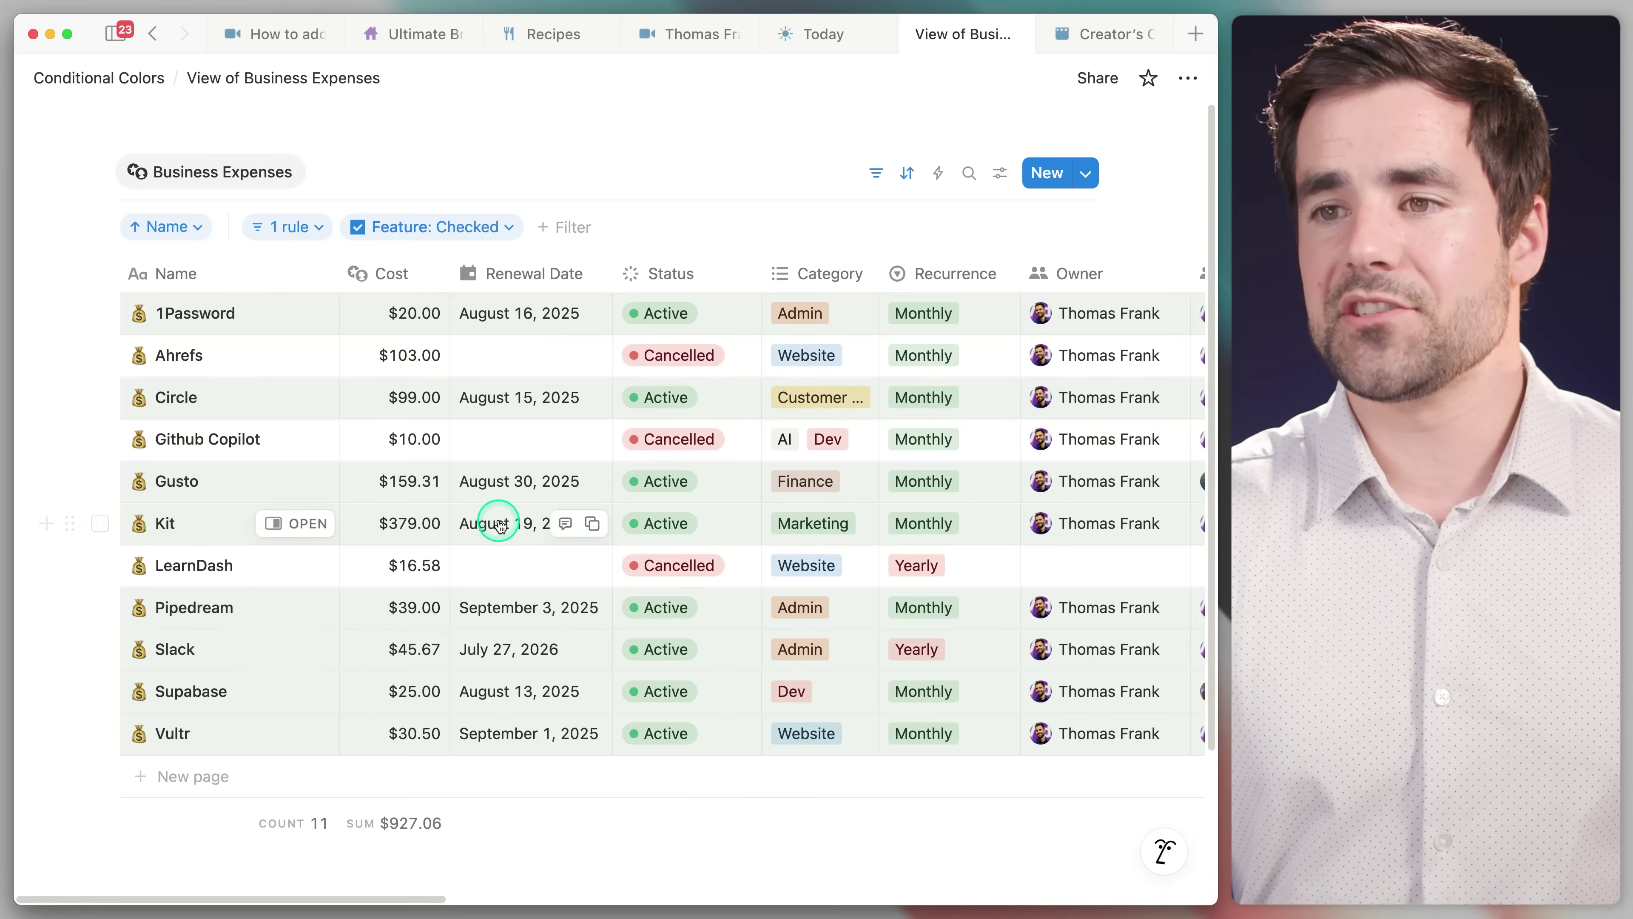
{"action": "left_click", "coordinate": [873, 174]}
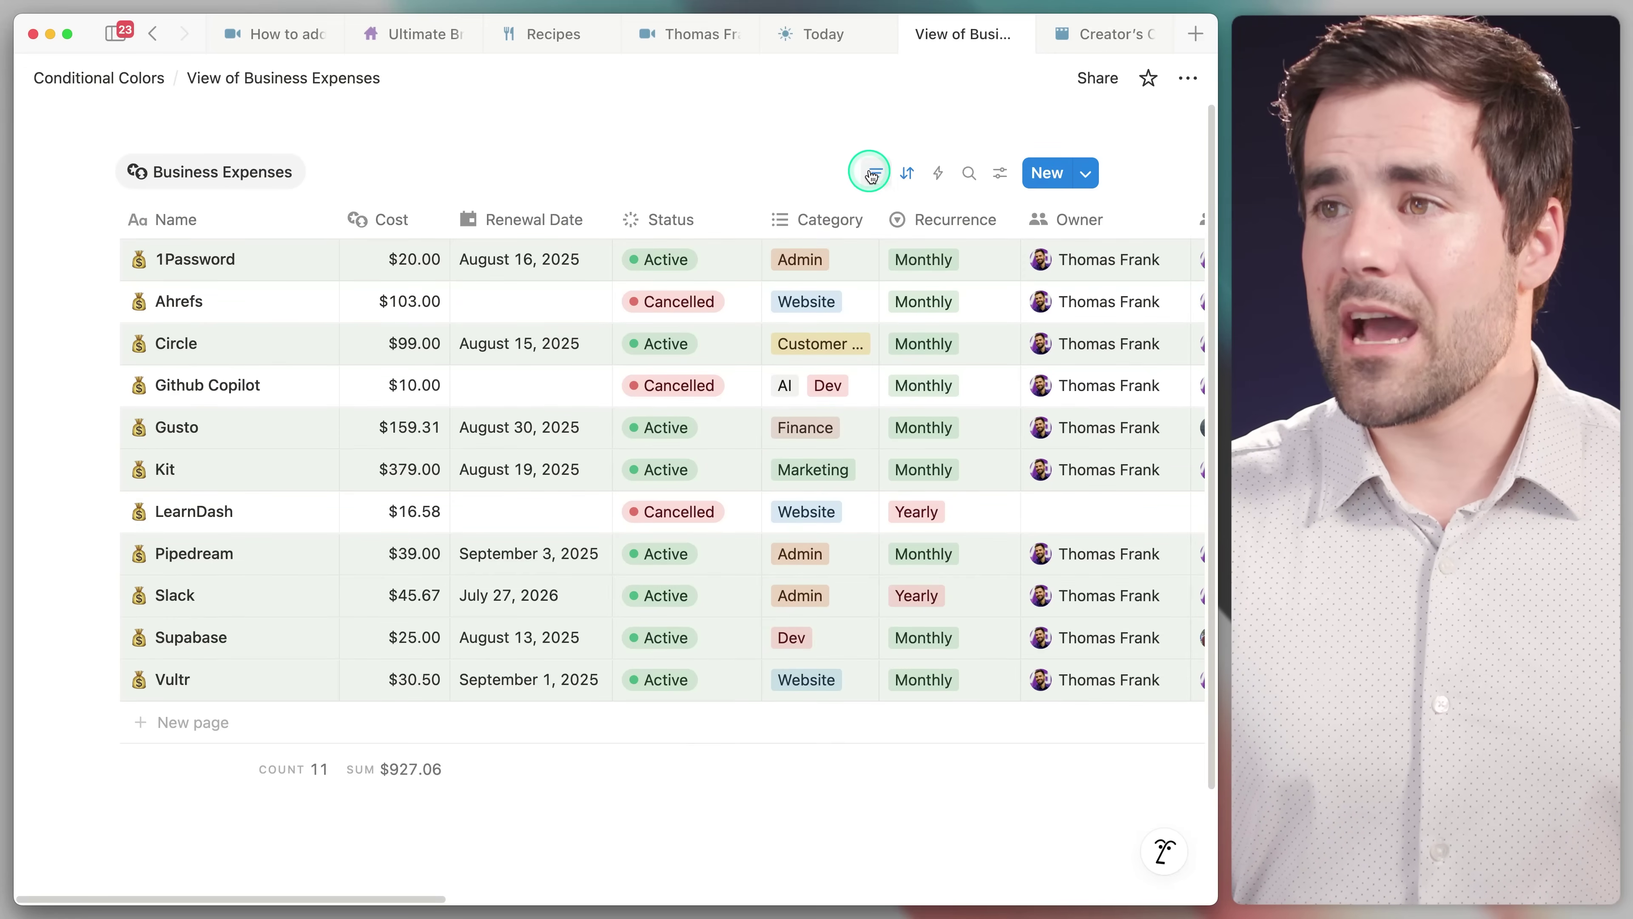
Delete the 'Status is Active' green colour rule and close the view settings
{"action": "left_click", "coordinate": [1000, 173]}
{"action": "left_click", "coordinate": [931, 465]}
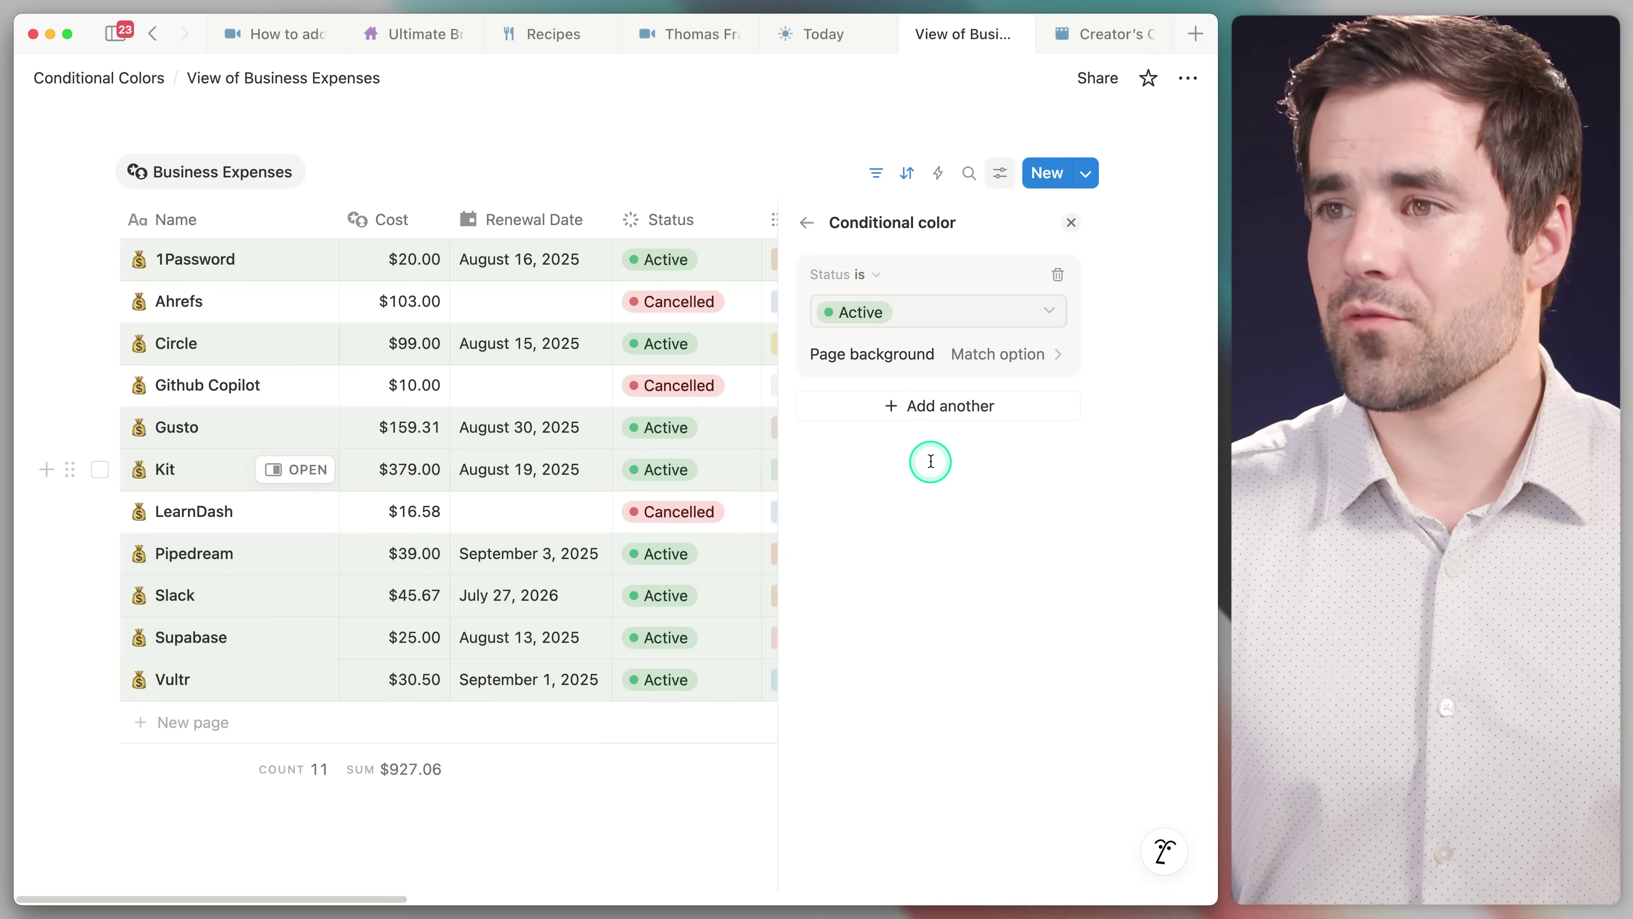
{"action": "left_click", "coordinate": [1055, 277]}
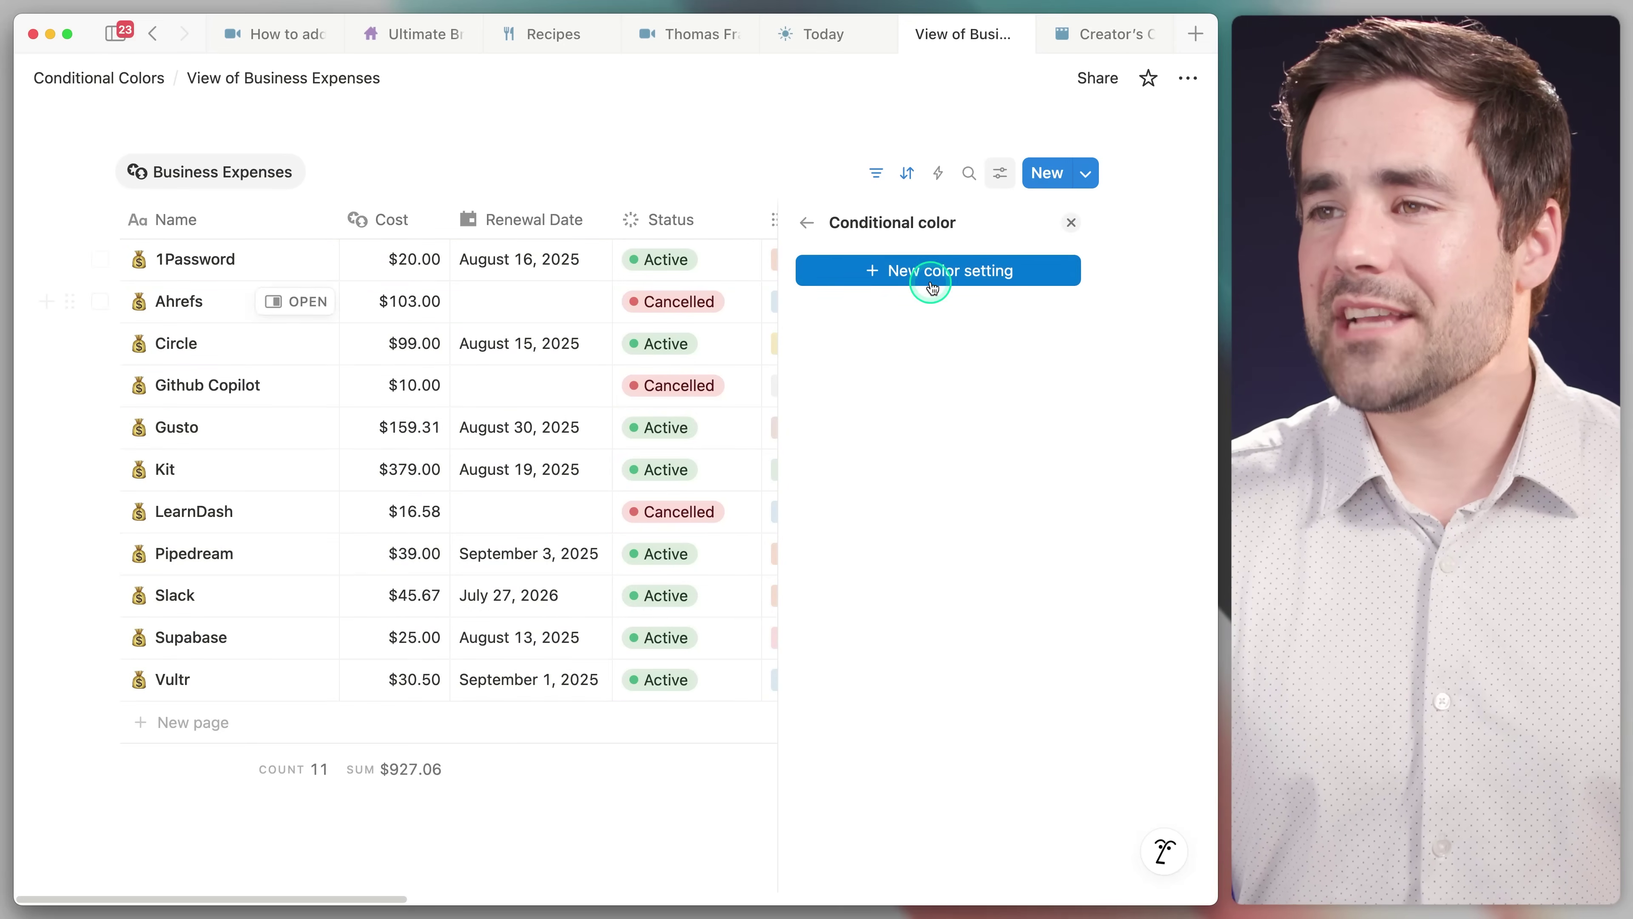
{"action": "left_click", "coordinate": [931, 283]}
{"action": "type", "text": "renew"}
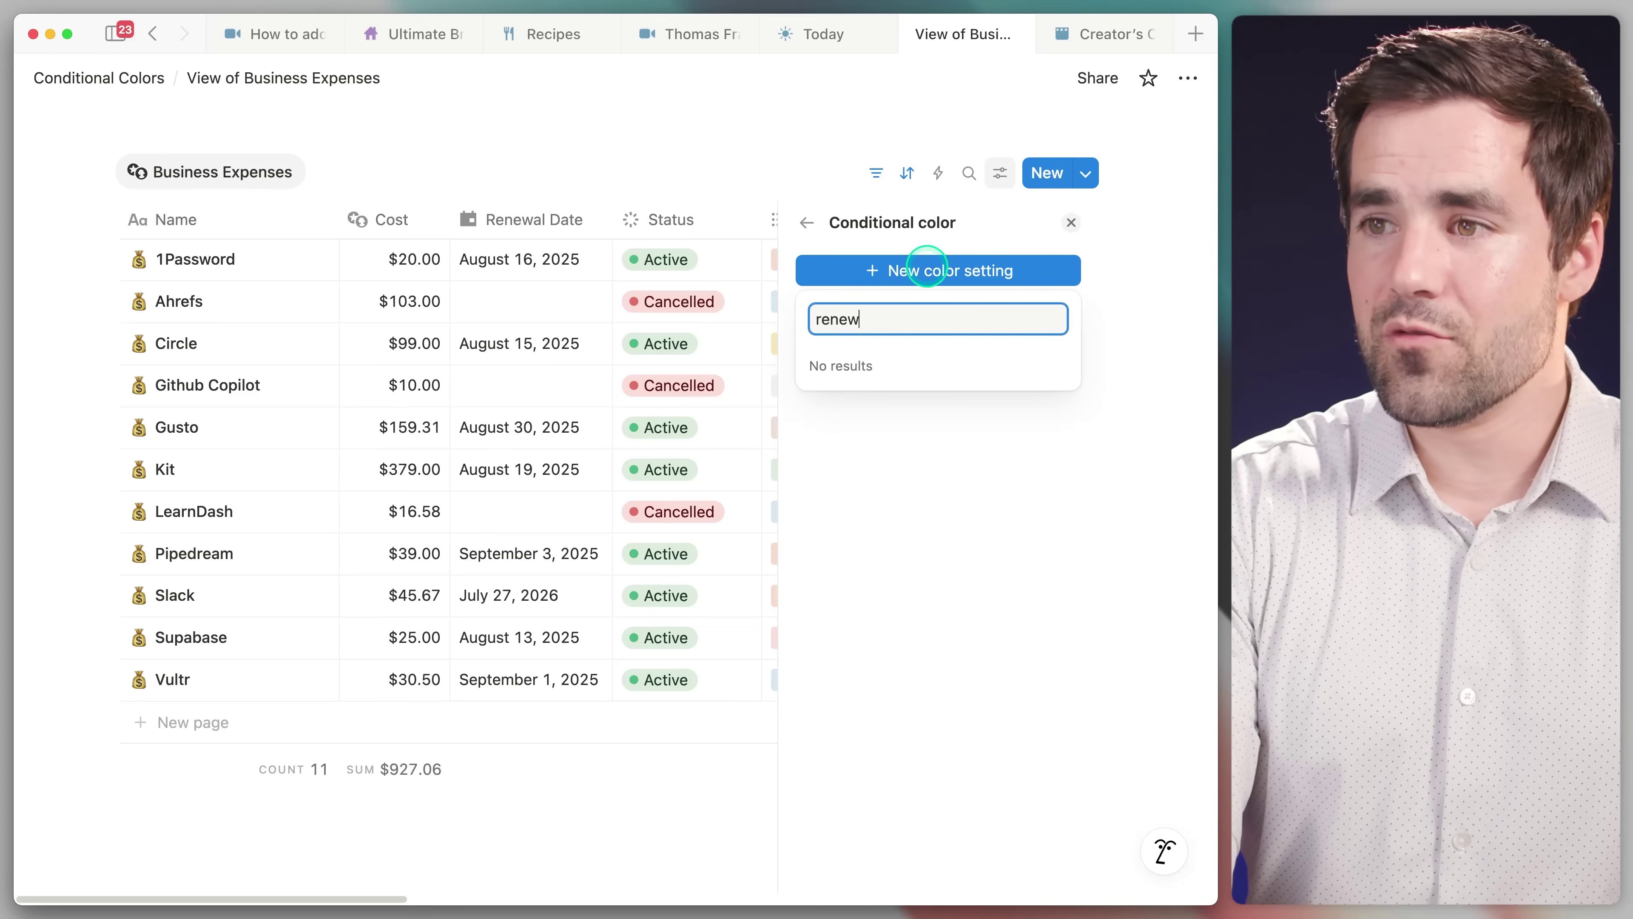
{"action": "left_click", "coordinate": [1064, 223]}
{"action": "left_click", "coordinate": [1067, 223]}
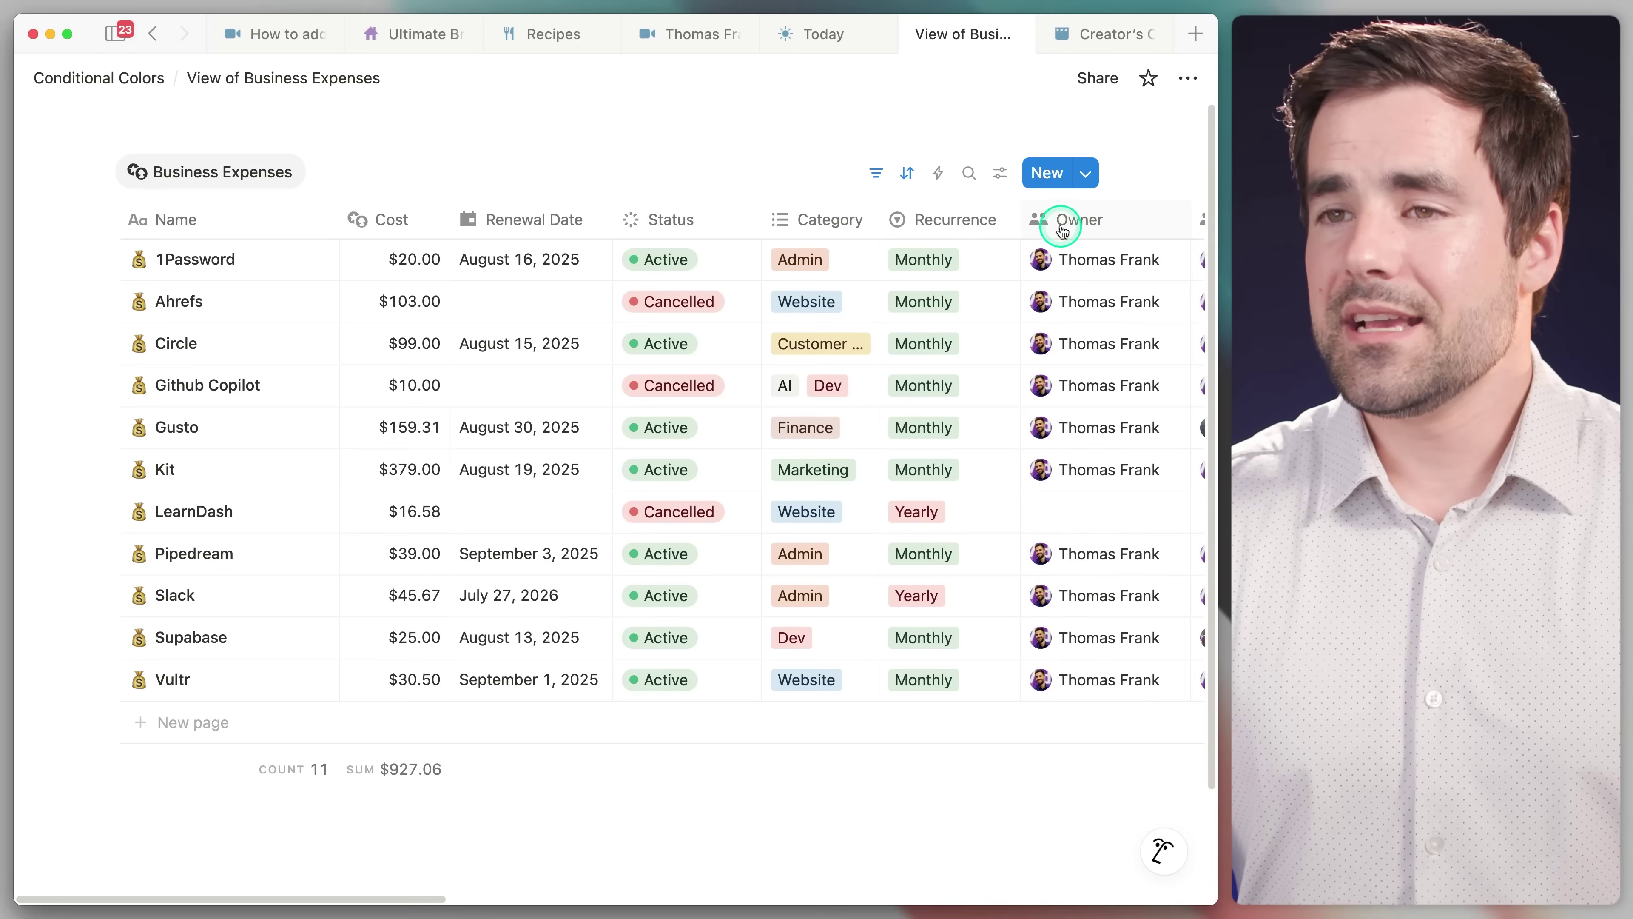
{"action": "left_click", "coordinate": [500, 259]}
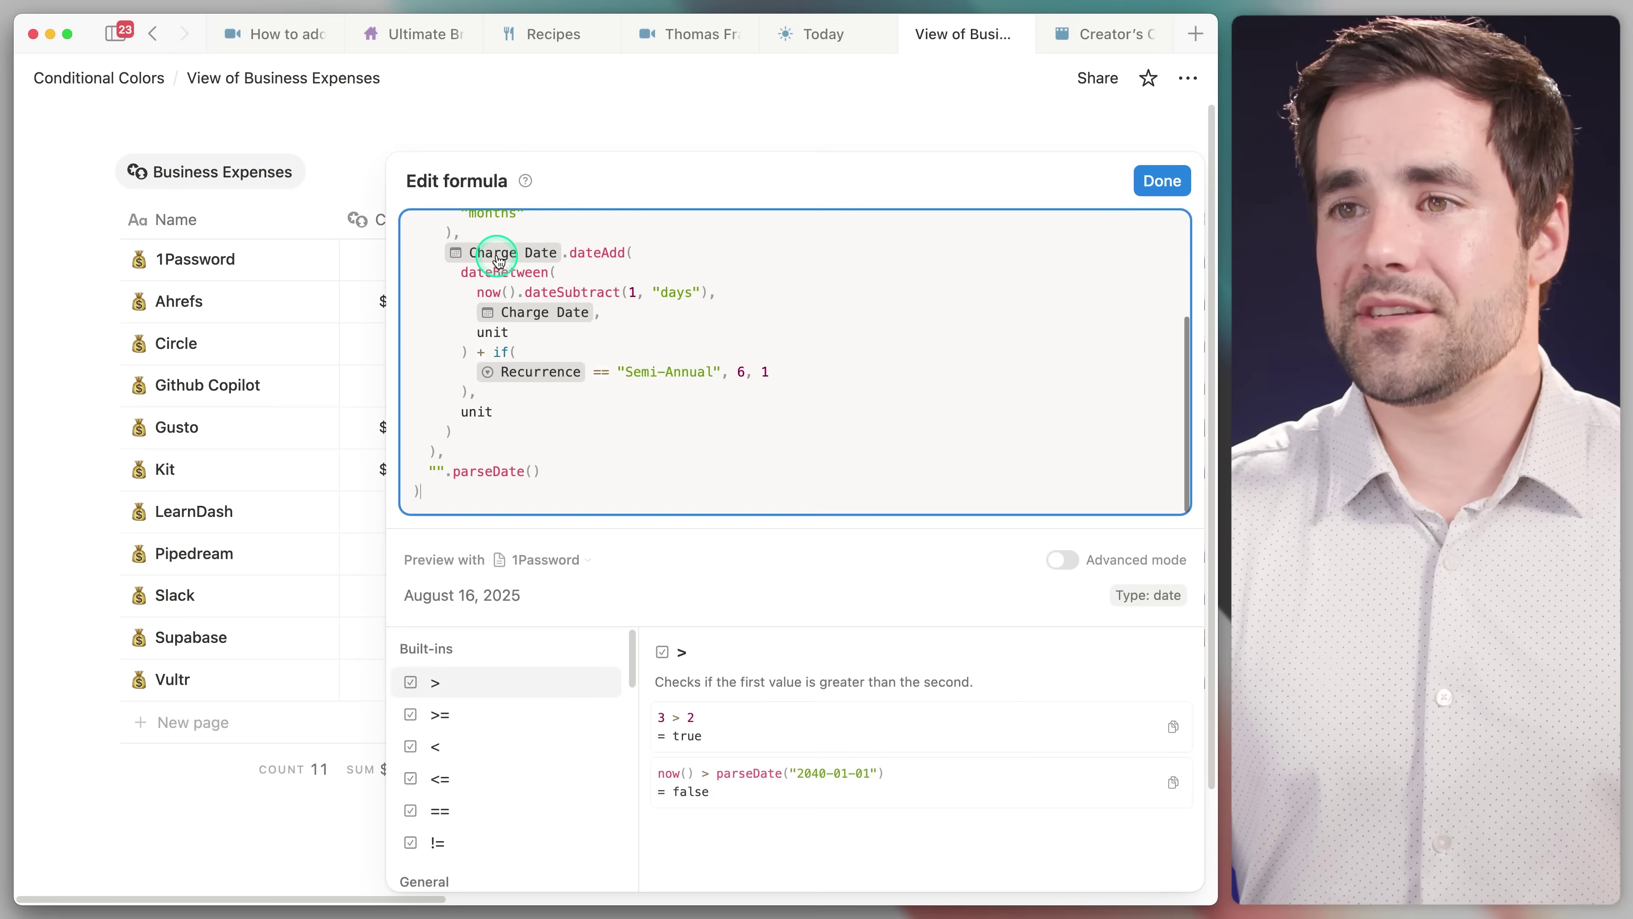
{"action": "scroll", "coordinate": [707, 411], "scroll_direction": "up", "scroll_amount": 5}
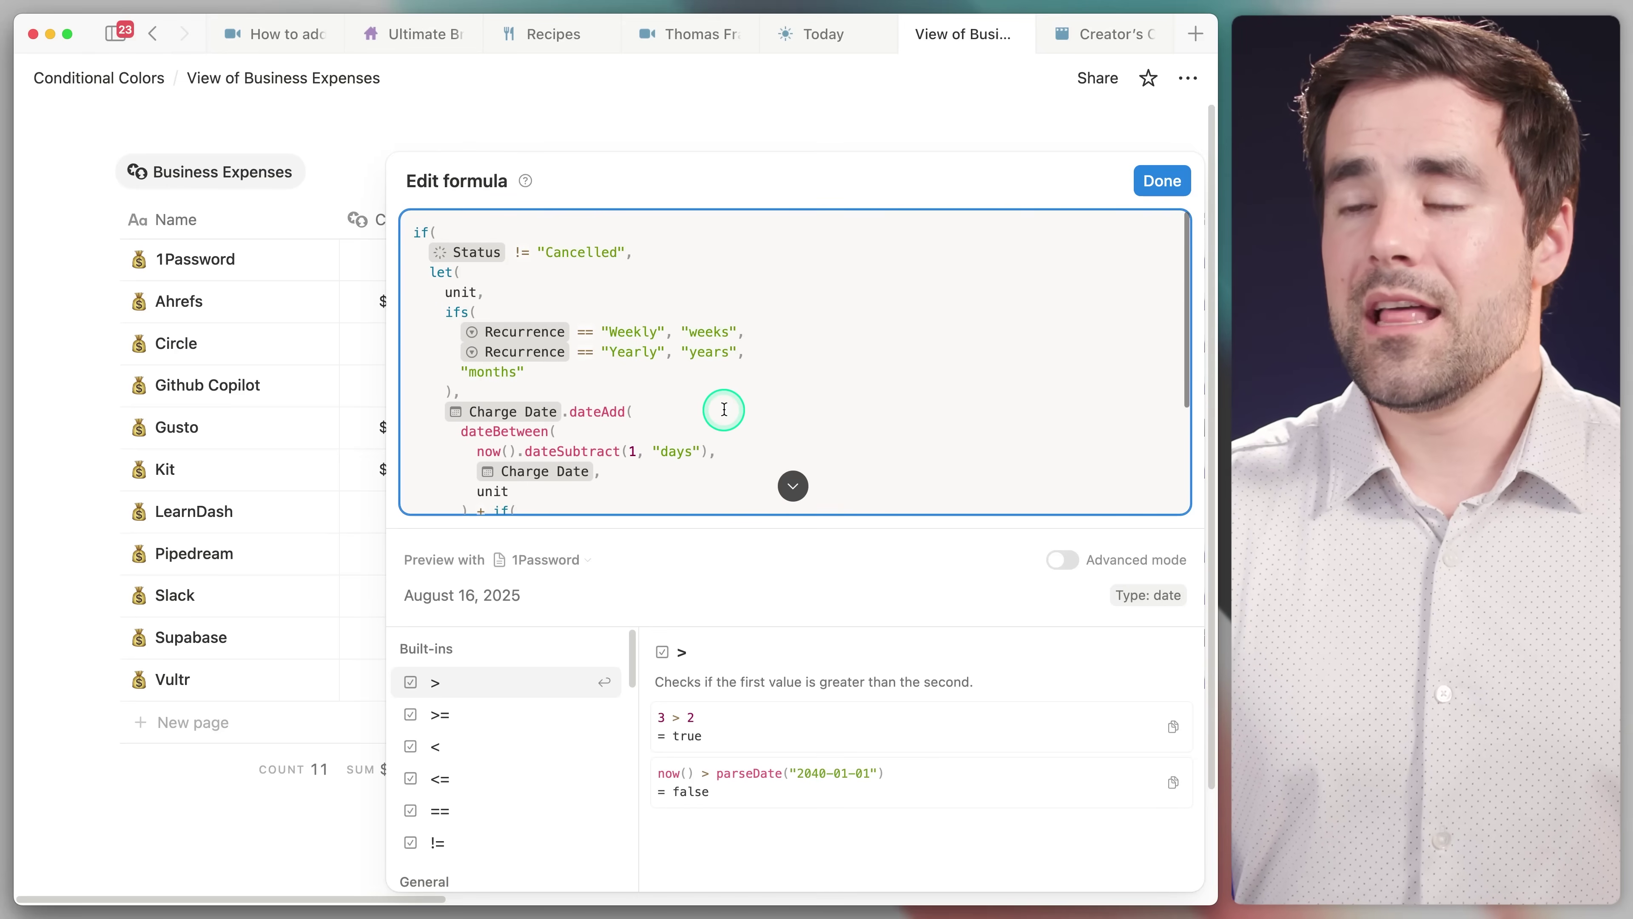
{"action": "scroll", "coordinate": [724, 409], "scroll_direction": "down", "scroll_amount": 3}
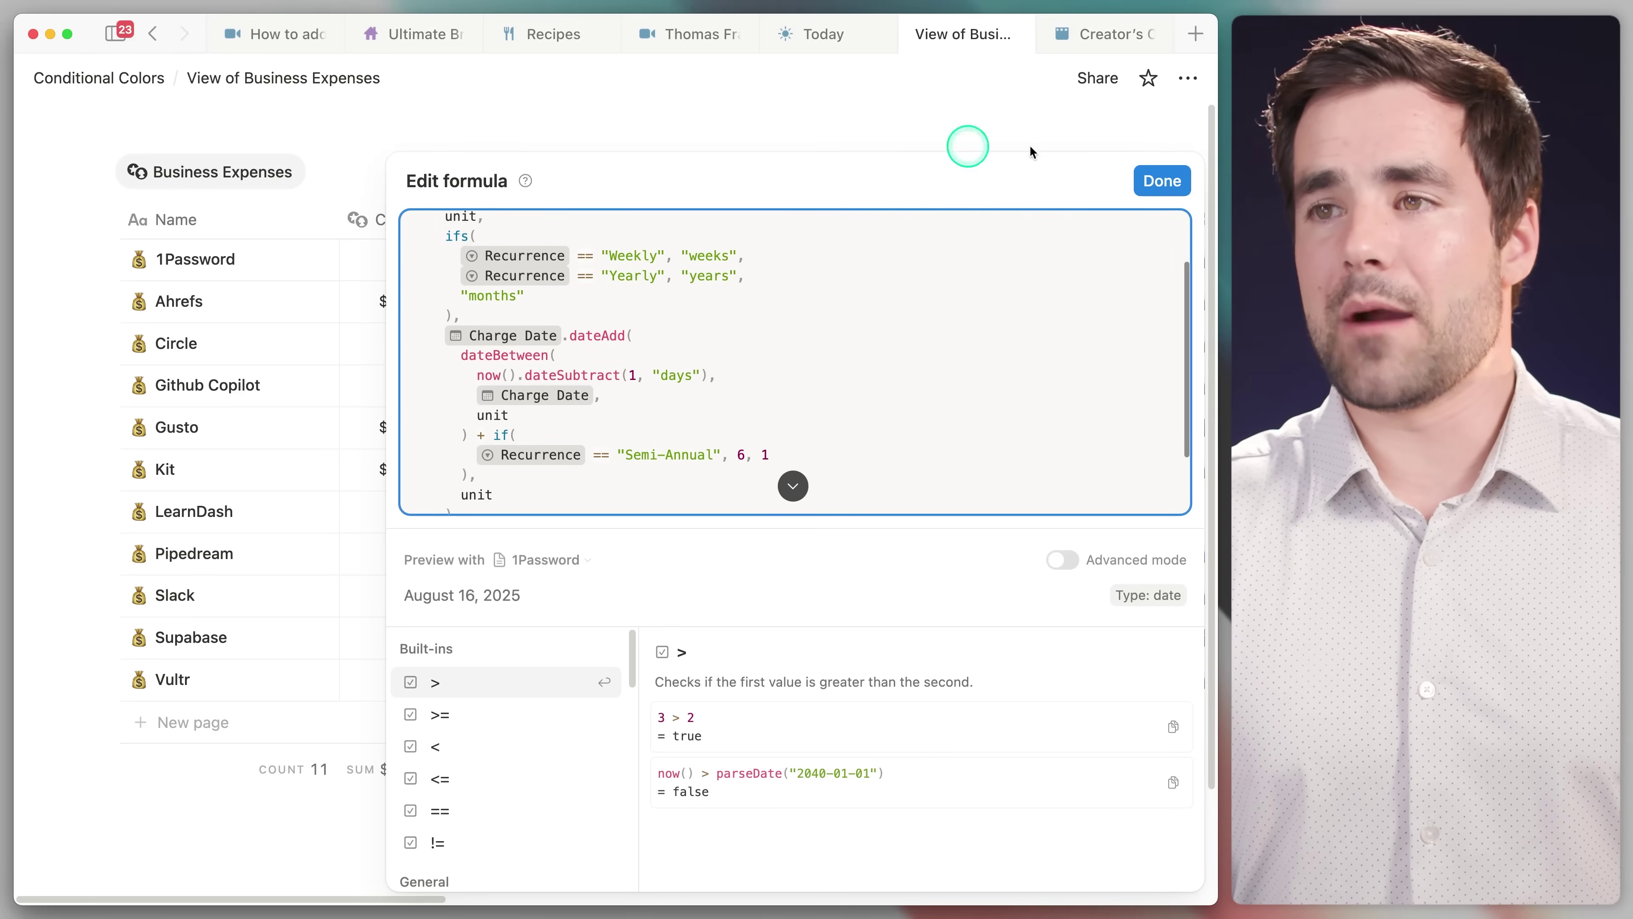
{"action": "left_click", "coordinate": [1161, 181]}
{"action": "scroll", "coordinate": [795, 420], "scroll_direction": "right", "scroll_amount": 10}
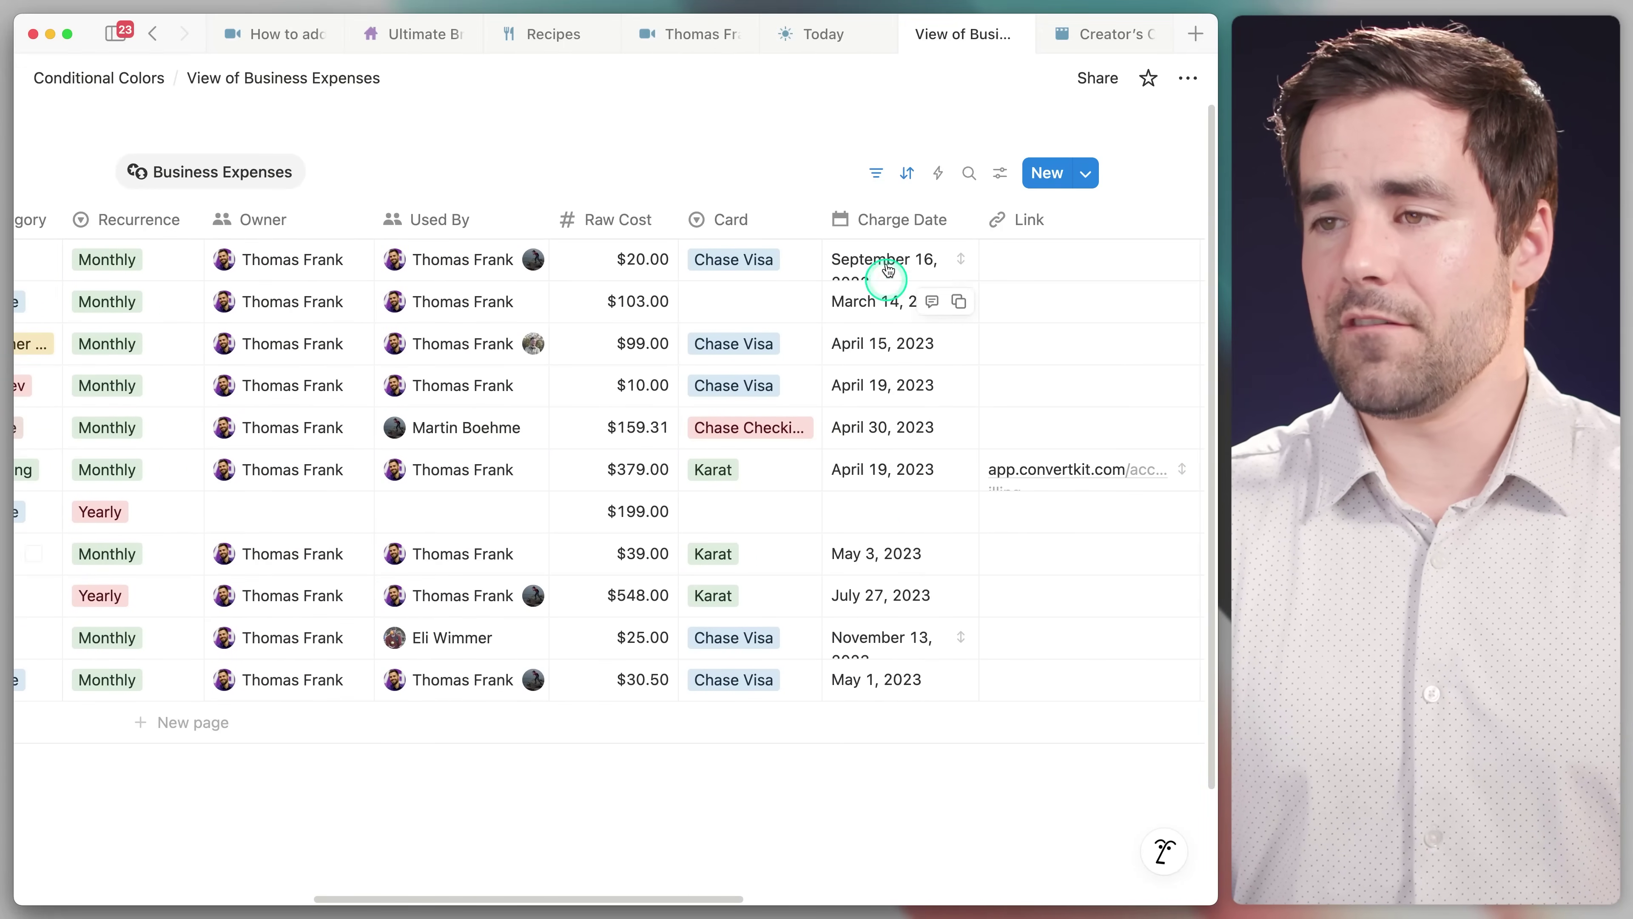
{"action": "scroll", "coordinate": [814, 381], "scroll_direction": "left", "scroll_amount": 3}
{"action": "scroll", "coordinate": [813, 381], "scroll_direction": "left", "scroll_amount": 5}
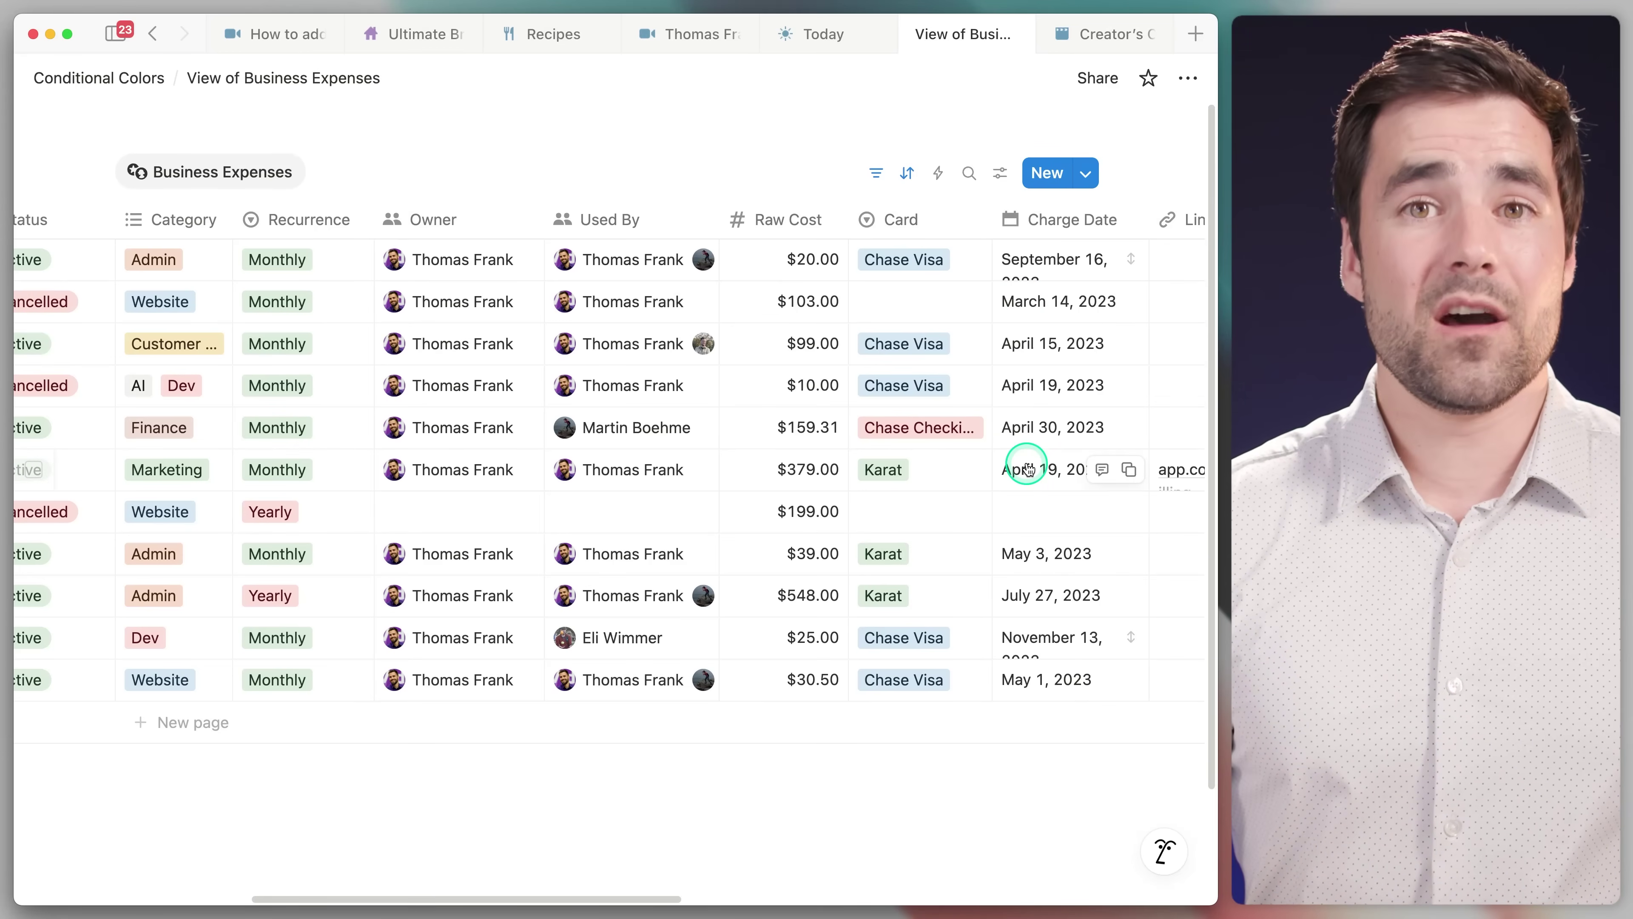
{"action": "scroll", "coordinate": [1003, 470], "scroll_direction": "left", "scroll_amount": 10}
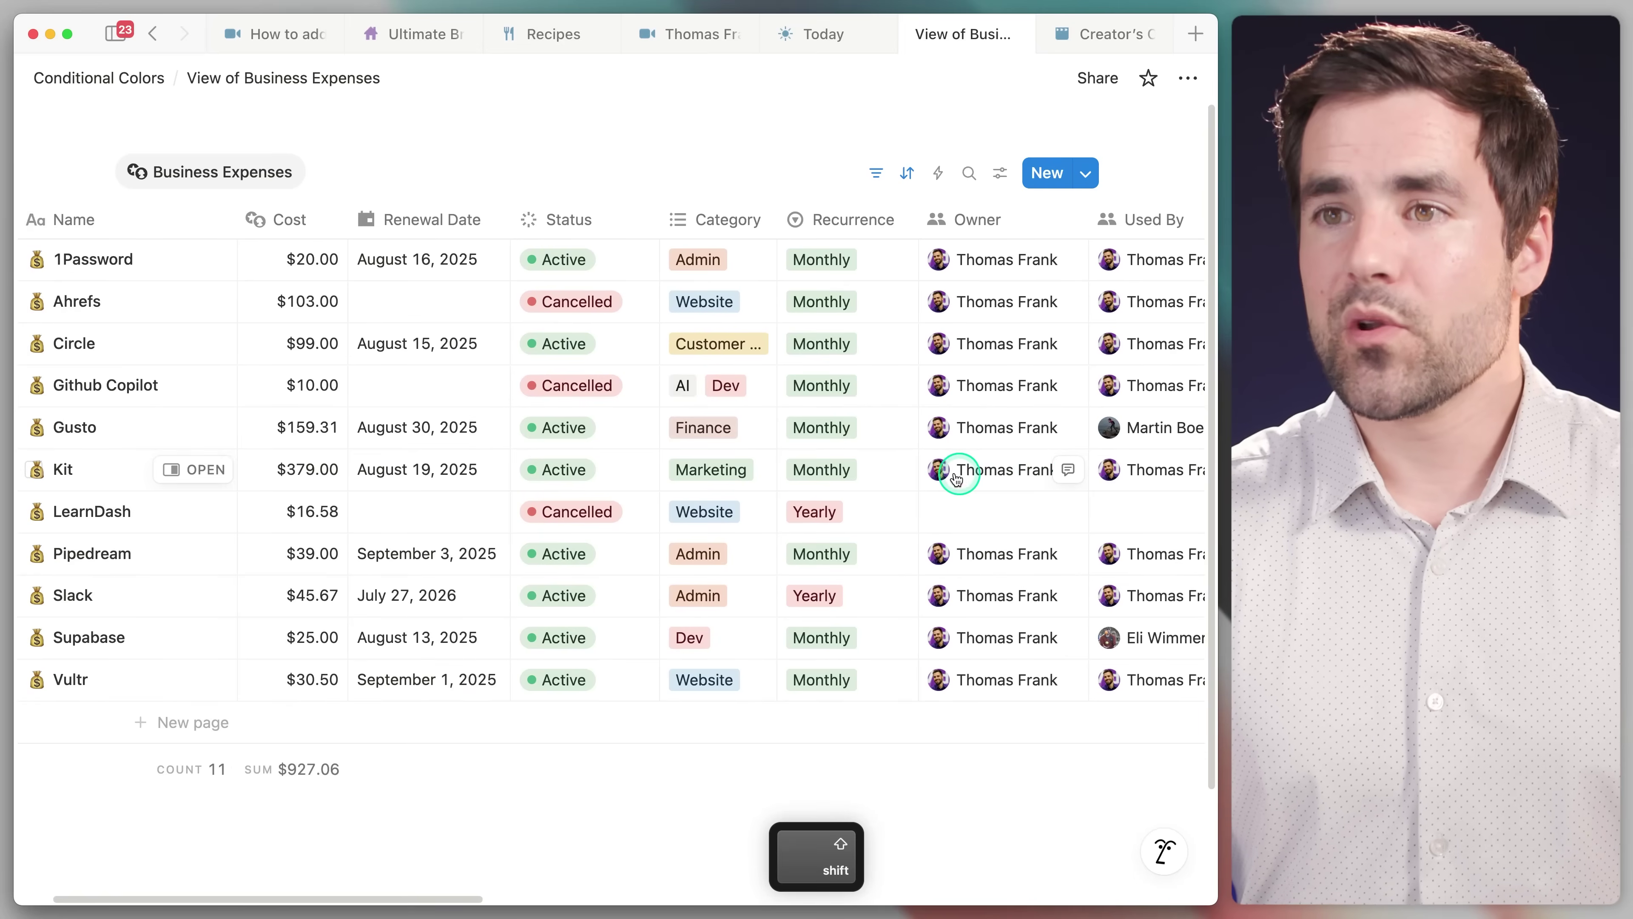
{"action": "left_click", "coordinate": [534, 259]}
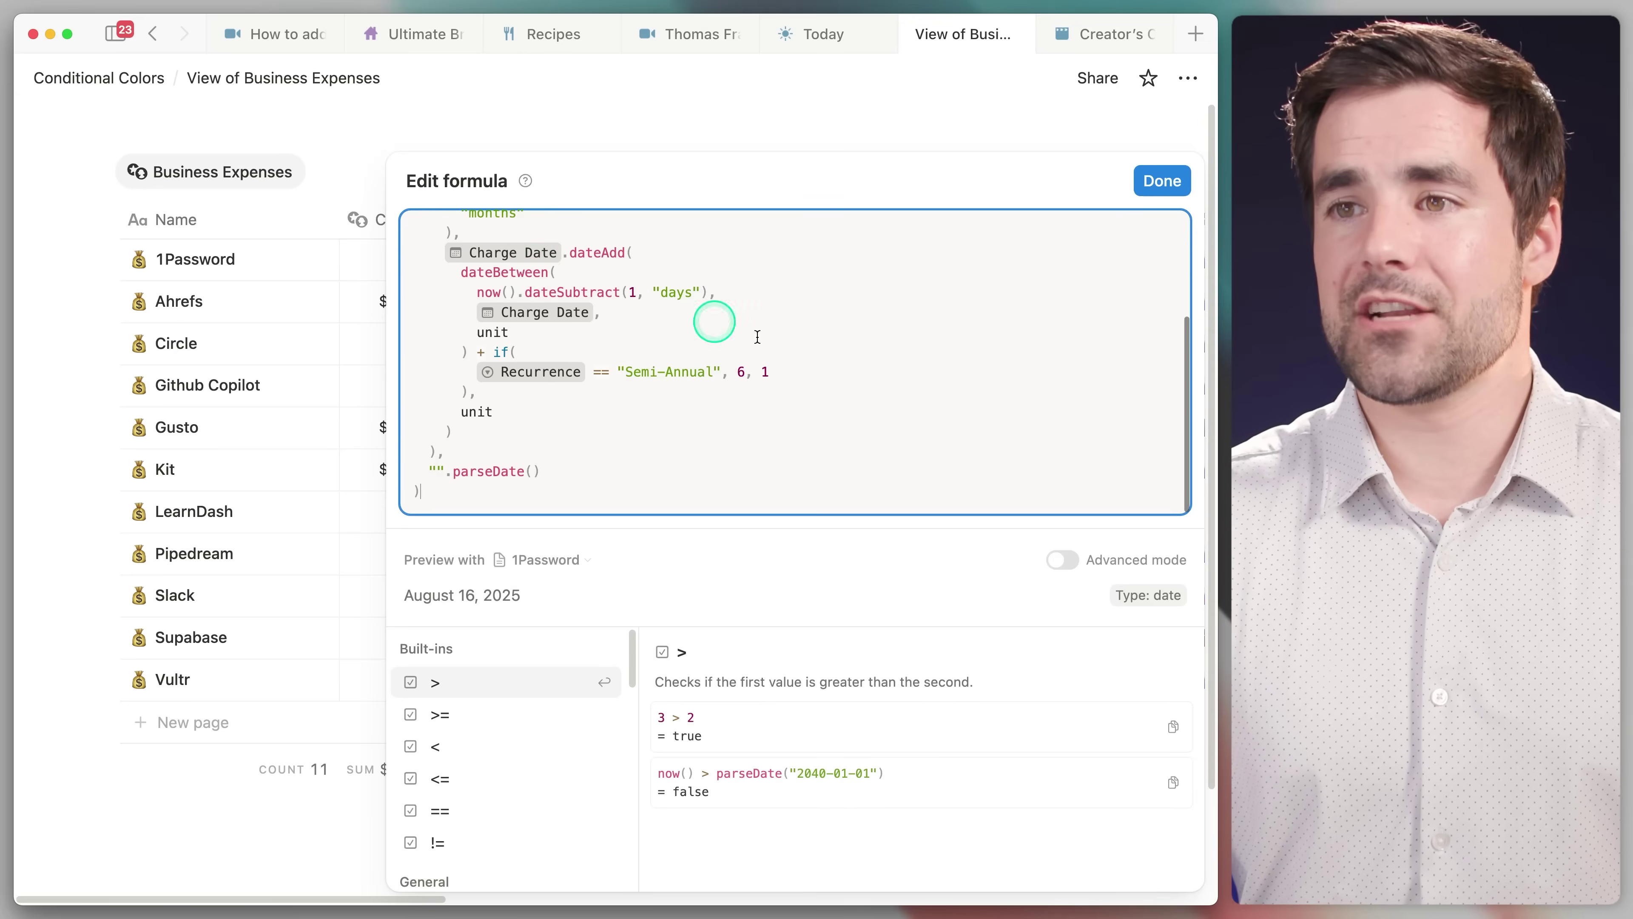
{"action": "scroll", "coordinate": [864, 416], "scroll_direction": "up", "scroll_amount": 3}
{"action": "scroll", "coordinate": [871, 428], "scroll_direction": "up", "scroll_amount": 2}
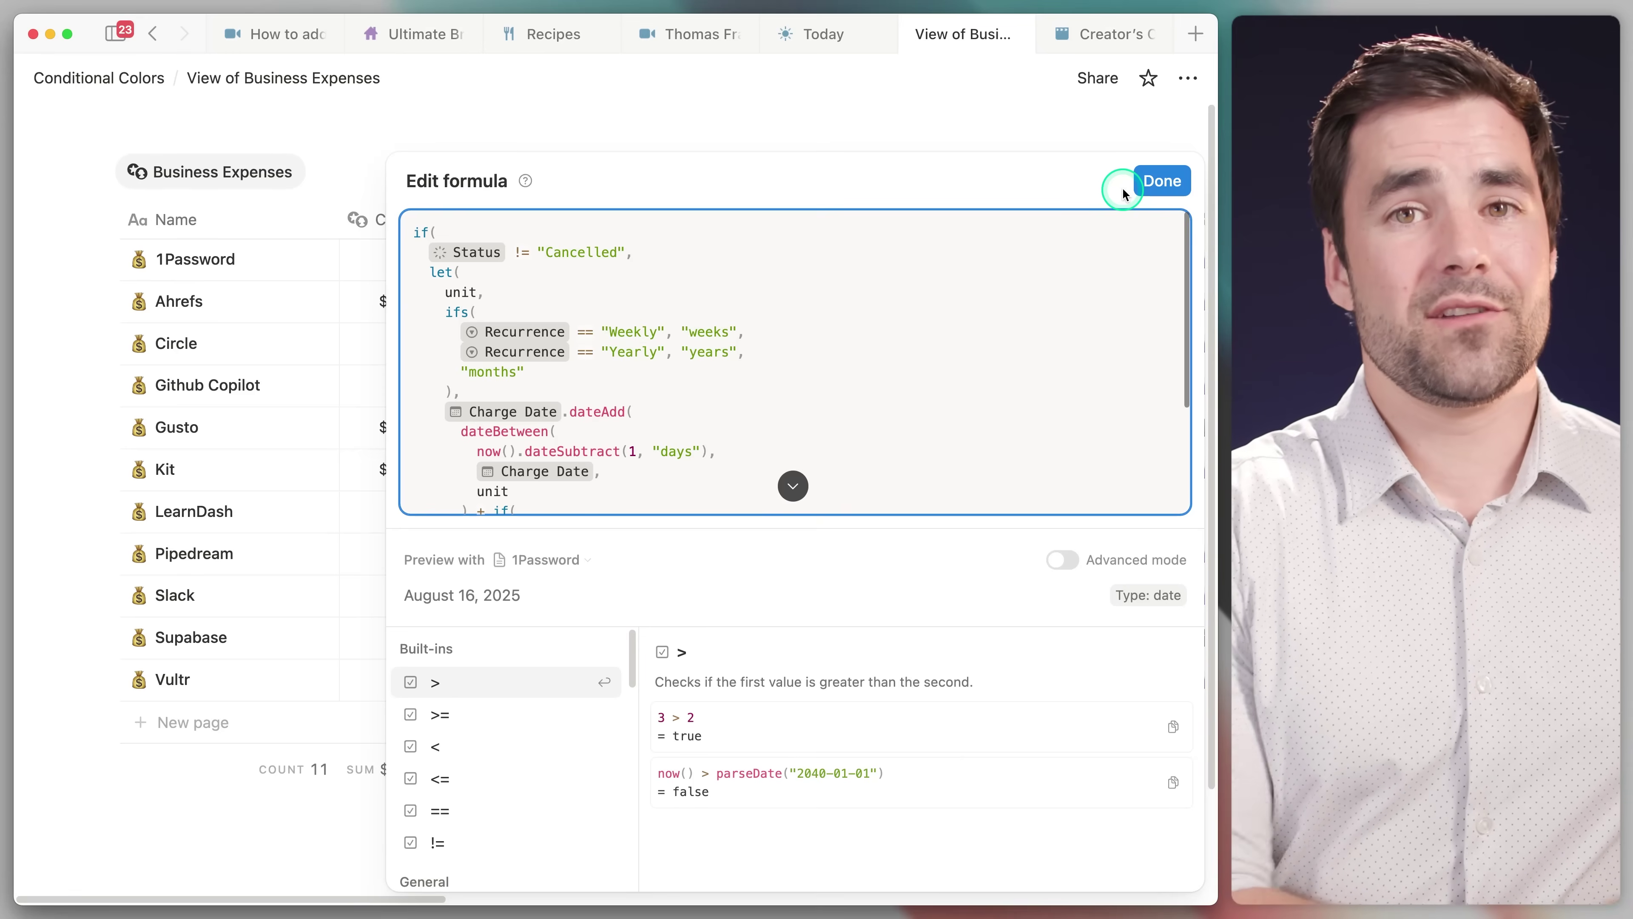
{"action": "left_click", "coordinate": [1161, 180]}
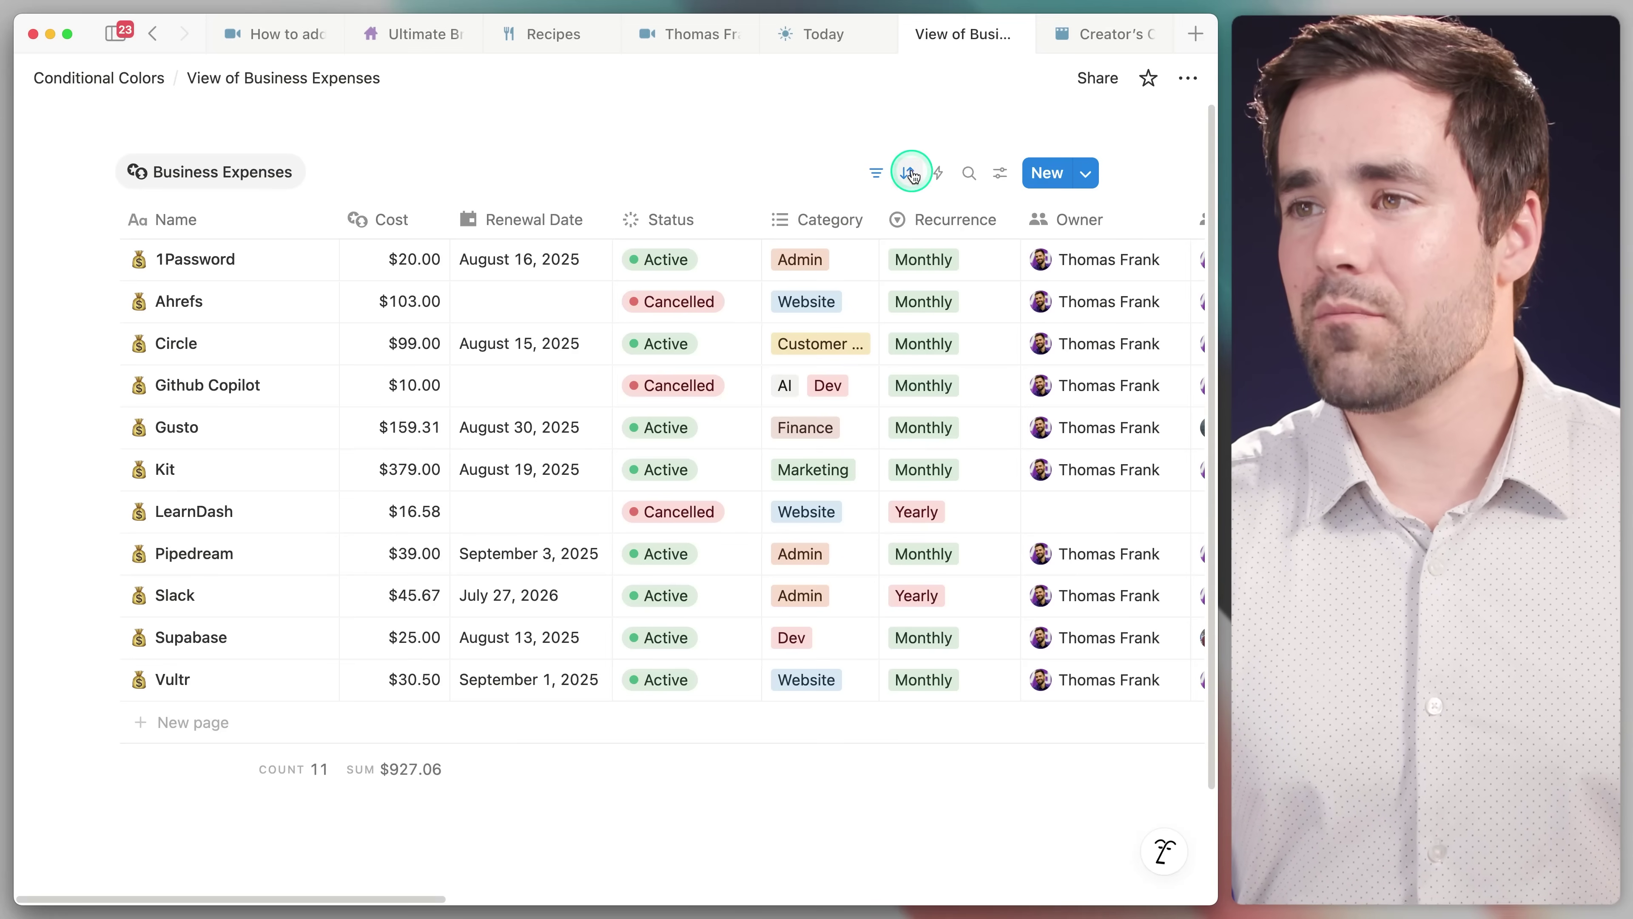
Add a Renewal Date 'This week' filter alongside the existing Feature filter
{"action": "left_click", "coordinate": [877, 175]}
{"action": "left_click", "coordinate": [556, 229]}
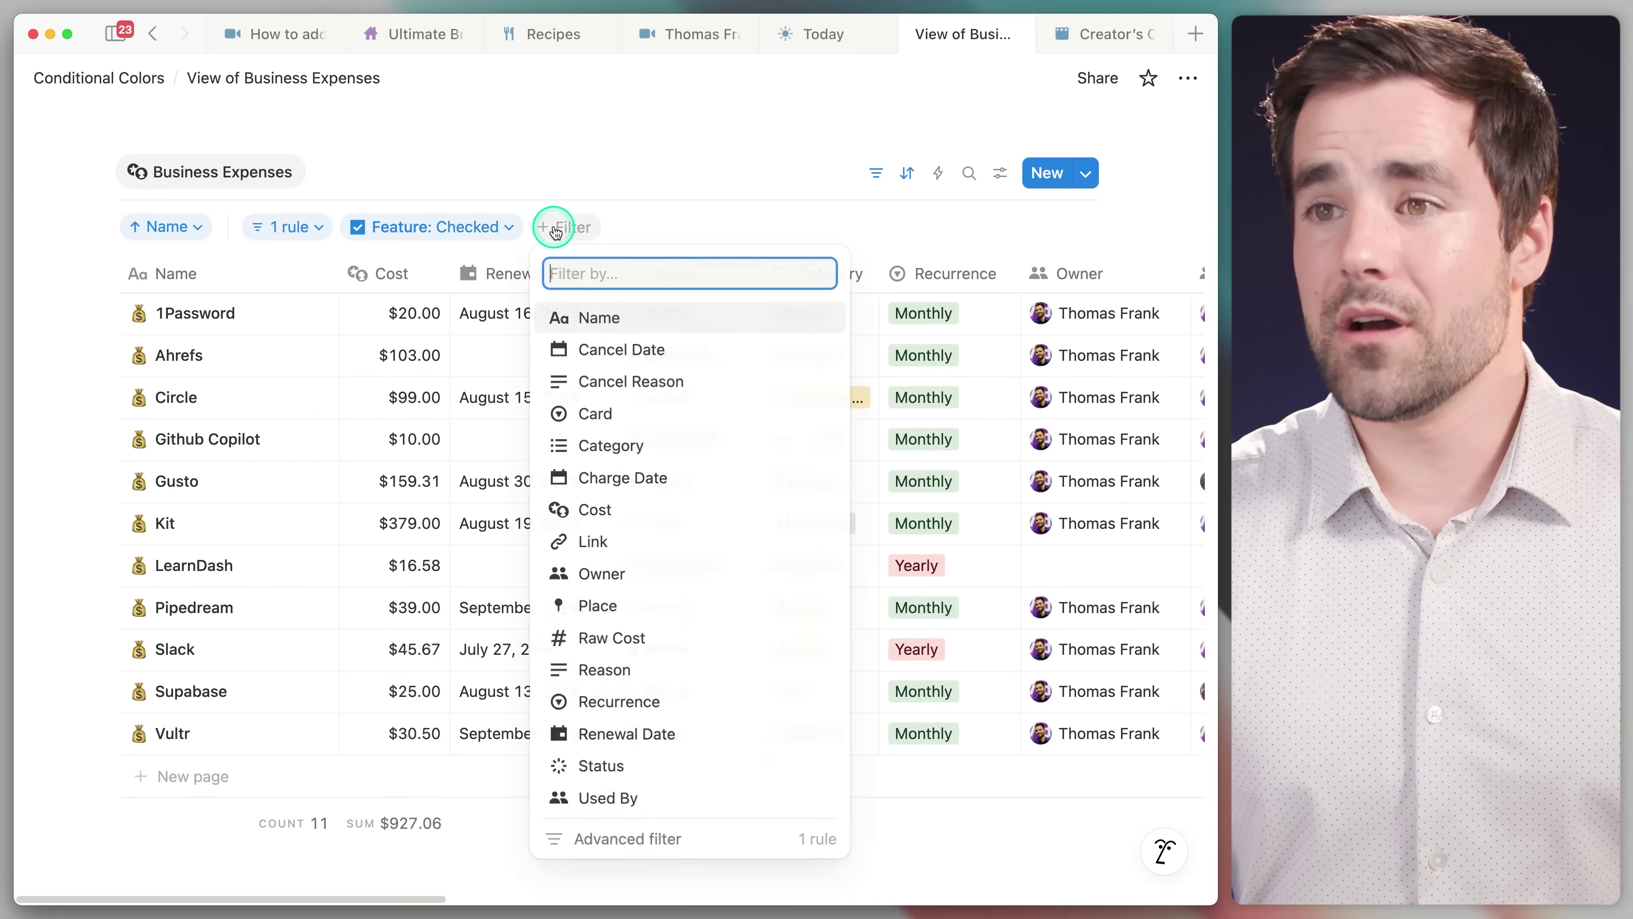
{"action": "type", "text": "ren"}
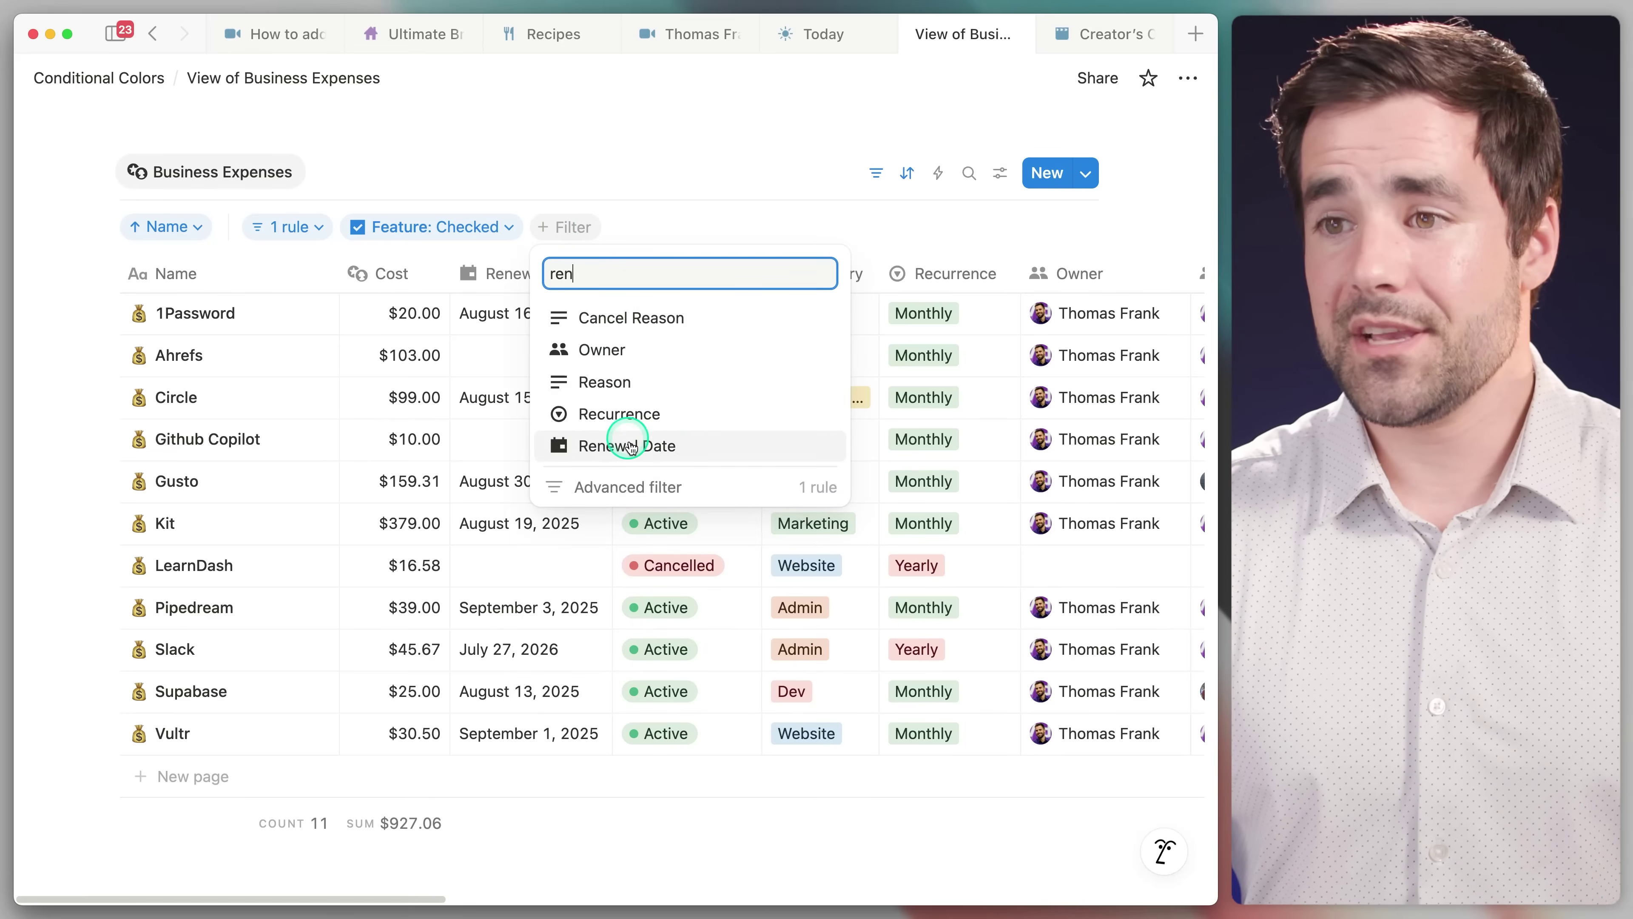
{"action": "left_click", "coordinate": [682, 453]}
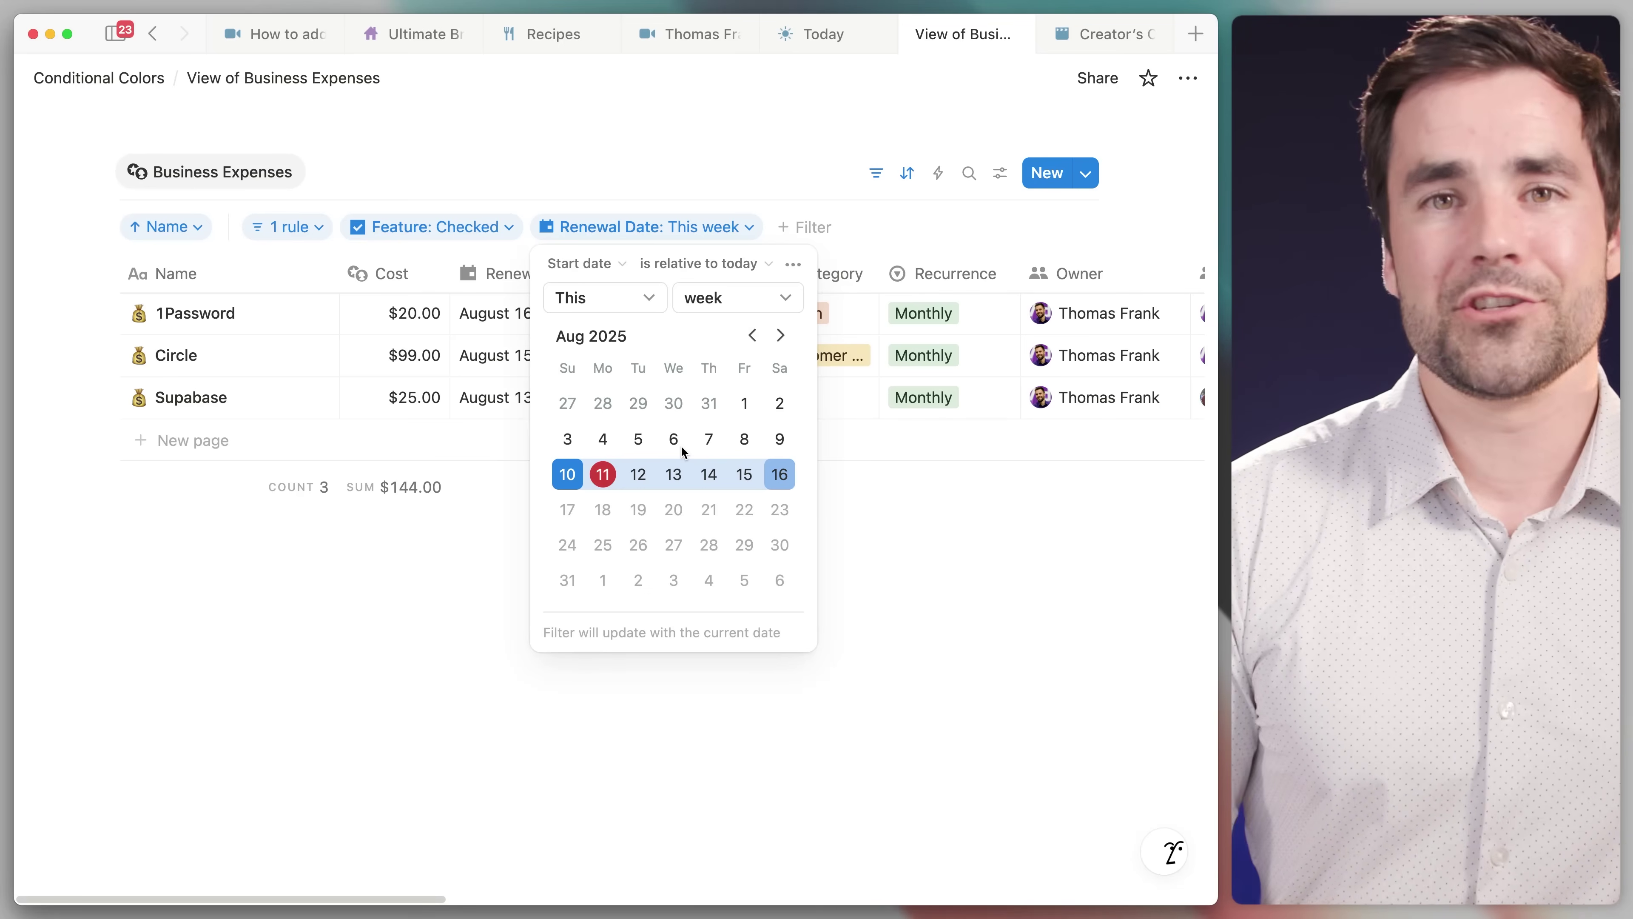
{"action": "left_click", "coordinate": [627, 174]}
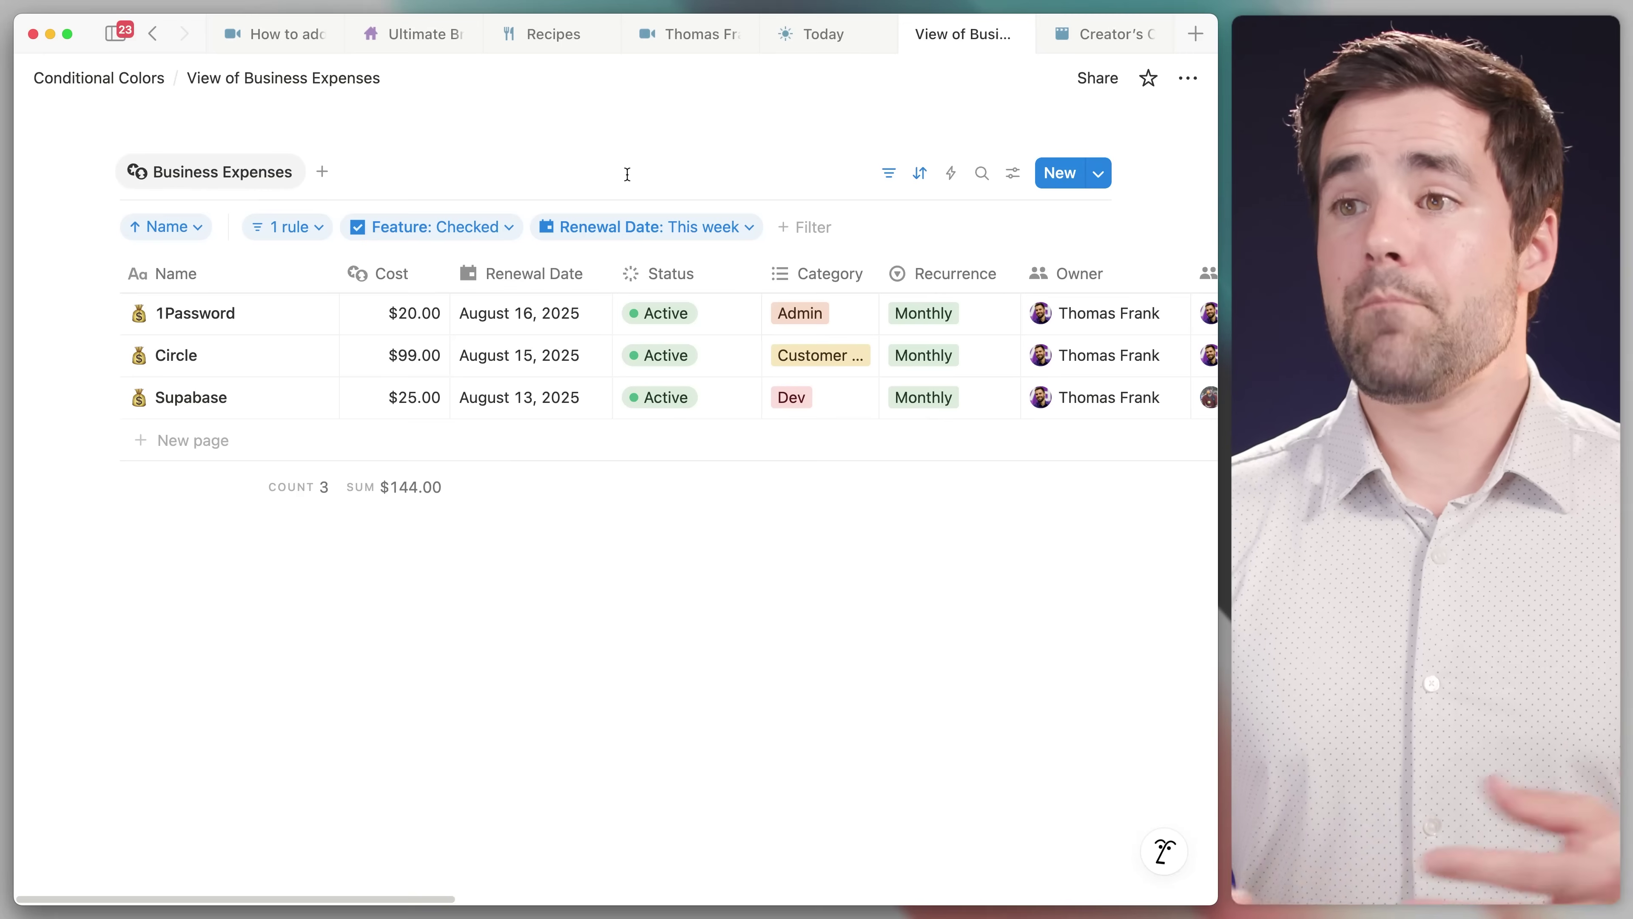
Open and close the view settings, then switch to the Google Sheets budget window
{"action": "left_click", "coordinate": [1012, 172]}
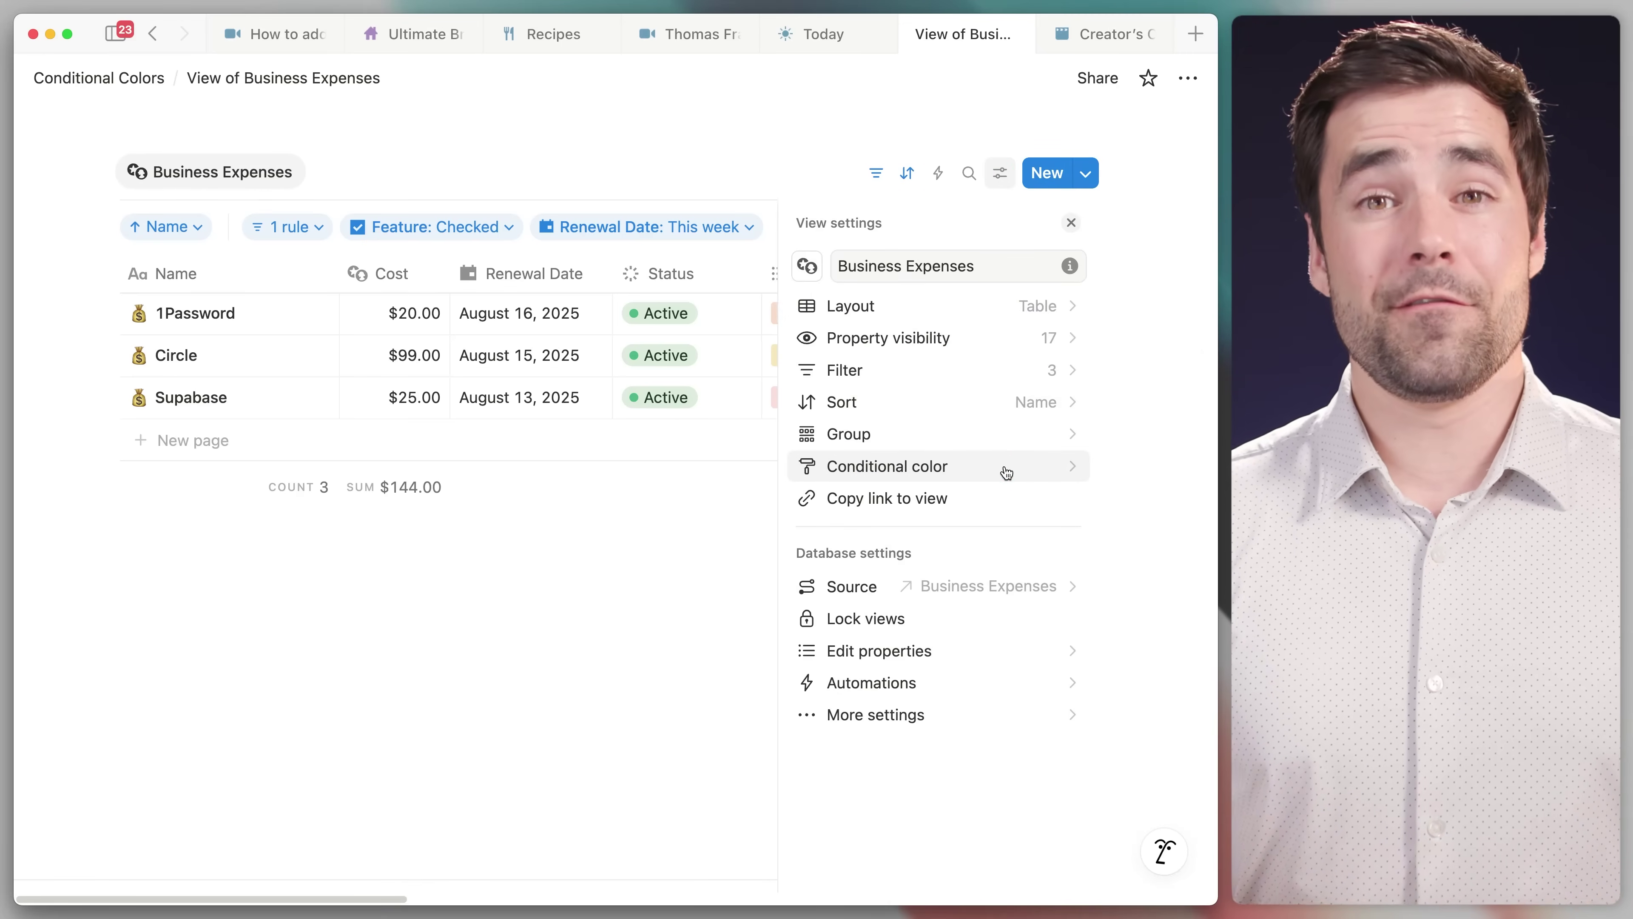
{"action": "left_click", "coordinate": [722, 266]}
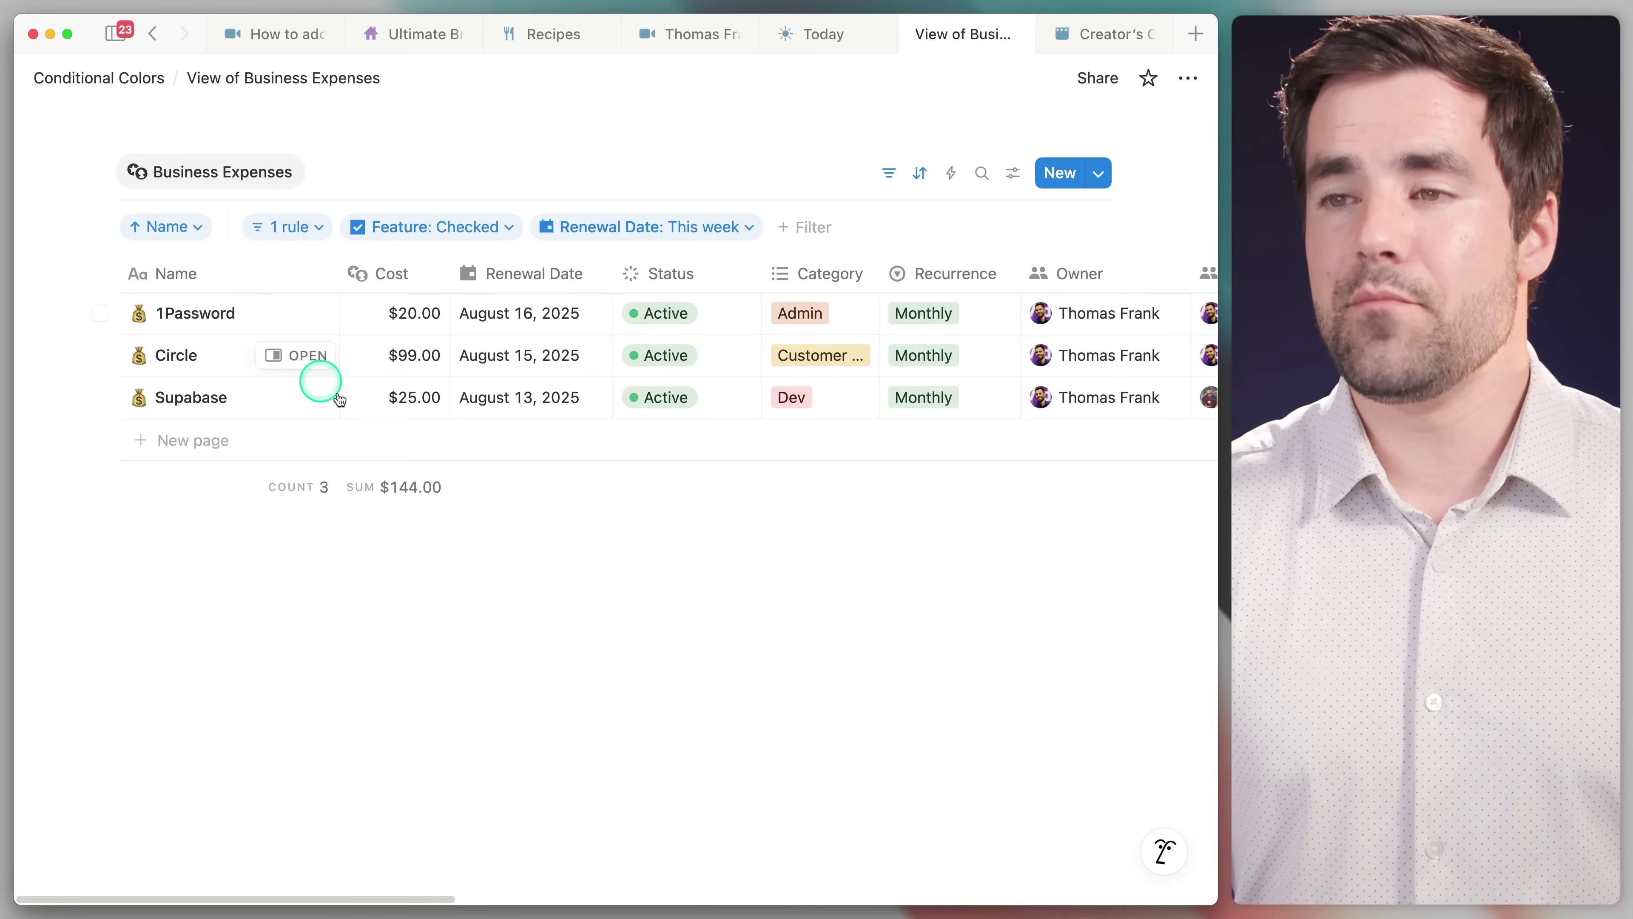
{"action": "key", "text": "alt+Tab"}
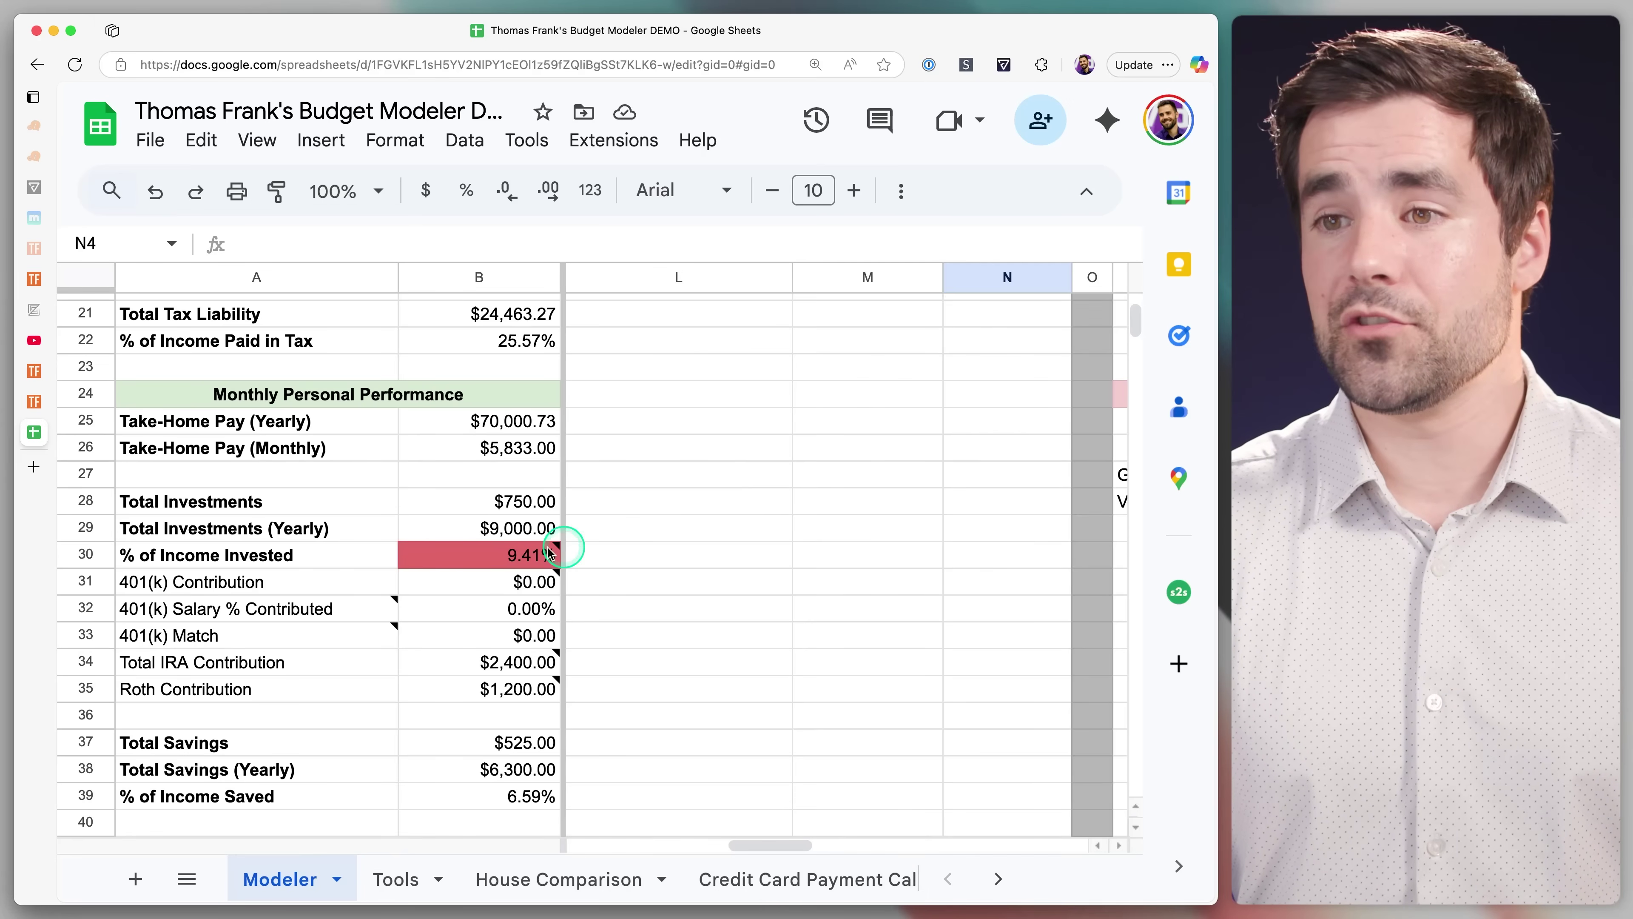
Select B30 (% of Income Invested) and open its conditional formatting rules
{"action": "left_click", "coordinate": [519, 557]}
{"action": "left_click", "coordinate": [323, 141]}
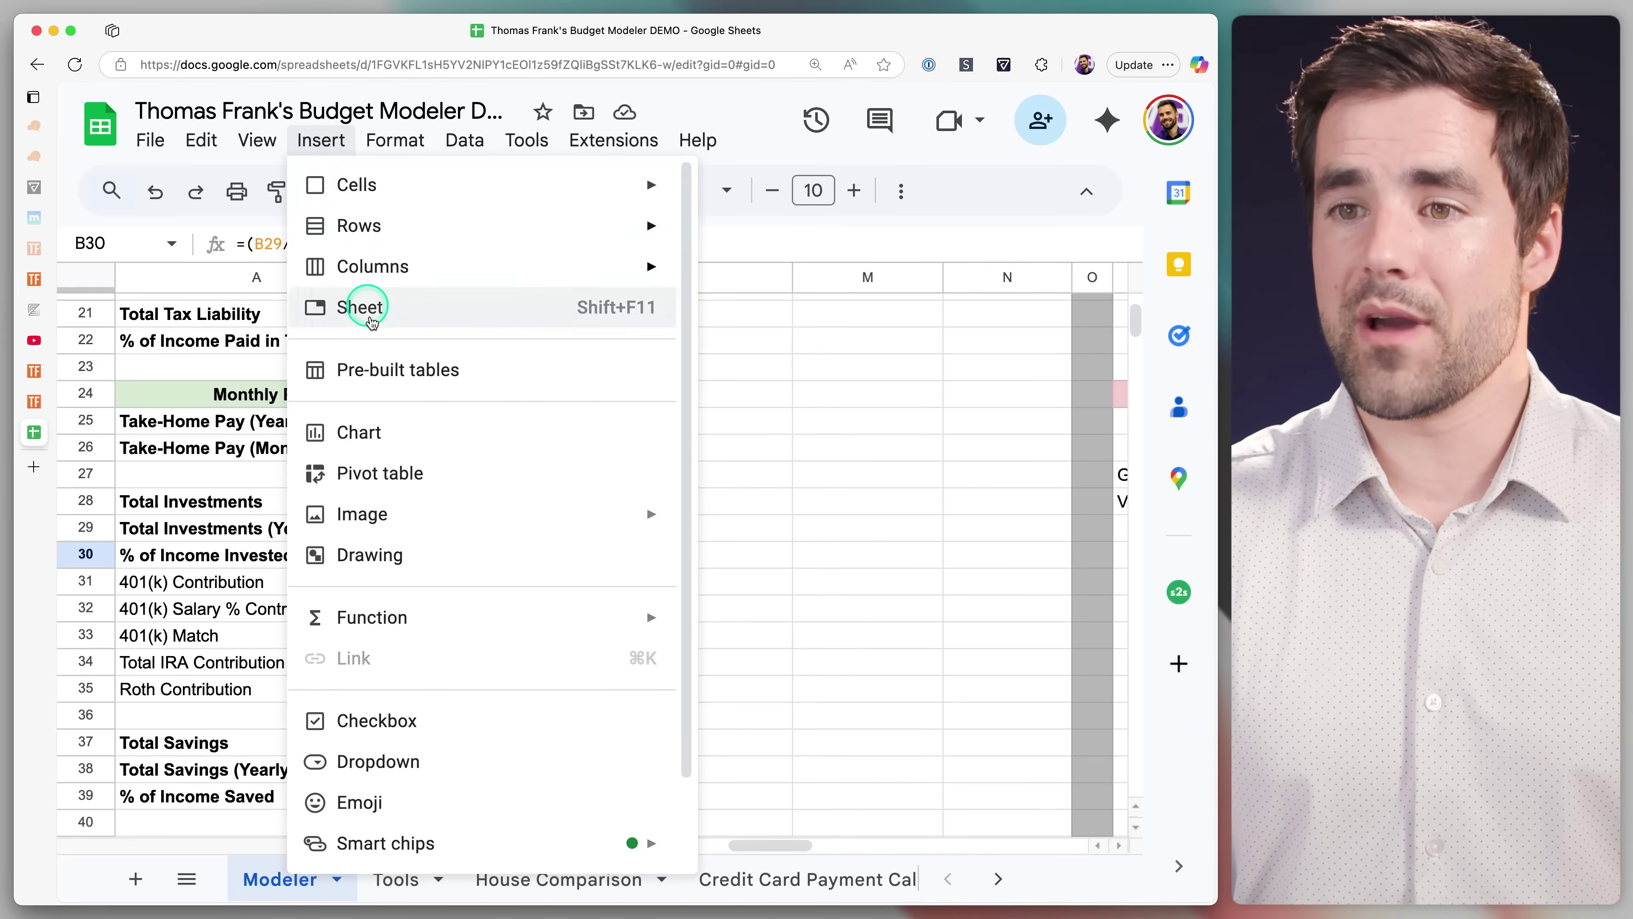
{"action": "scroll", "coordinate": [450, 739], "scroll_direction": "down", "scroll_amount": 2}
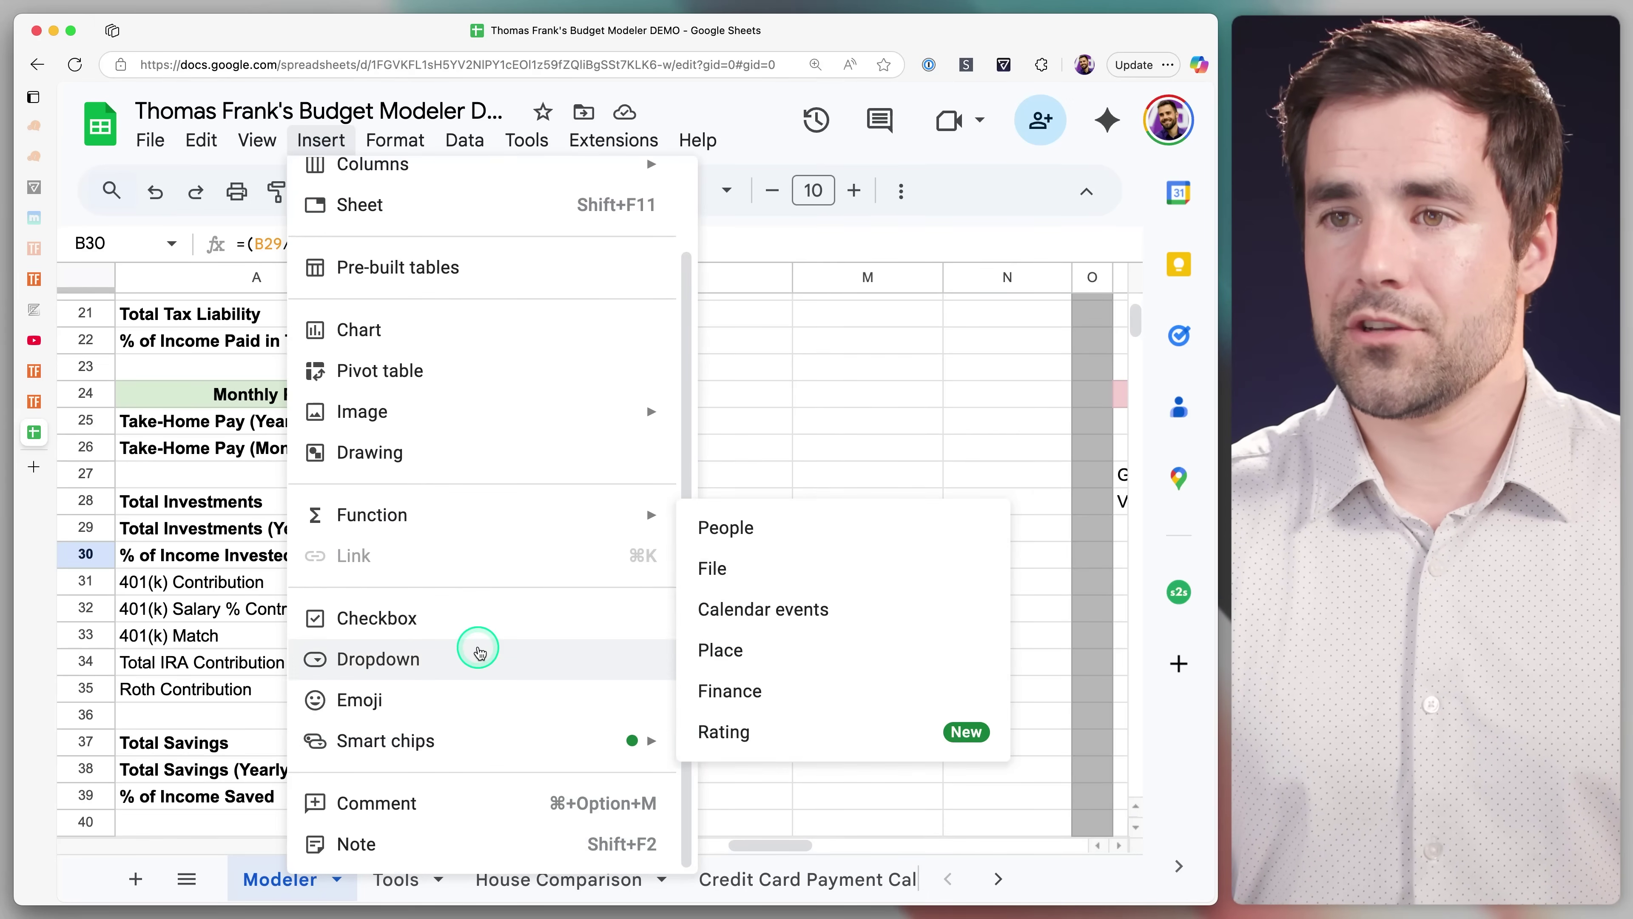
{"action": "scroll", "coordinate": [479, 644], "scroll_direction": "up", "scroll_amount": 2}
{"action": "mouse_move", "coordinate": [394, 140]}
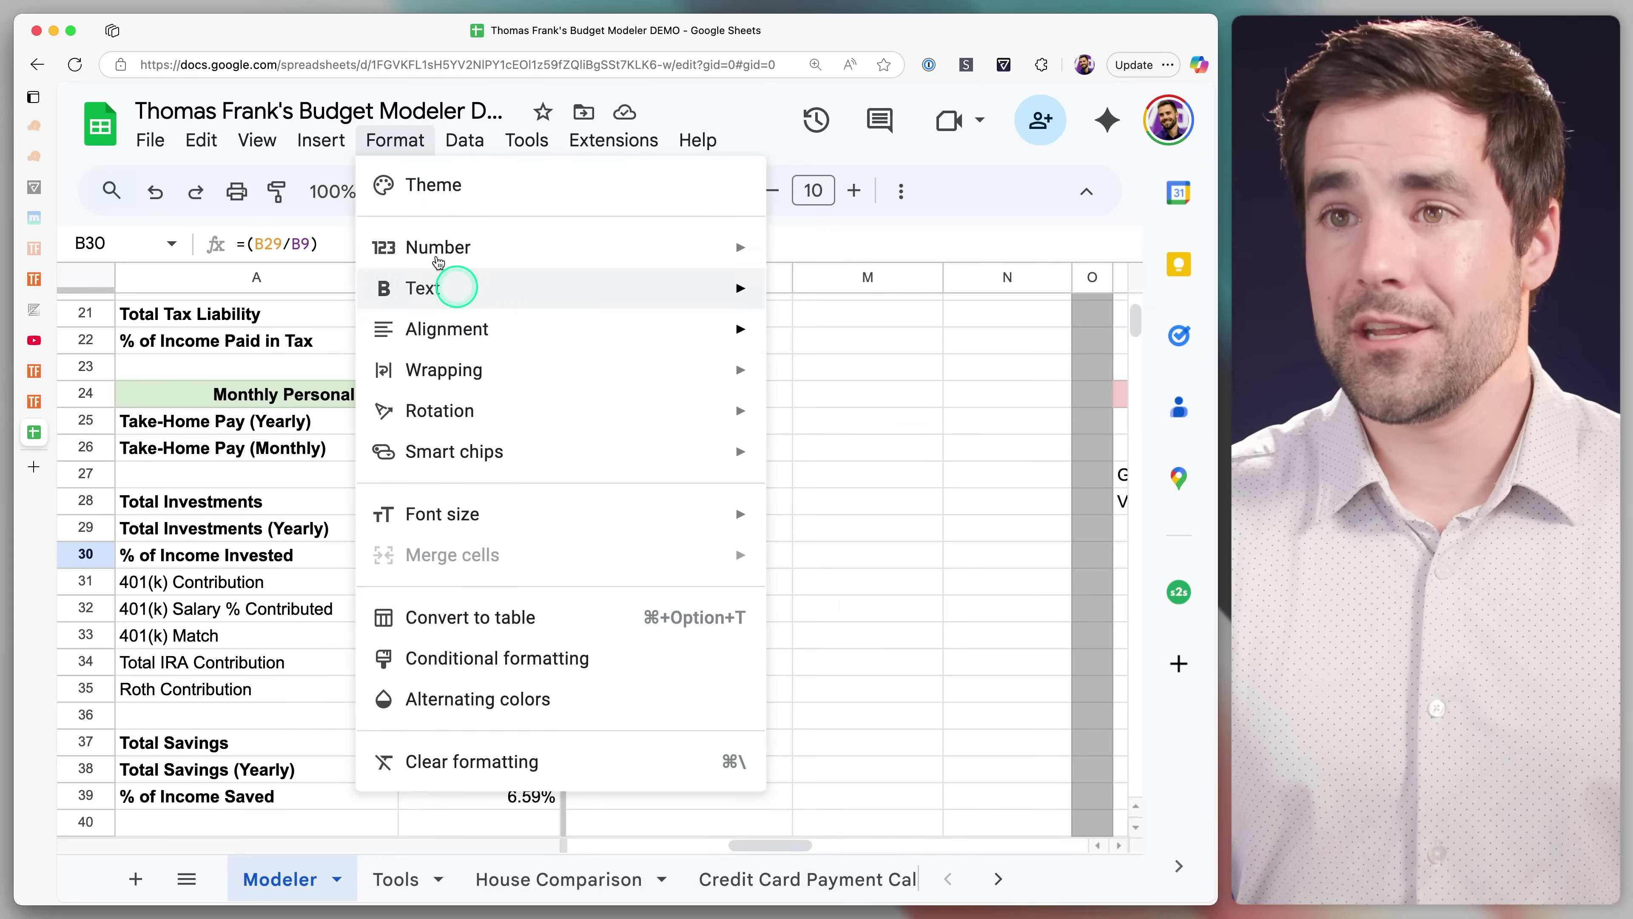
{"action": "left_click", "coordinate": [543, 658]}
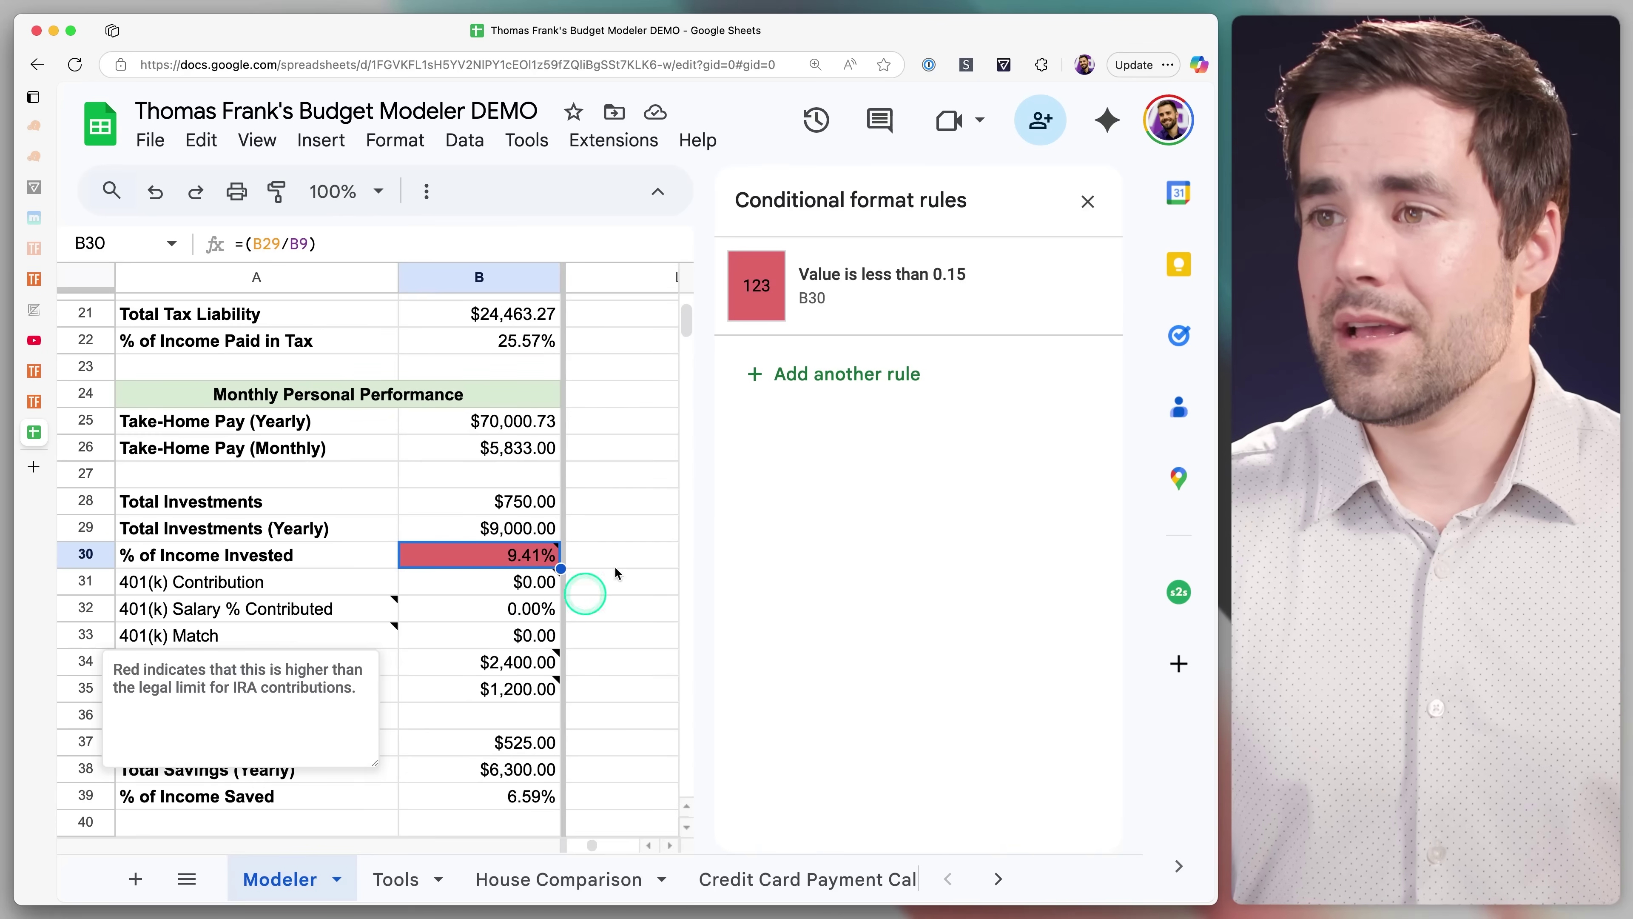
Review B30's 'Value is less than 0.15' red rule without changes, then delete it
{"action": "left_click", "coordinate": [880, 270]}
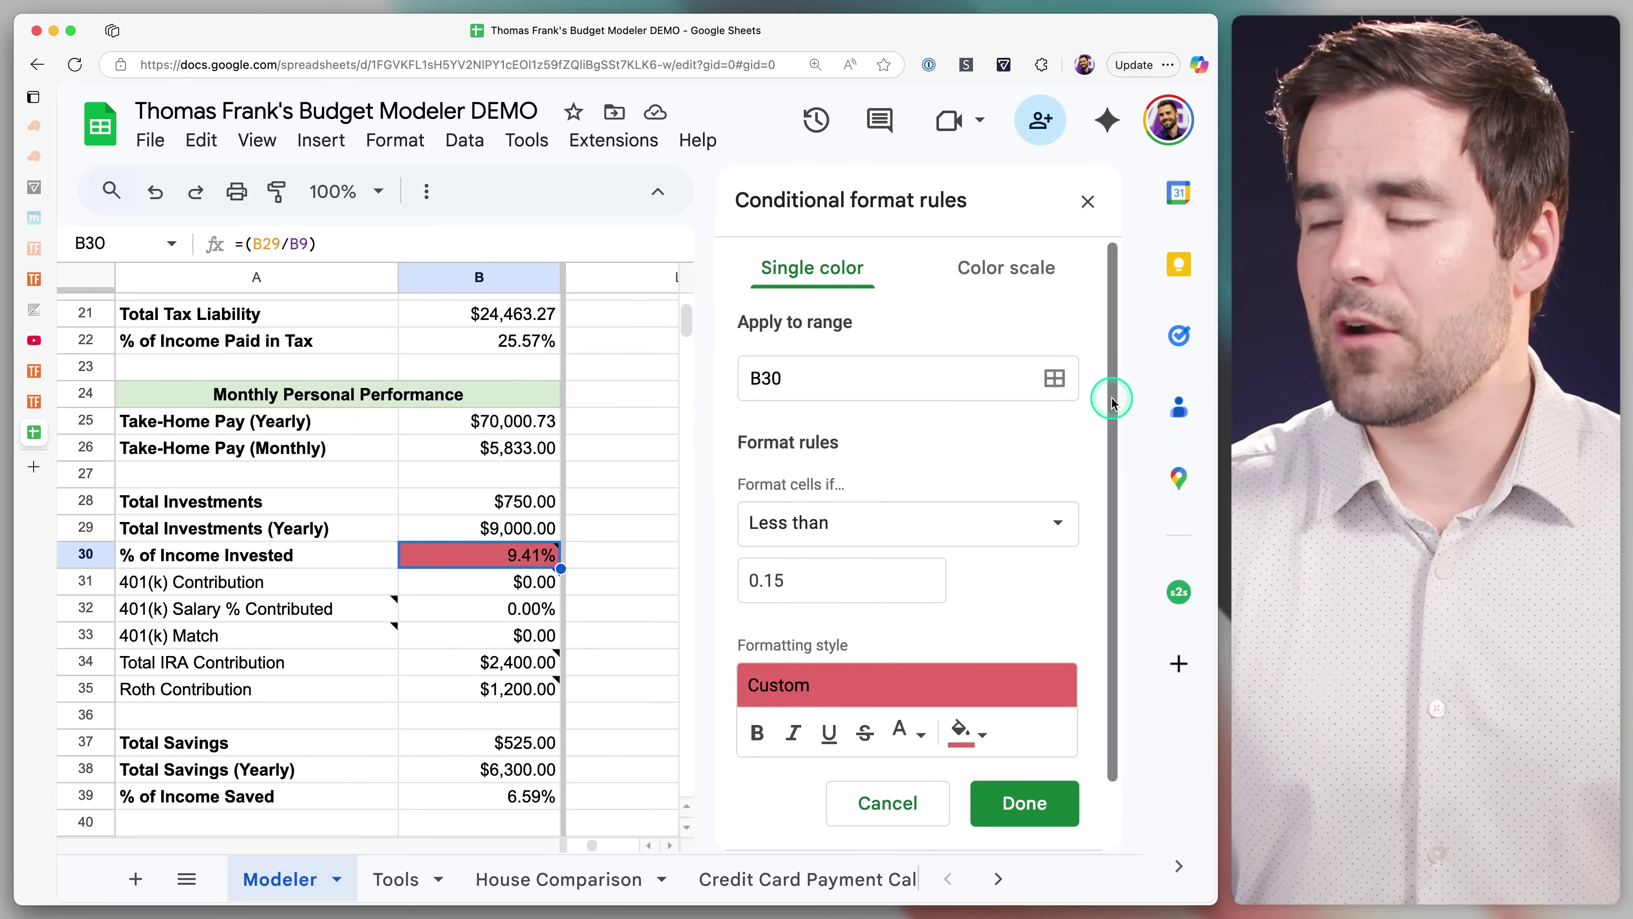
{"action": "scroll", "coordinate": [1114, 450], "scroll_direction": "down", "scroll_amount": 2}
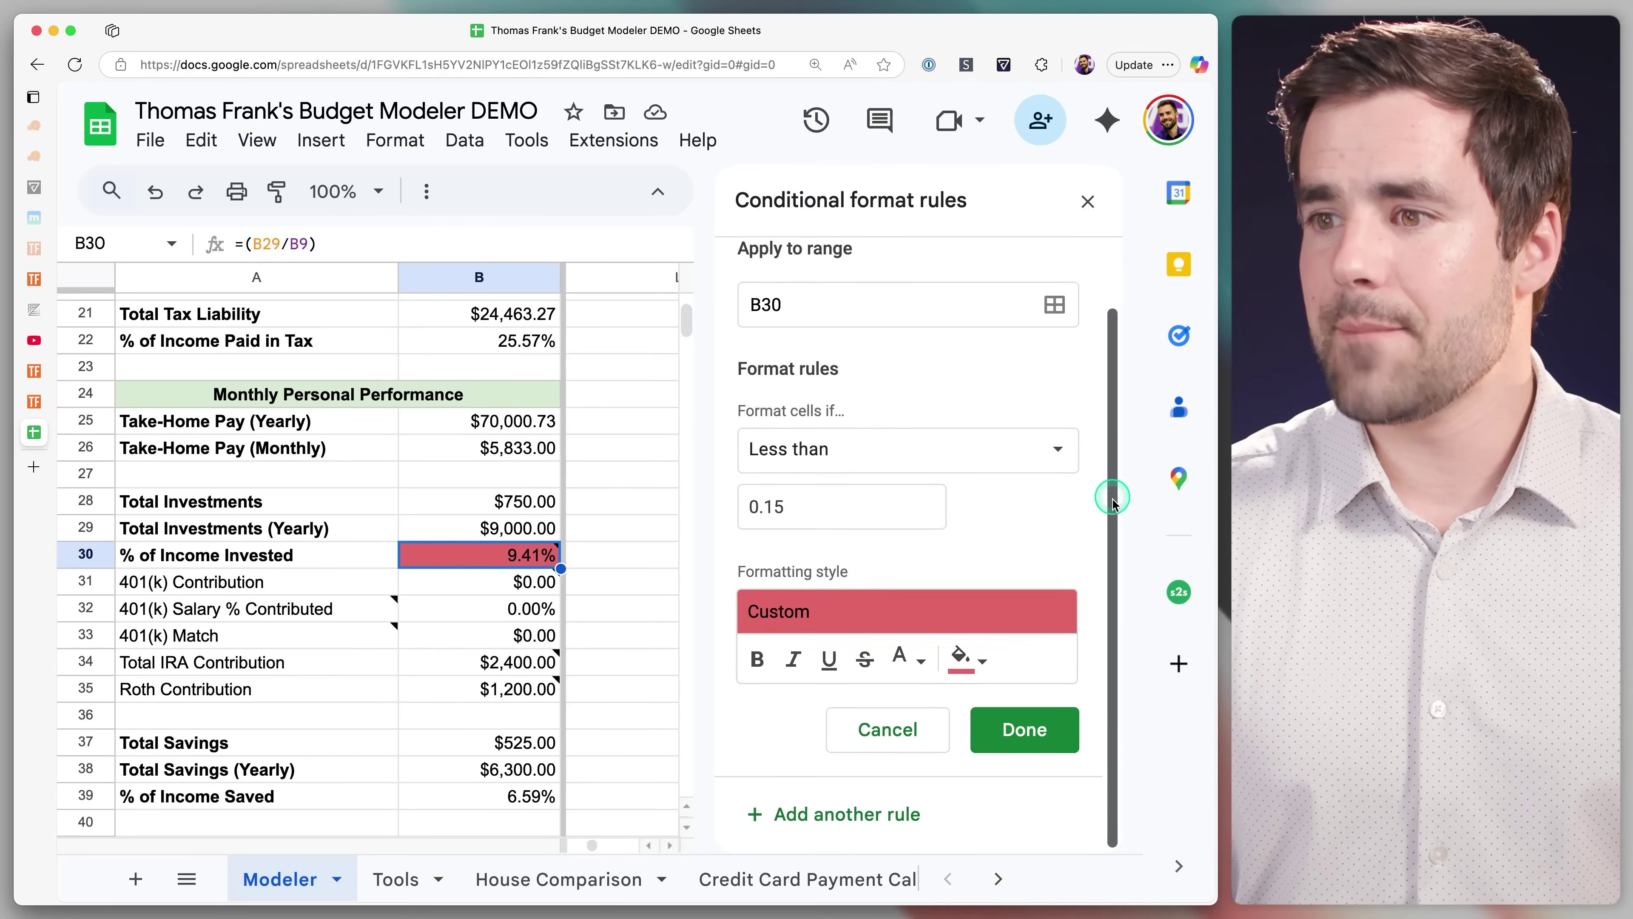
{"action": "left_click", "coordinate": [922, 662]}
{"action": "left_click", "coordinate": [860, 574]}
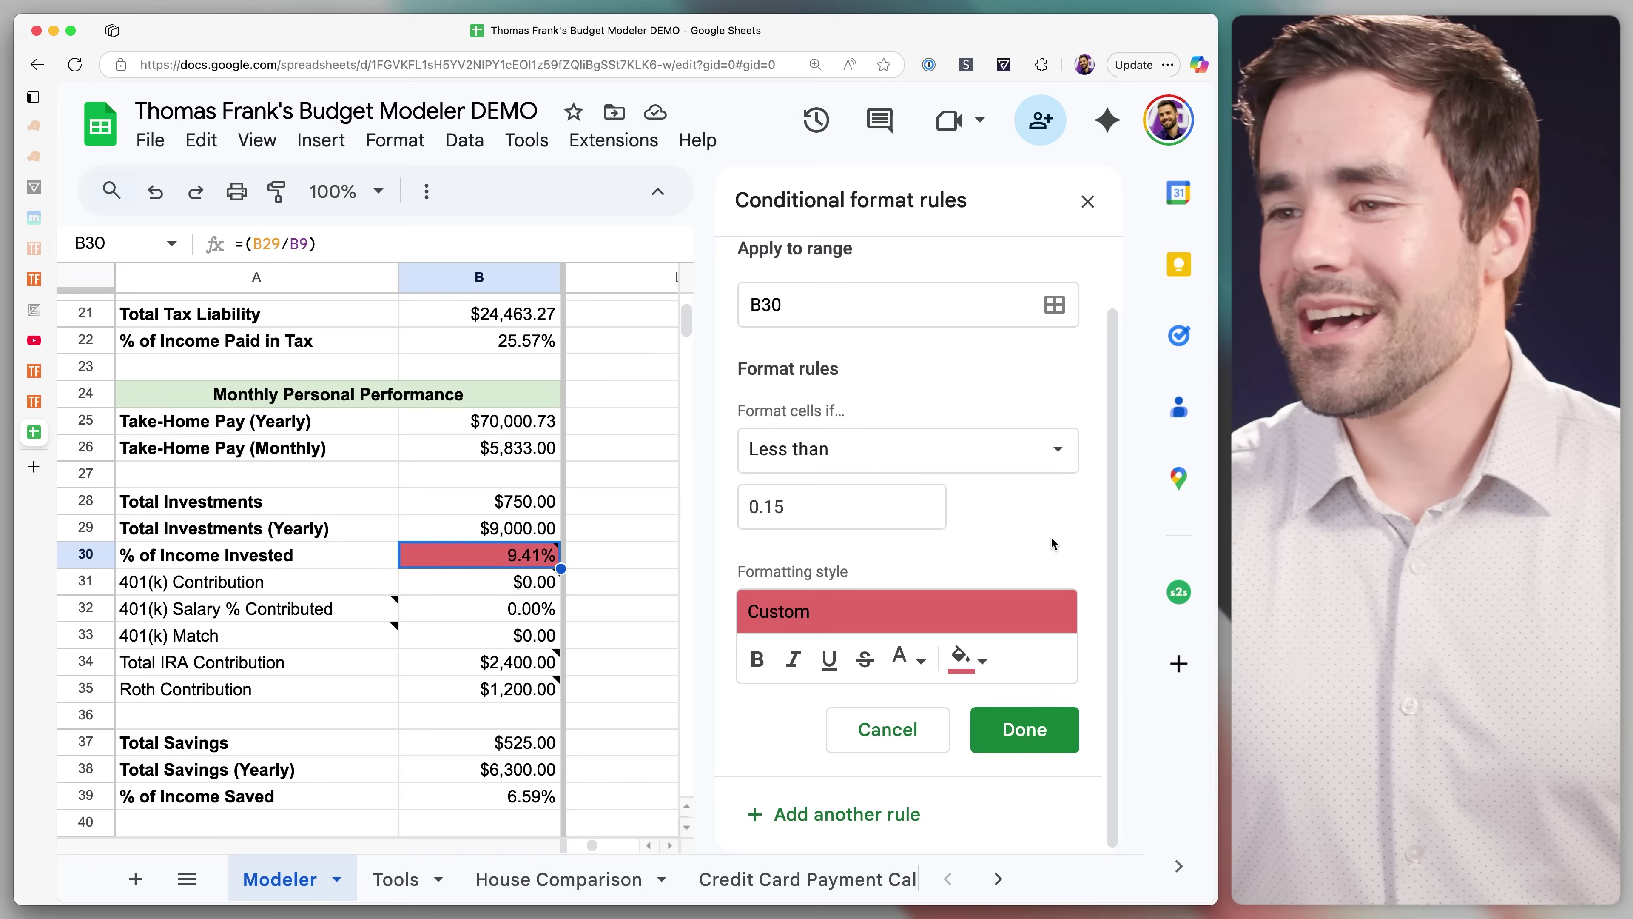
{"action": "left_click", "coordinate": [897, 740]}
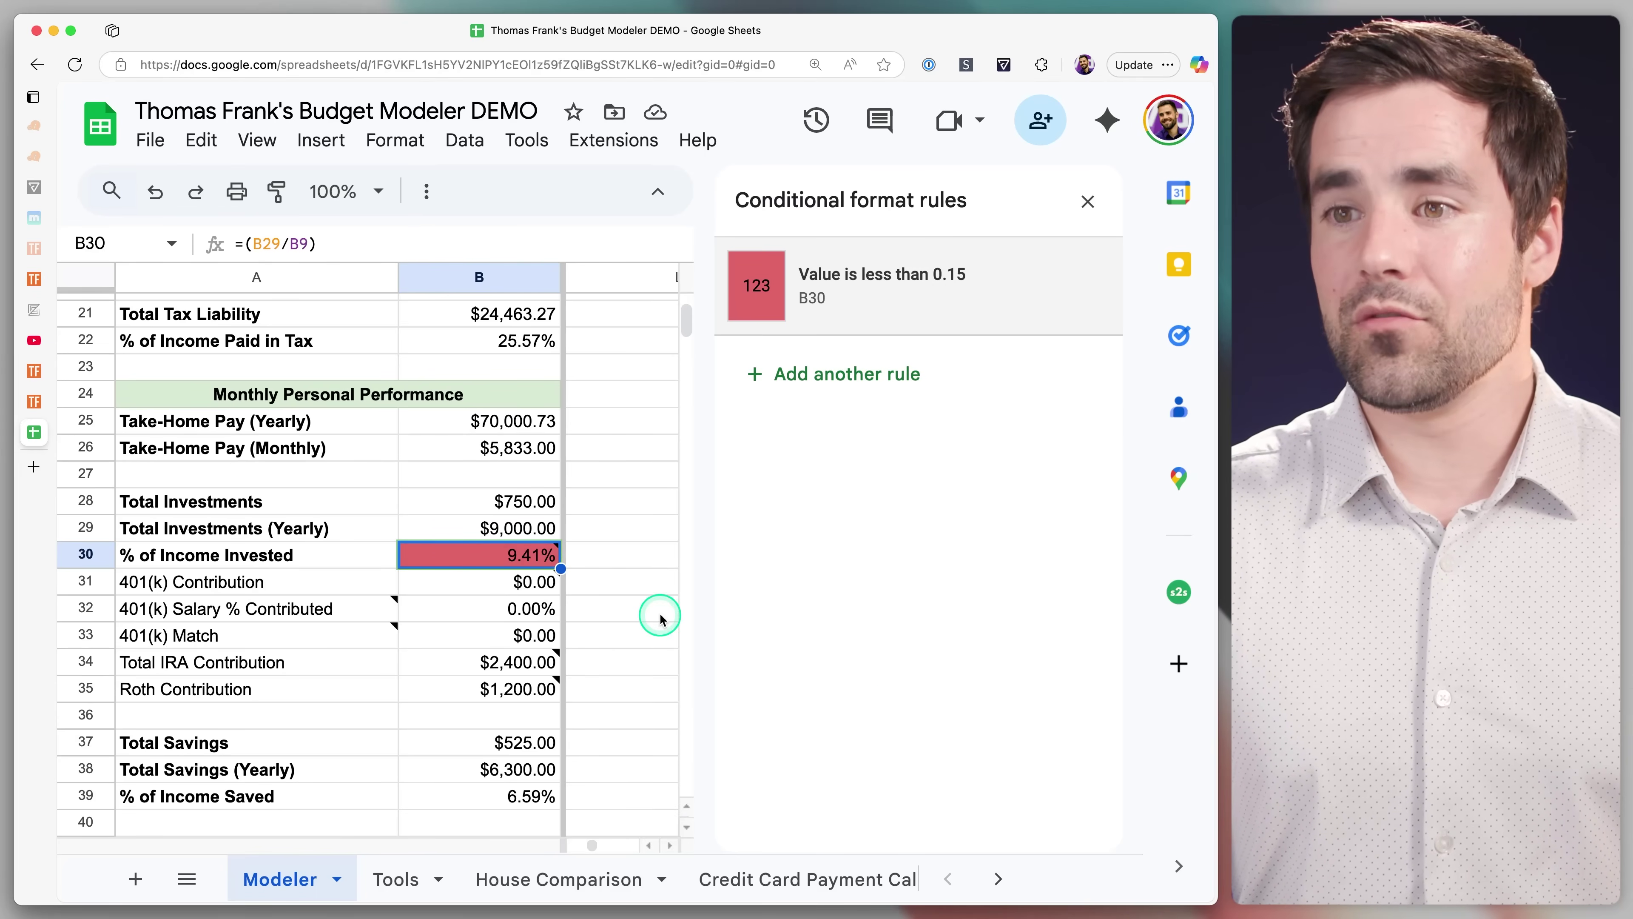
{"action": "mouse_move", "coordinate": [855, 311]}
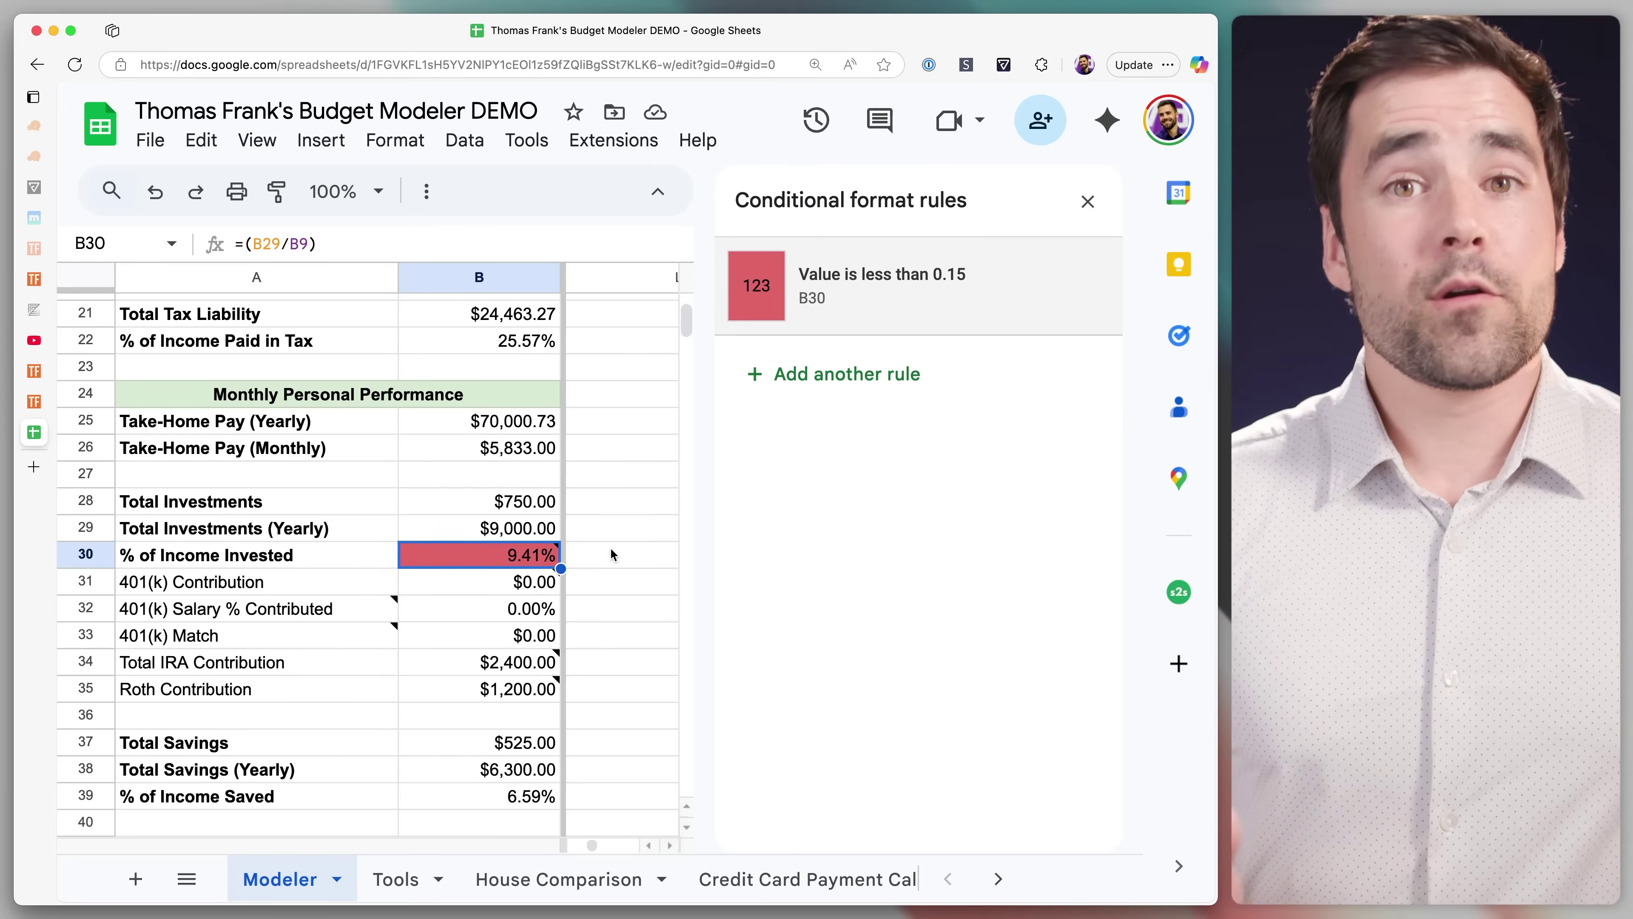
{"action": "left_click", "coordinate": [1065, 288]}
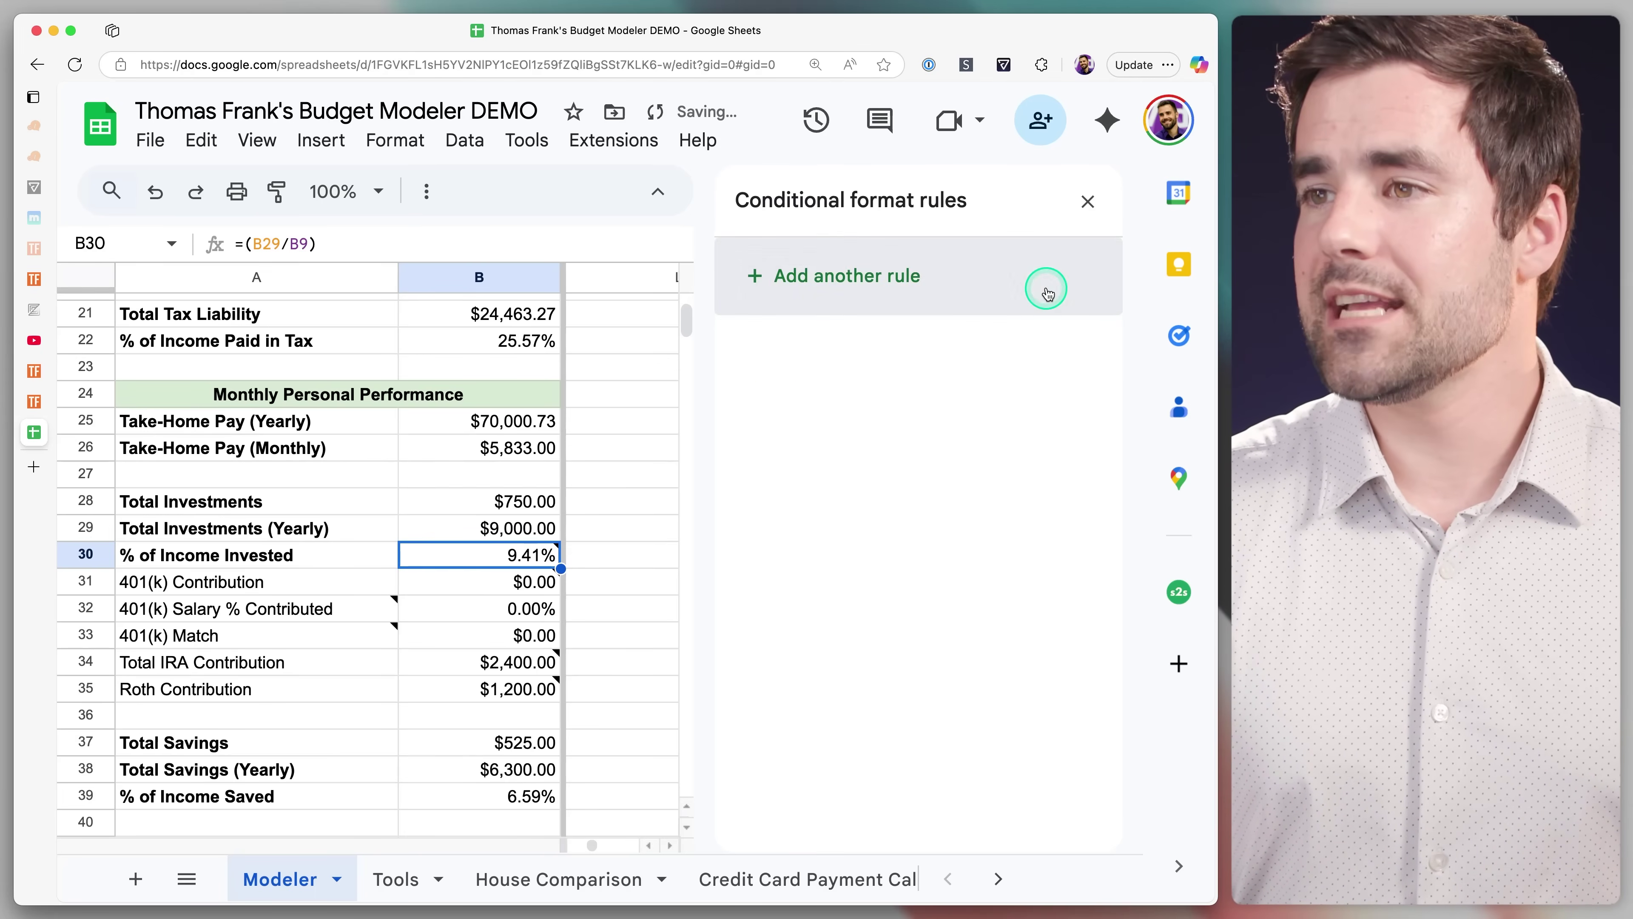
Add a 'Red to white to green' preset color scale rule to B30
{"action": "left_click", "coordinate": [862, 281]}
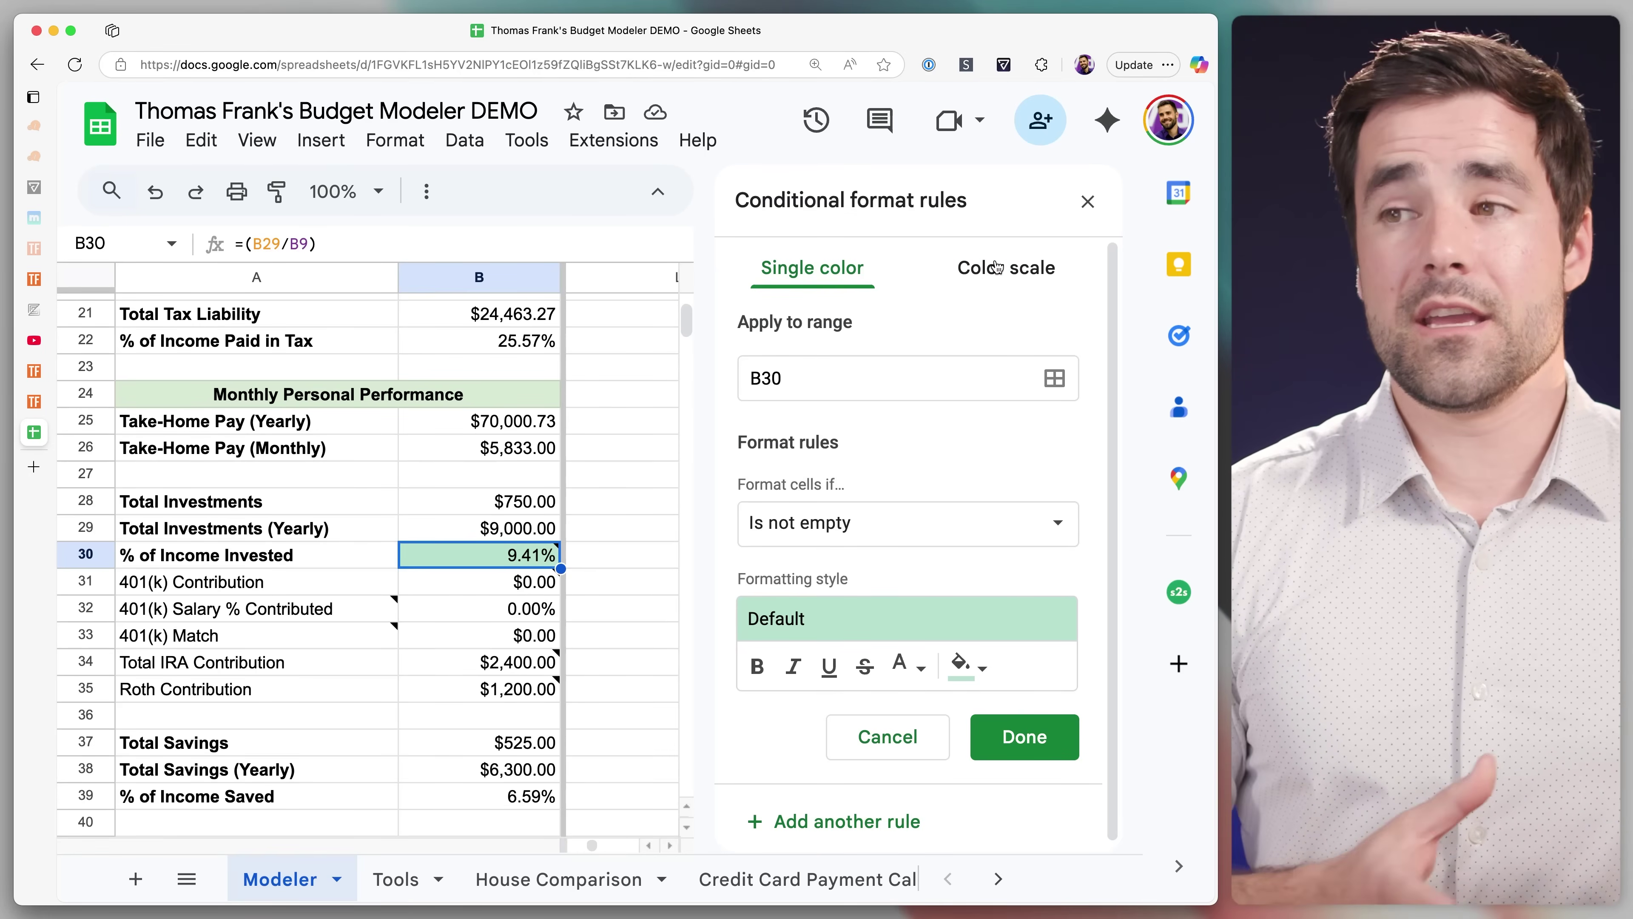
{"action": "left_click", "coordinate": [995, 267]}
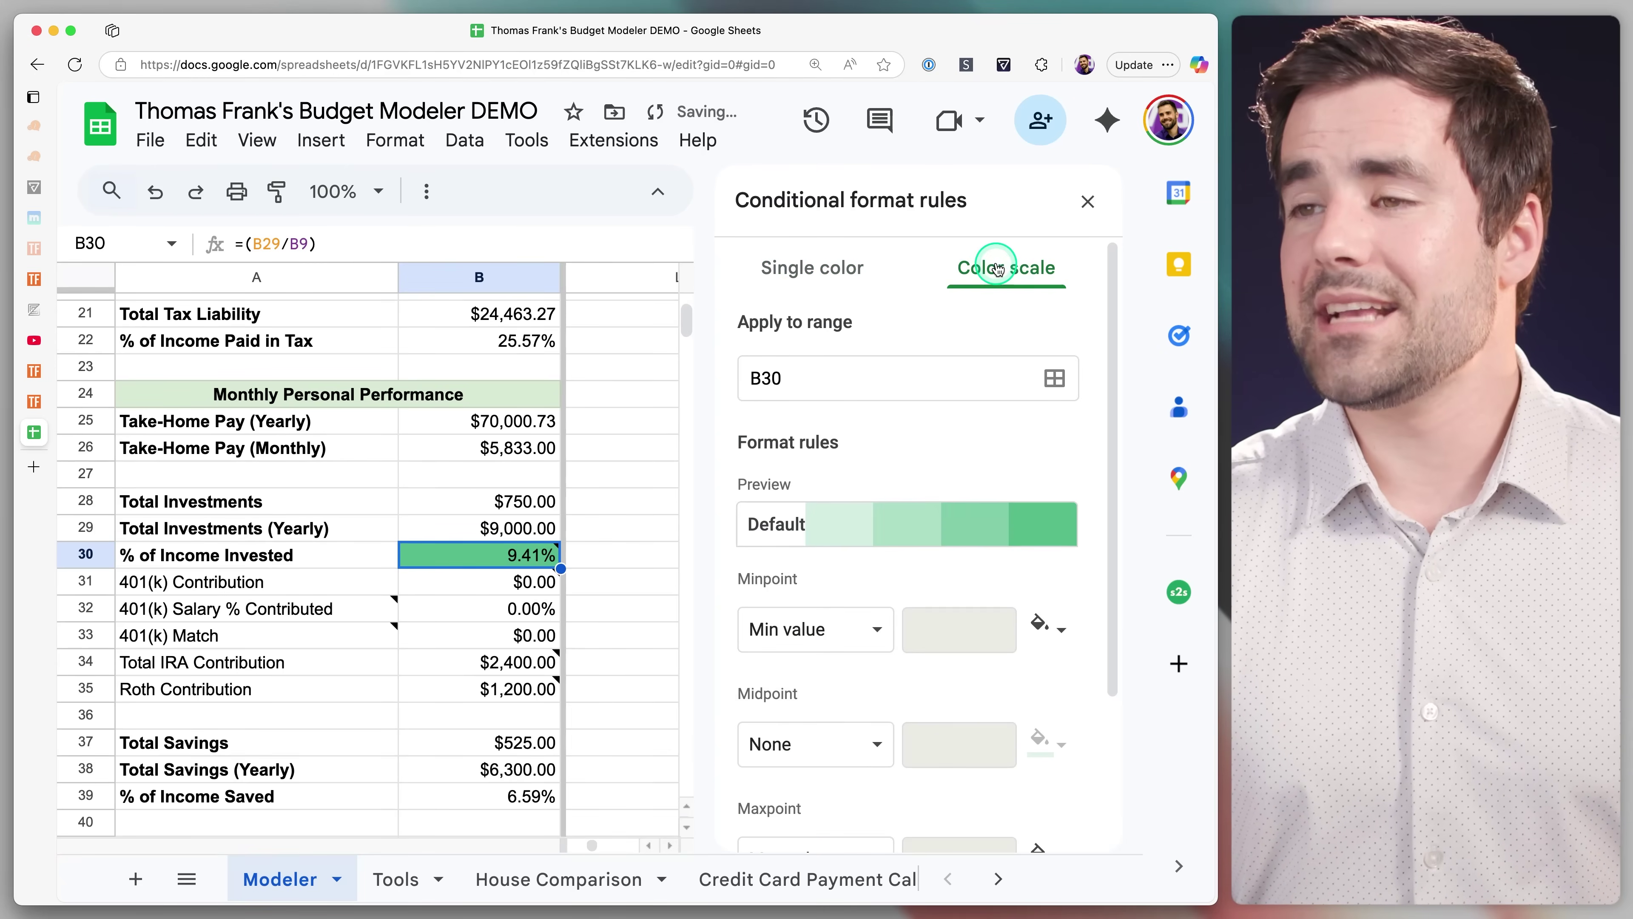
{"action": "left_click_drag", "start_coordinate": [1115, 328], "coordinate": [1119, 405]}
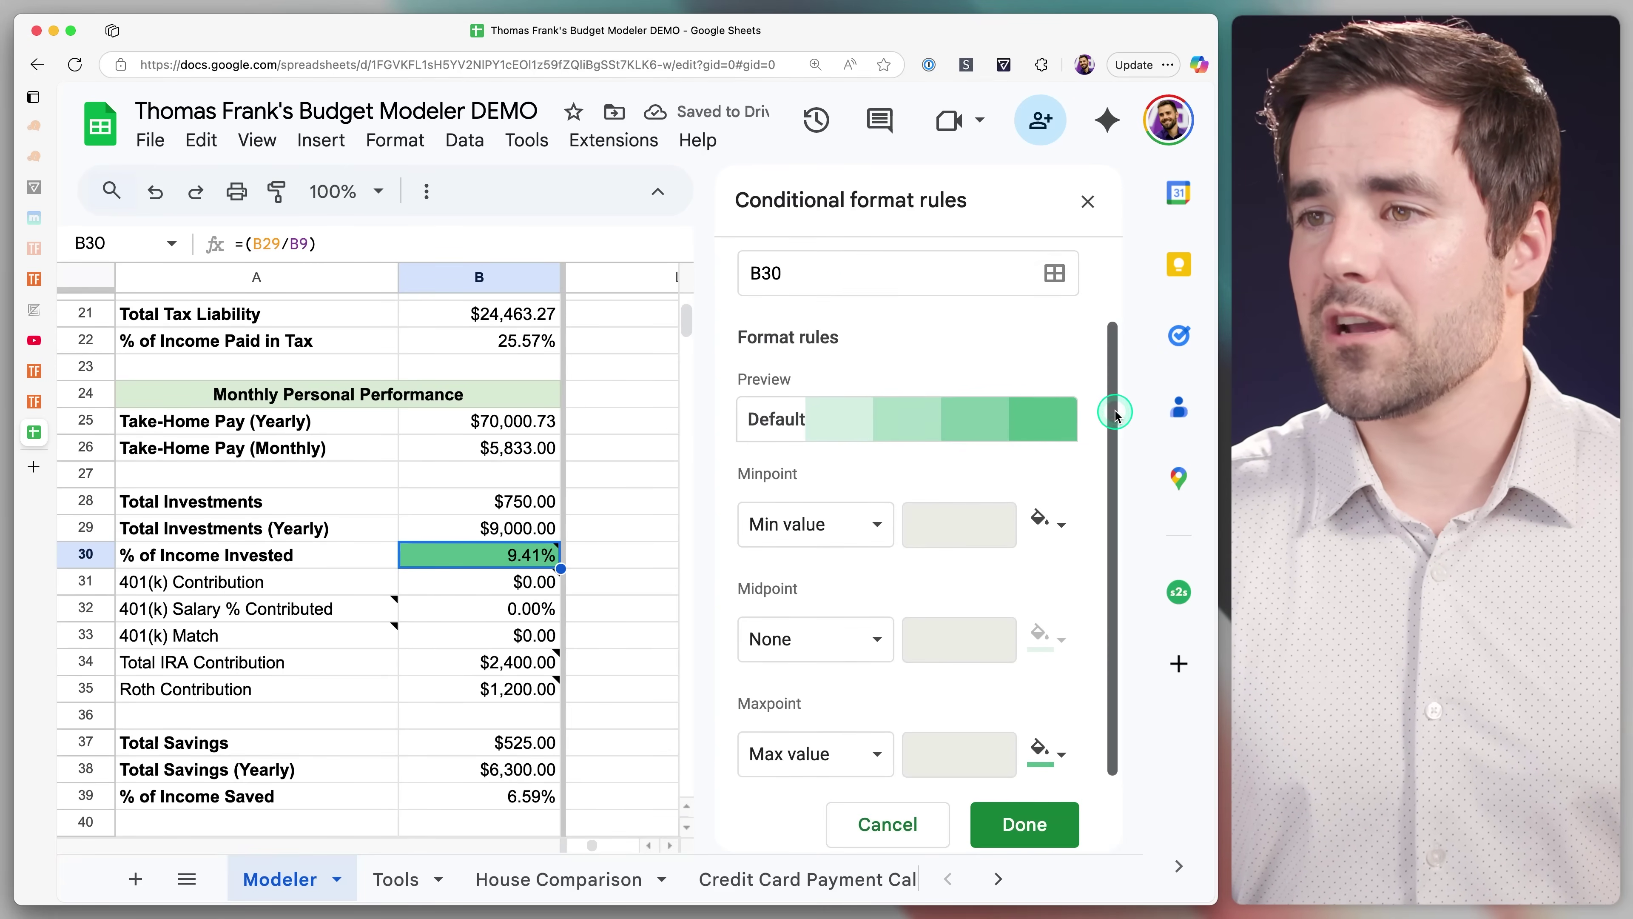
{"action": "left_click", "coordinate": [943, 422]}
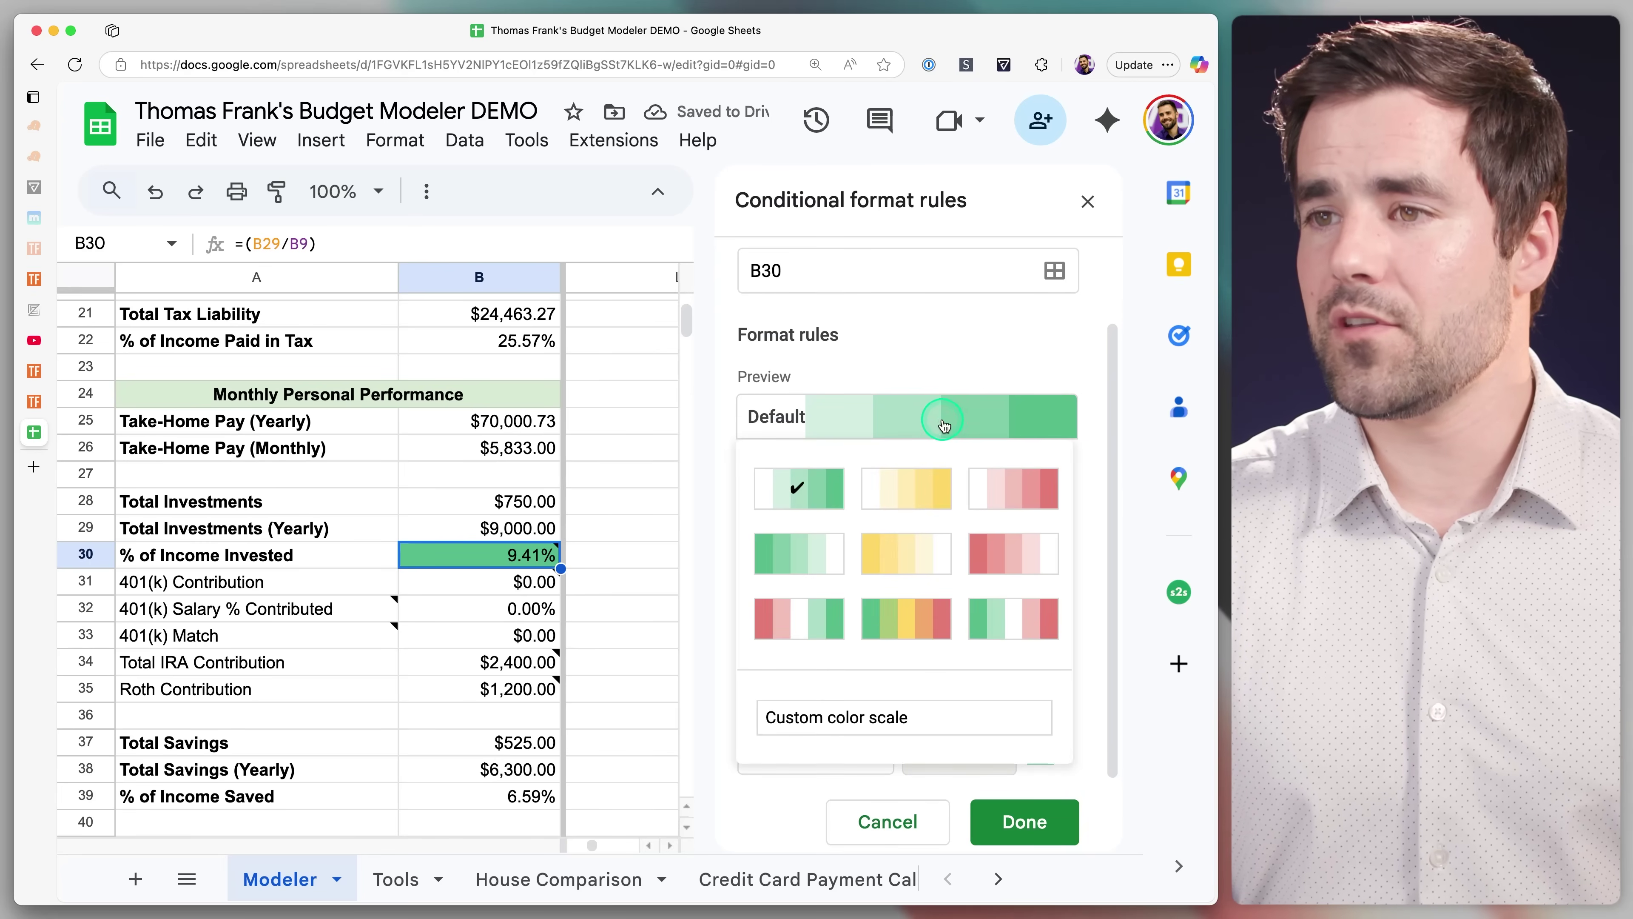
{"action": "left_click", "coordinate": [794, 627]}
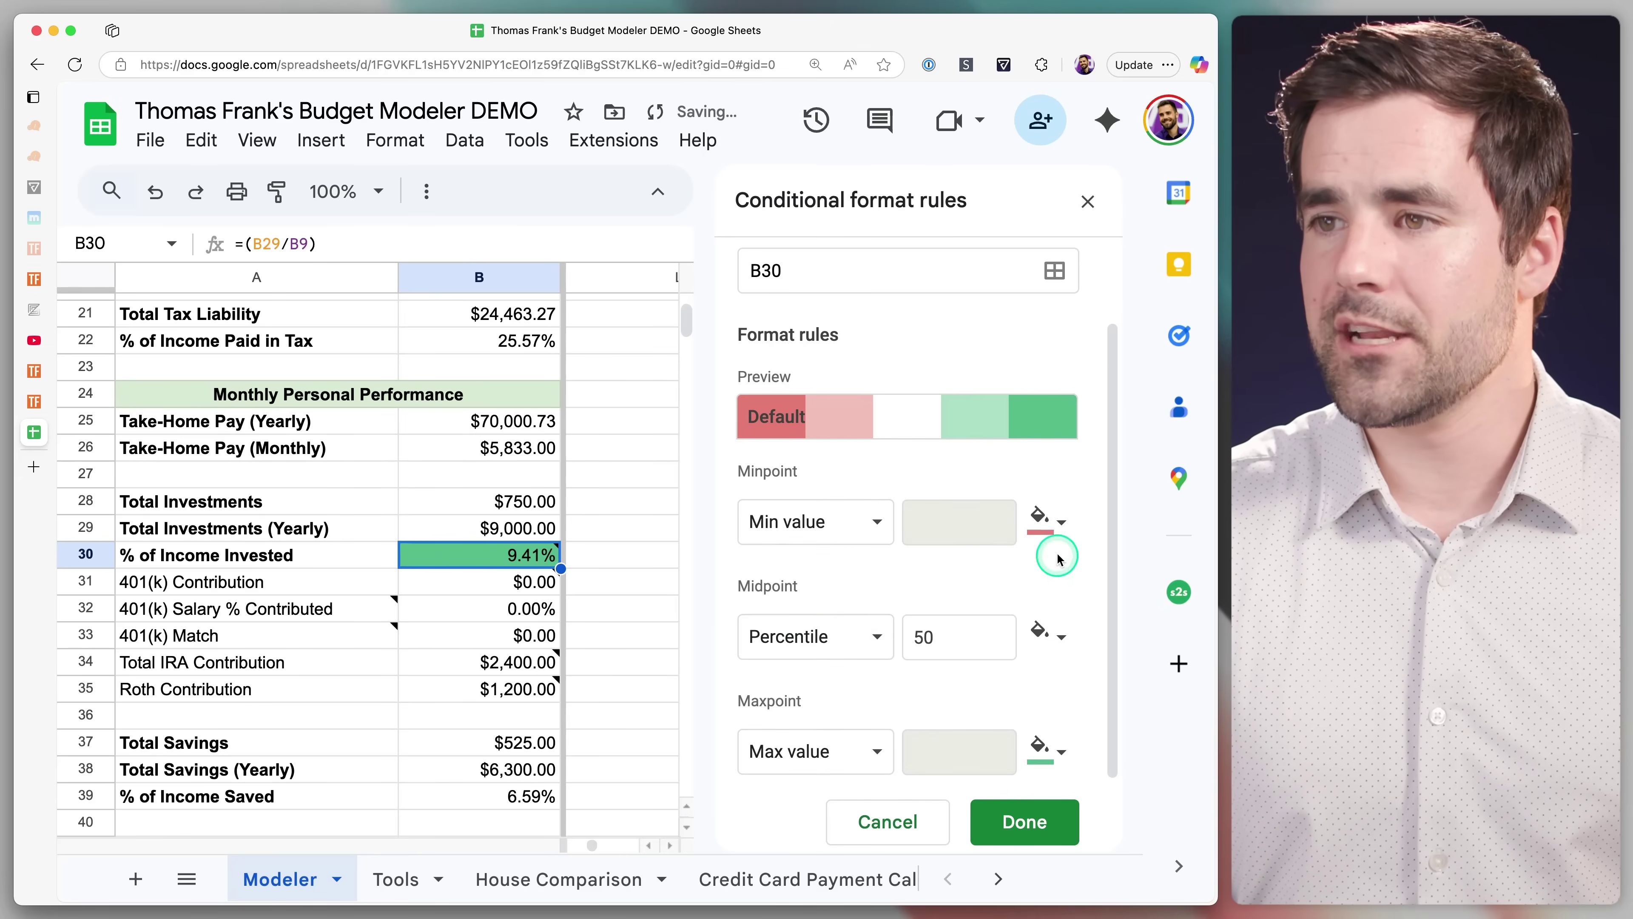
{"action": "left_click_drag", "start_coordinate": [1101, 458], "coordinate": [1124, 527]}
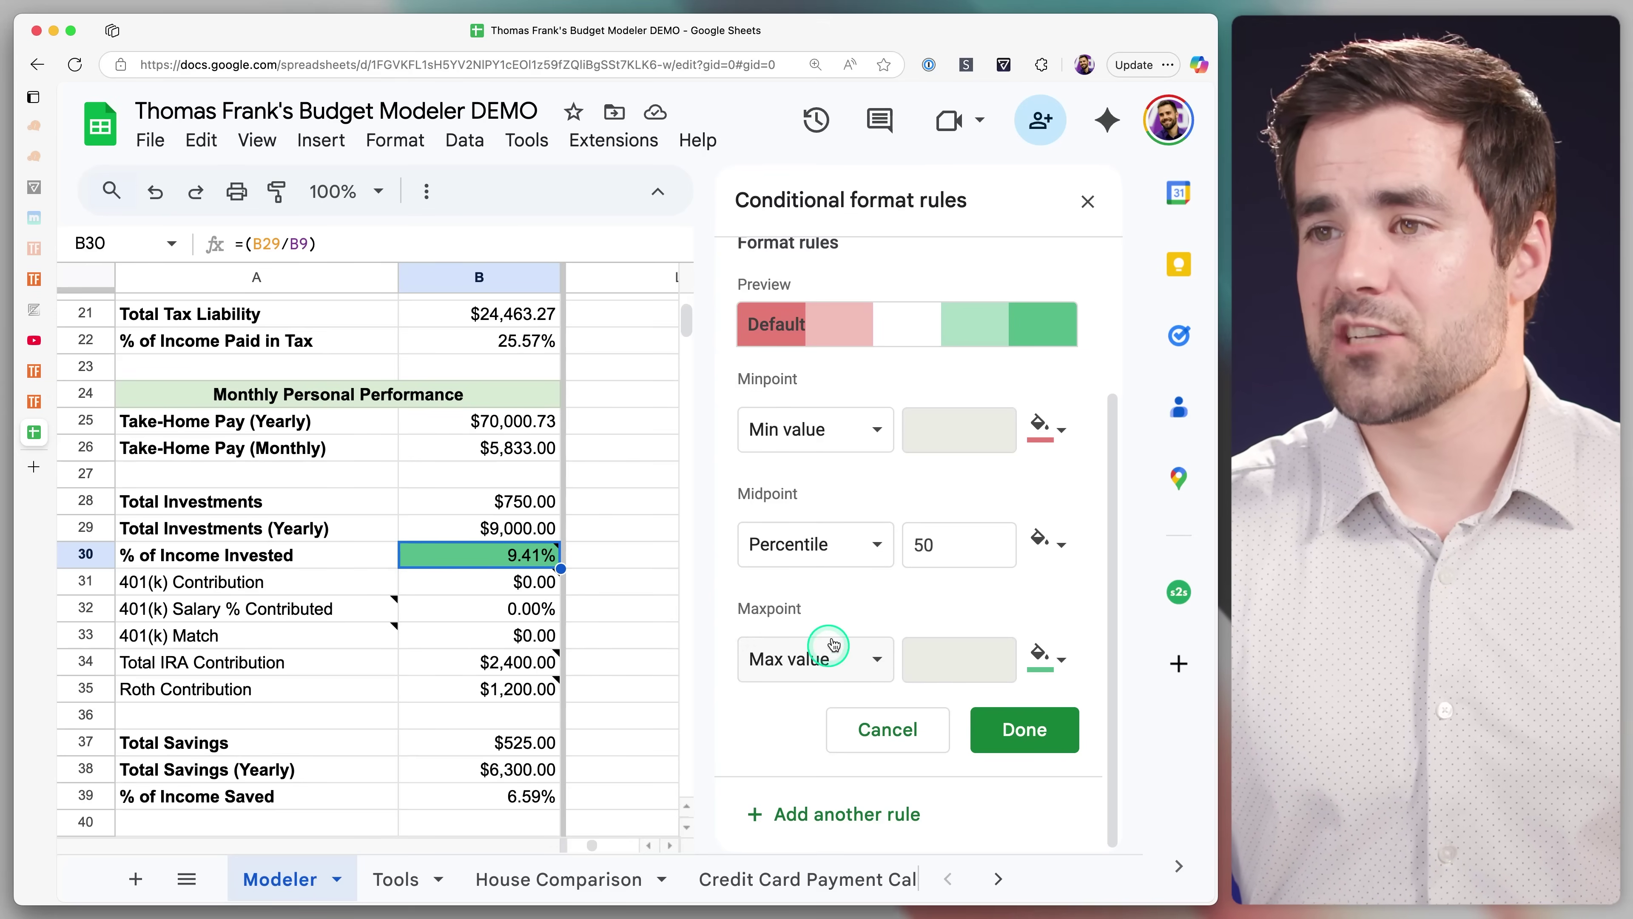
Set the color scale minpoint to Number 0 and switch the maxpoint to Number
{"action": "left_click", "coordinate": [867, 430]}
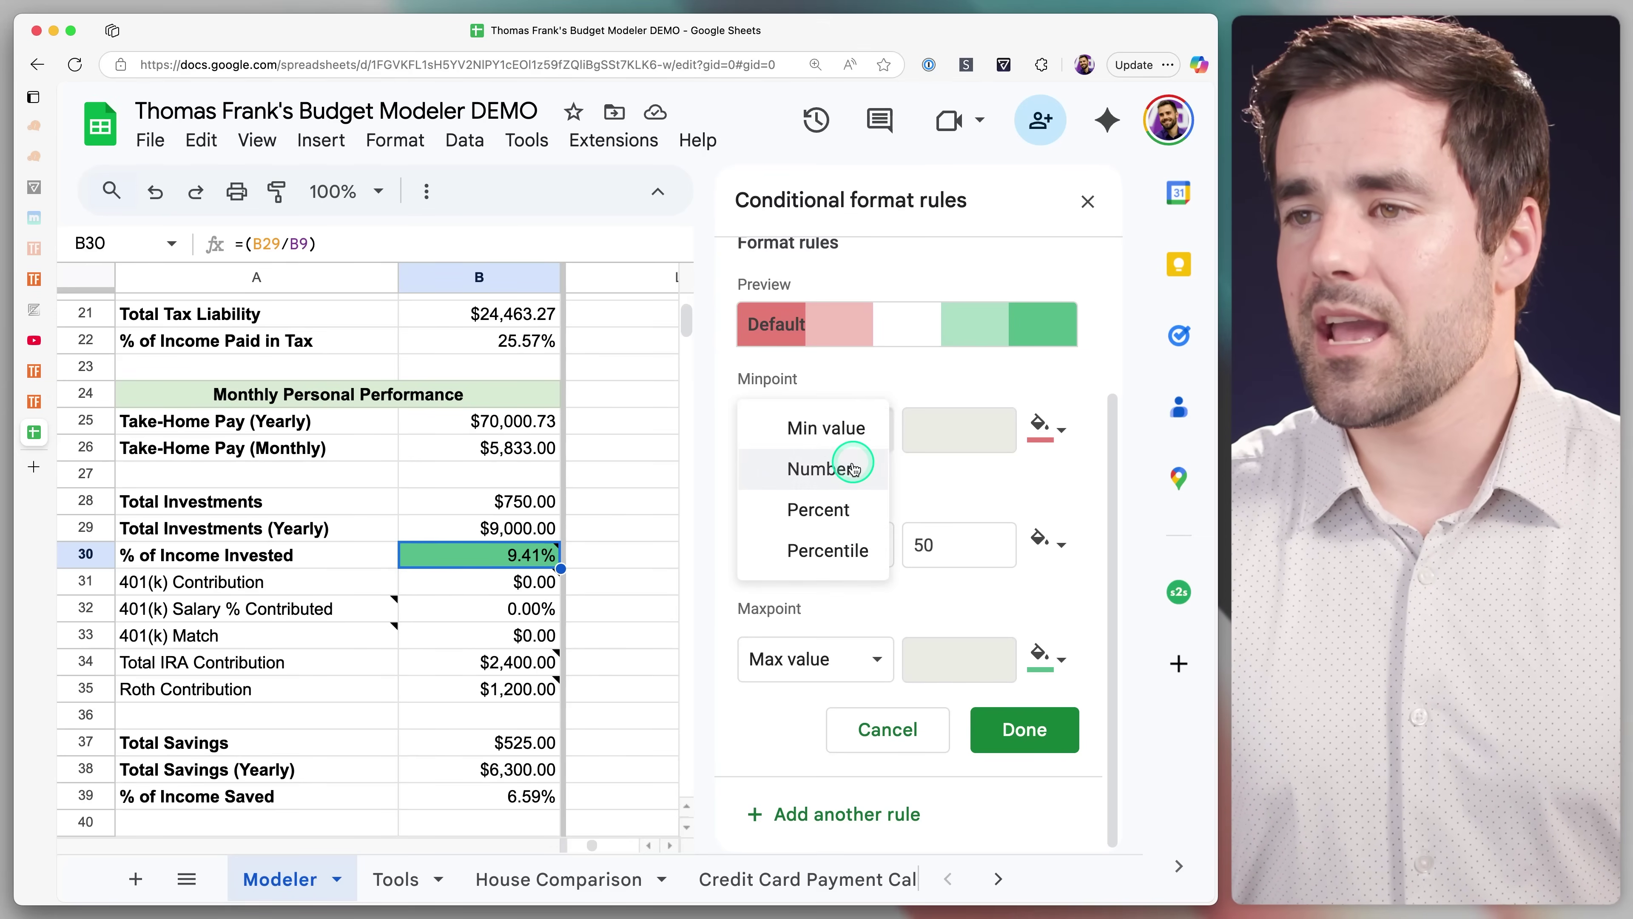
{"action": "left_click", "coordinate": [835, 468]}
{"action": "double_click", "coordinate": [938, 428]}
{"action": "type", "text": "0"}
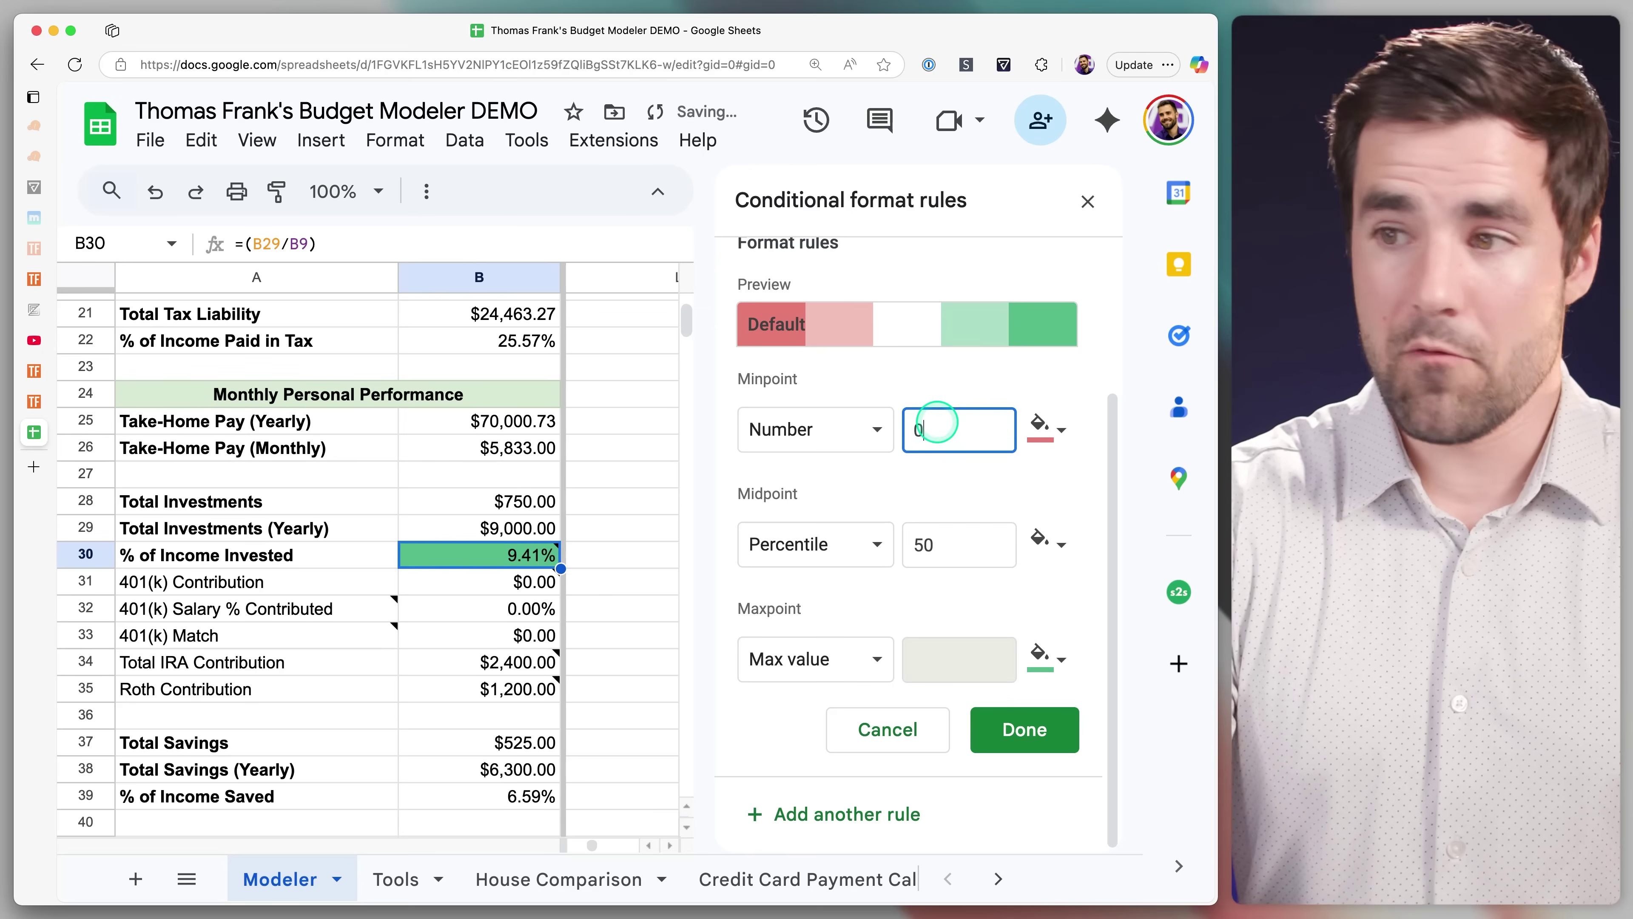
{"action": "left_click", "coordinate": [968, 481]}
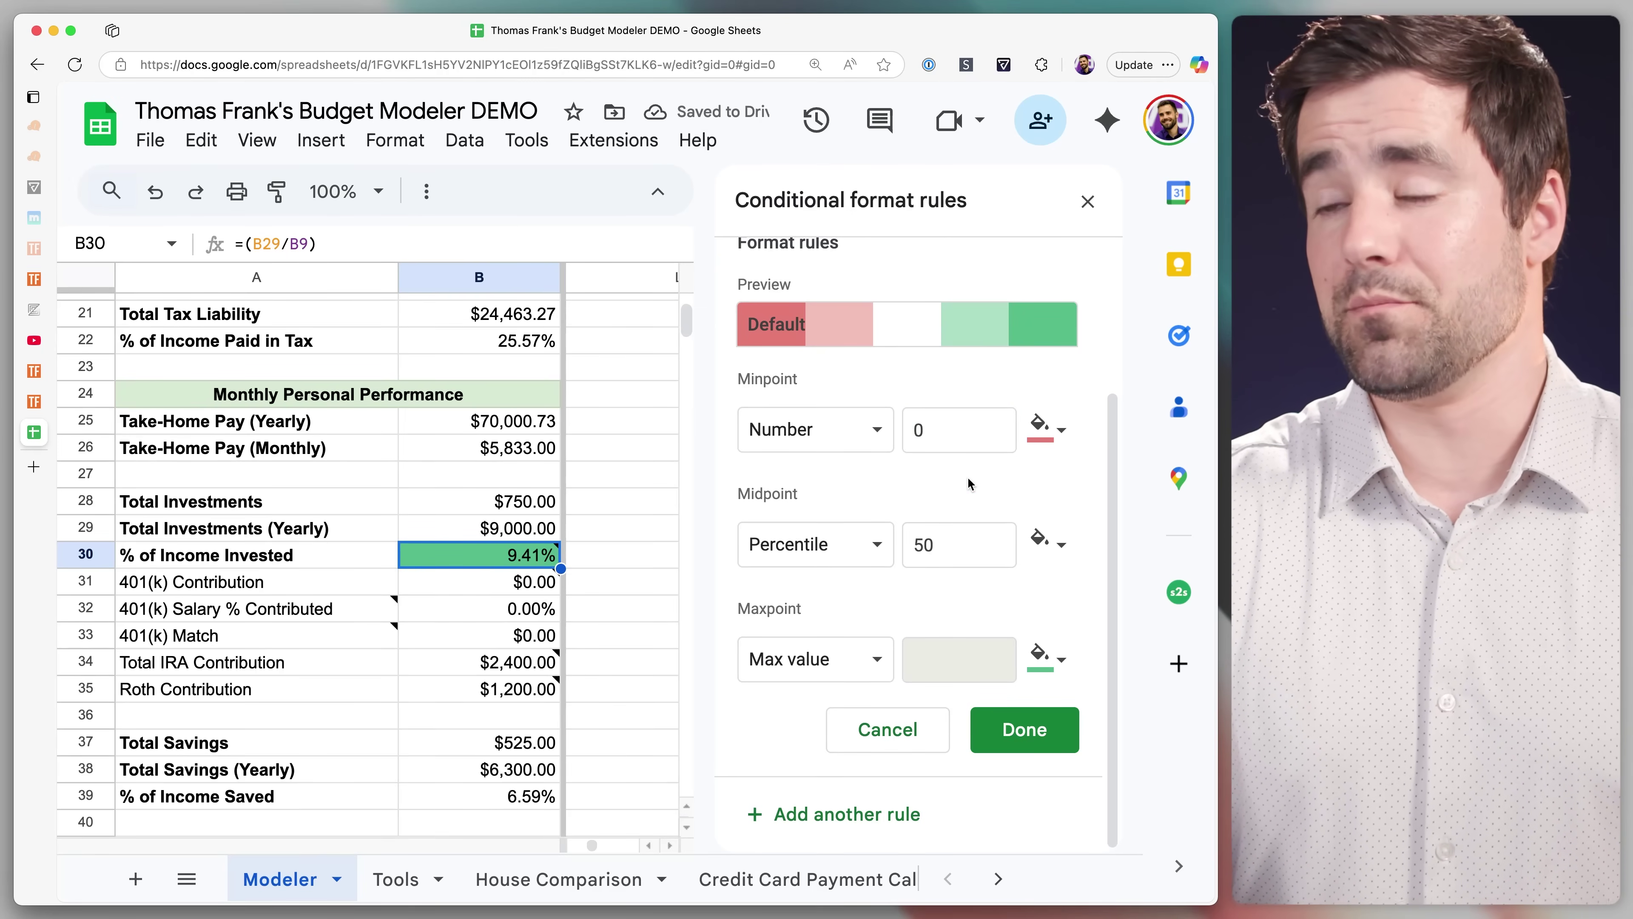
{"action": "left_click", "coordinate": [811, 644]}
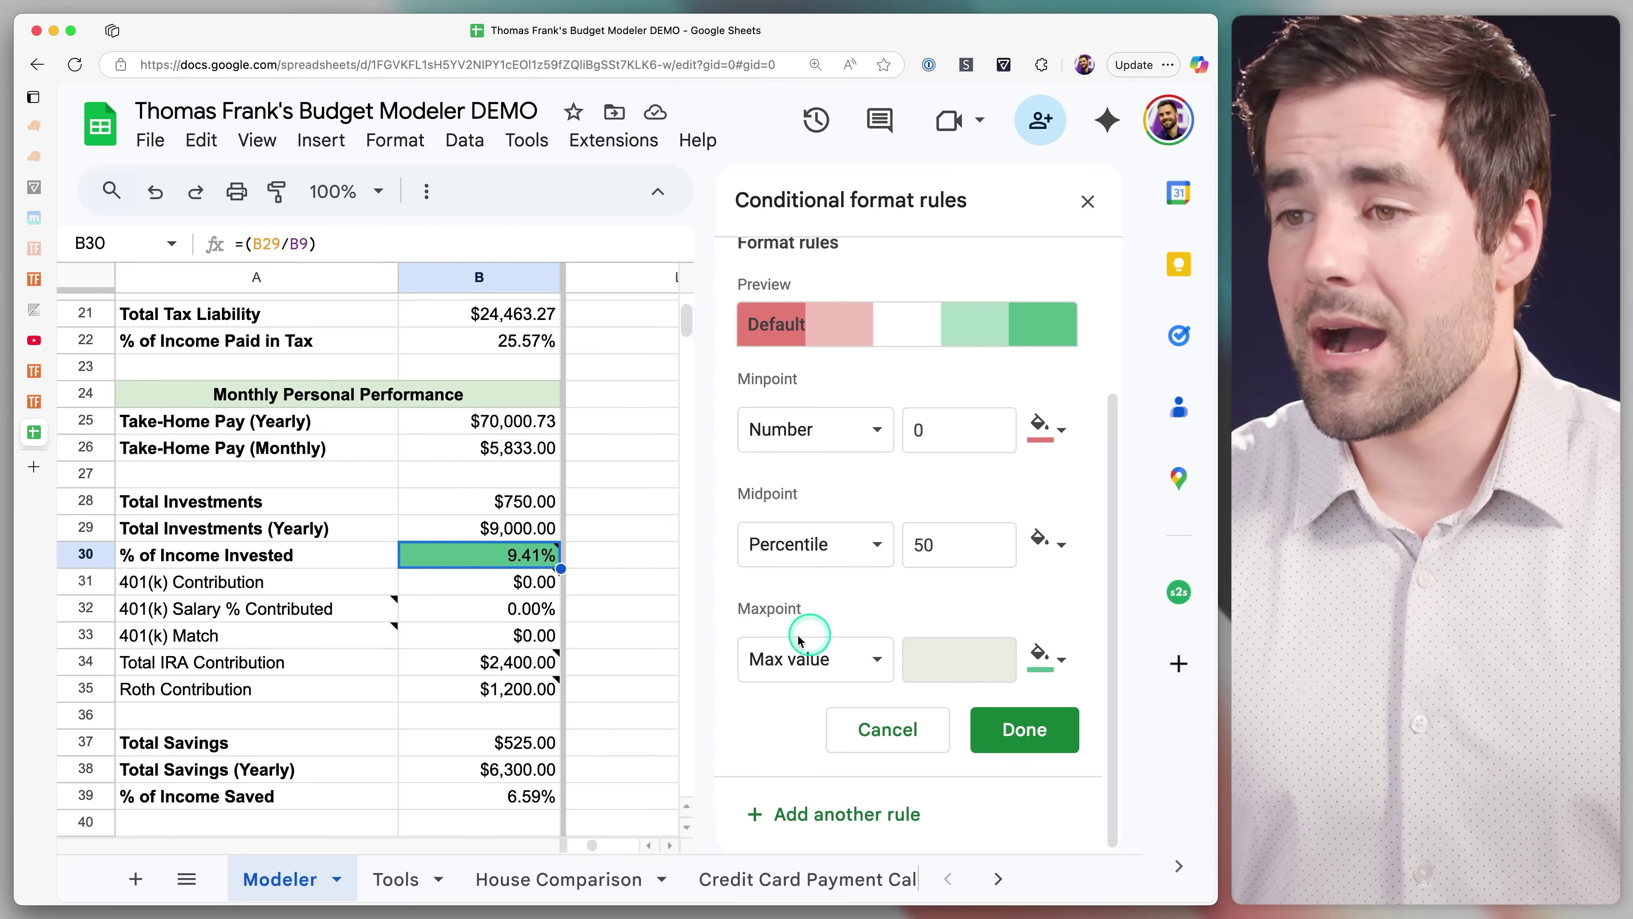
{"action": "left_click", "coordinate": [815, 698]}
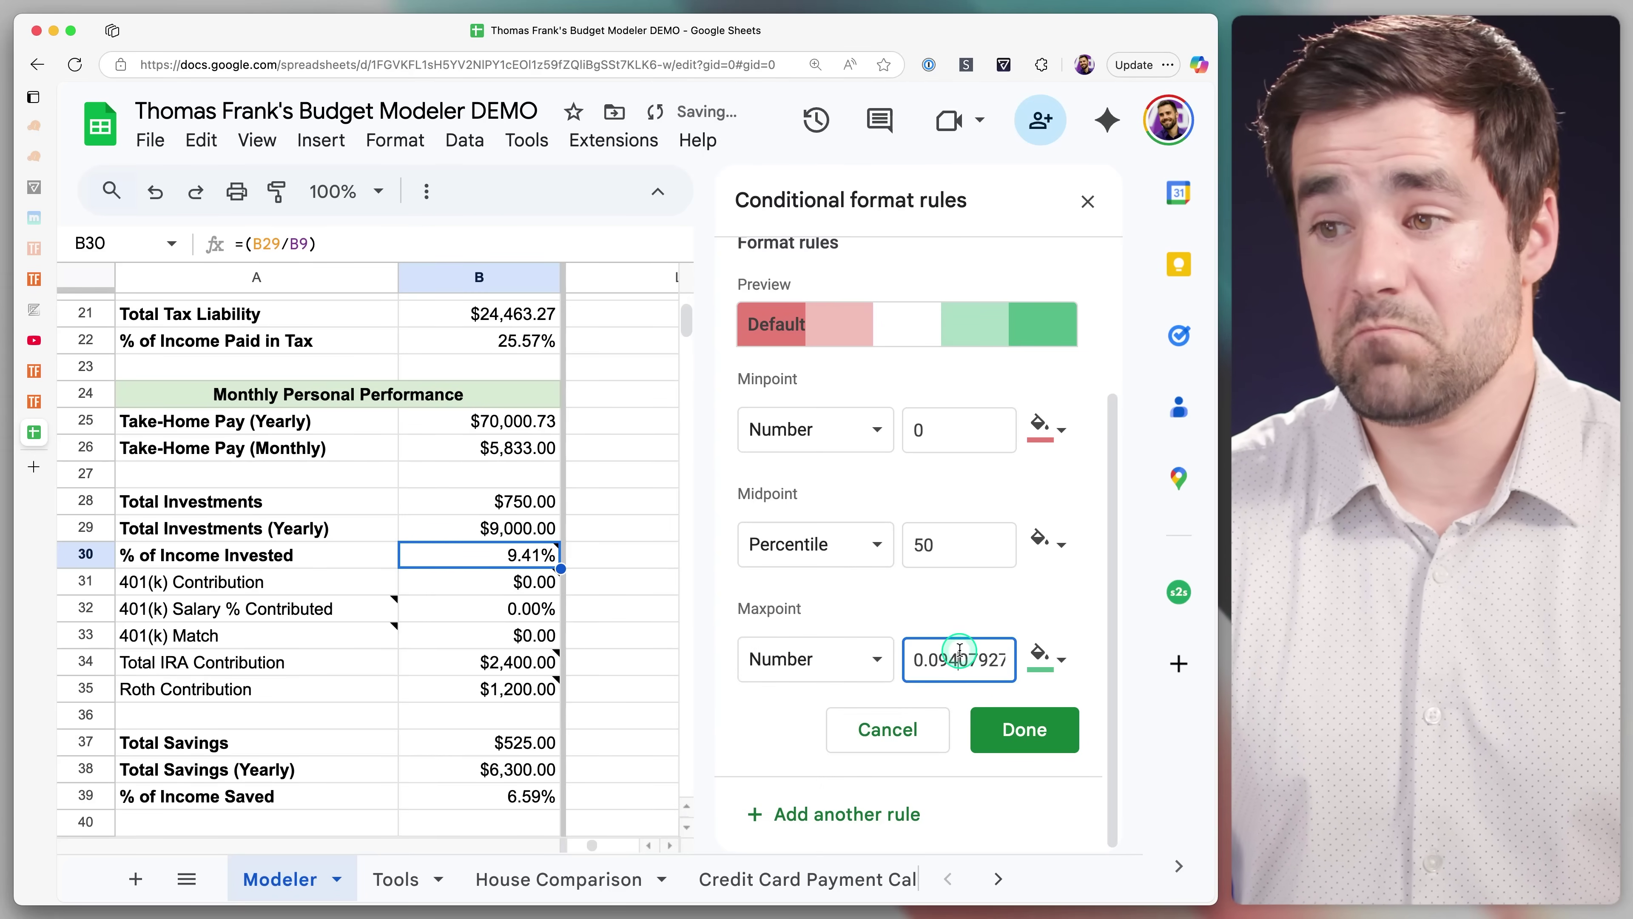
{"action": "key", "text": "BackSpace"}
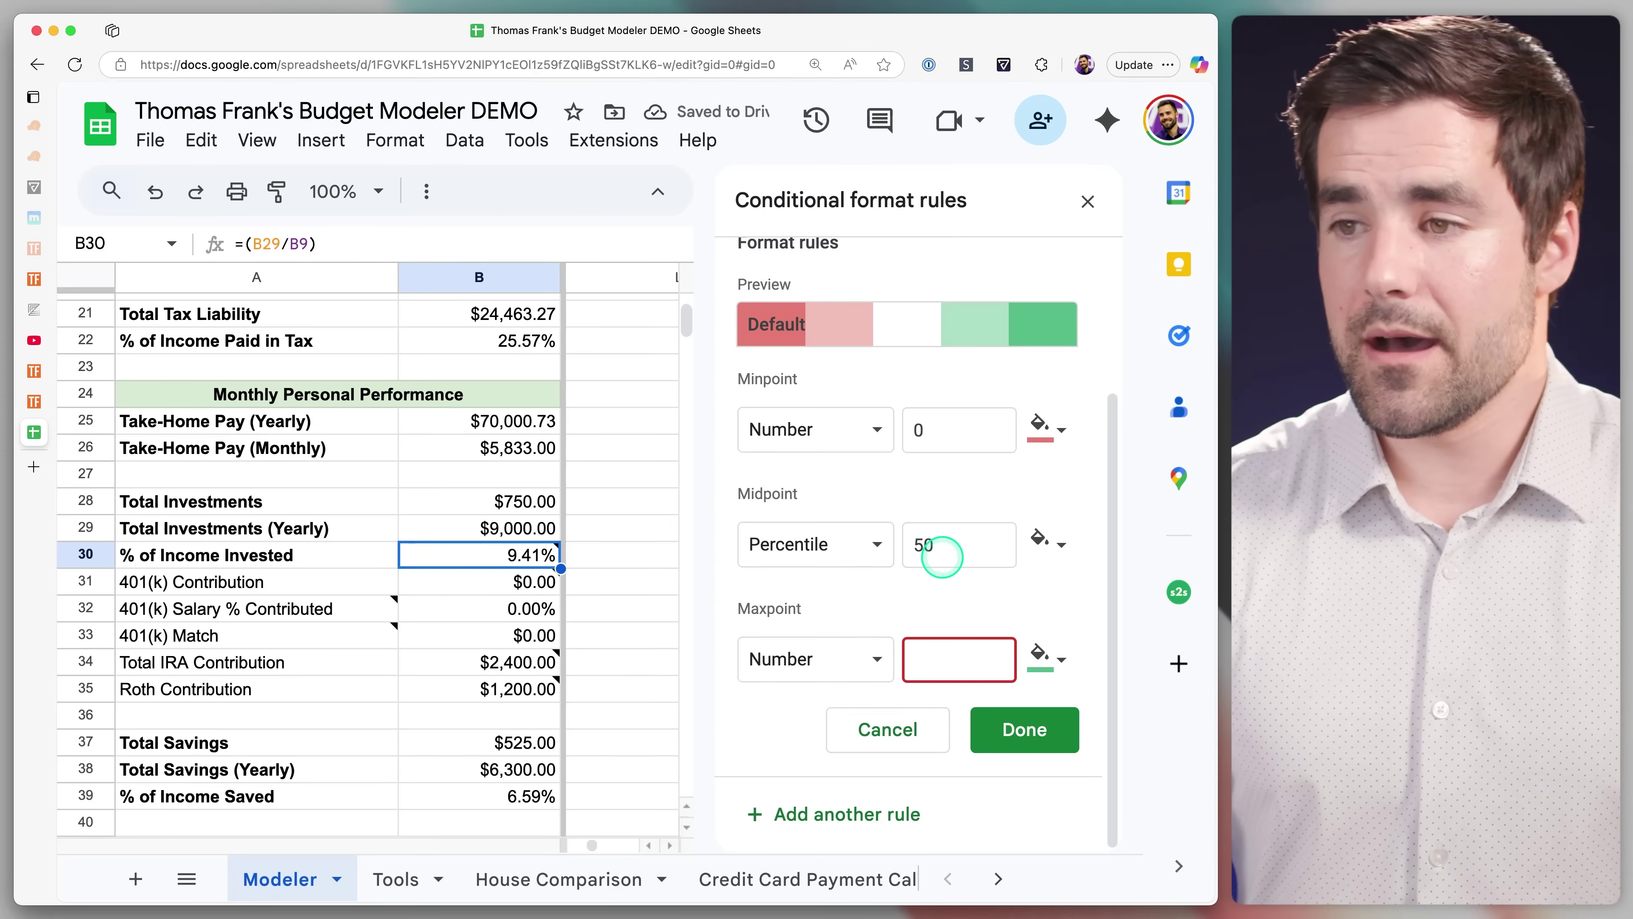
Set the midpoint to Number 0.15 and the maxpoint to .50, then save and close the sidebar
{"action": "left_click", "coordinate": [862, 556]}
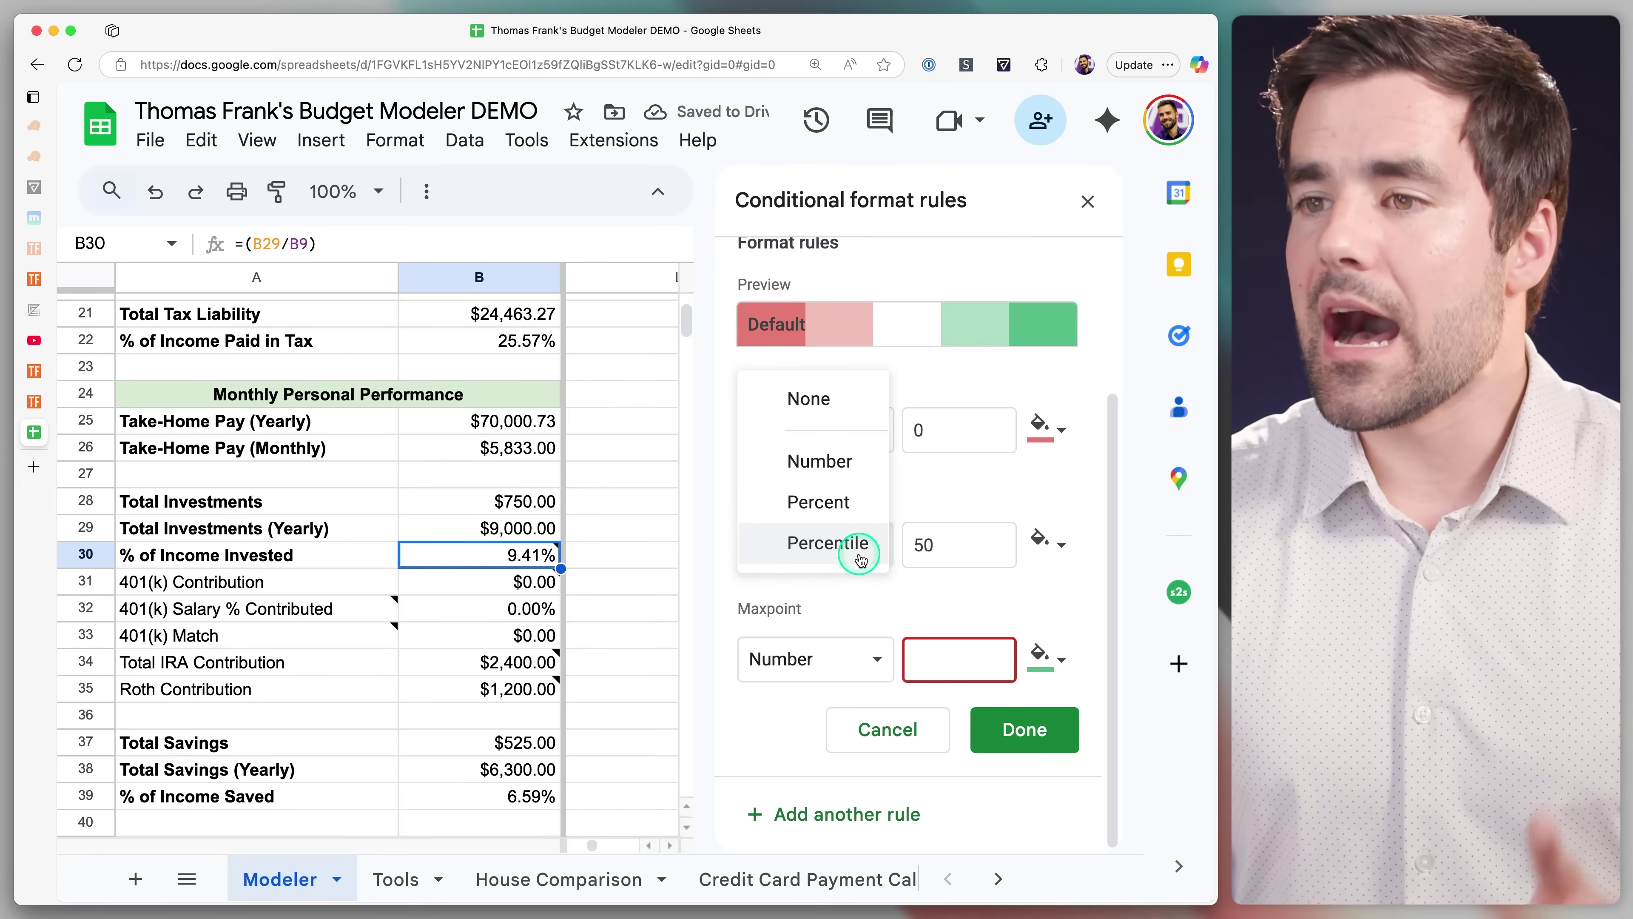
{"action": "left_click", "coordinate": [826, 462]}
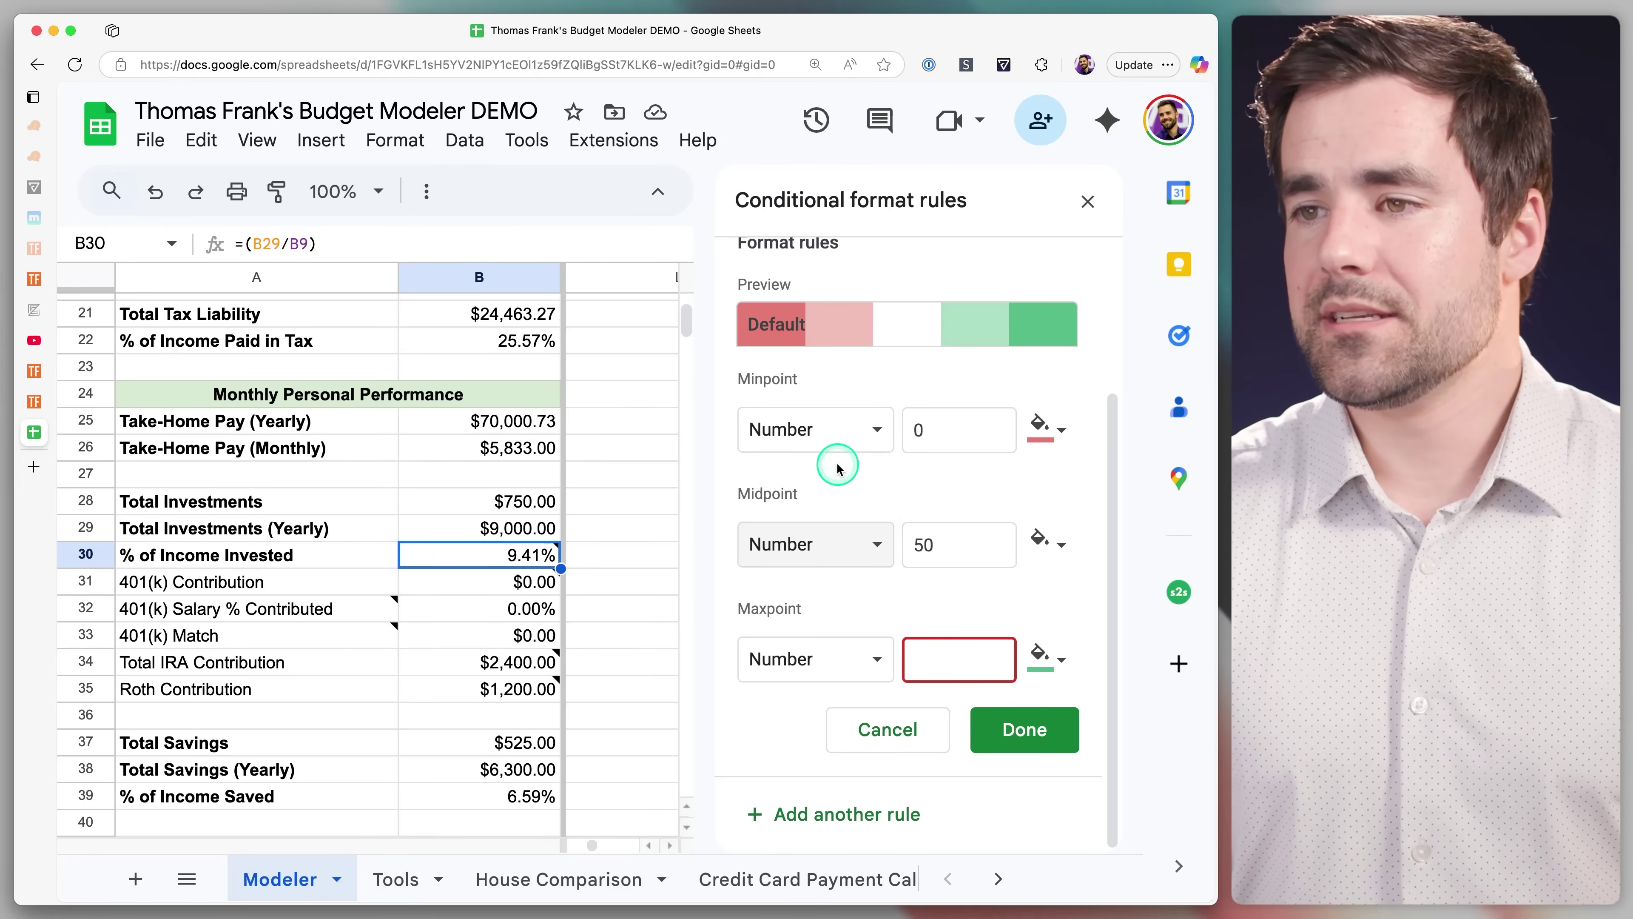
{"action": "left_click", "coordinate": [924, 543]}
{"action": "left_click", "coordinate": [1006, 558]}
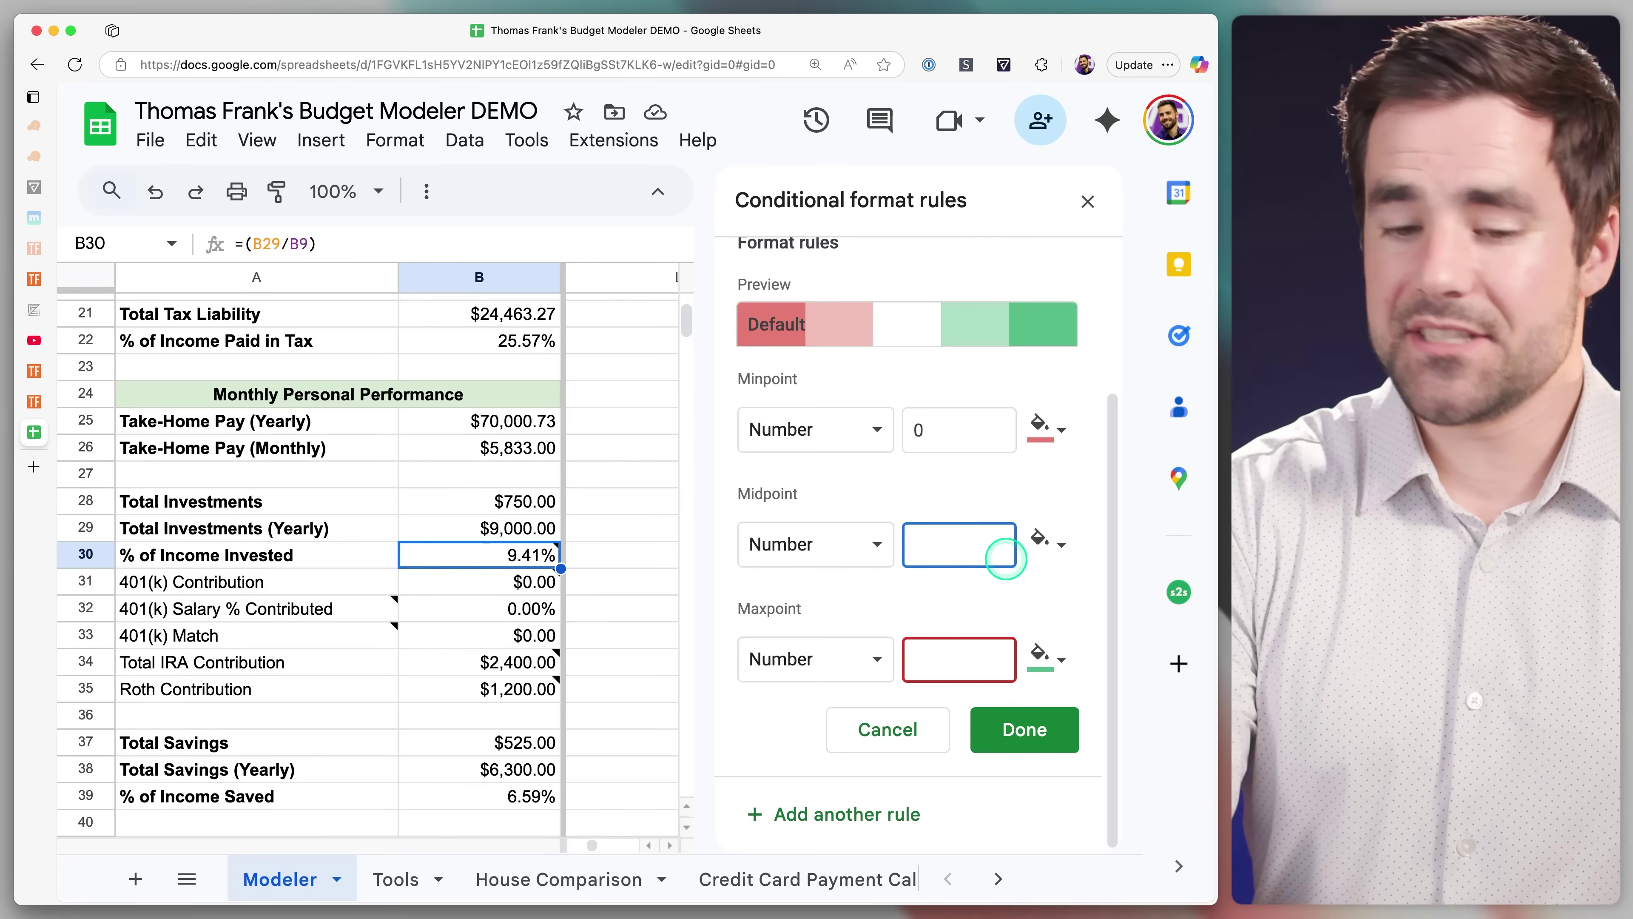
{"action": "type", "text": "0.15"}
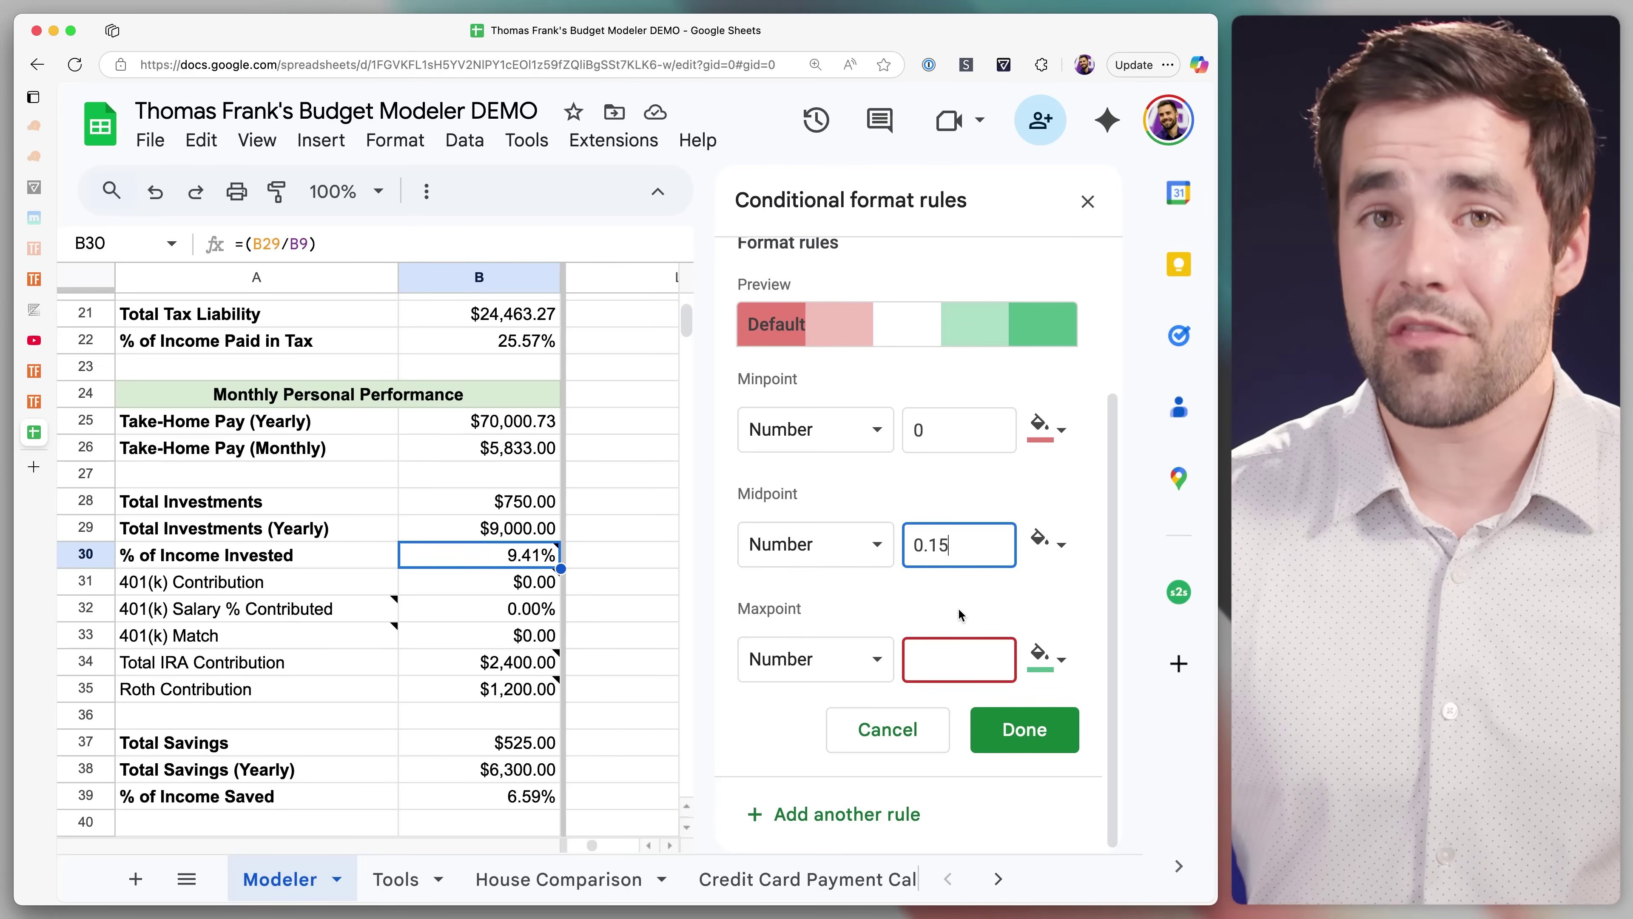
{"action": "left_click", "coordinate": [951, 655]}
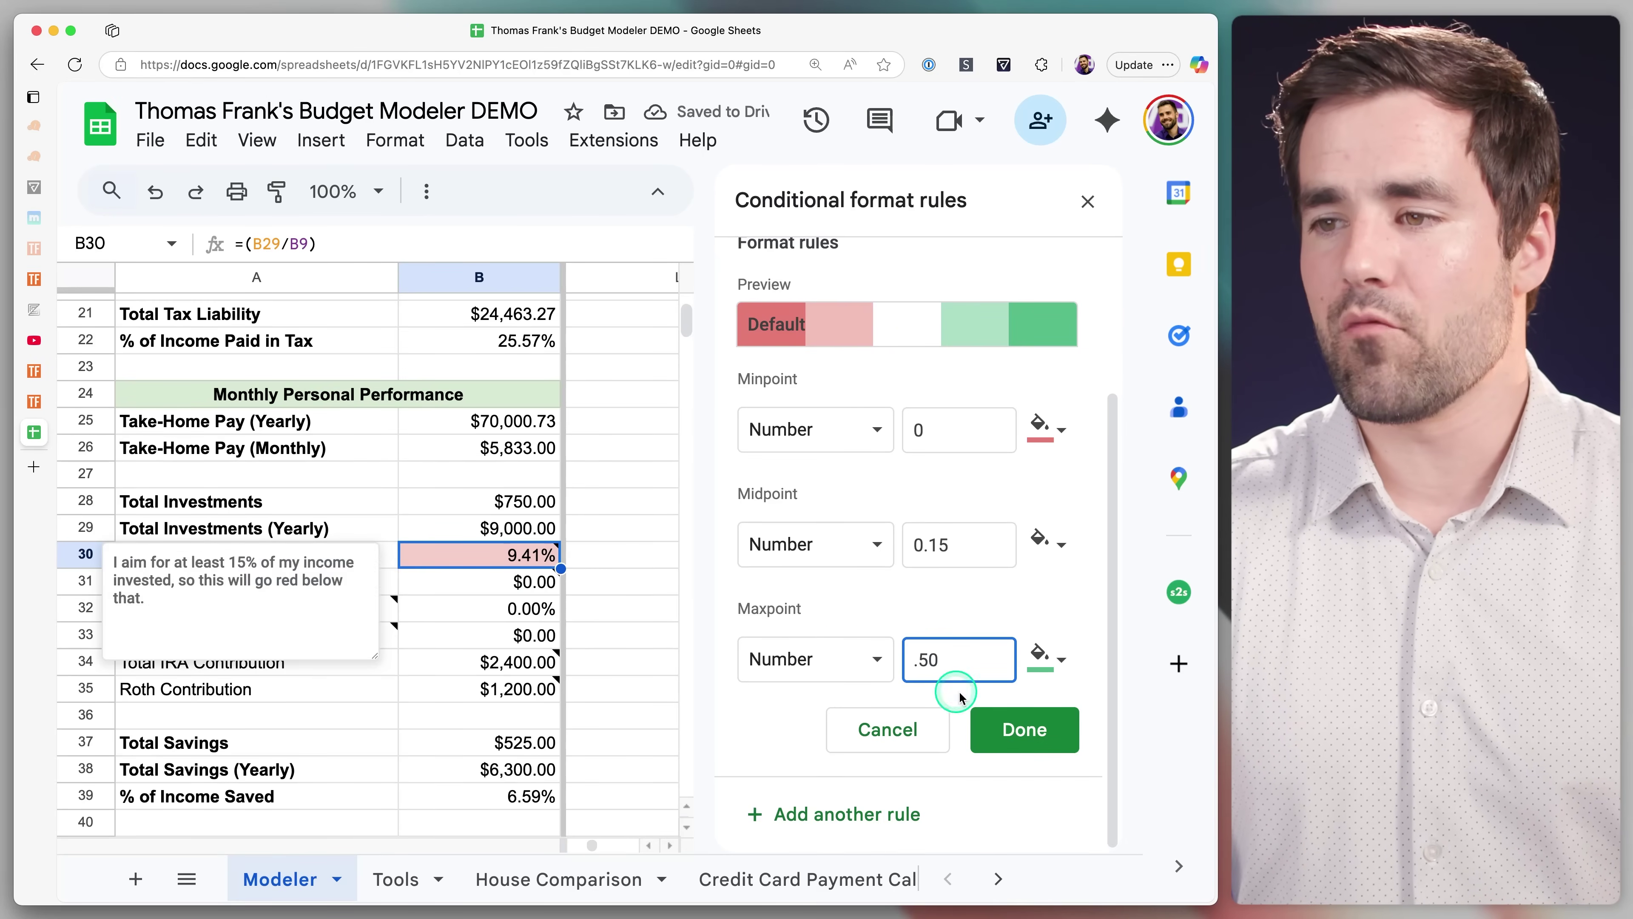
{"action": "left_click", "coordinate": [1025, 729]}
{"action": "left_click", "coordinate": [1080, 196]}
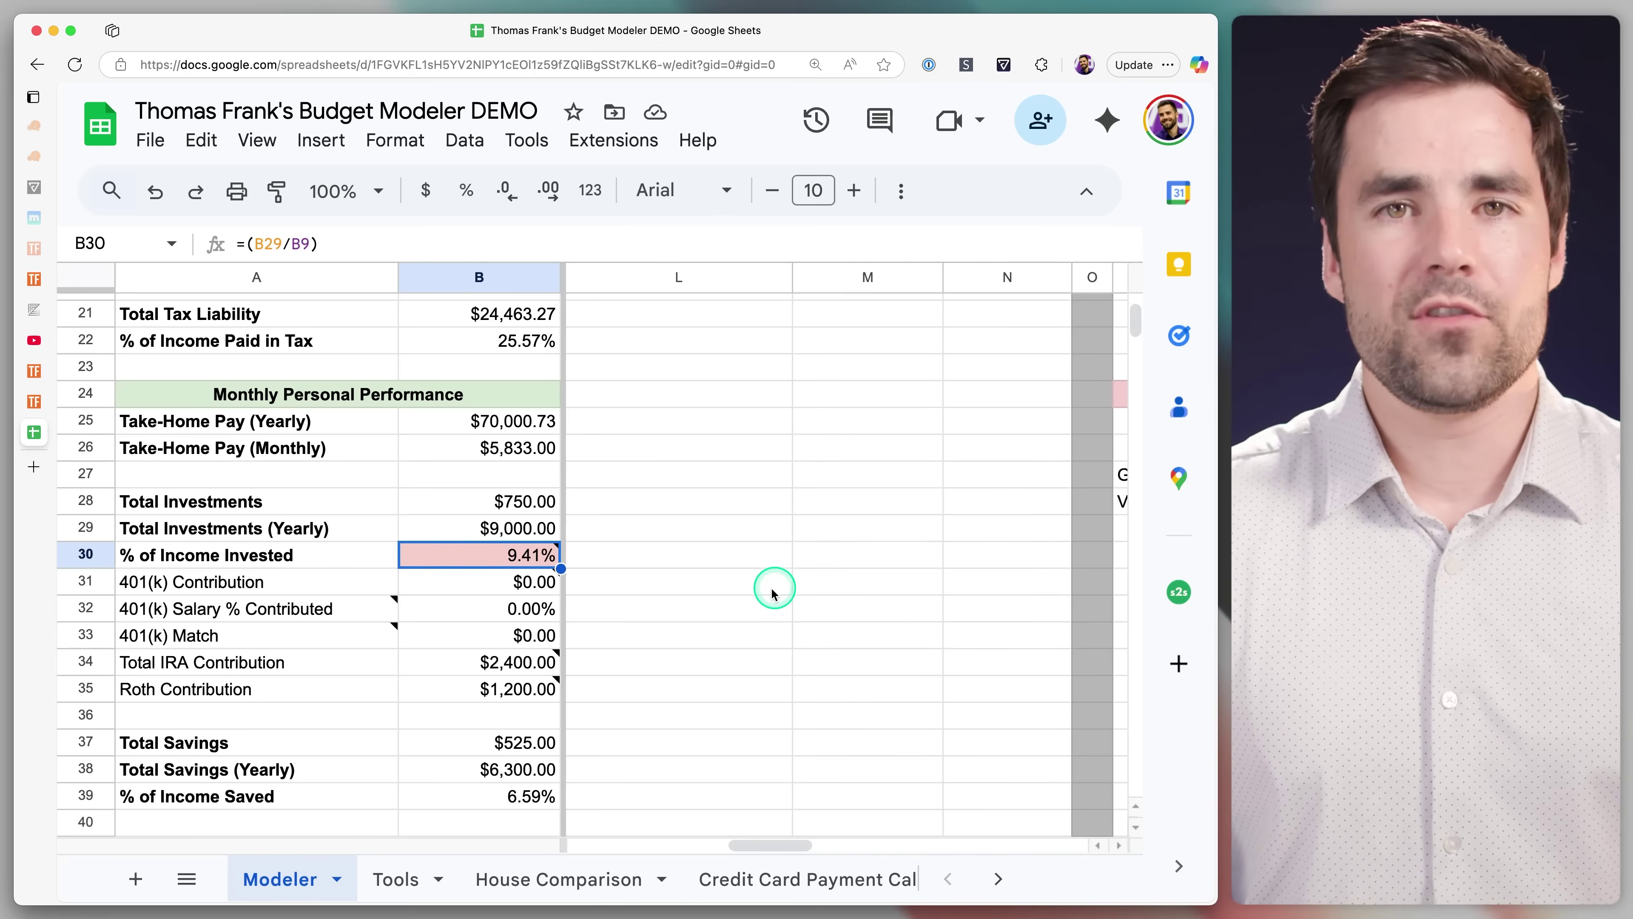
Enter 1000 as the Corporate 401(k) amount, confirm B30 turns green at 21.95%, then return to Notion
{"action": "scroll", "coordinate": [776, 598], "scroll_direction": "up", "scroll_amount": 7}
{"action": "left_click", "coordinate": [1018, 394]}
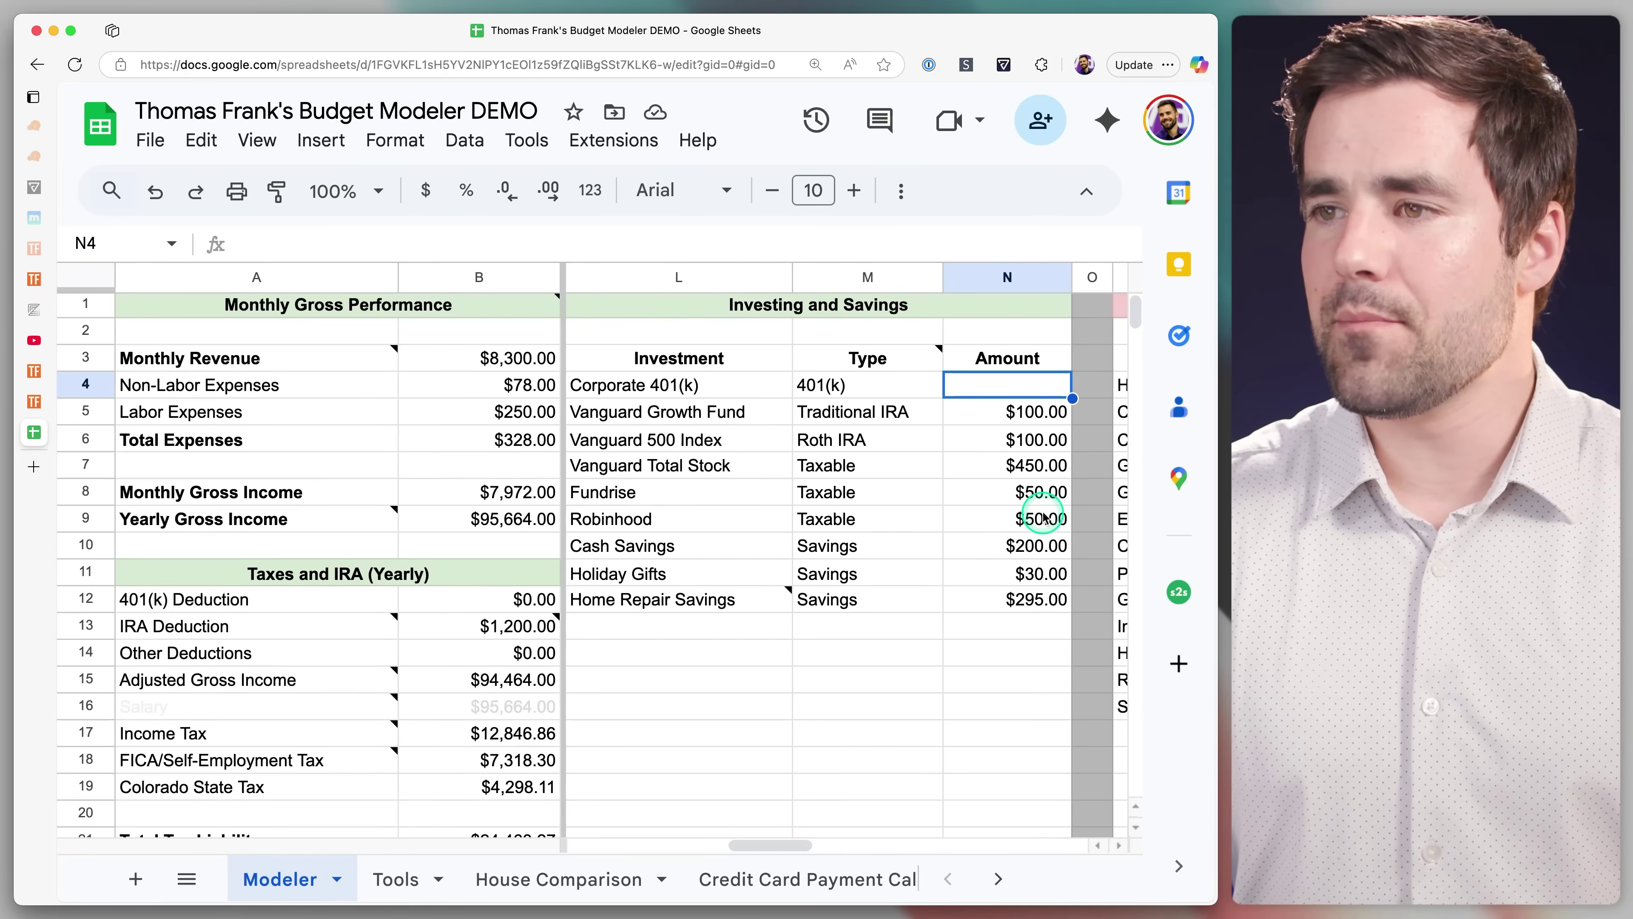
{"action": "type", "text": "1000"}
{"action": "key", "text": "Return"}
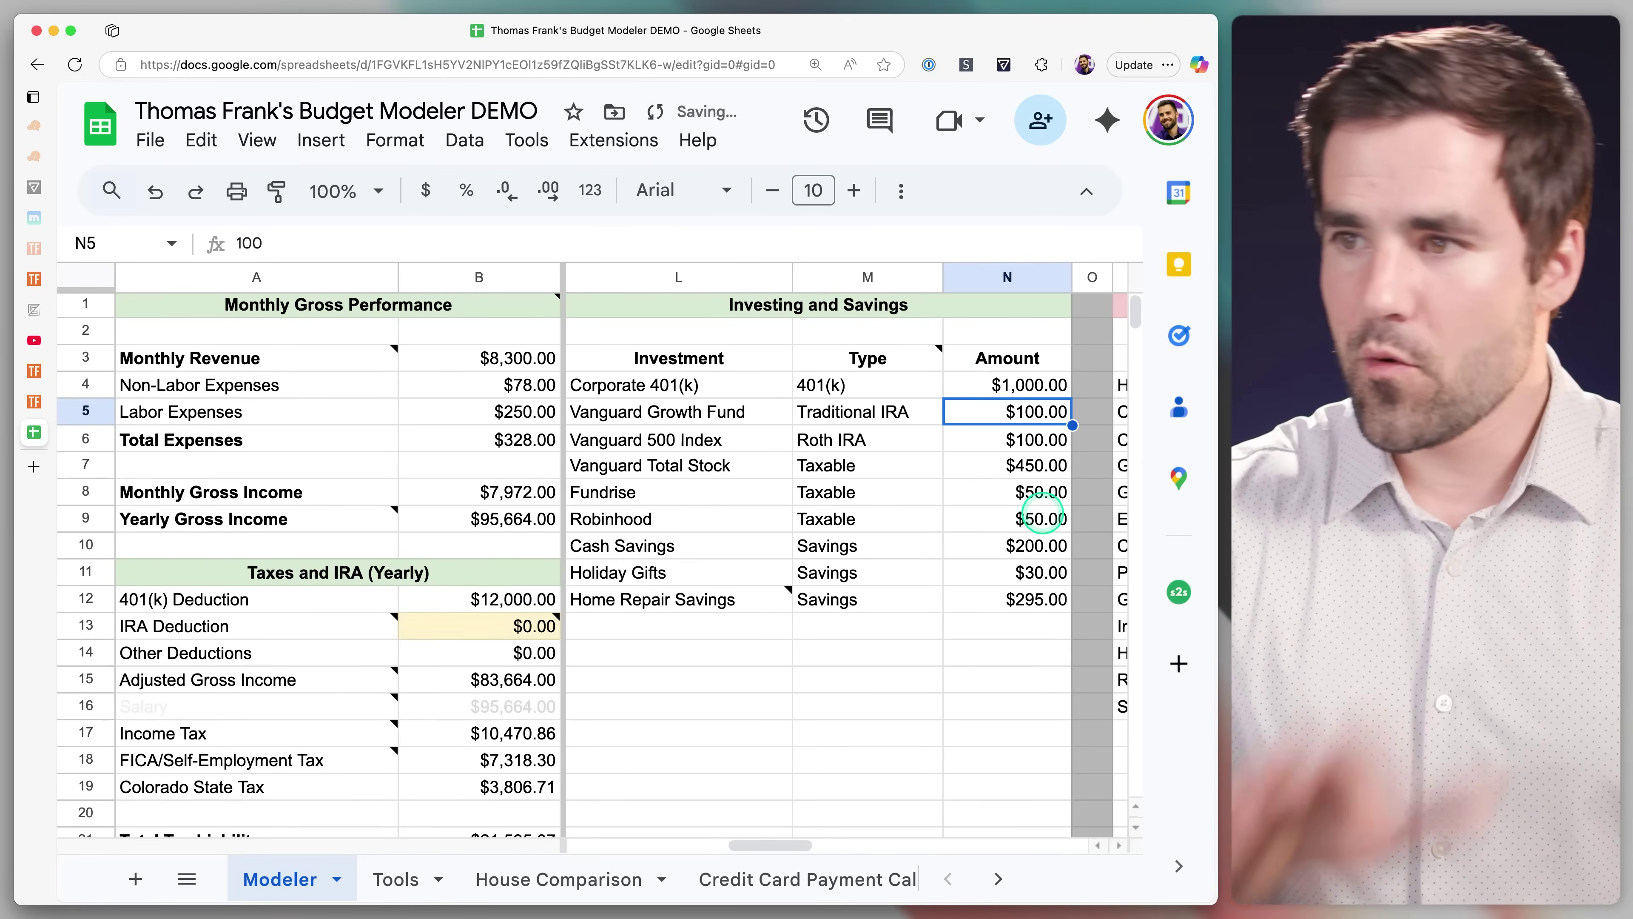
{"action": "scroll", "coordinate": [649, 572], "scroll_direction": "down", "scroll_amount": 5}
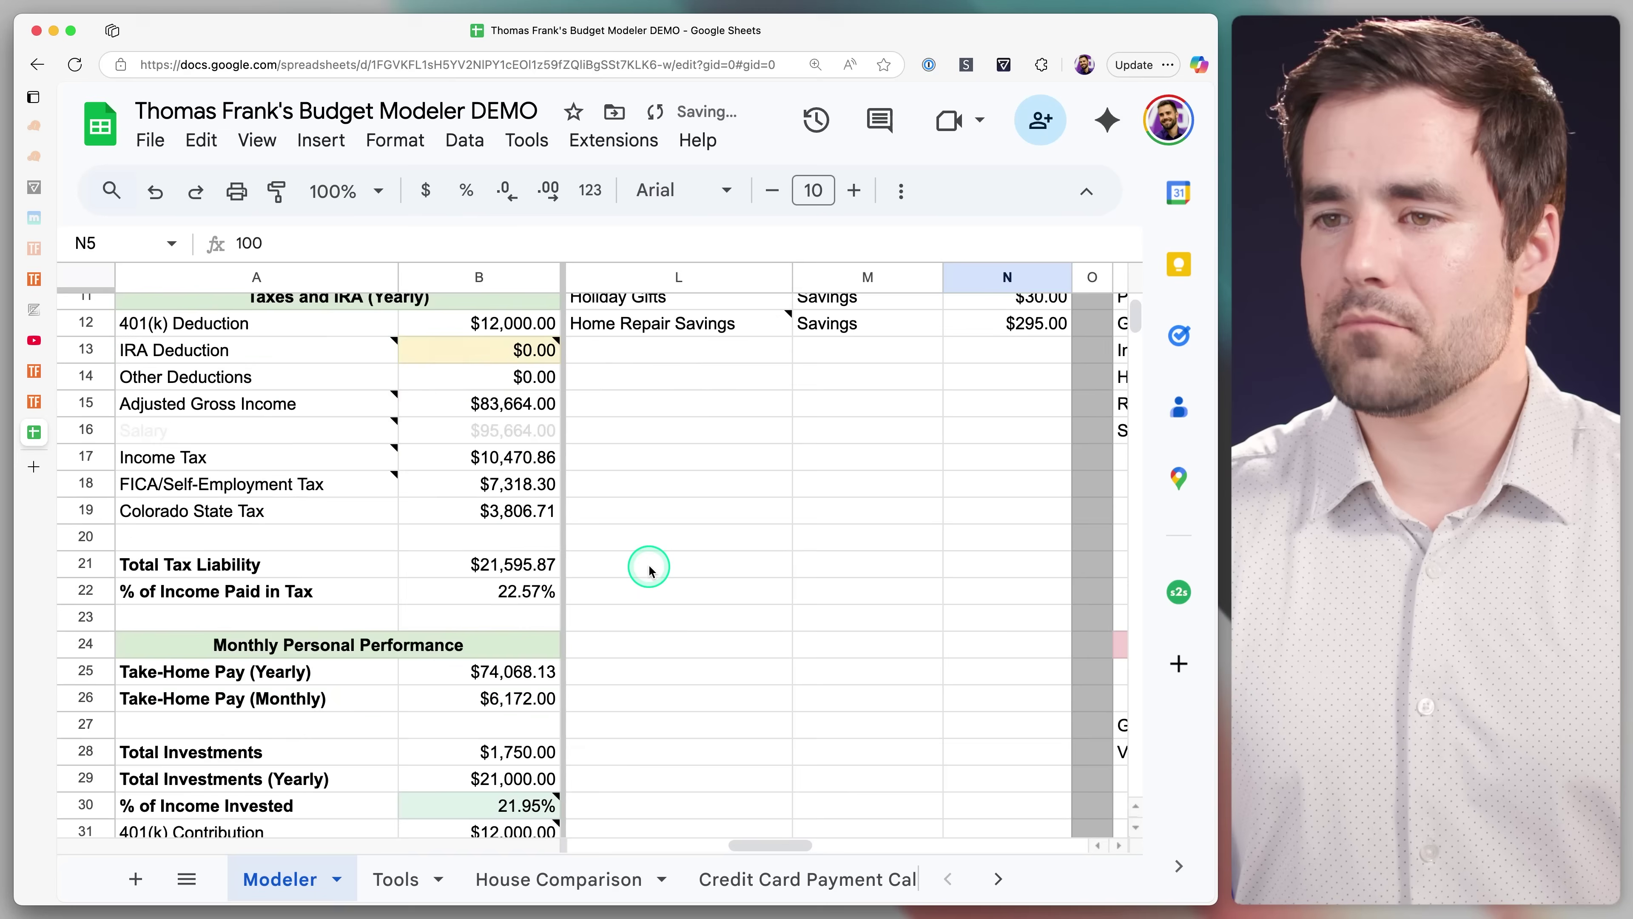
{"action": "scroll", "coordinate": [653, 572], "scroll_direction": "down", "scroll_amount": 4}
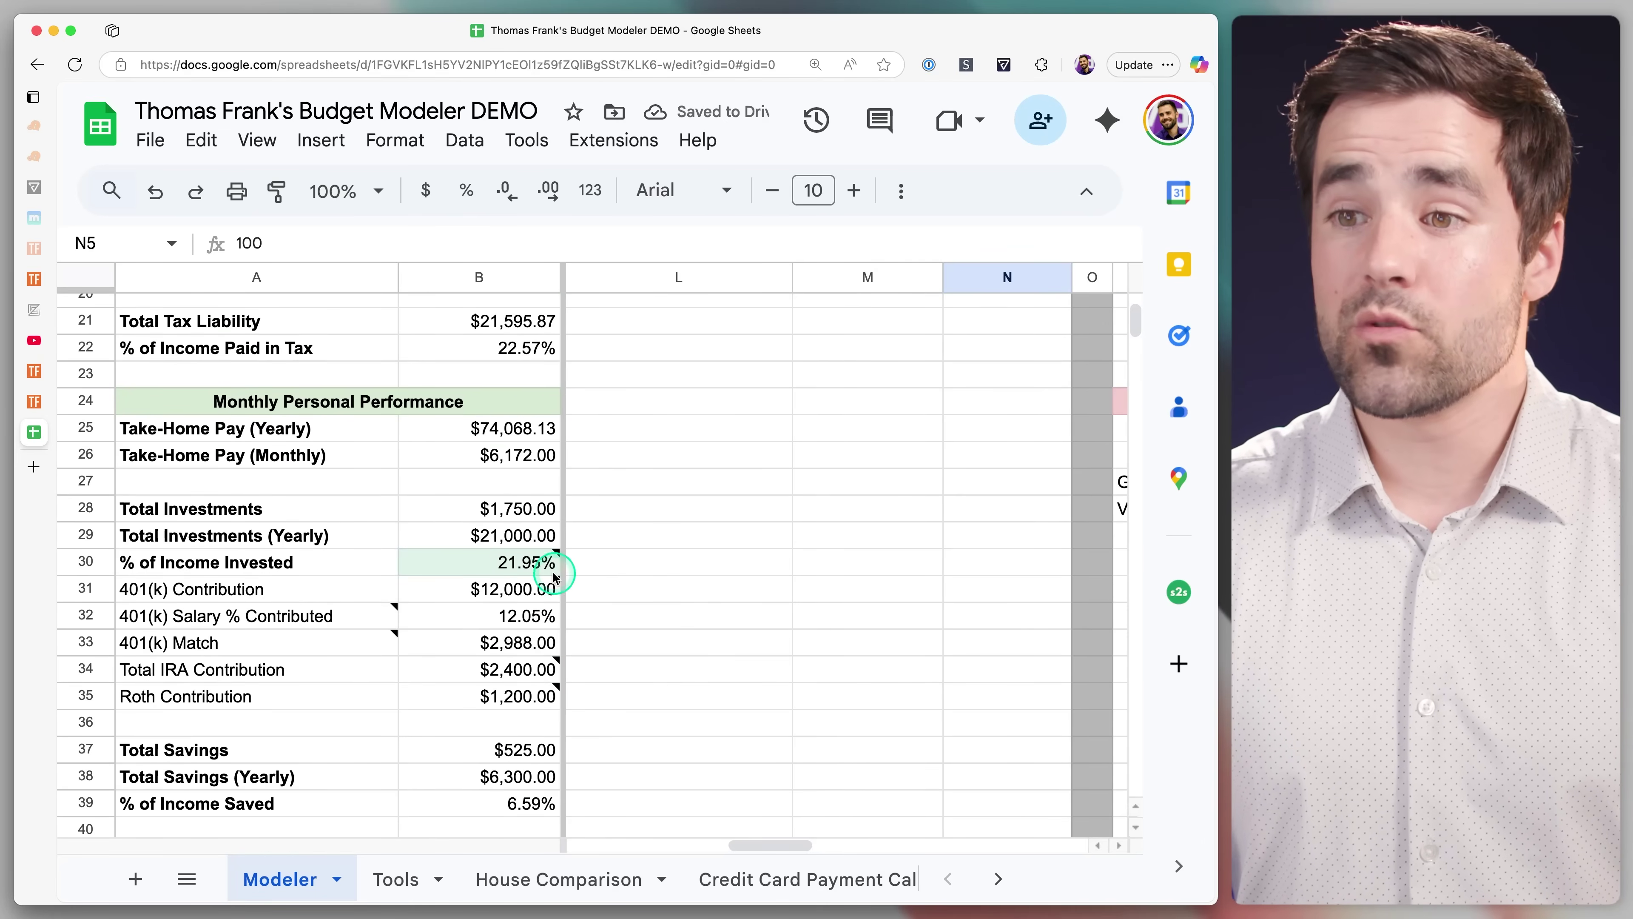
{"action": "mouse_move", "coordinate": [541, 572]}
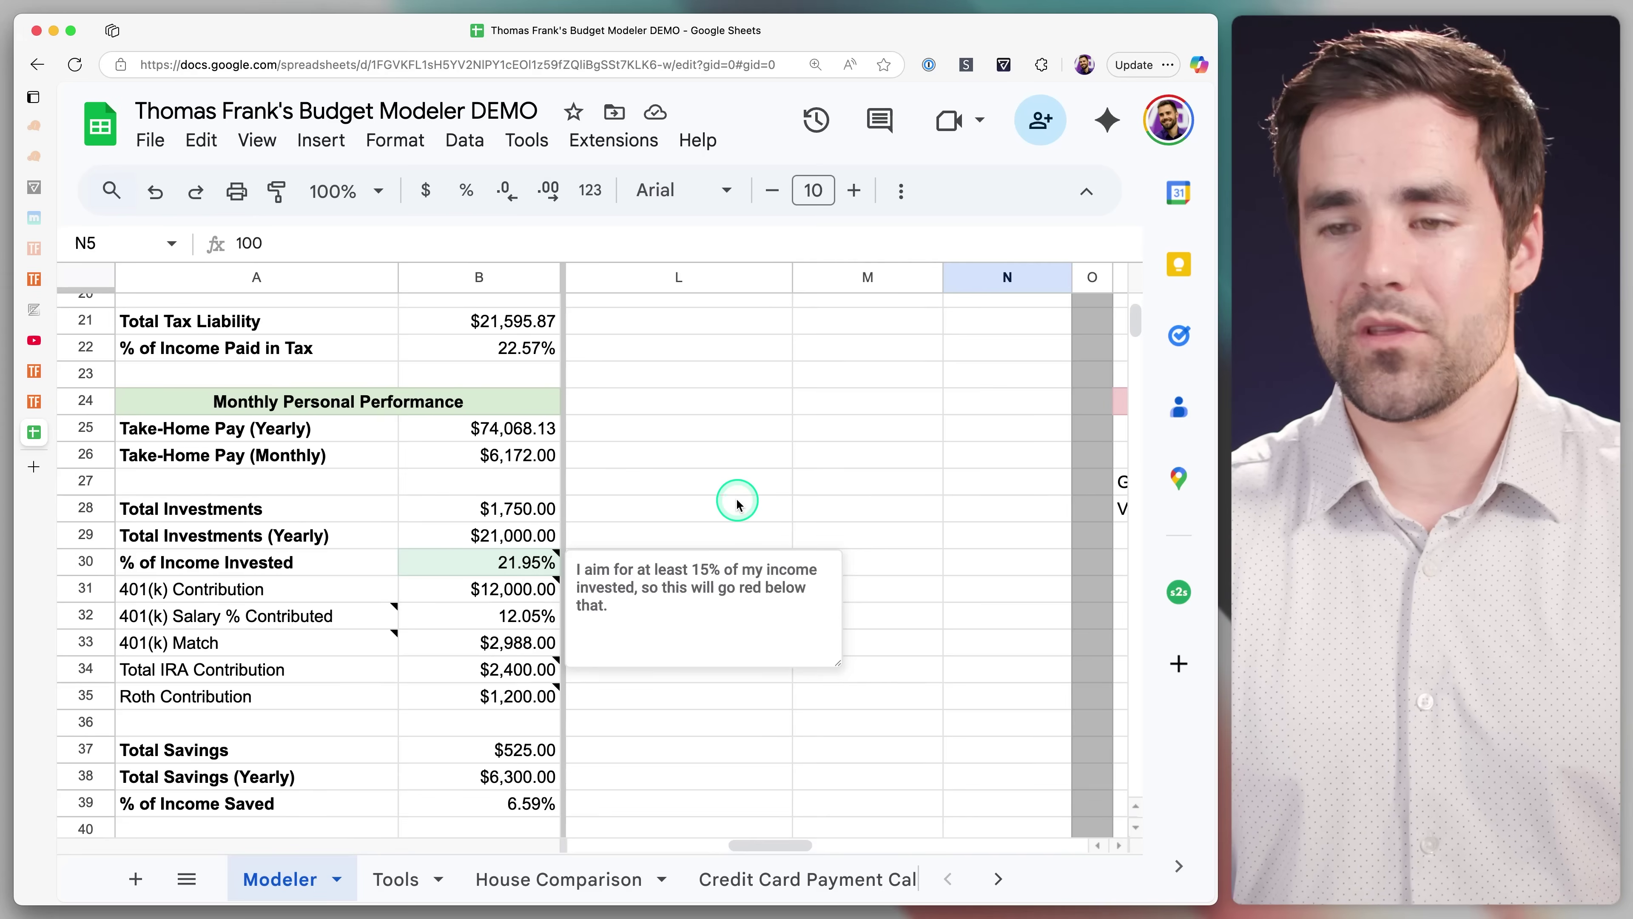
{"action": "key", "text": "super+Tab"}
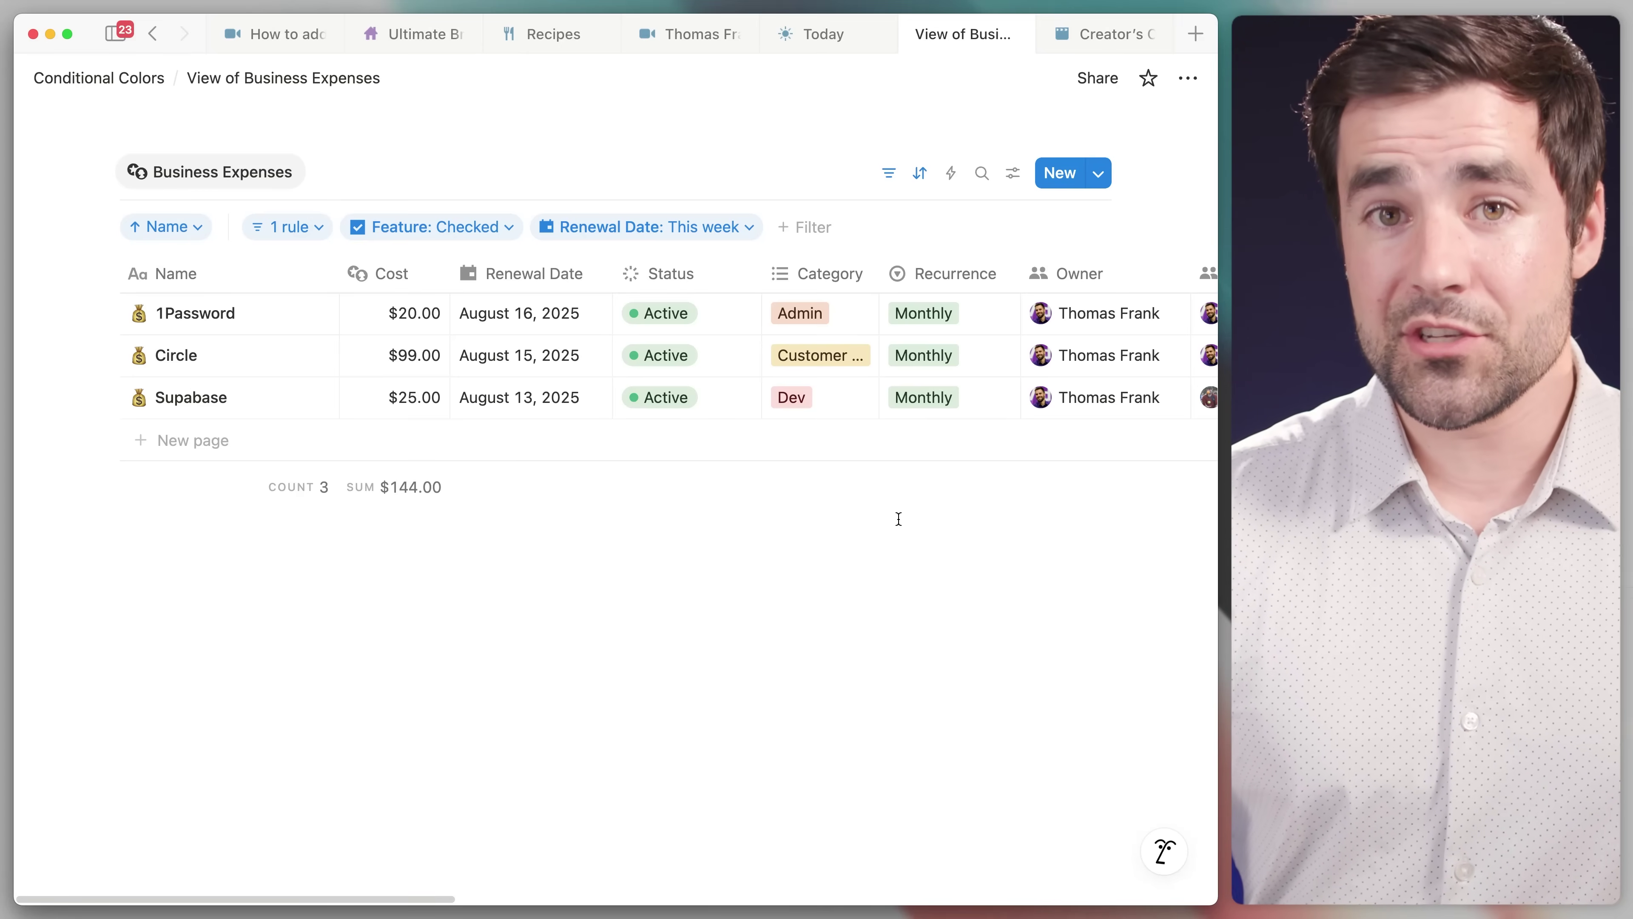
Open the Renewal Date formula and scroll through it, previewing August 16, 2025 for 1Password
{"action": "left_click", "coordinate": [535, 315]}
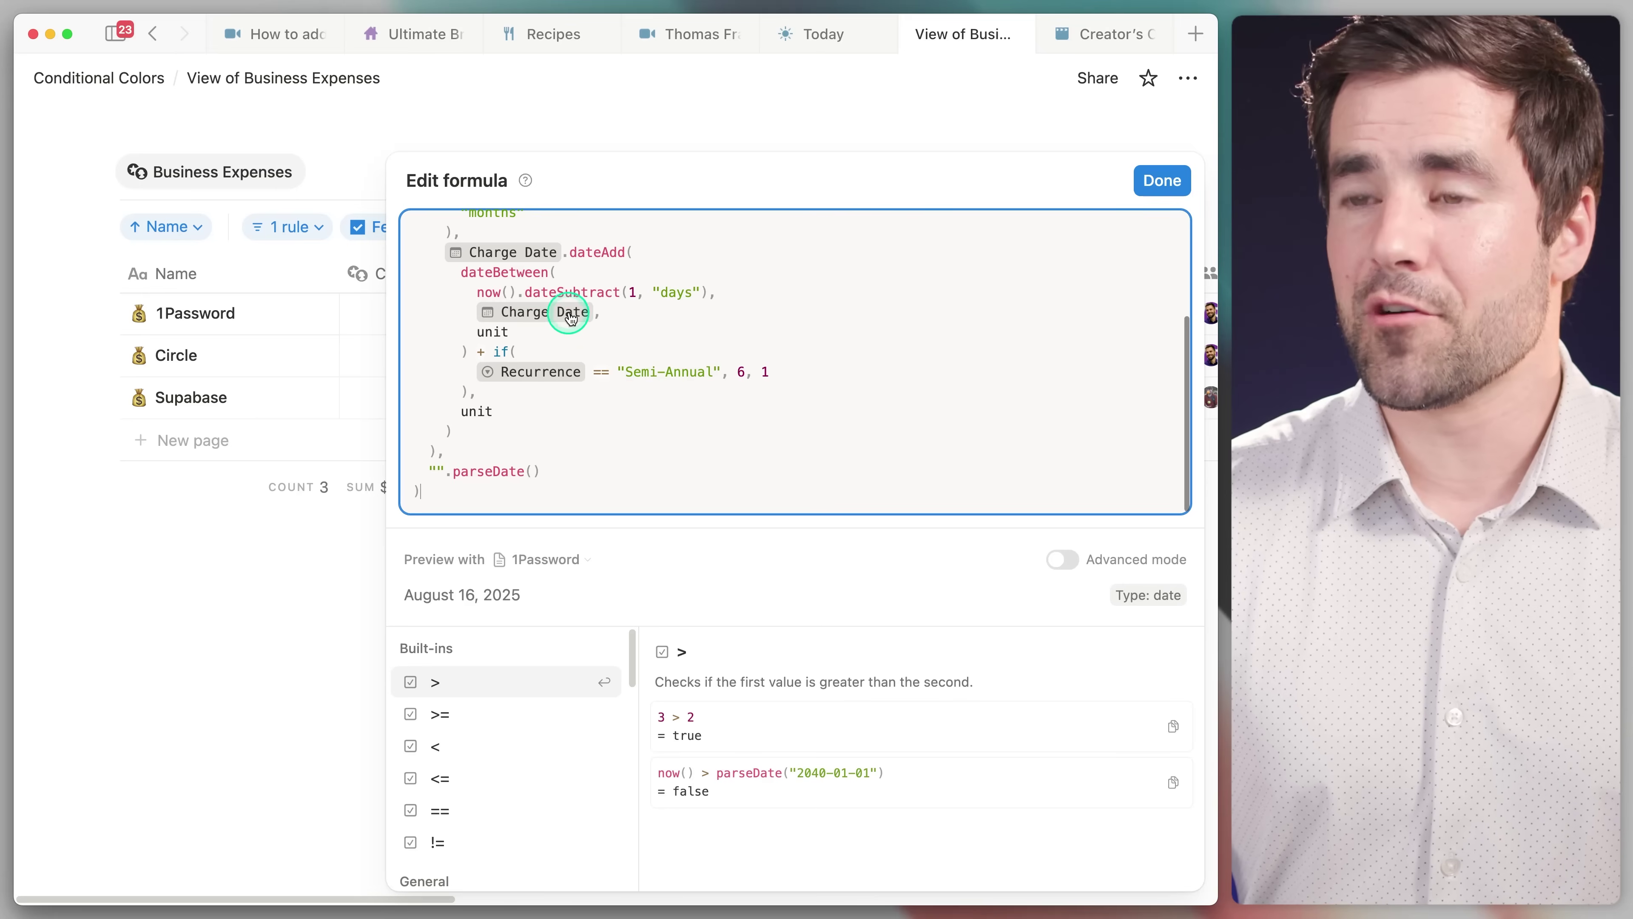
{"action": "scroll", "coordinate": [668, 458], "scroll_direction": "up", "scroll_amount": 3}
{"action": "scroll", "coordinate": [714, 444], "scroll_direction": "down", "scroll_amount": 2}
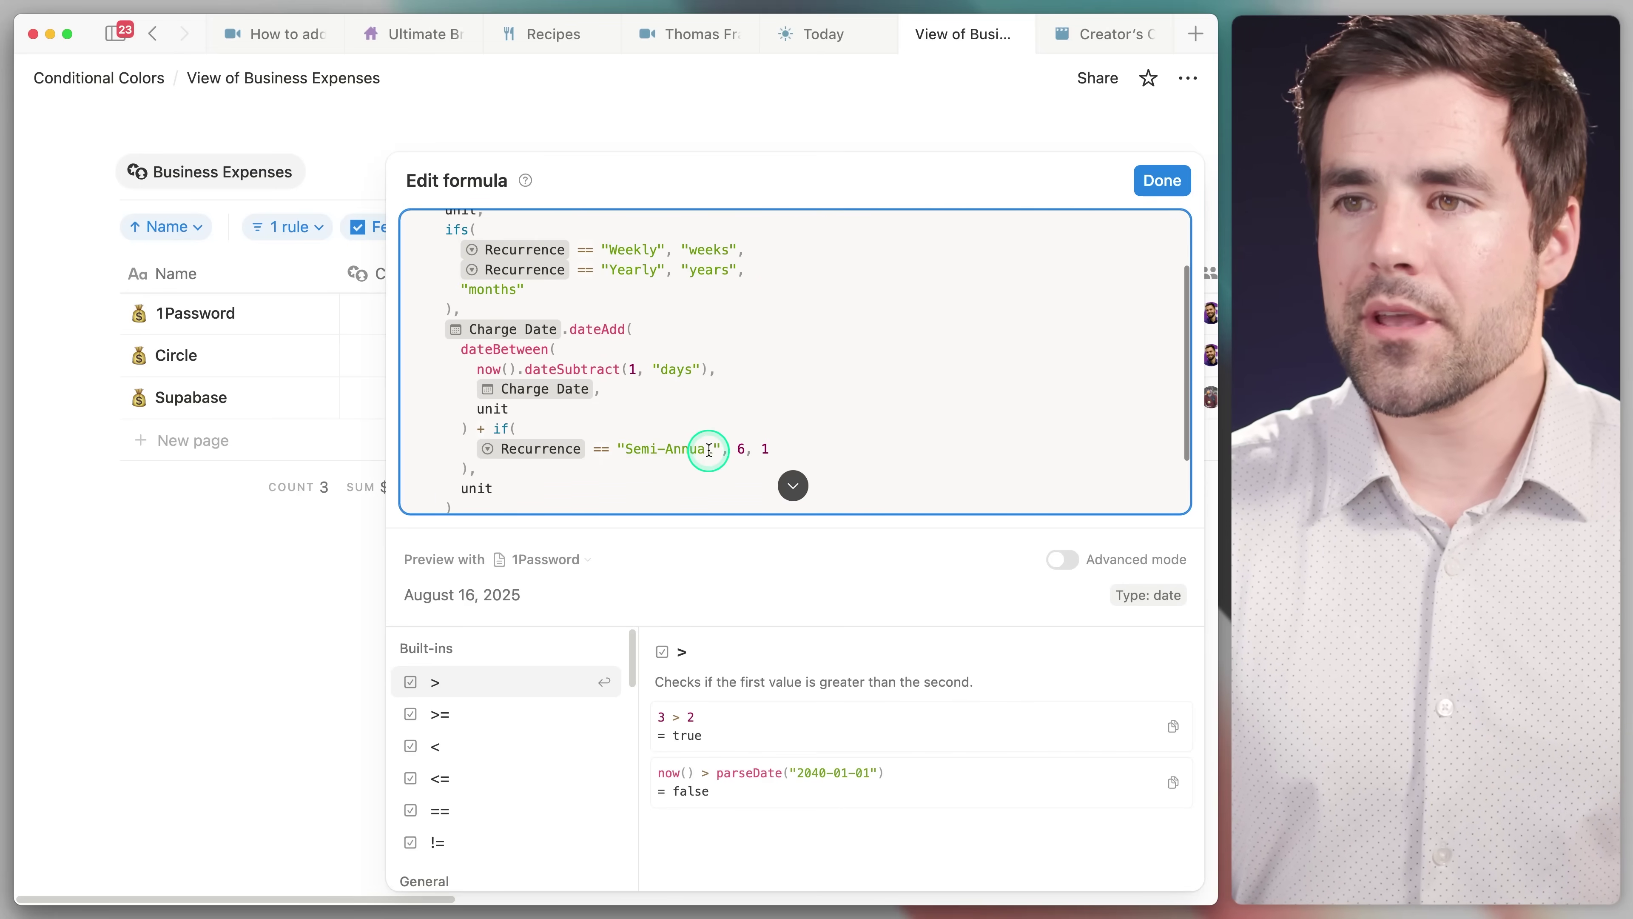
{"action": "scroll", "coordinate": [727, 434], "scroll_direction": "down", "scroll_amount": 2}
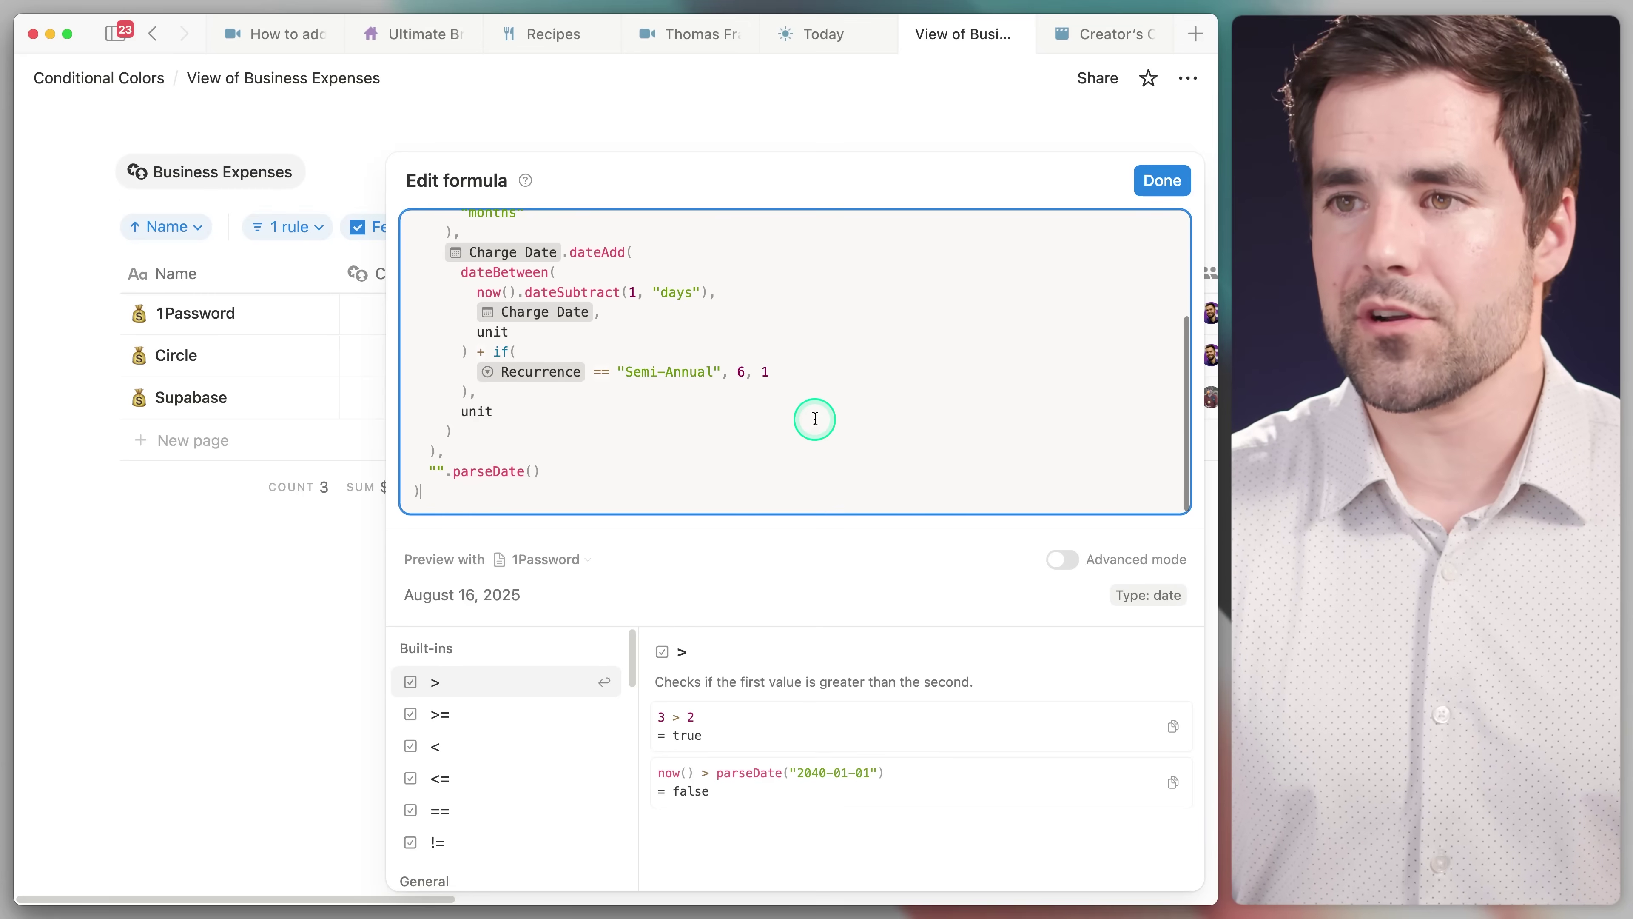
{"action": "scroll", "coordinate": [815, 419], "scroll_direction": "up", "scroll_amount": 5}
{"action": "scroll", "coordinate": [643, 411], "scroll_direction": "down", "scroll_amount": 4}
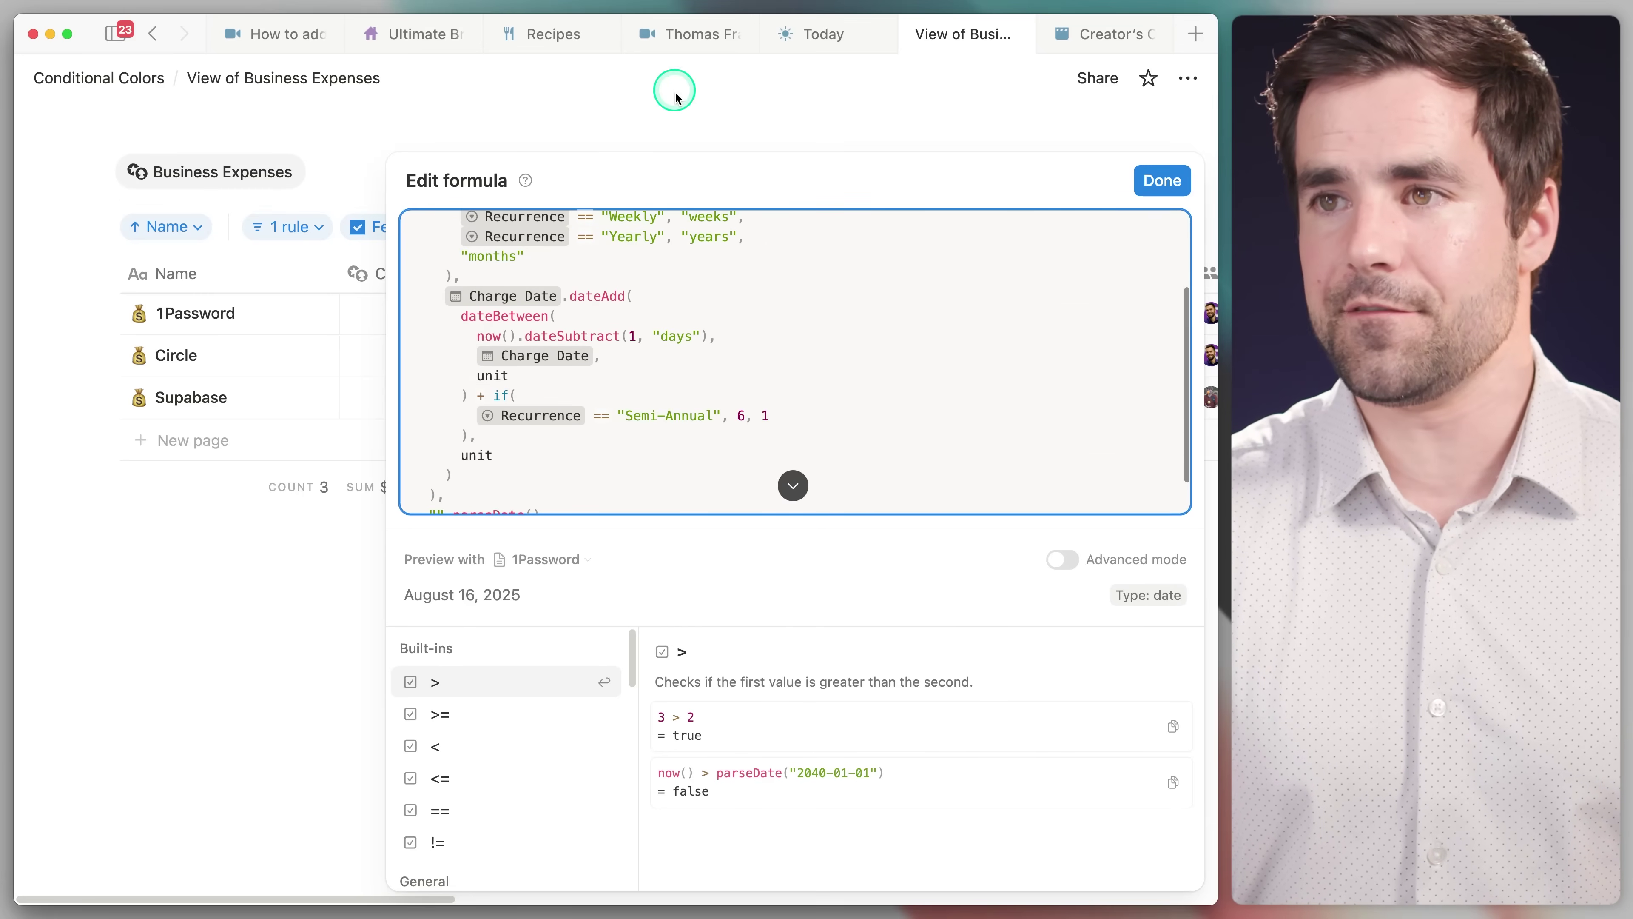